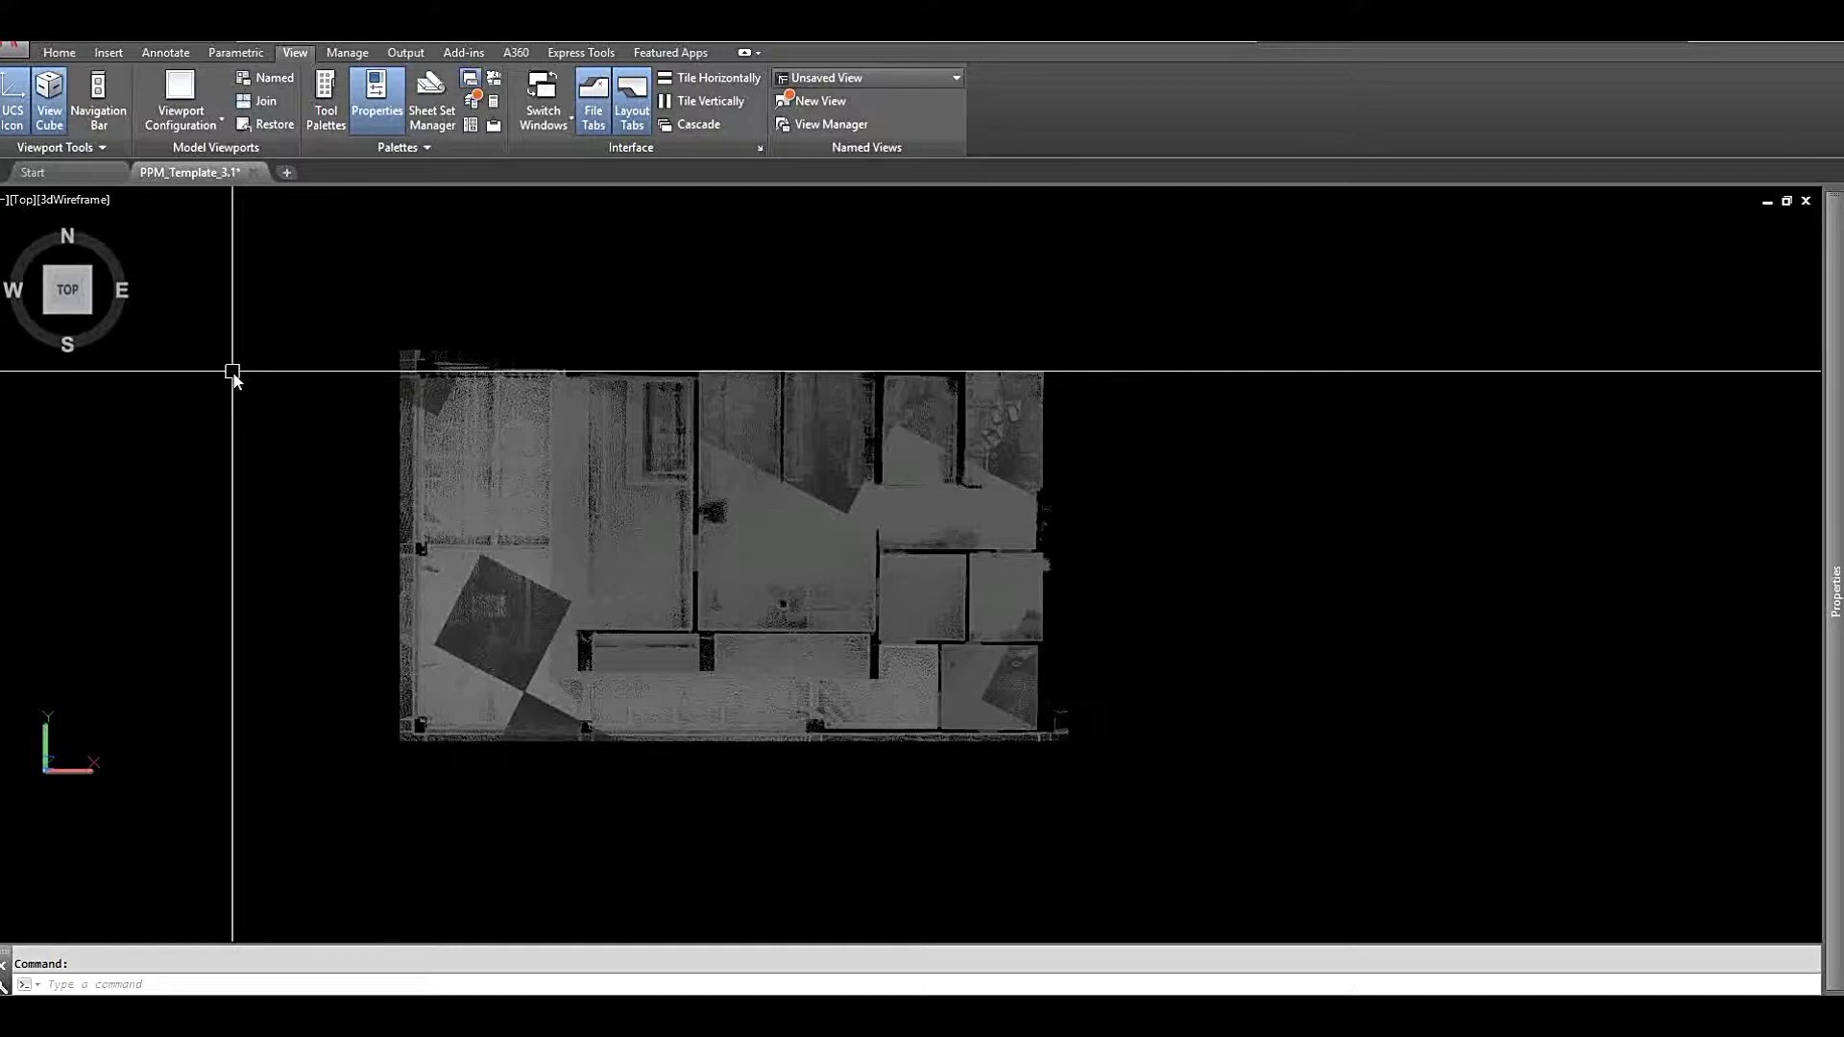
{"action": "middle_click_drag", "start_coordinate": [232, 372], "coordinate": [348, 363]}
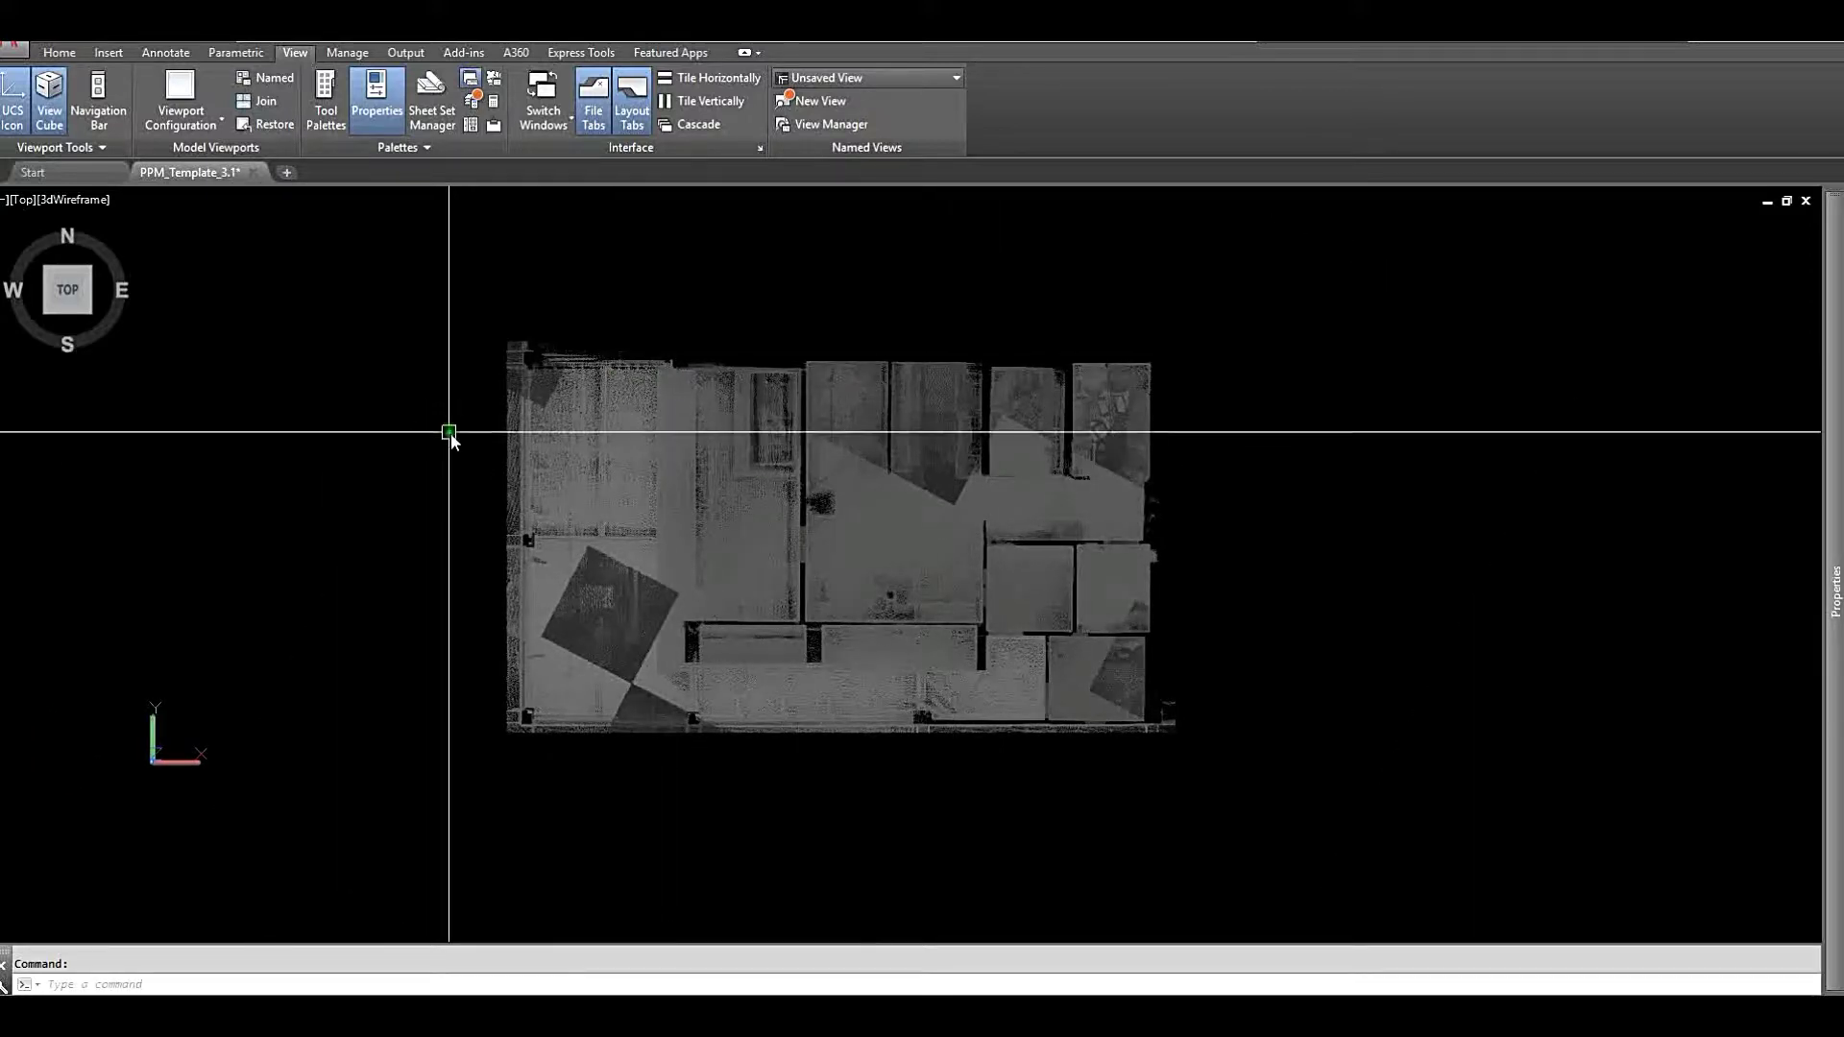
{"action": "left_click", "coordinate": [434, 394]}
{"action": "key", "text": "Delete"}
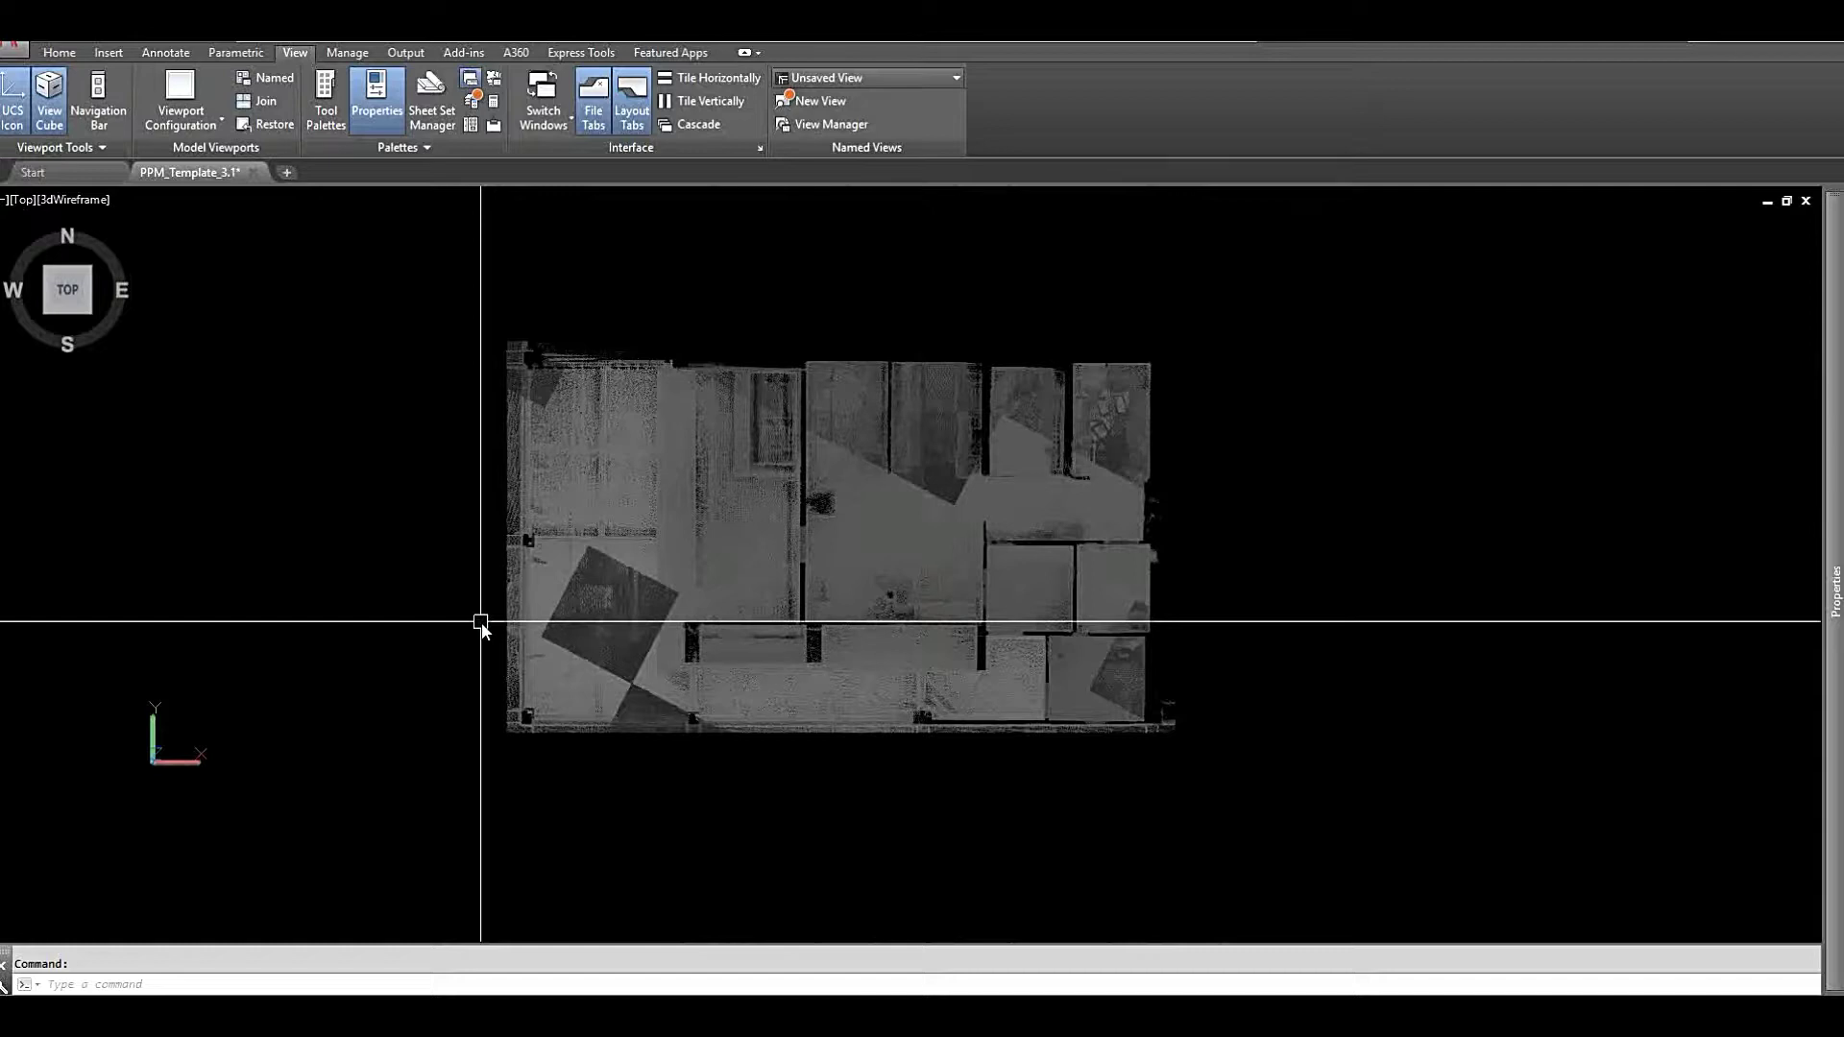
{"action": "scroll", "coordinate": [481, 626], "scroll_direction": "up", "scroll_amount": 2}
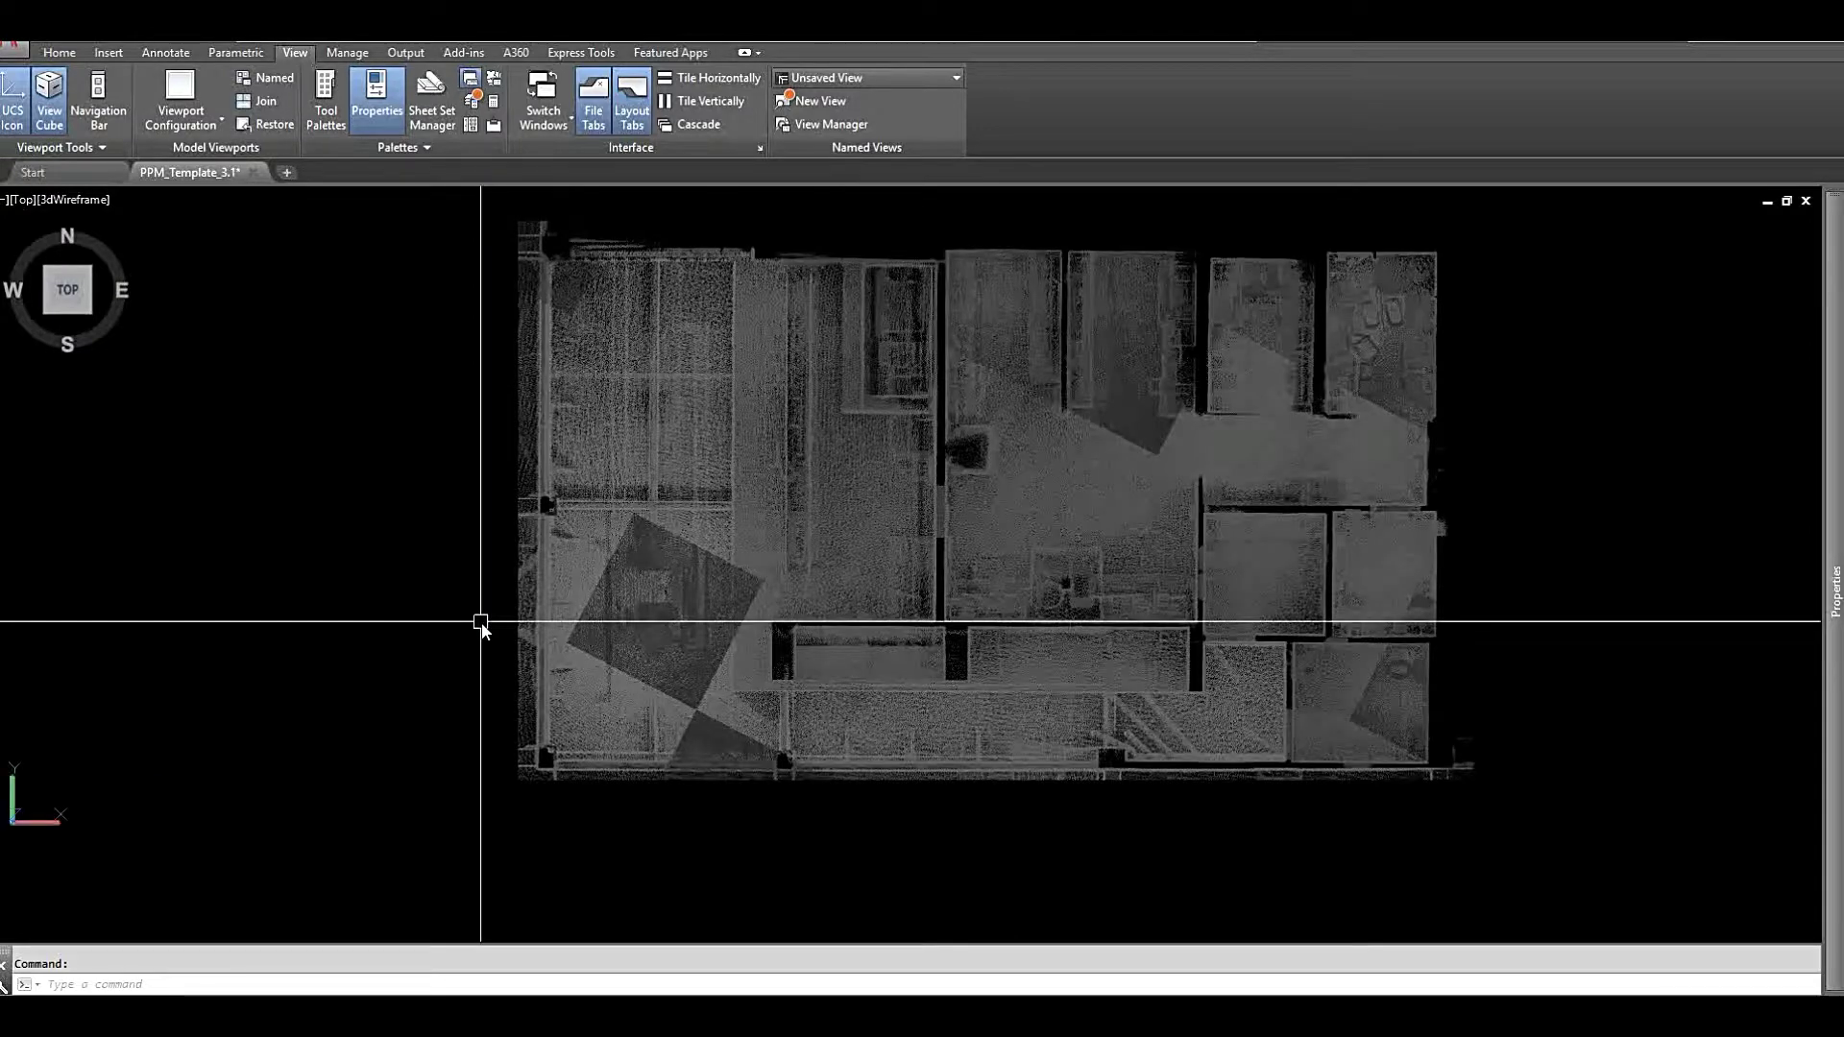
{"action": "middle_click_drag", "start_coordinate": [482, 627], "coordinate": [391, 647]}
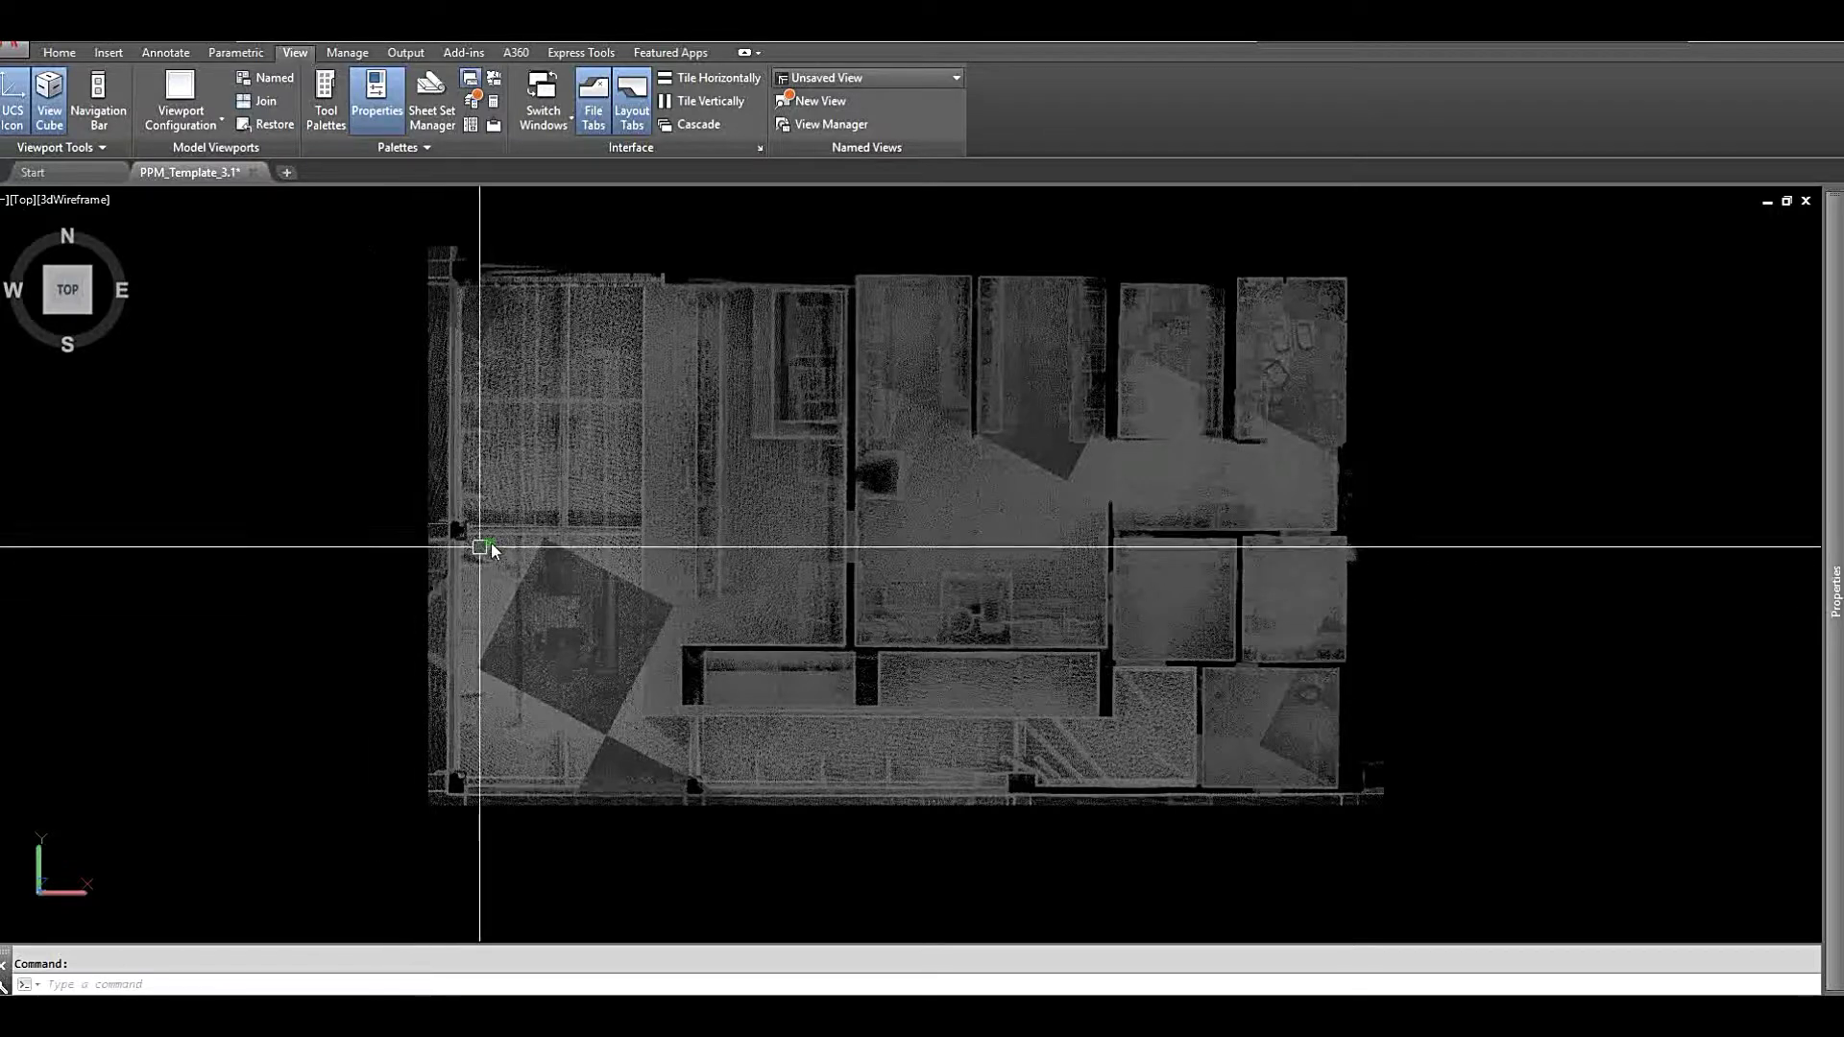
{"action": "scroll", "coordinate": [500, 536], "scroll_direction": "down", "scroll_amount": 2}
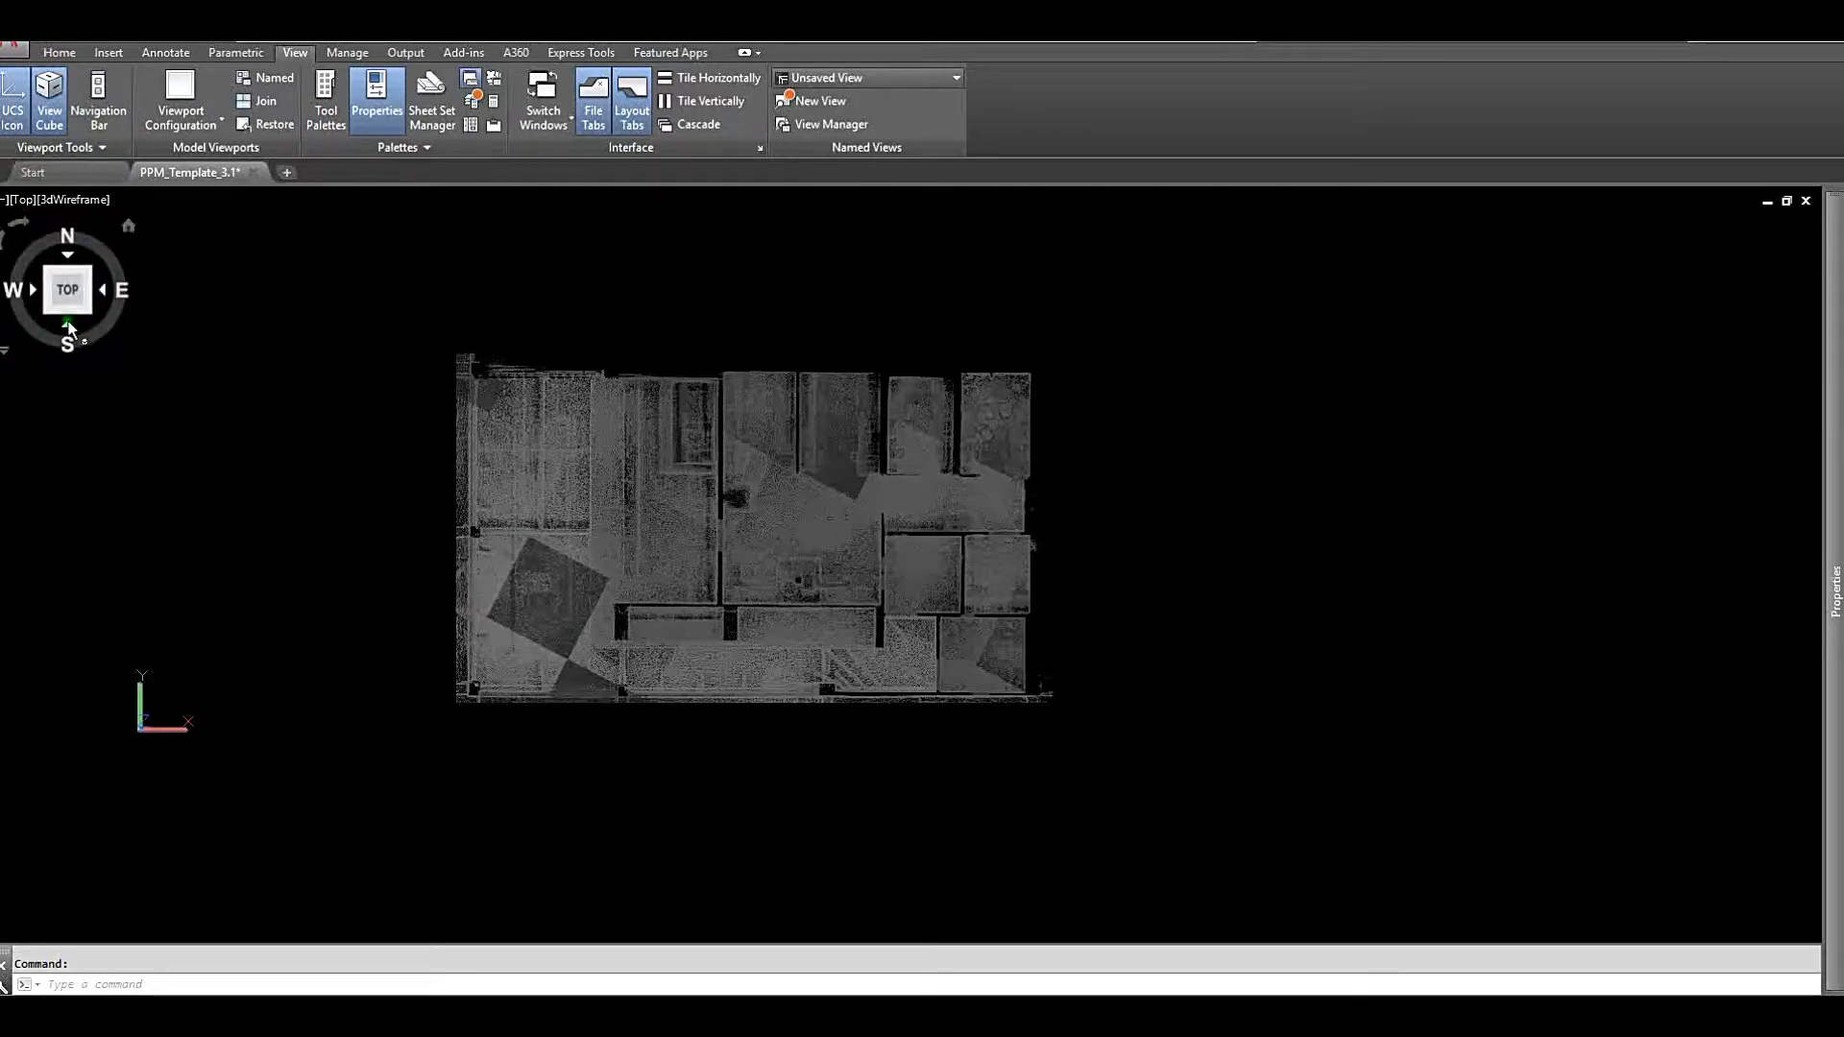
Switch the floor plan's point cloud to the front view and align the UCS with that view
{"action": "left_click", "coordinate": [69, 326]}
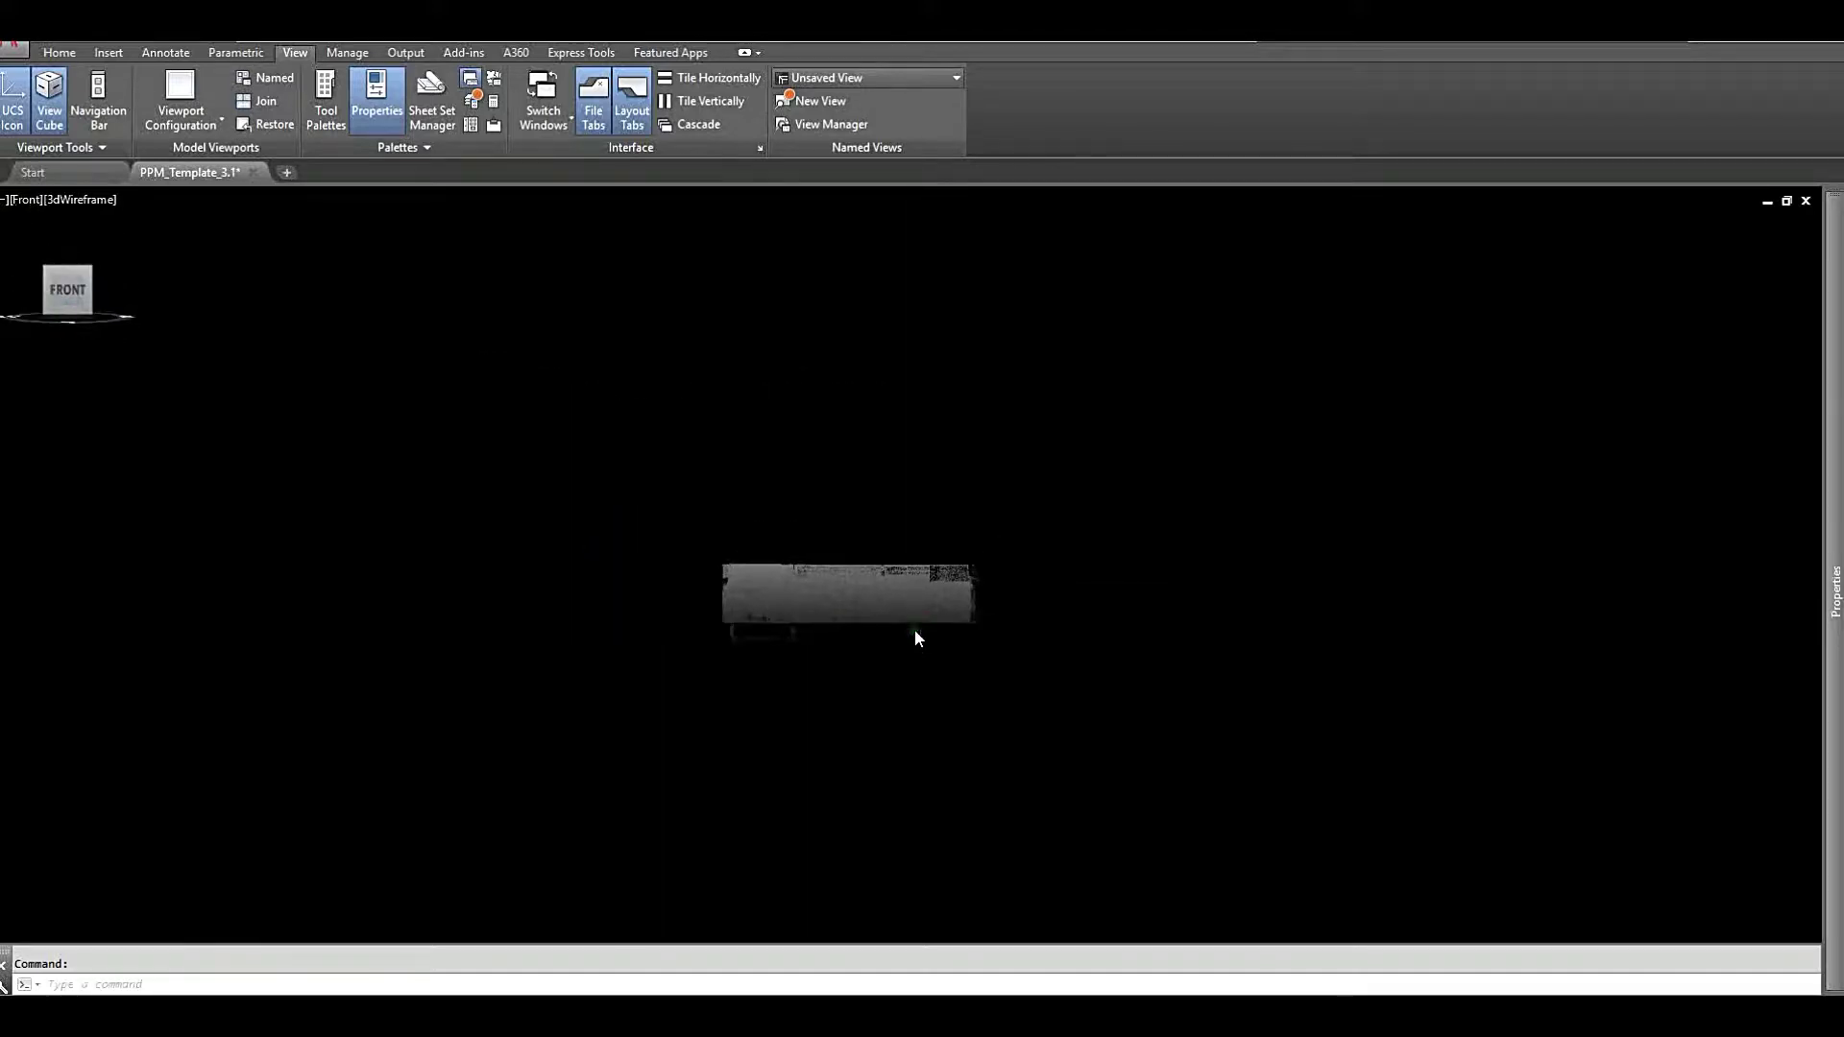
{"action": "scroll", "coordinate": [914, 634], "scroll_direction": "up", "scroll_amount": 3}
{"action": "type", "text": "ucs"}
{"action": "key", "text": "Return"}
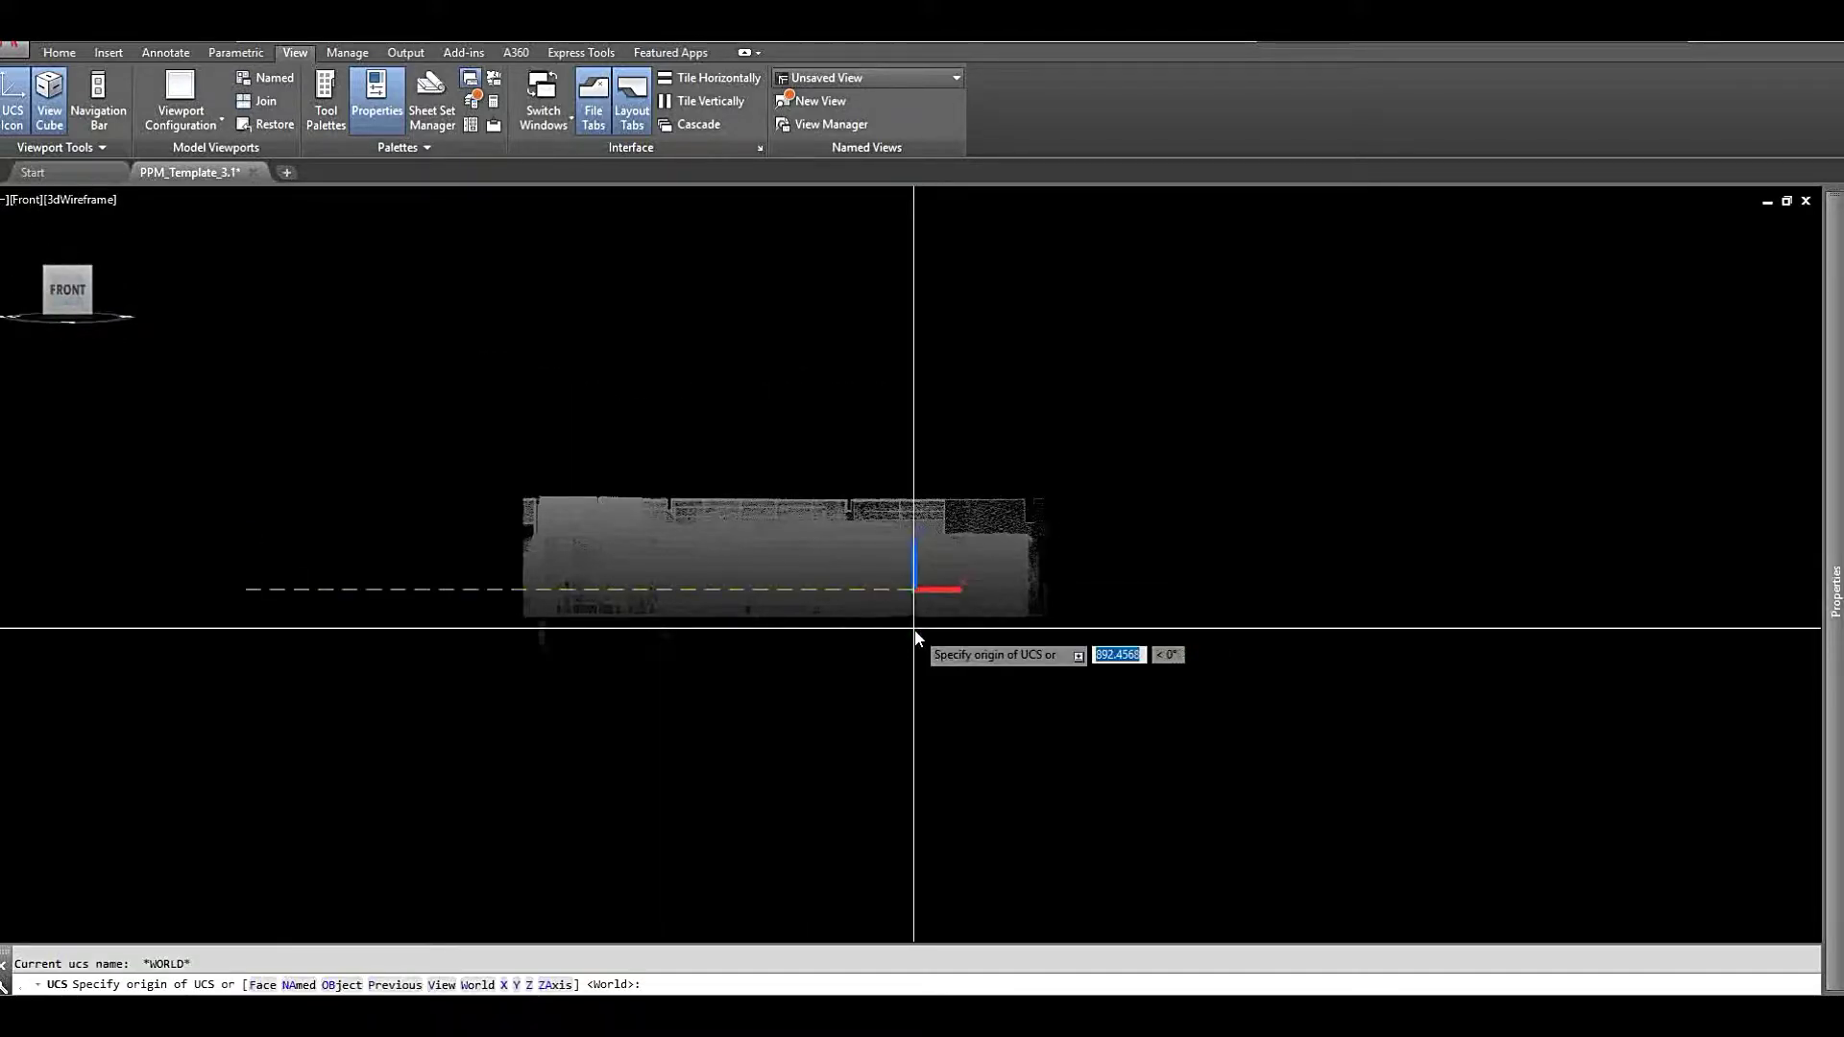
{"action": "type", "text": "v"}
{"action": "key", "text": "Return"}
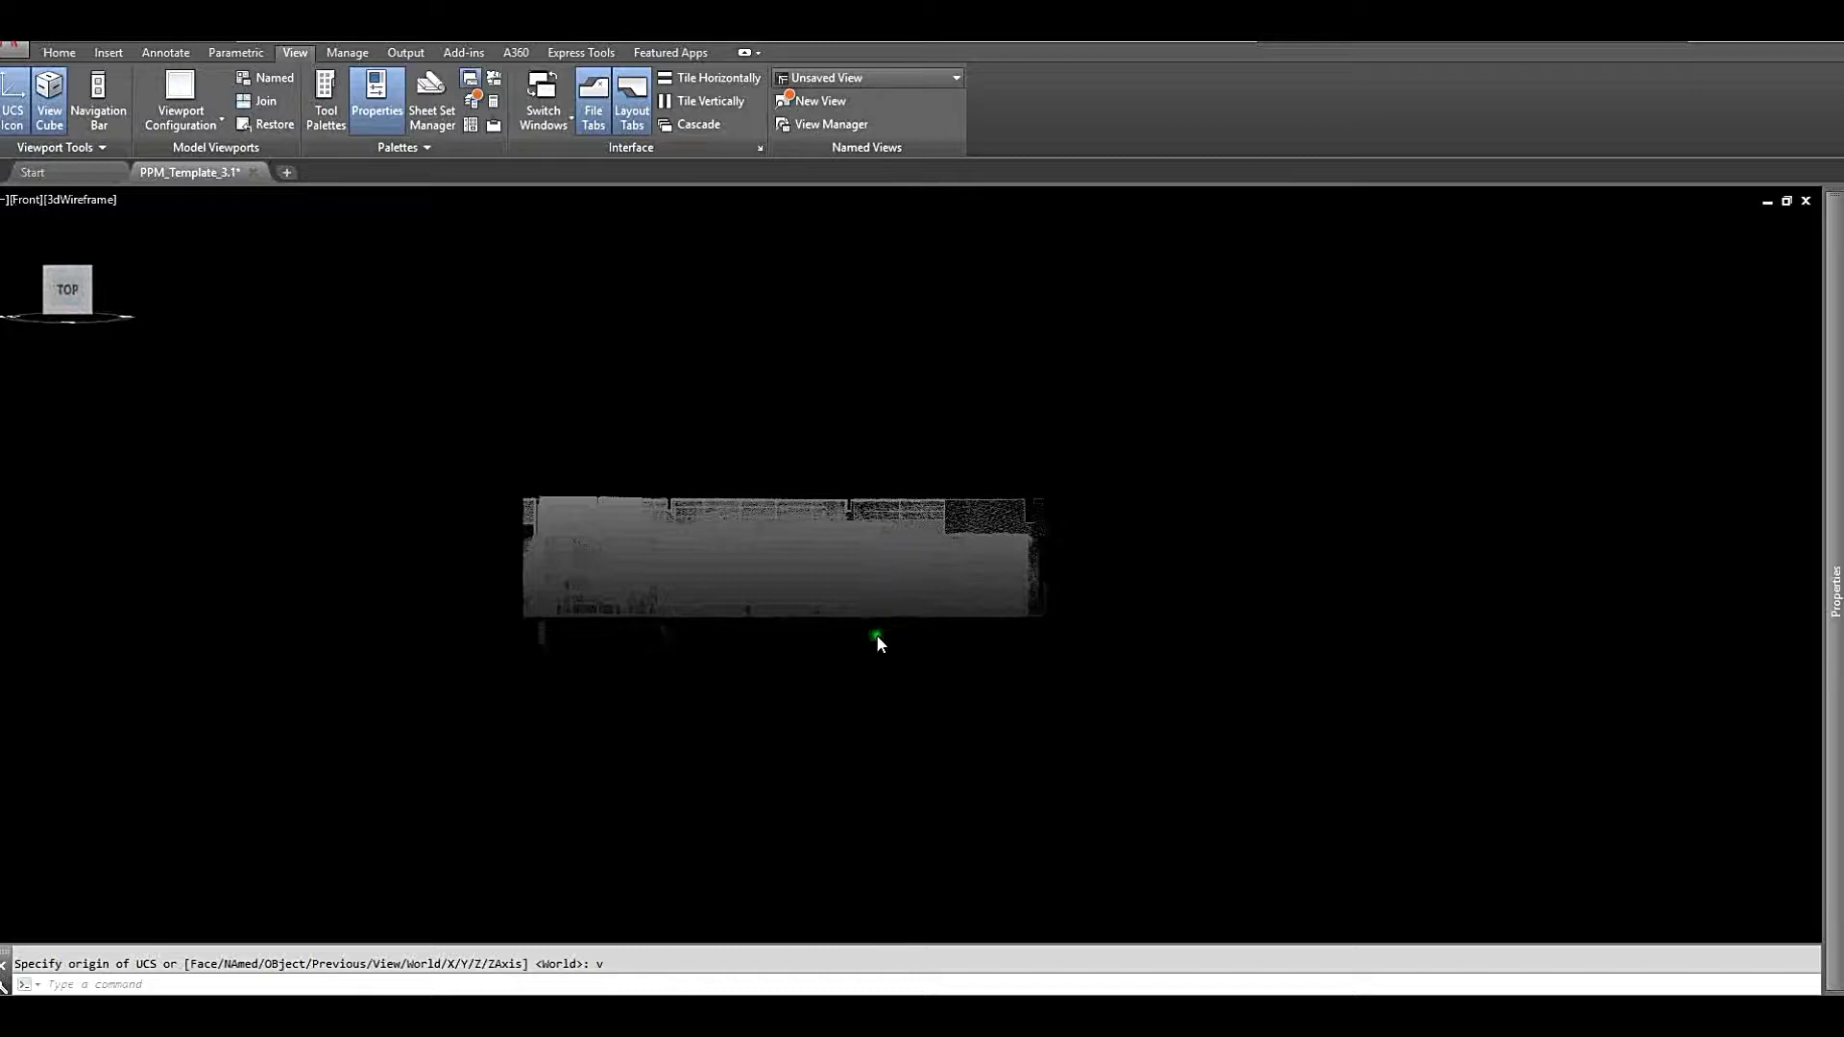
Draw a horizontal construction line through the origin at 0,0,0
{"action": "scroll", "coordinate": [876, 636], "scroll_direction": "up", "scroll_amount": 3}
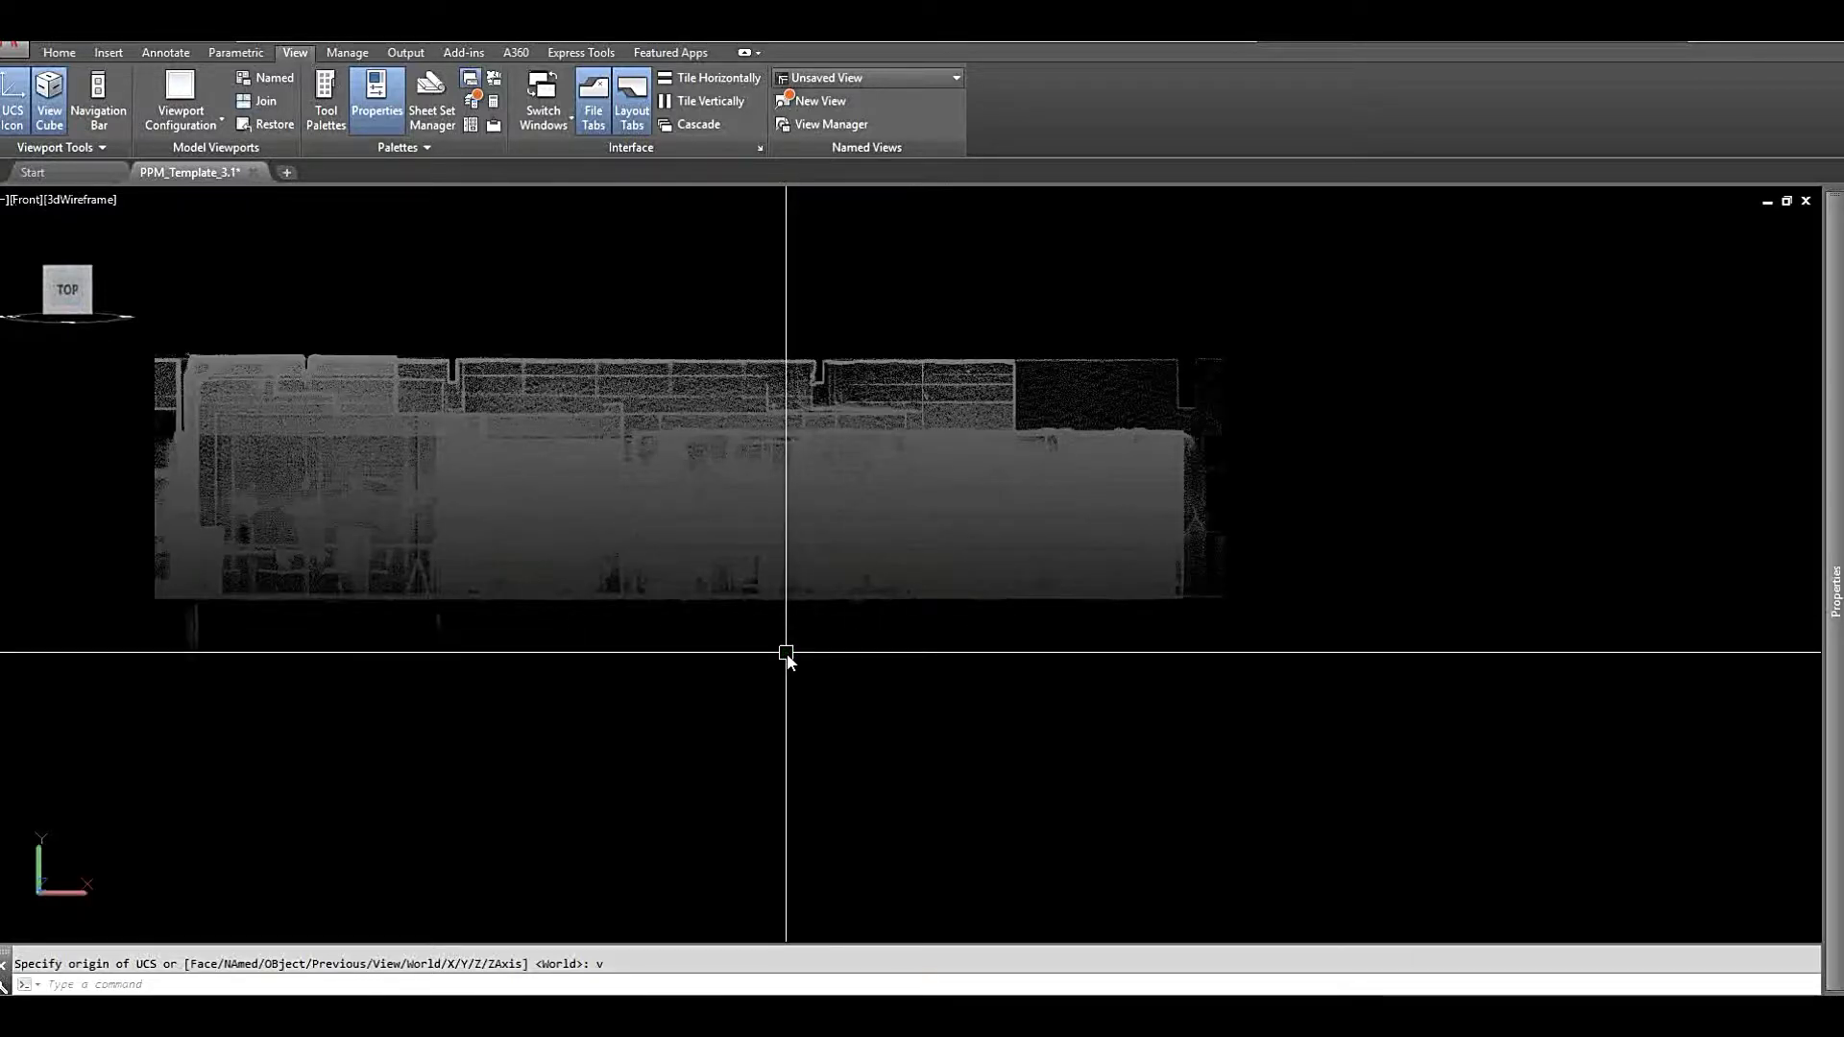
{"action": "type", "text": "xl"}
{"action": "key", "text": "Return"}
{"action": "type", "text": "h"}
{"action": "key", "text": "Return"}
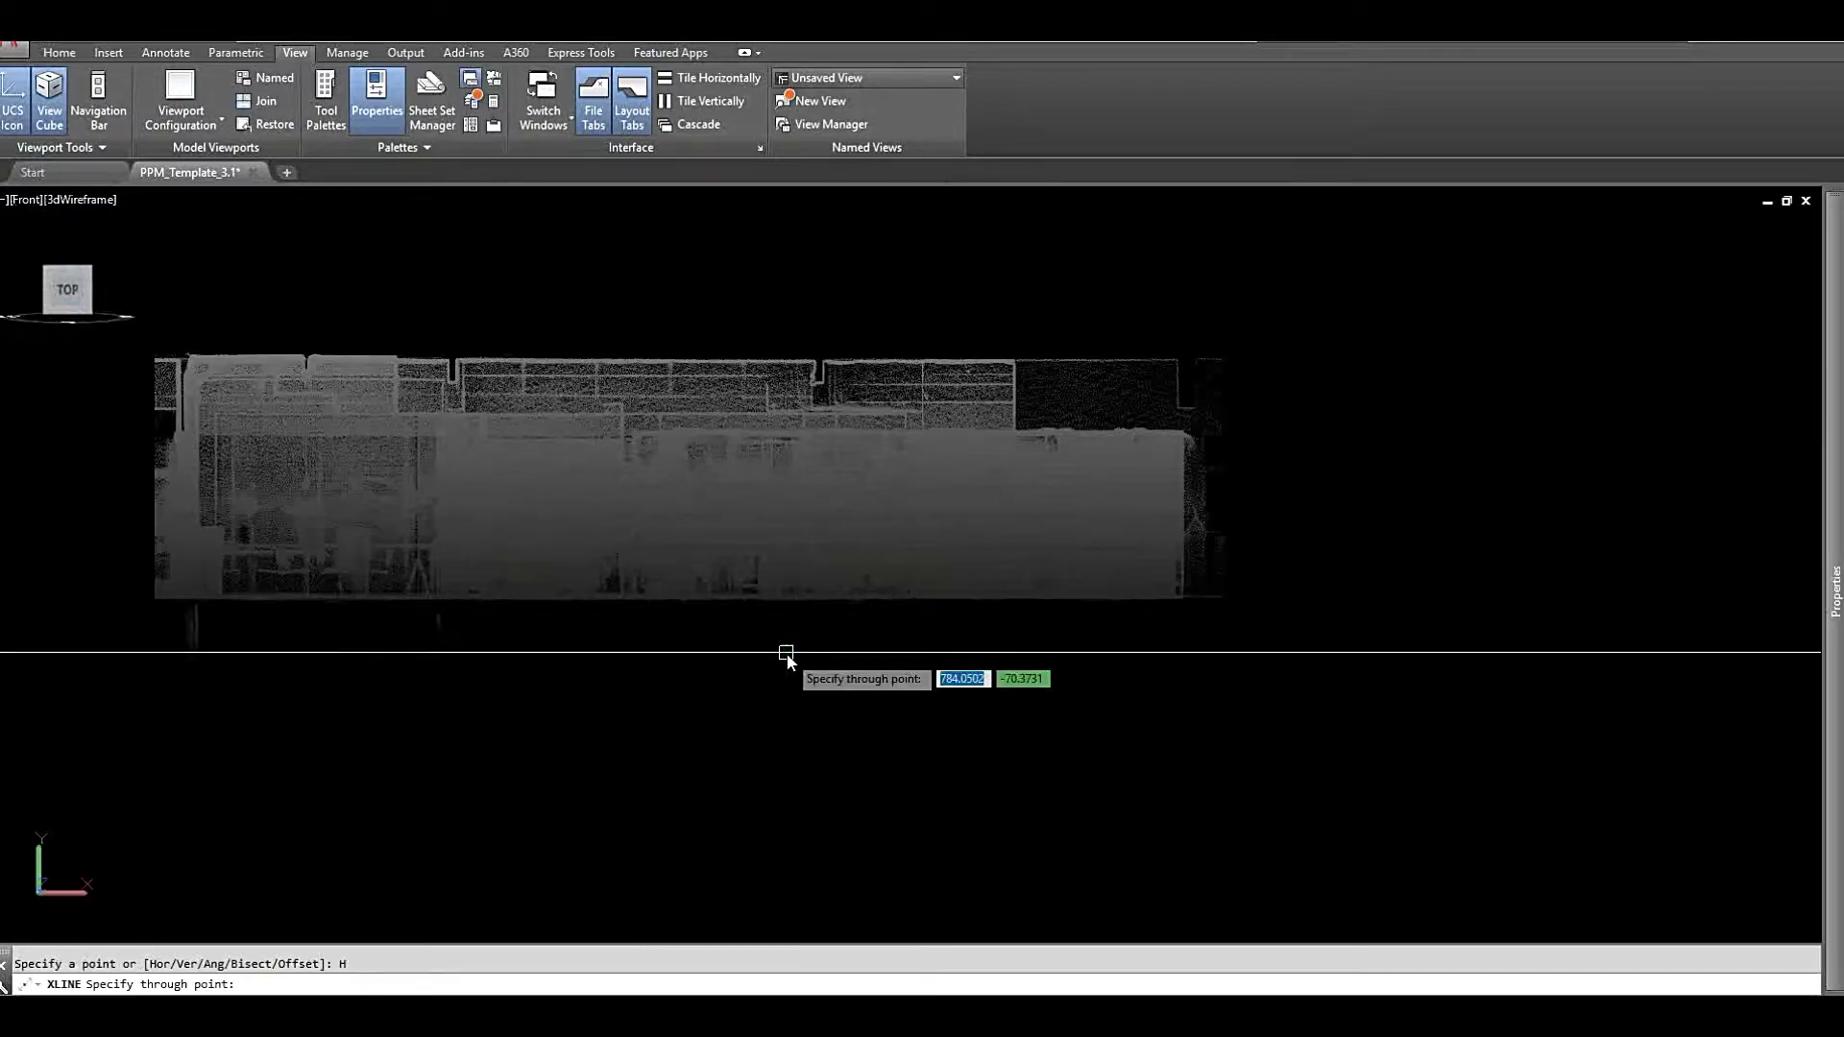
{"action": "type", "text": "0,0,0"}
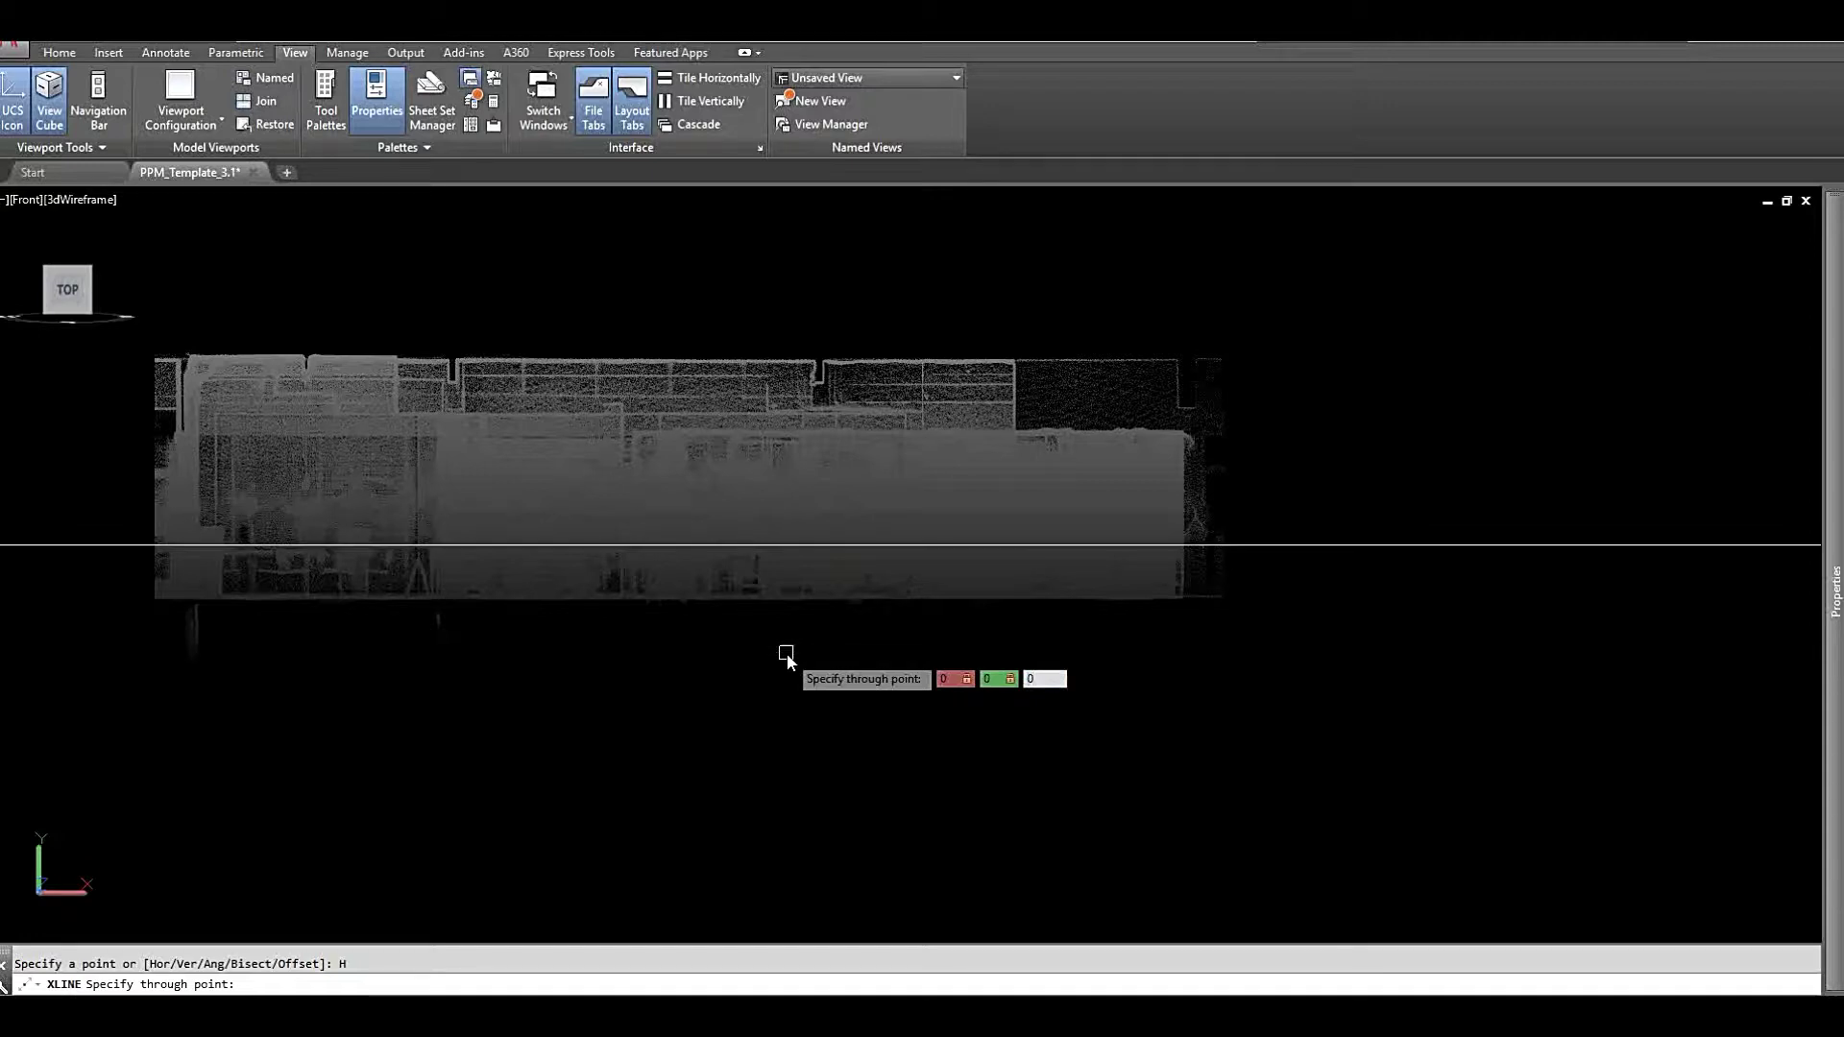
{"action": "key", "text": "Return"}
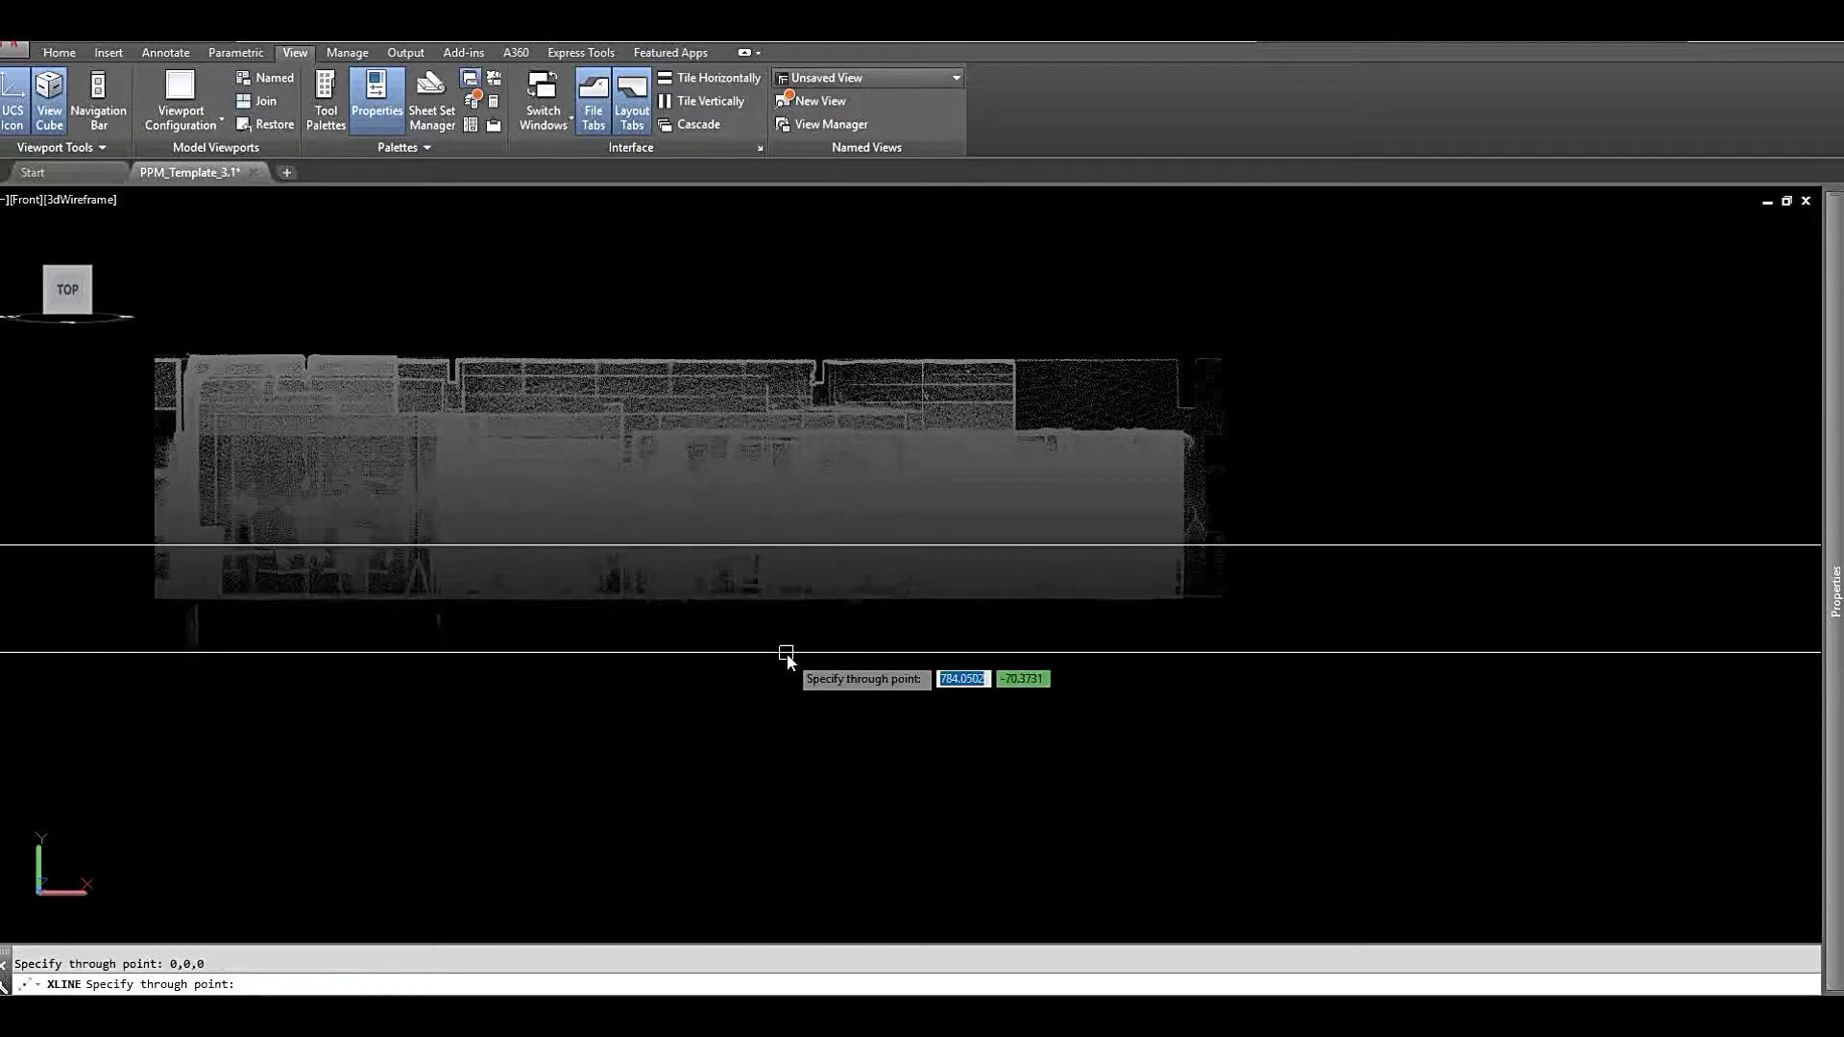
{"action": "key", "text": "Escape"}
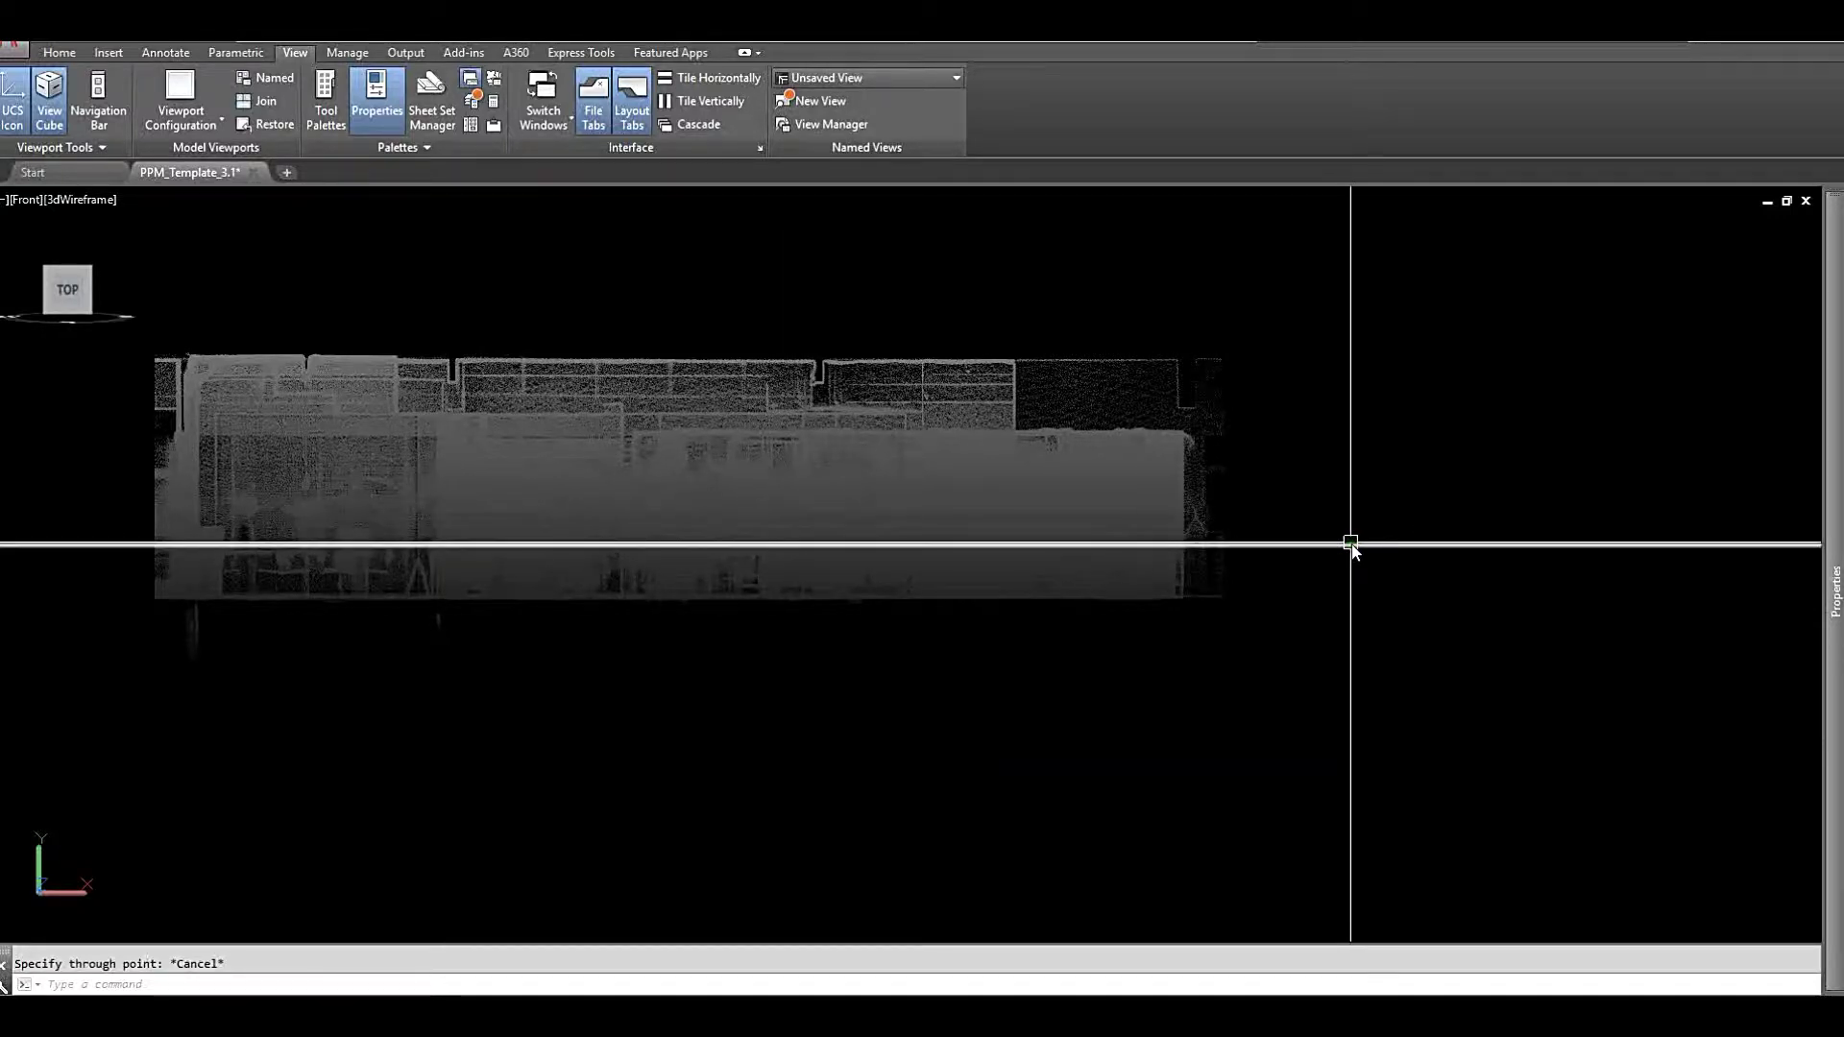
Move the point cloud straight up from its floor line onto the horizontal construction line
{"action": "type", "text": "m"}
{"action": "key", "text": "space"}
{"action": "left_click", "coordinate": [734, 605]}
{"action": "key", "text": "Return"}
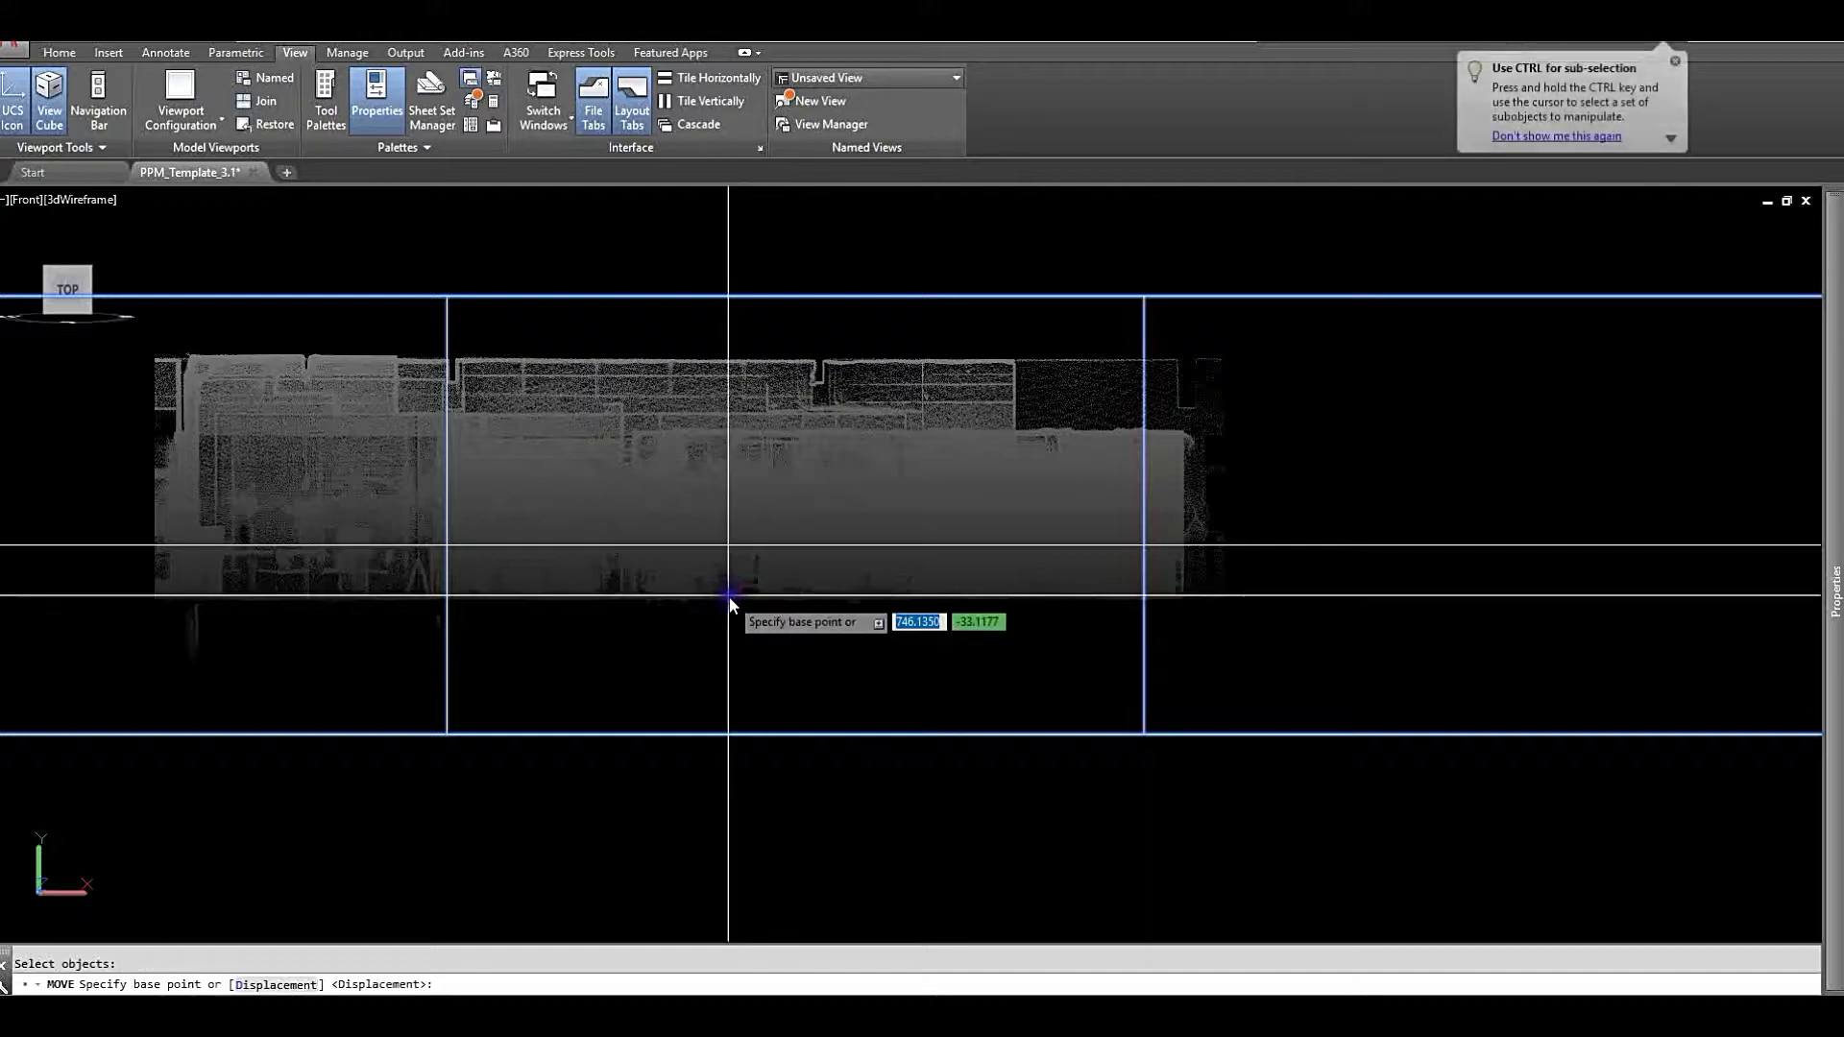
{"action": "scroll", "coordinate": [731, 600], "scroll_direction": "up", "scroll_amount": 2}
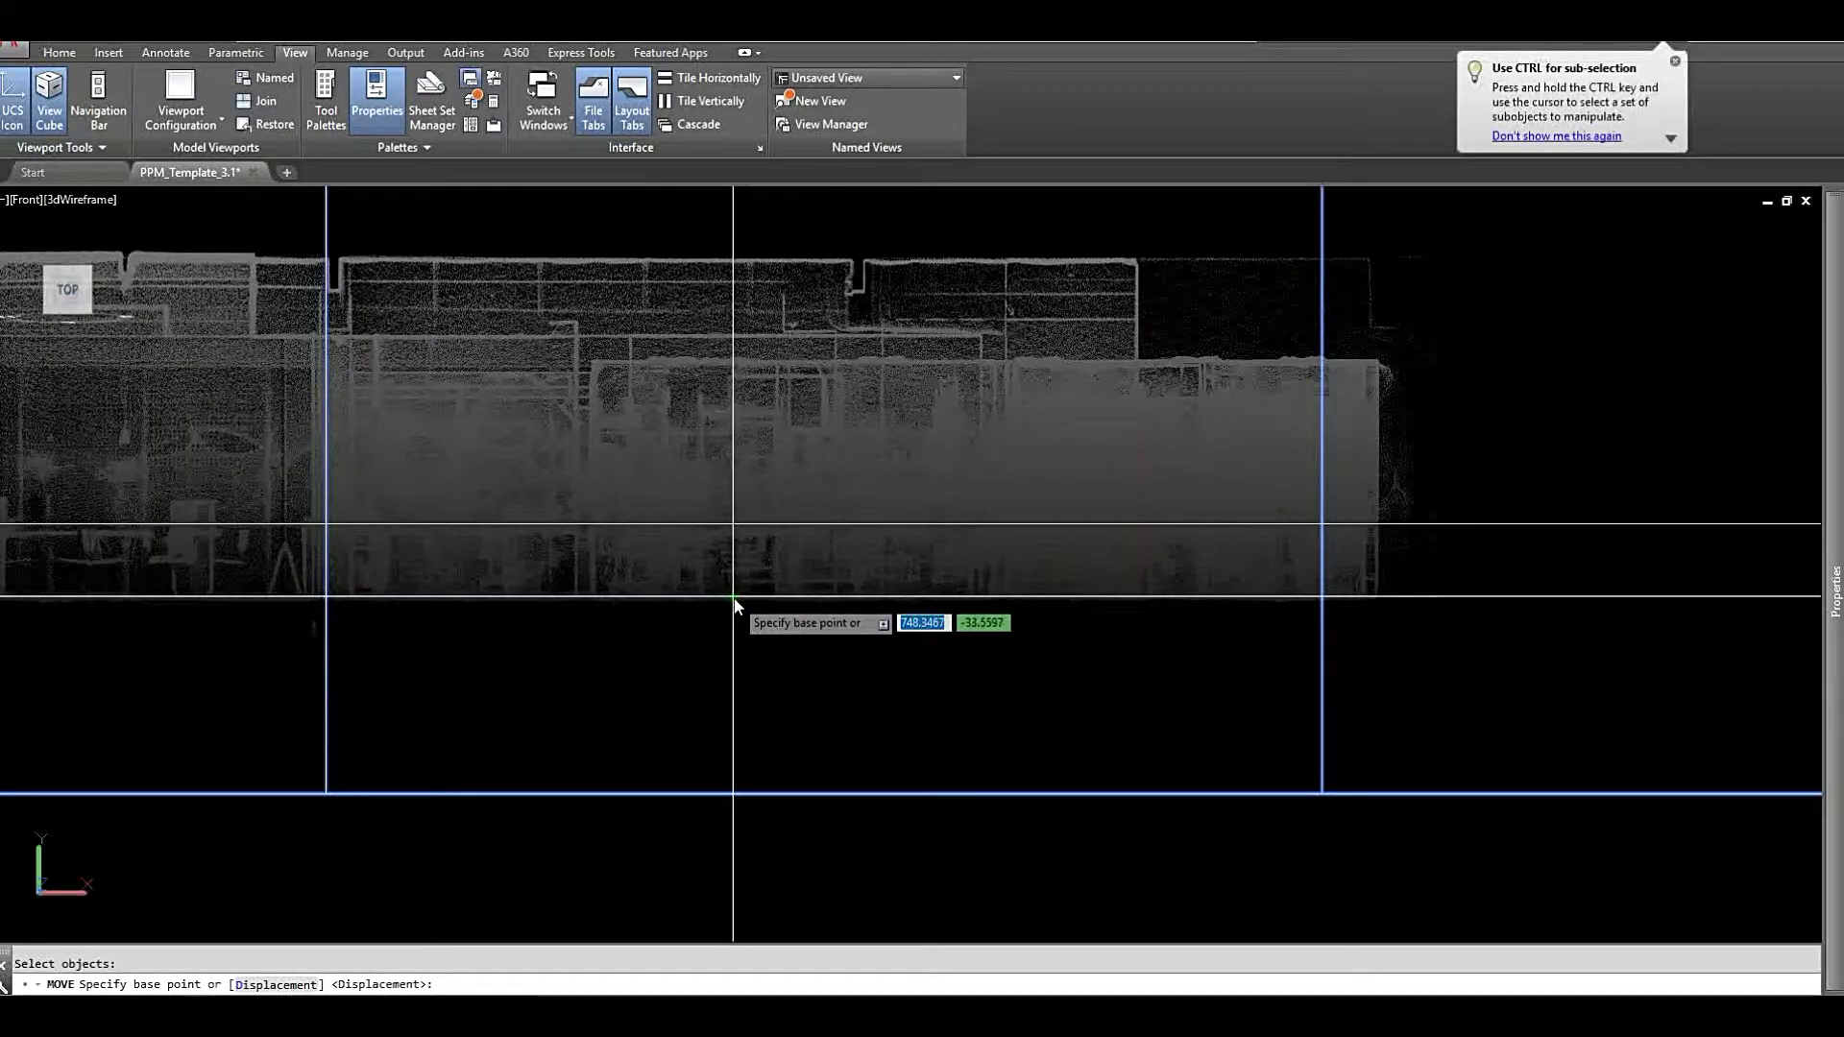
{"action": "middle_click_drag", "start_coordinate": [739, 604], "coordinate": [785, 603]}
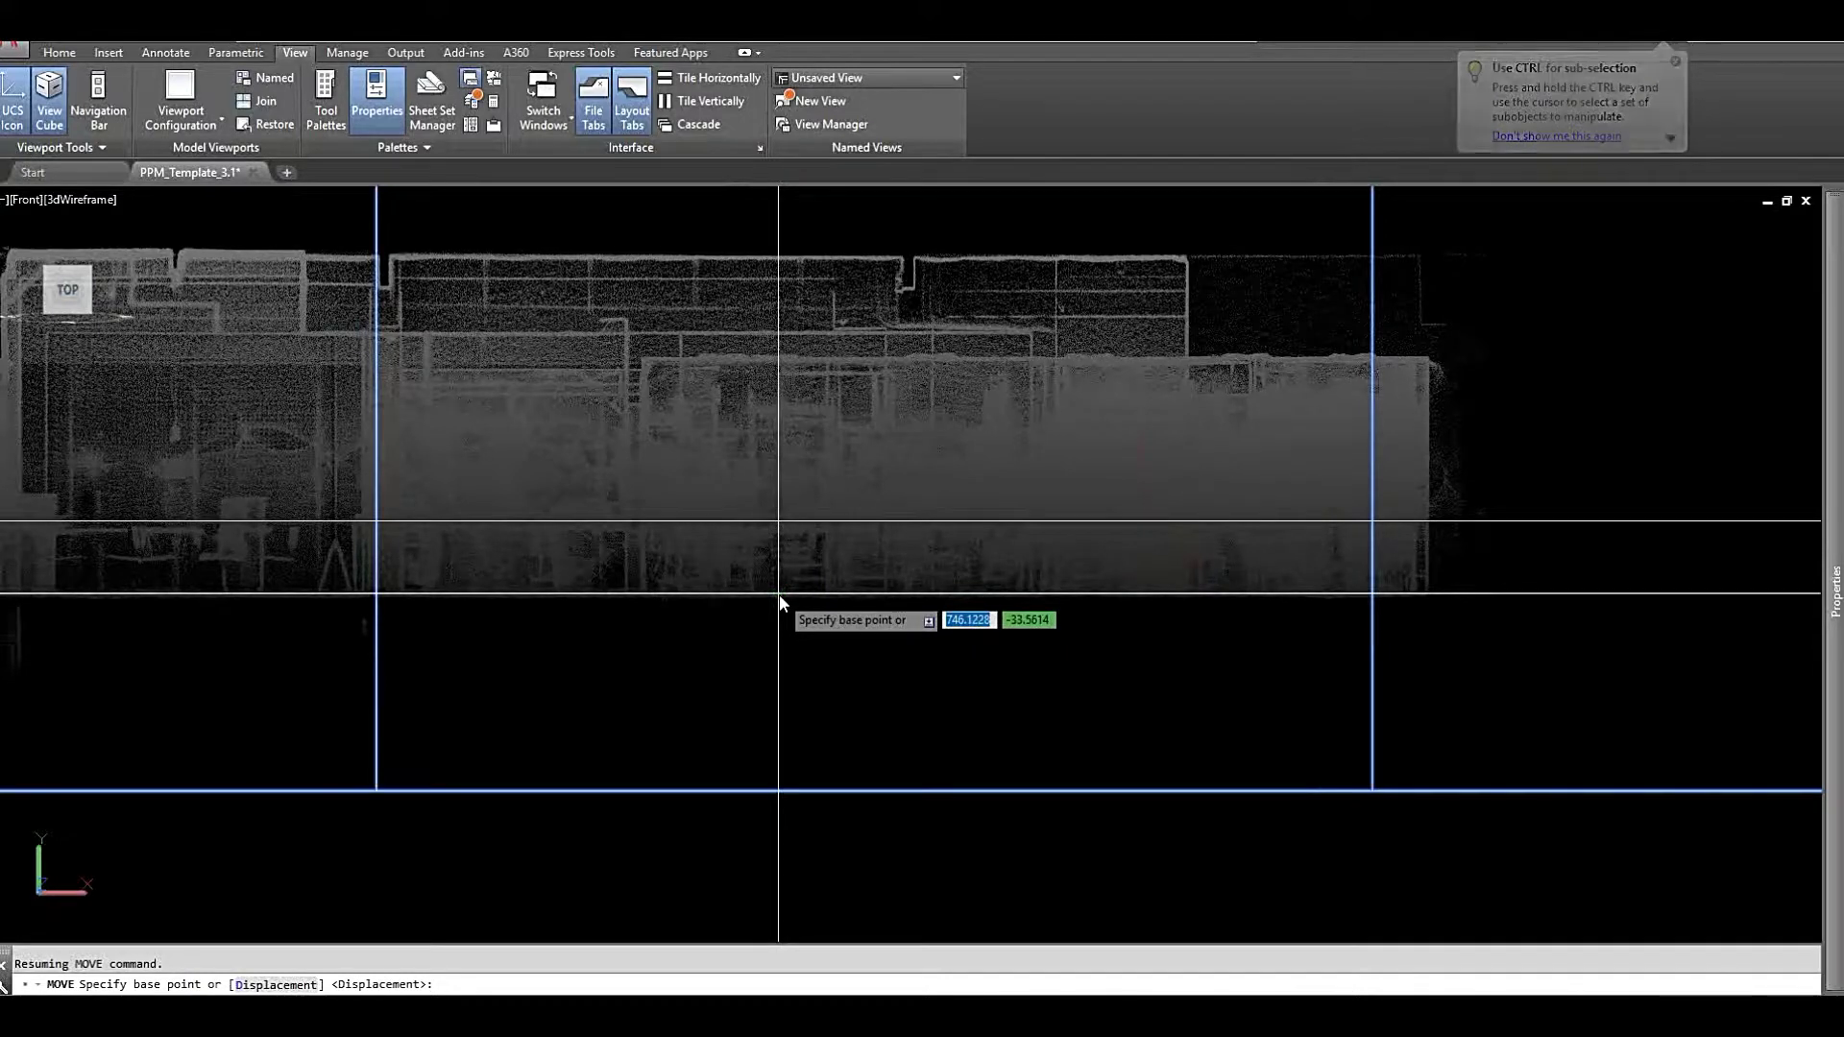
{"action": "left_click", "coordinate": [780, 596]}
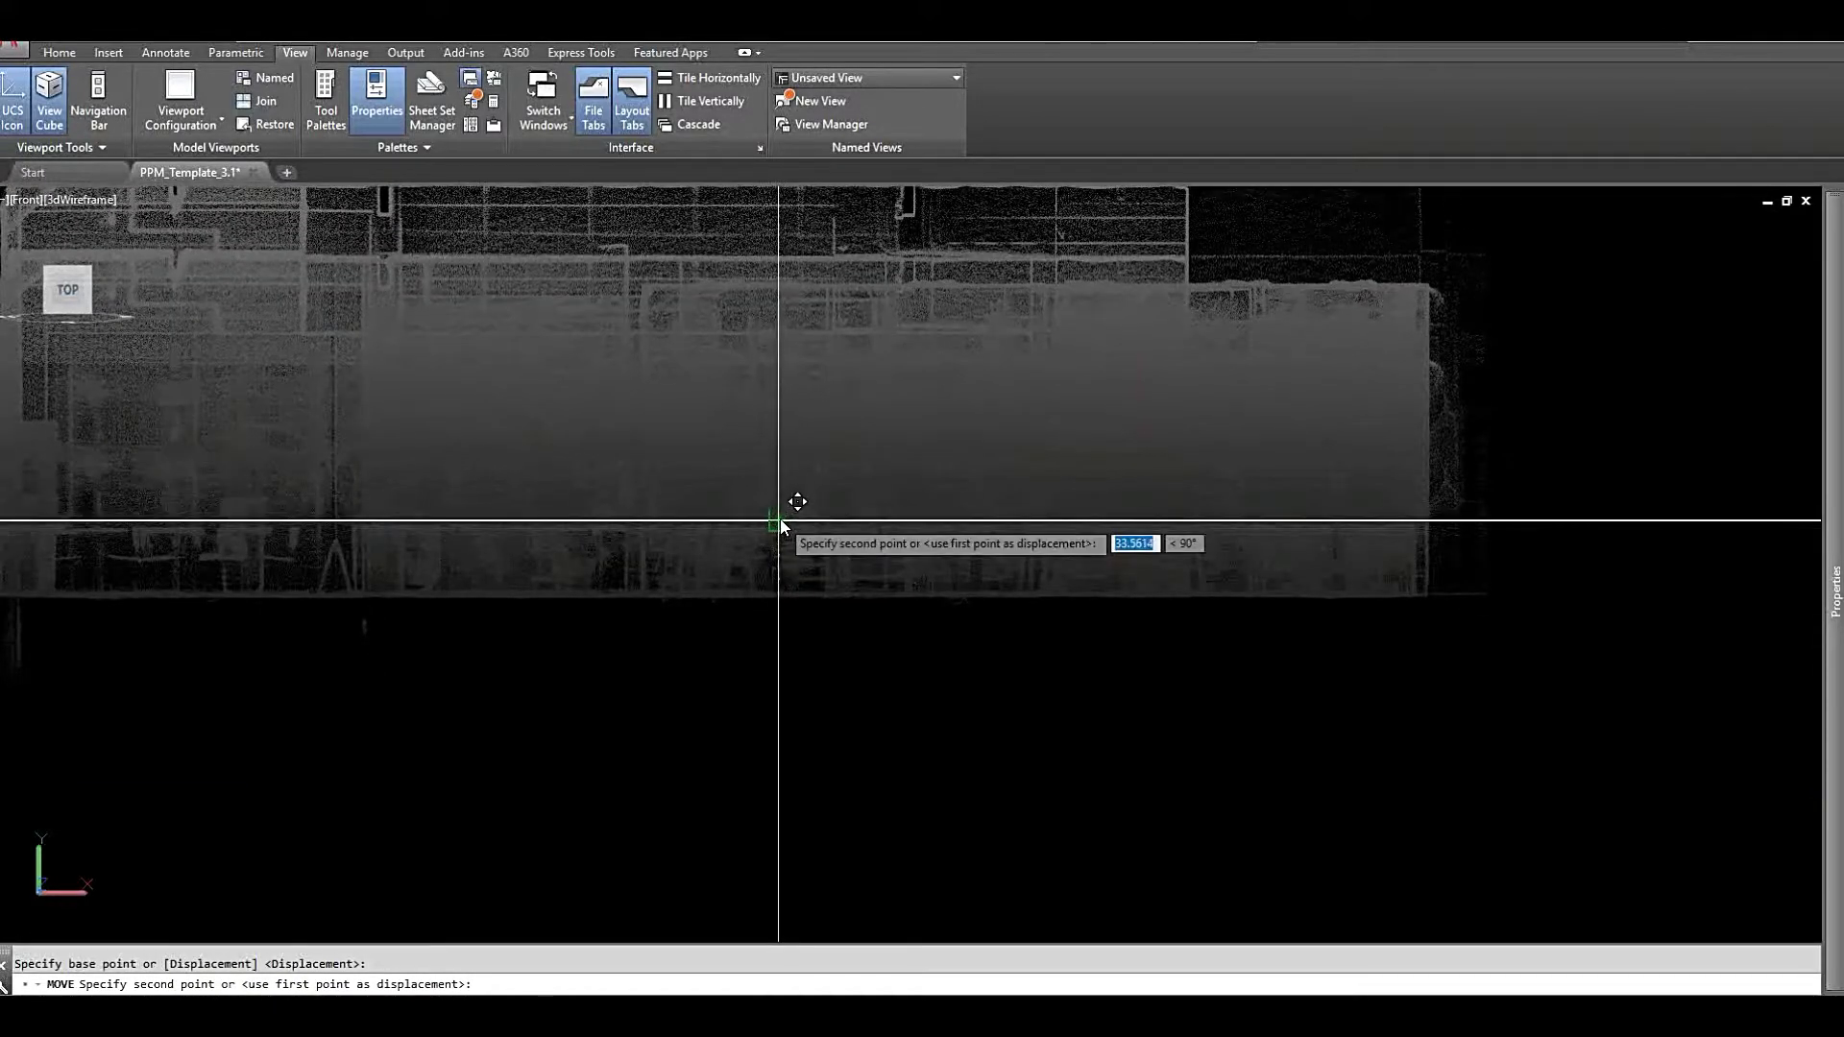
{"action": "left_click", "coordinate": [780, 521]}
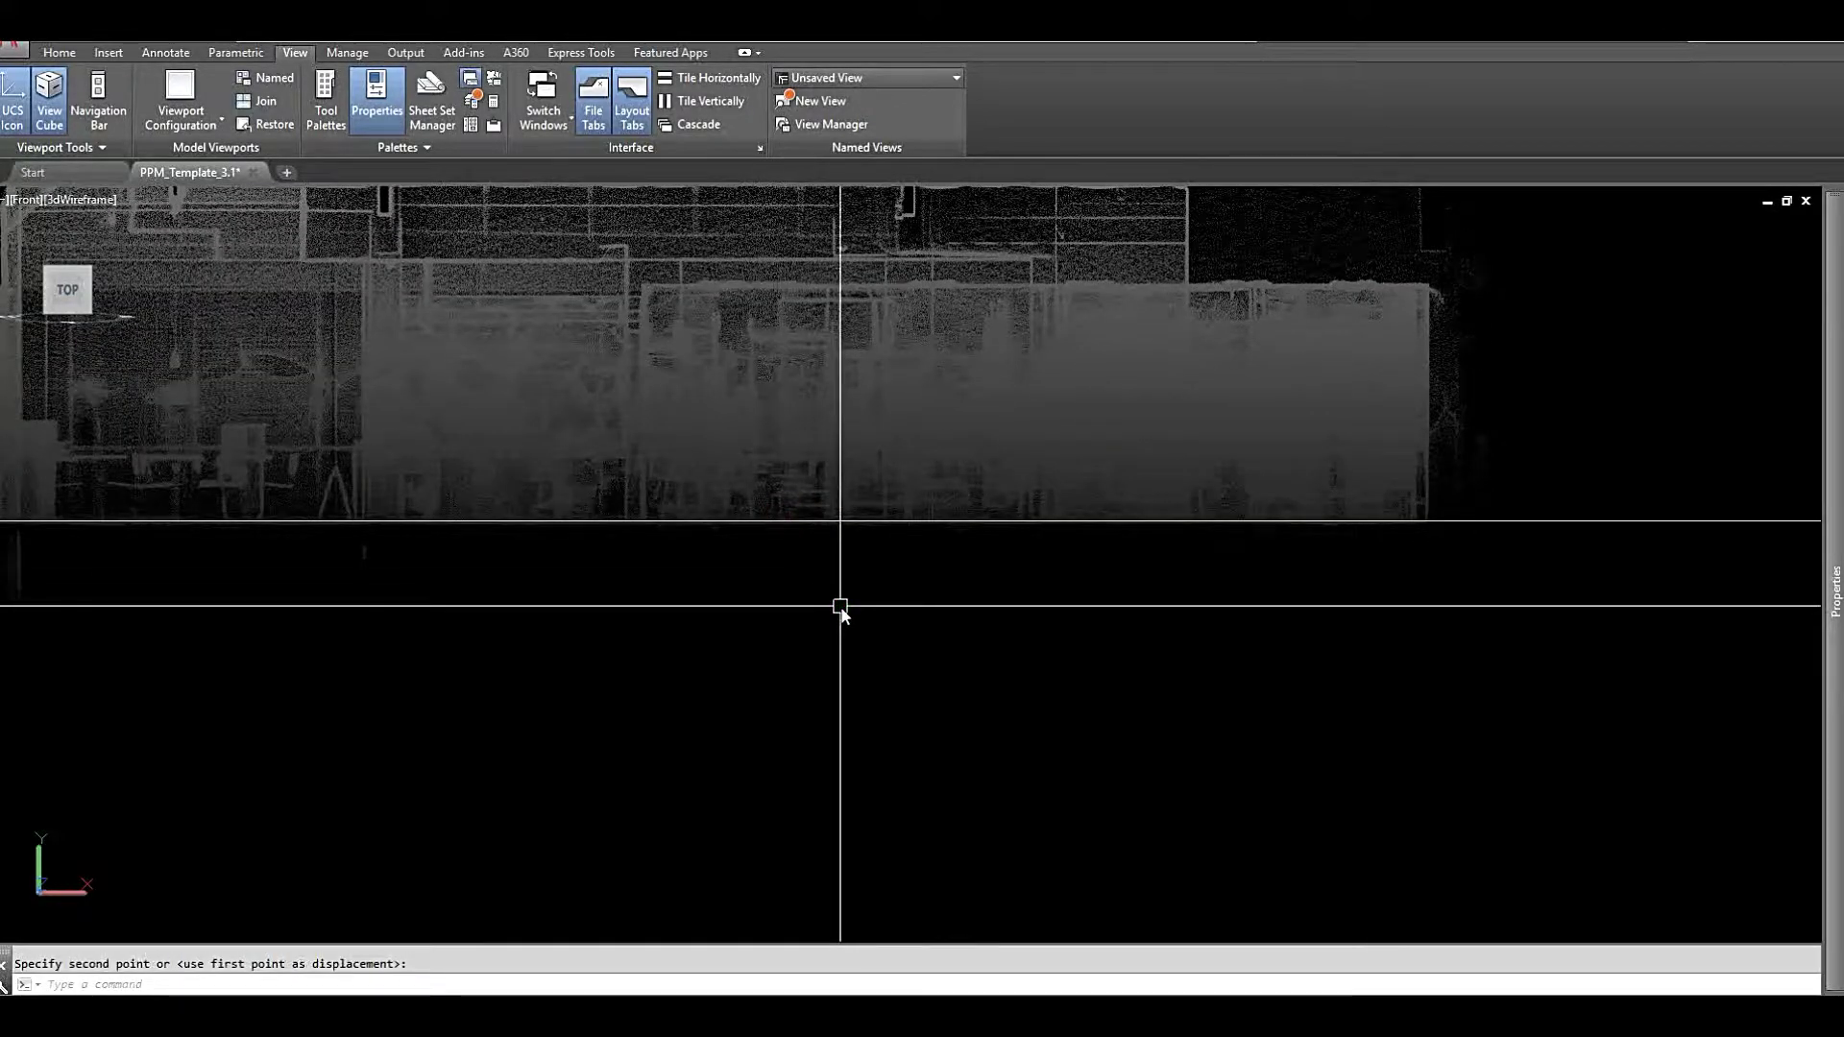
Erase the horizontal construction line under the point cloud
{"action": "scroll", "coordinate": [840, 609], "scroll_direction": "down", "scroll_amount": 2}
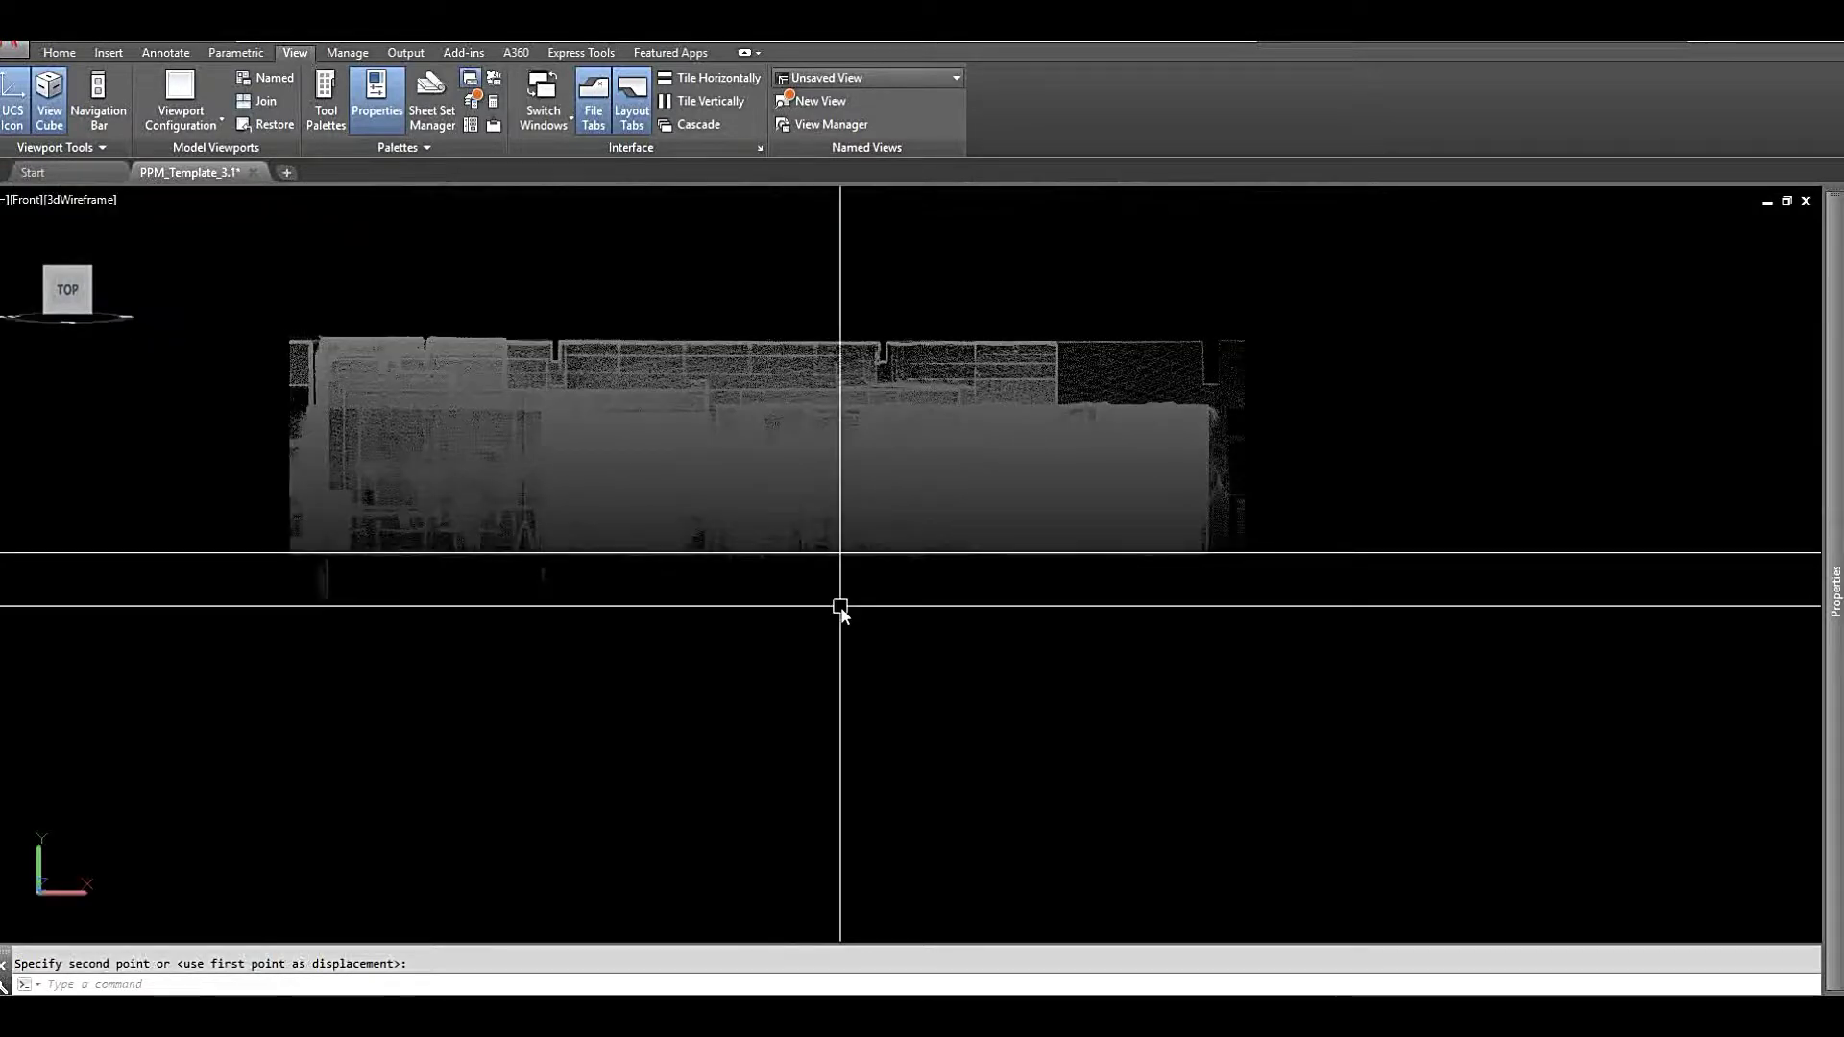
{"action": "scroll", "coordinate": [841, 608], "scroll_direction": "down", "scroll_amount": 2}
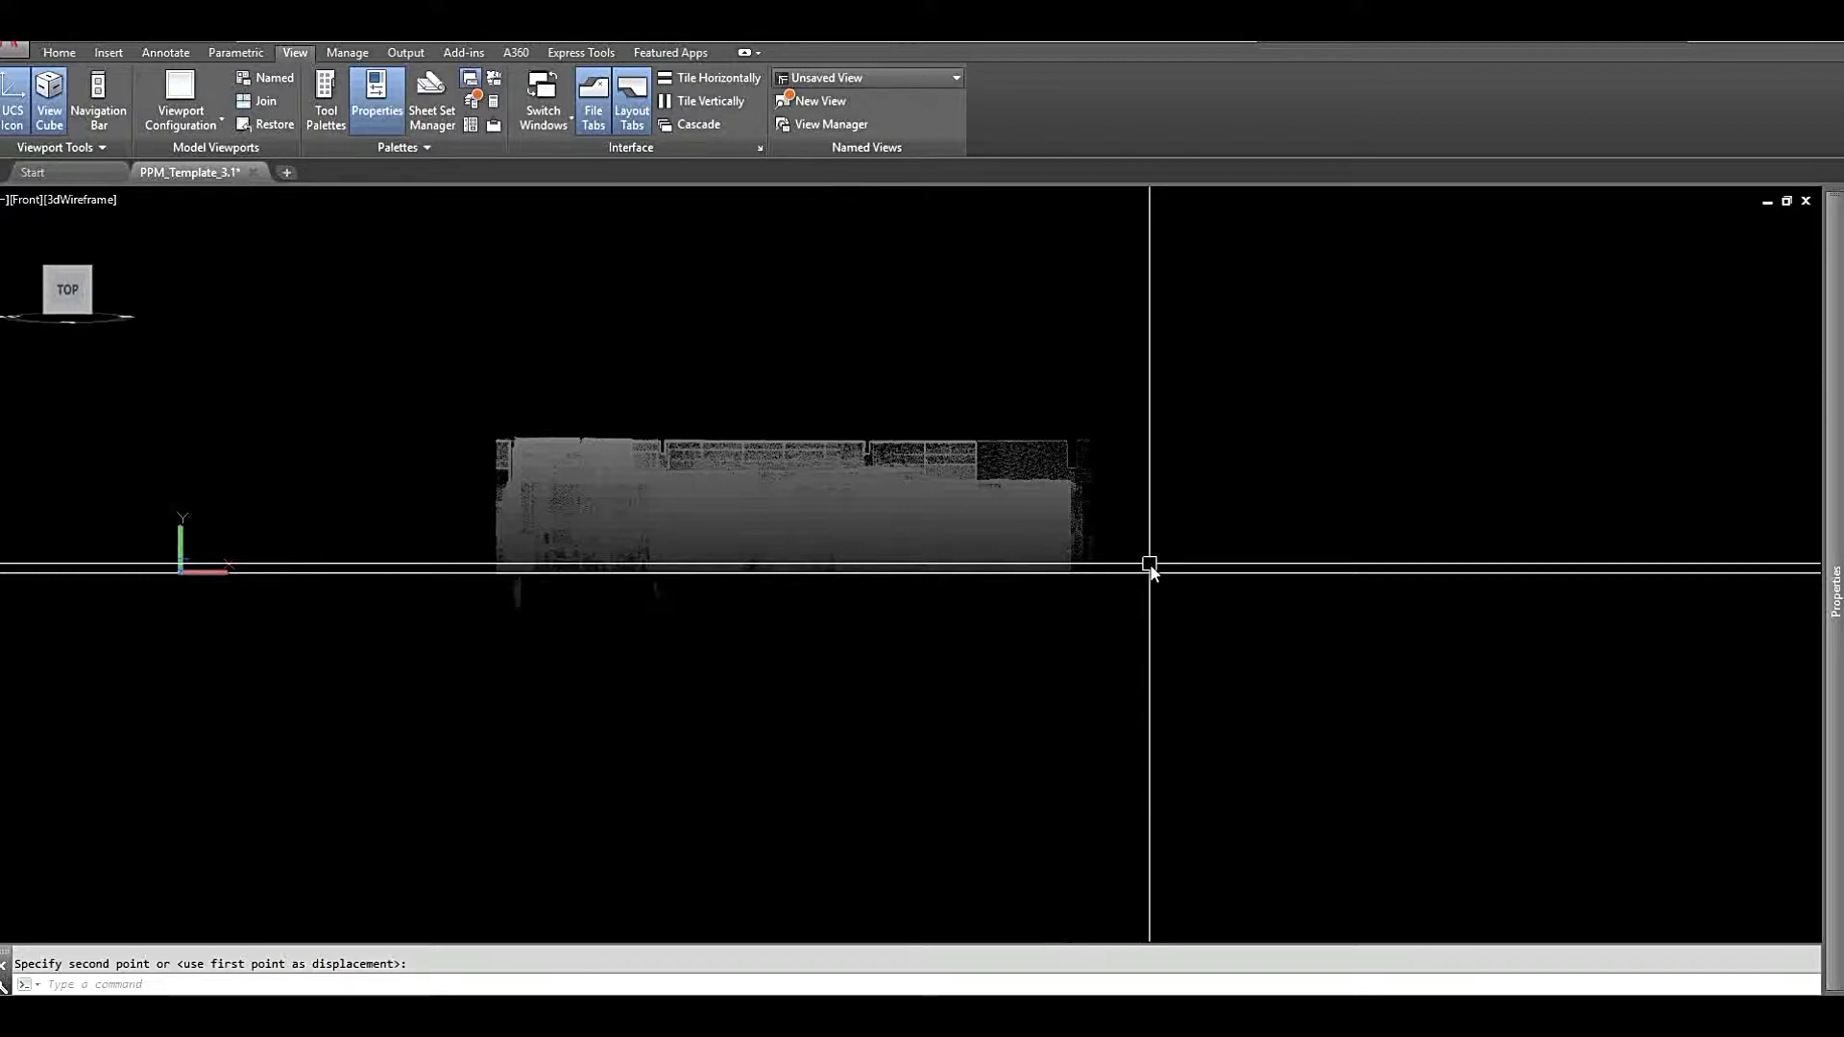
{"action": "key", "text": "Escape"}
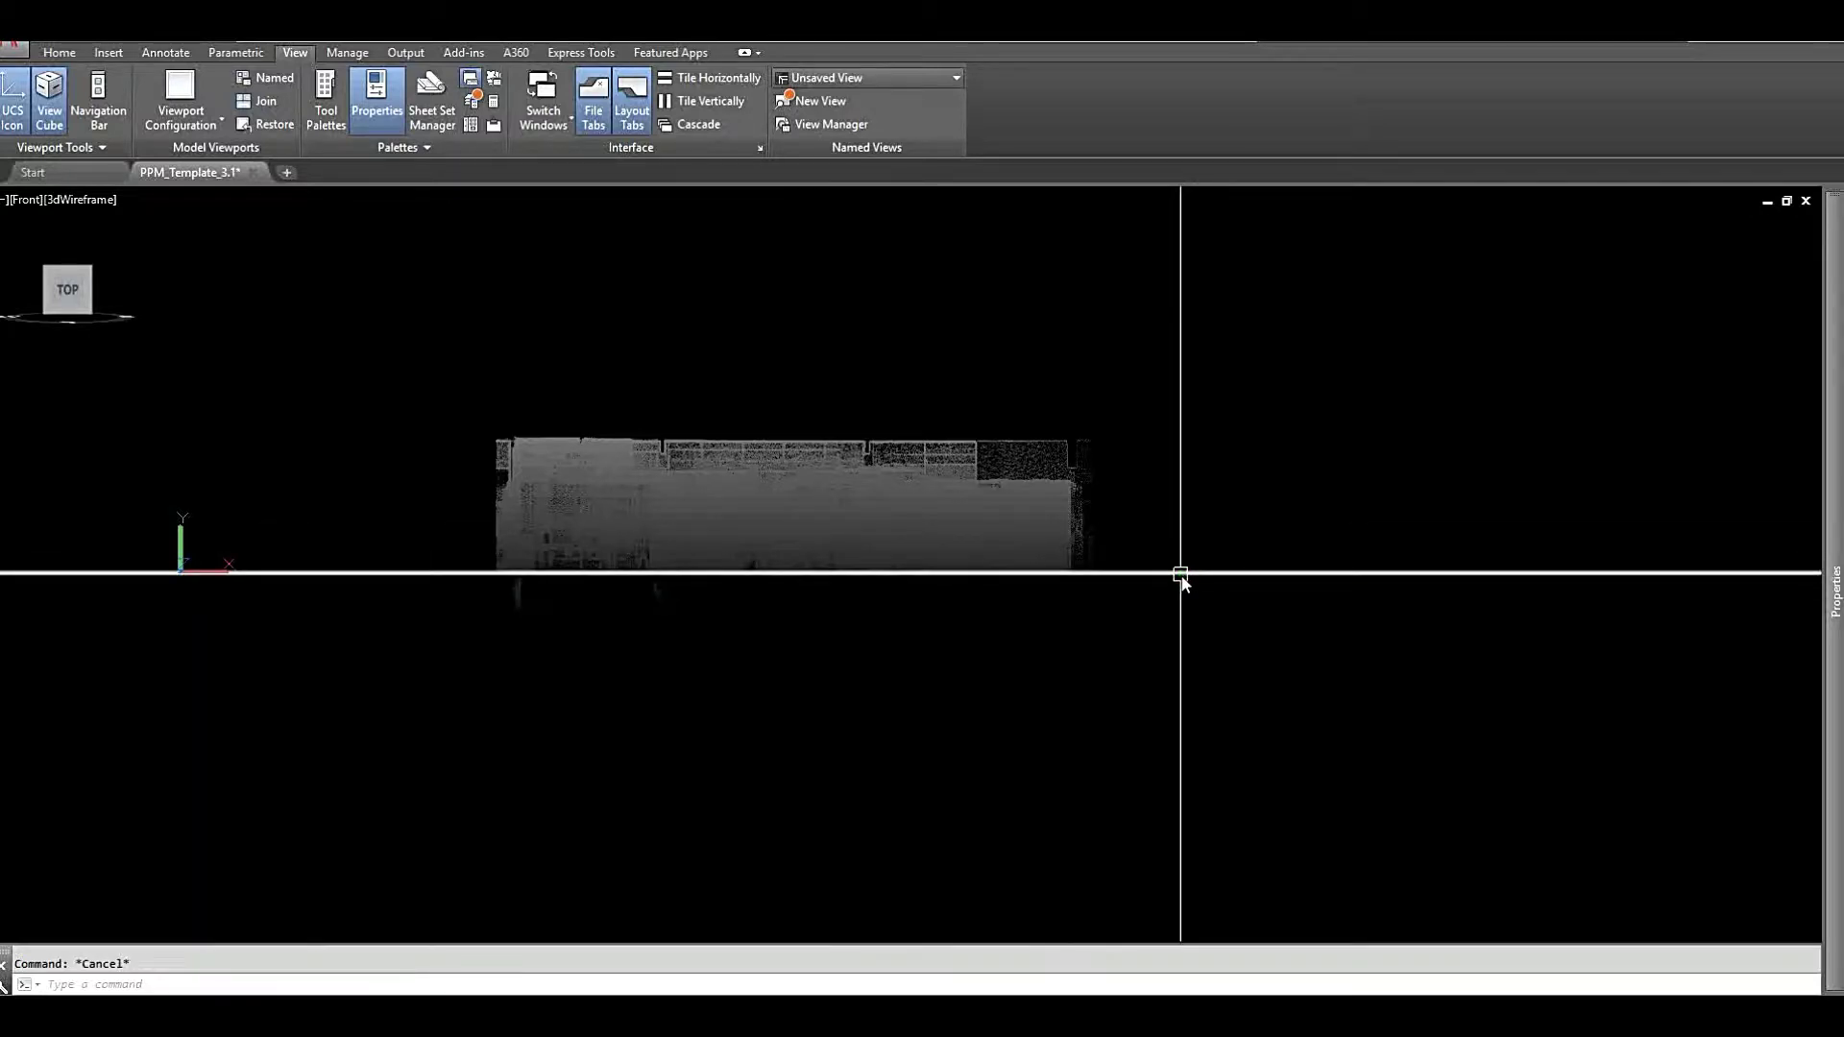
{"action": "key", "text": "Return"}
{"action": "scroll", "coordinate": [914, 621], "scroll_direction": "up", "scroll_amount": 2}
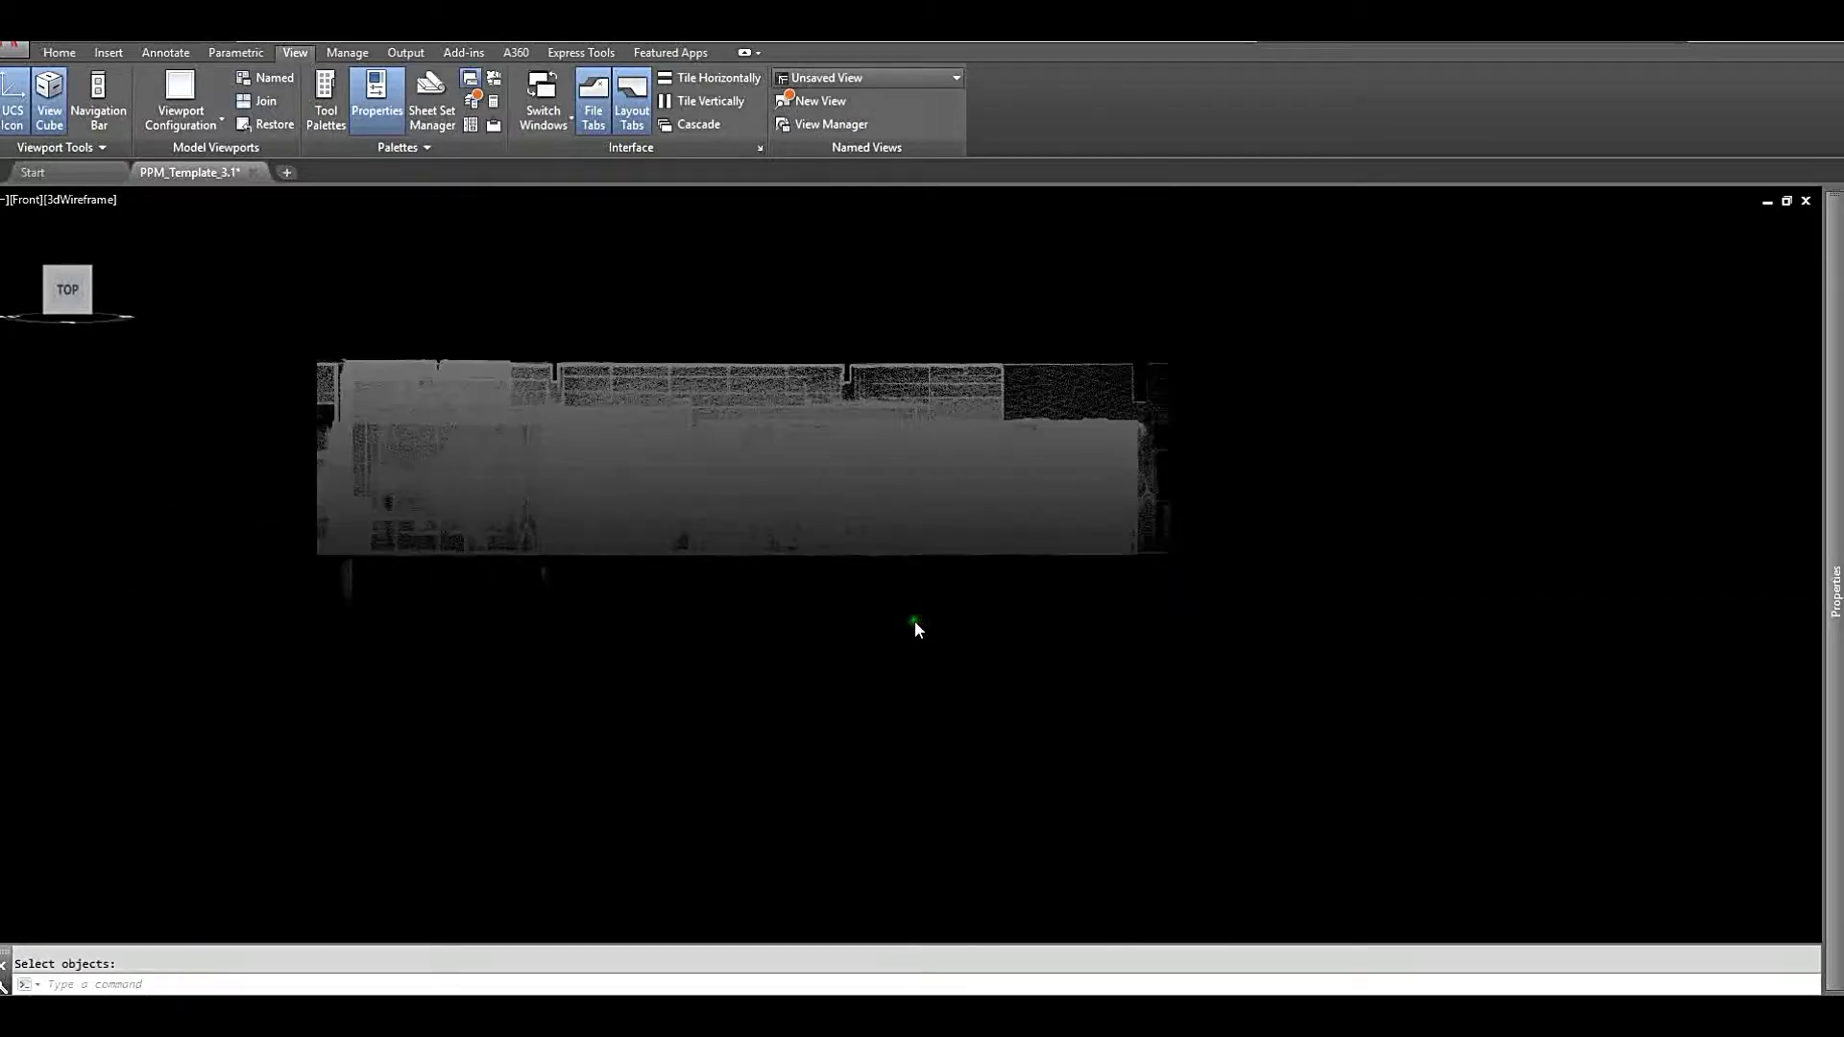
{"action": "key", "text": "Escape"}
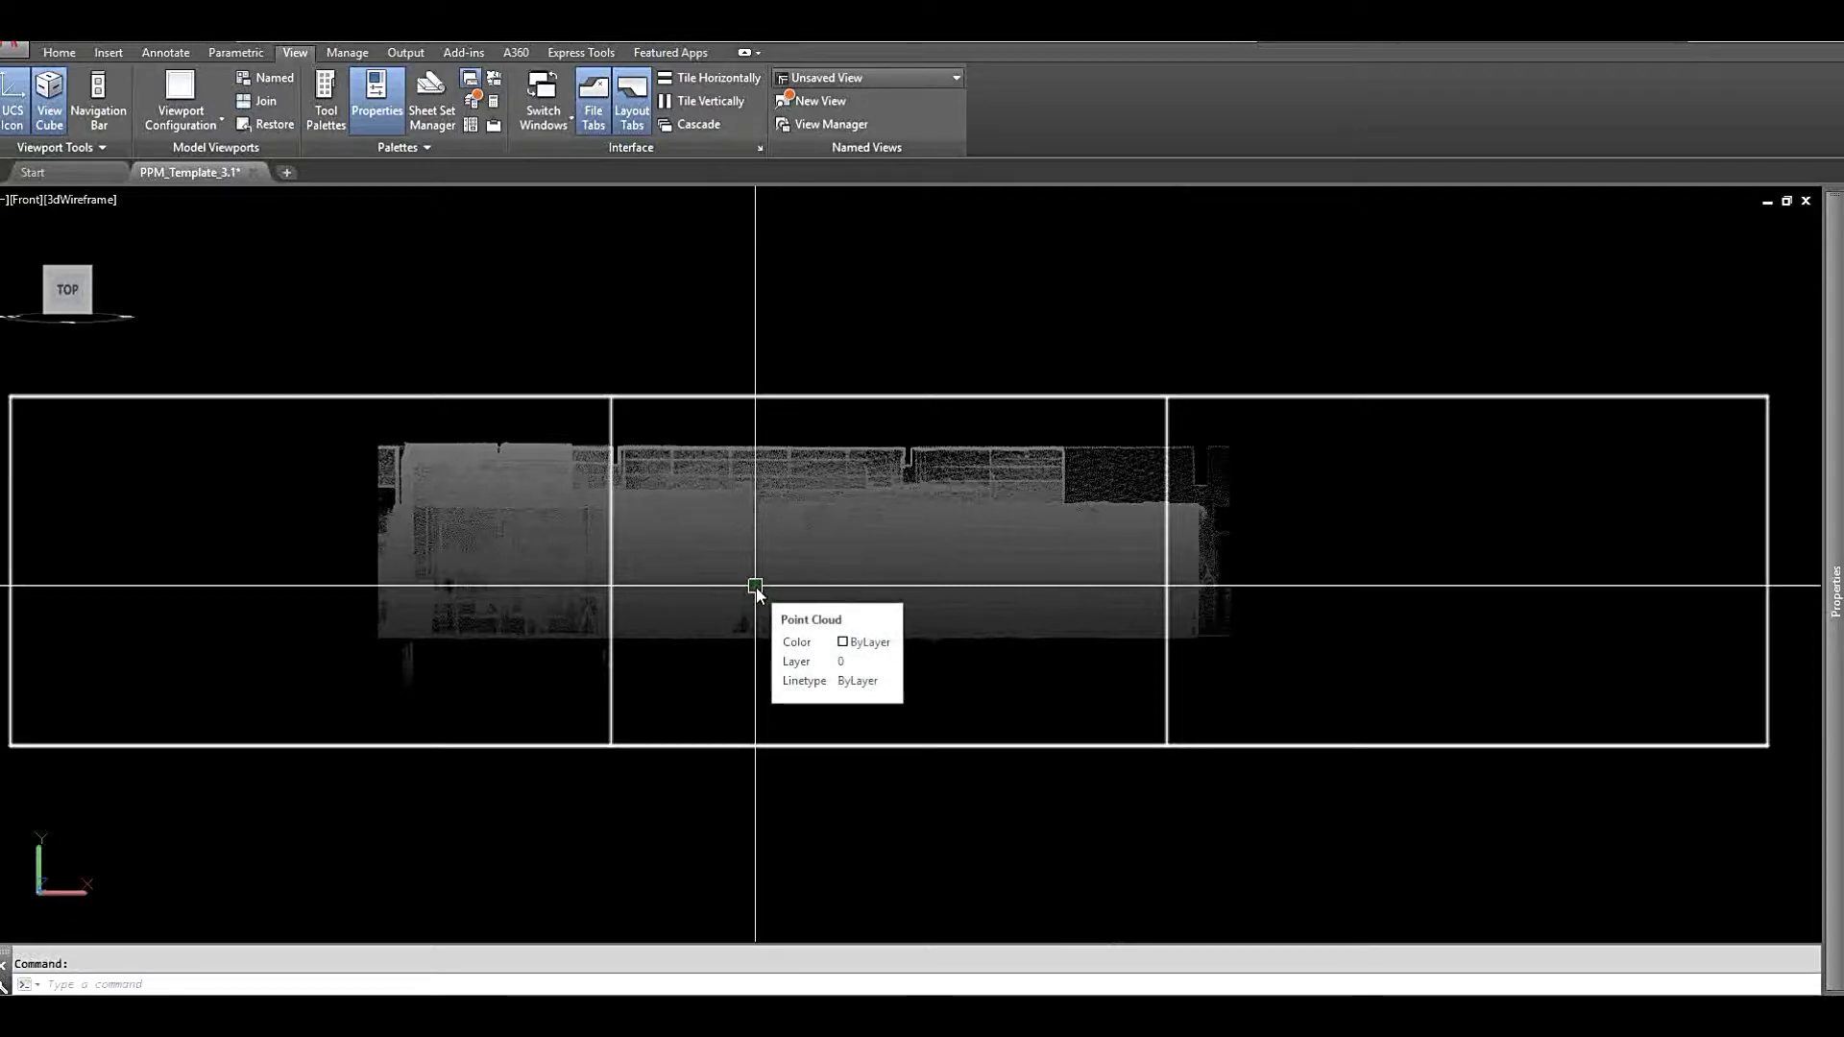
Create a 2 Point section plane running horizontally across the full width of the point cloud, a little above the floor
{"action": "left_click", "coordinate": [758, 595]}
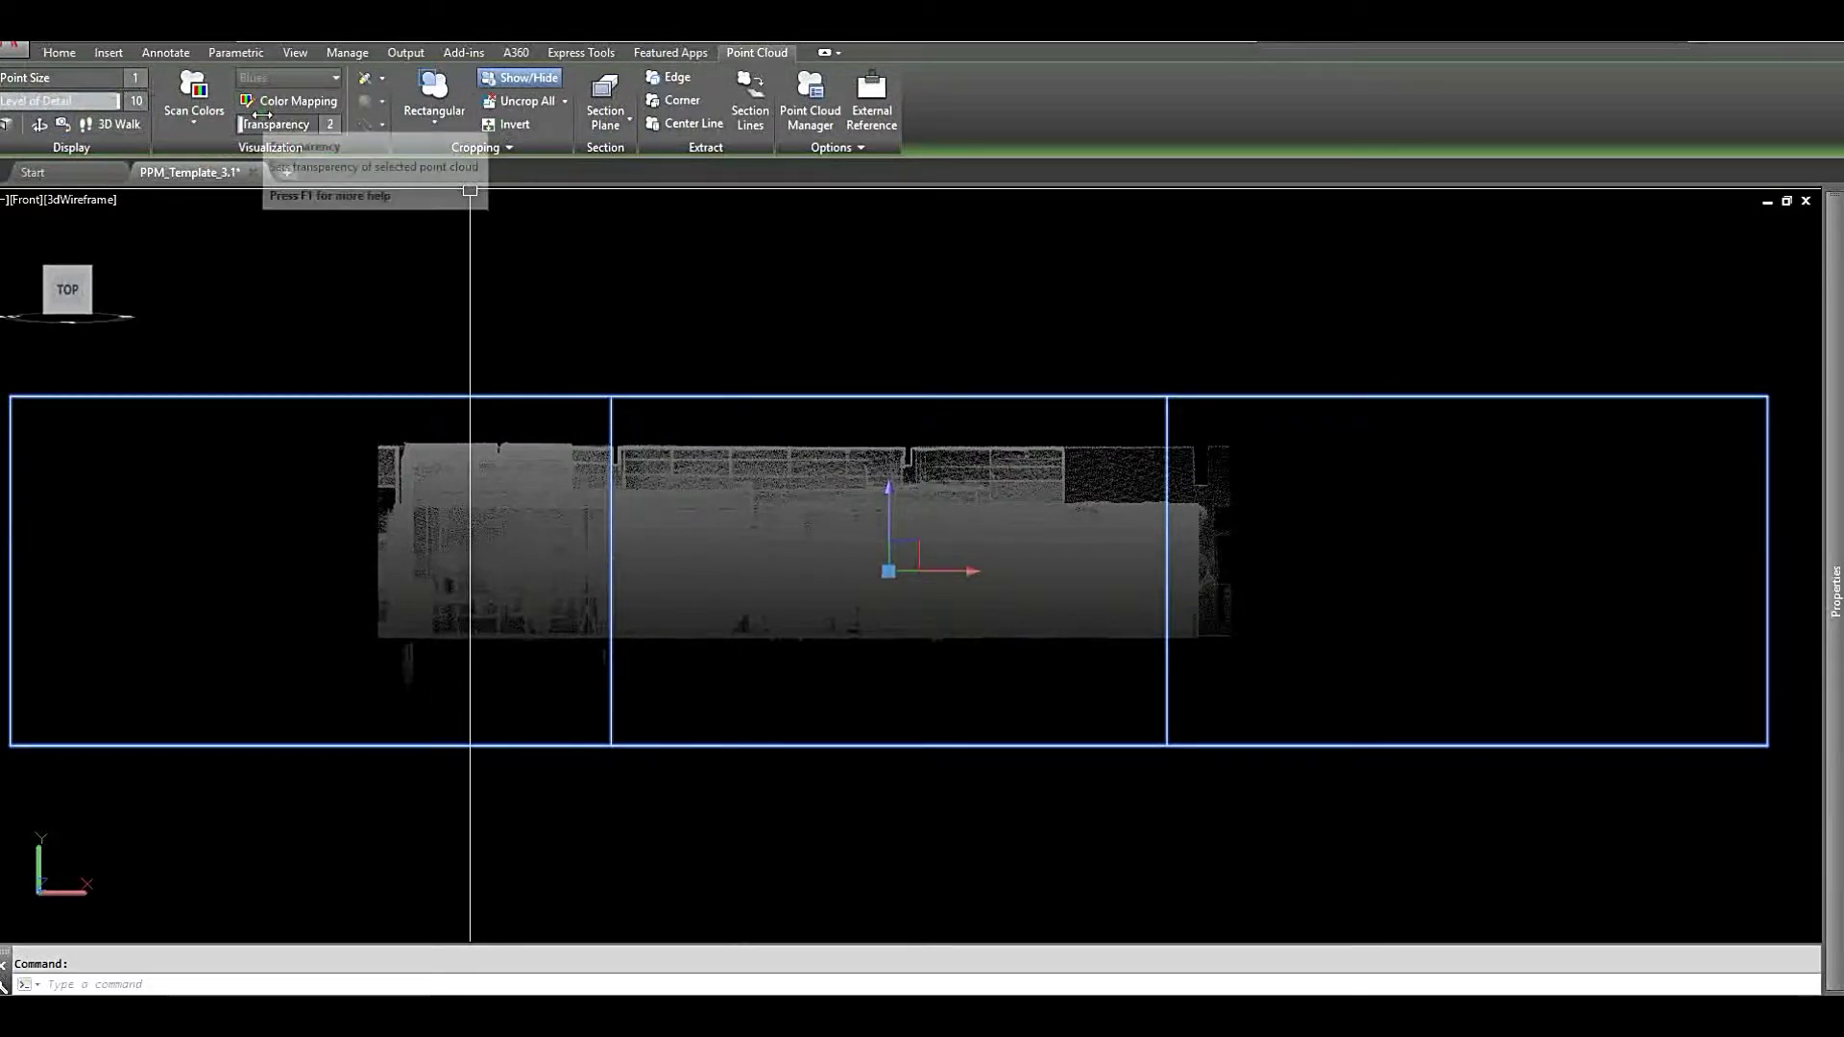
{"action": "left_click", "coordinate": [611, 122]}
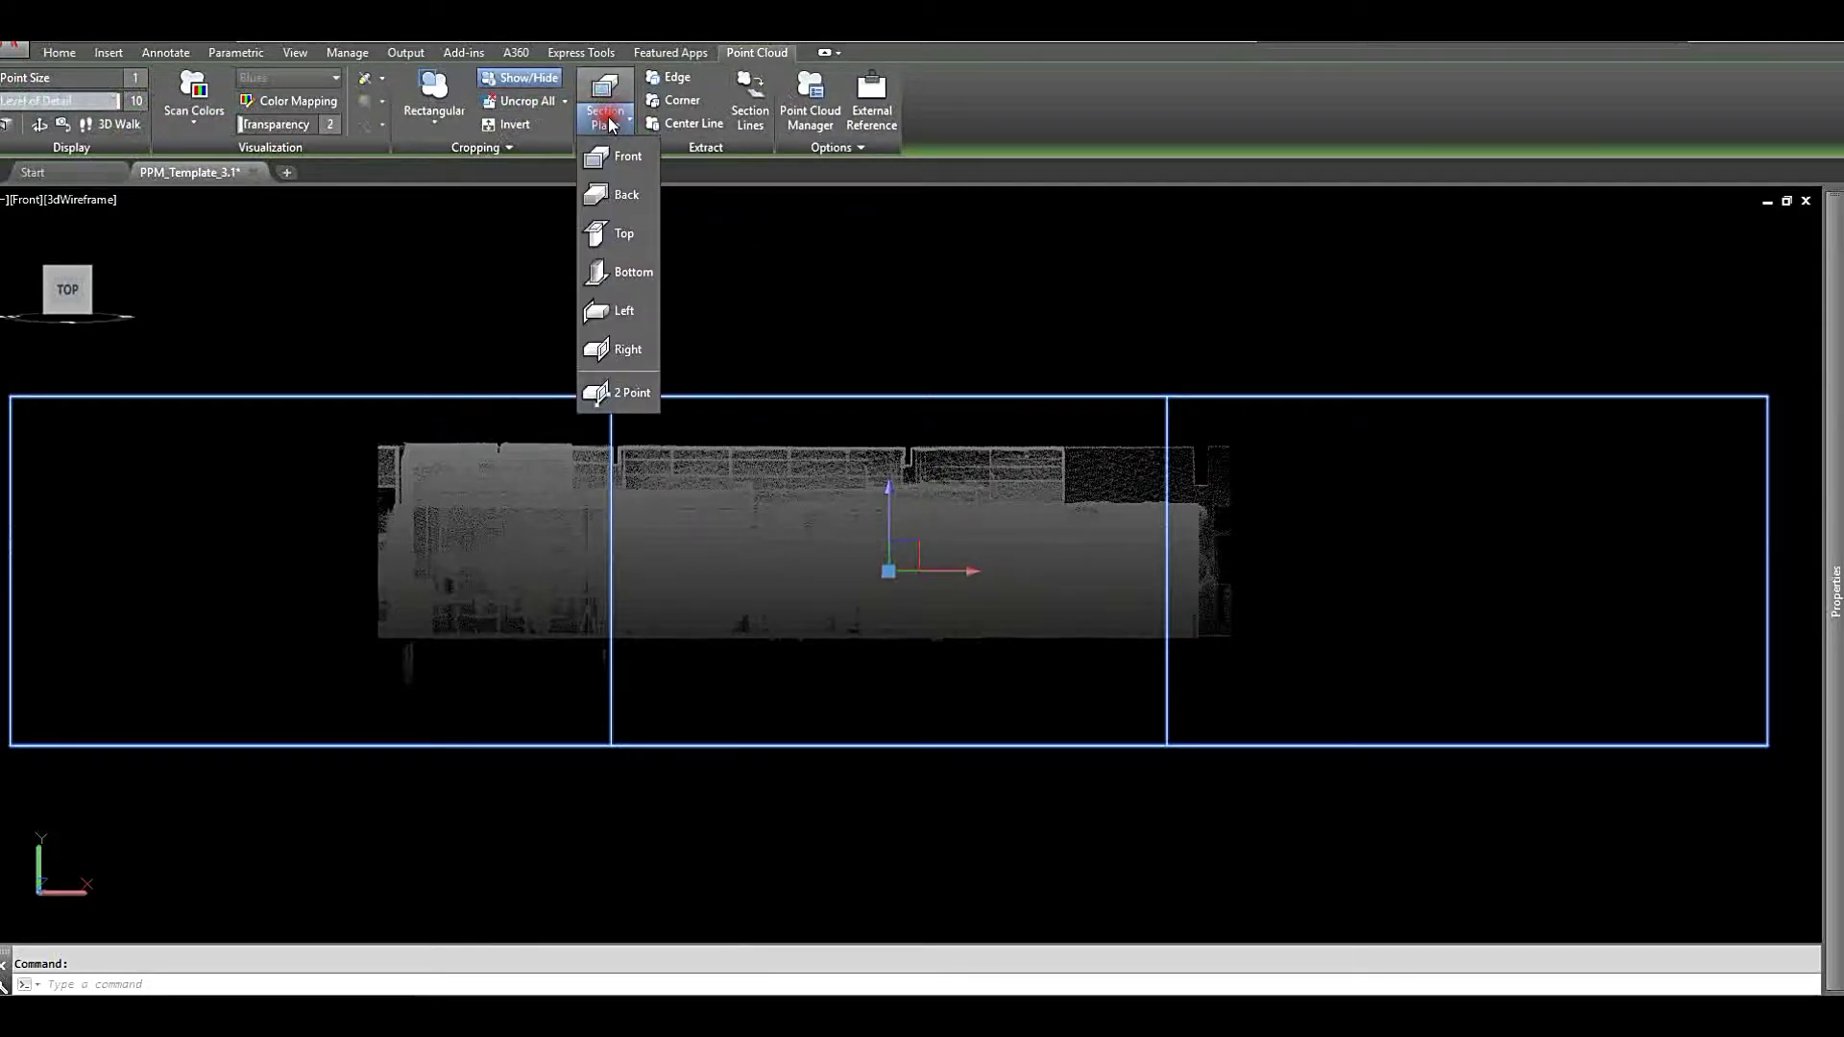
{"action": "left_click", "coordinate": [620, 394]}
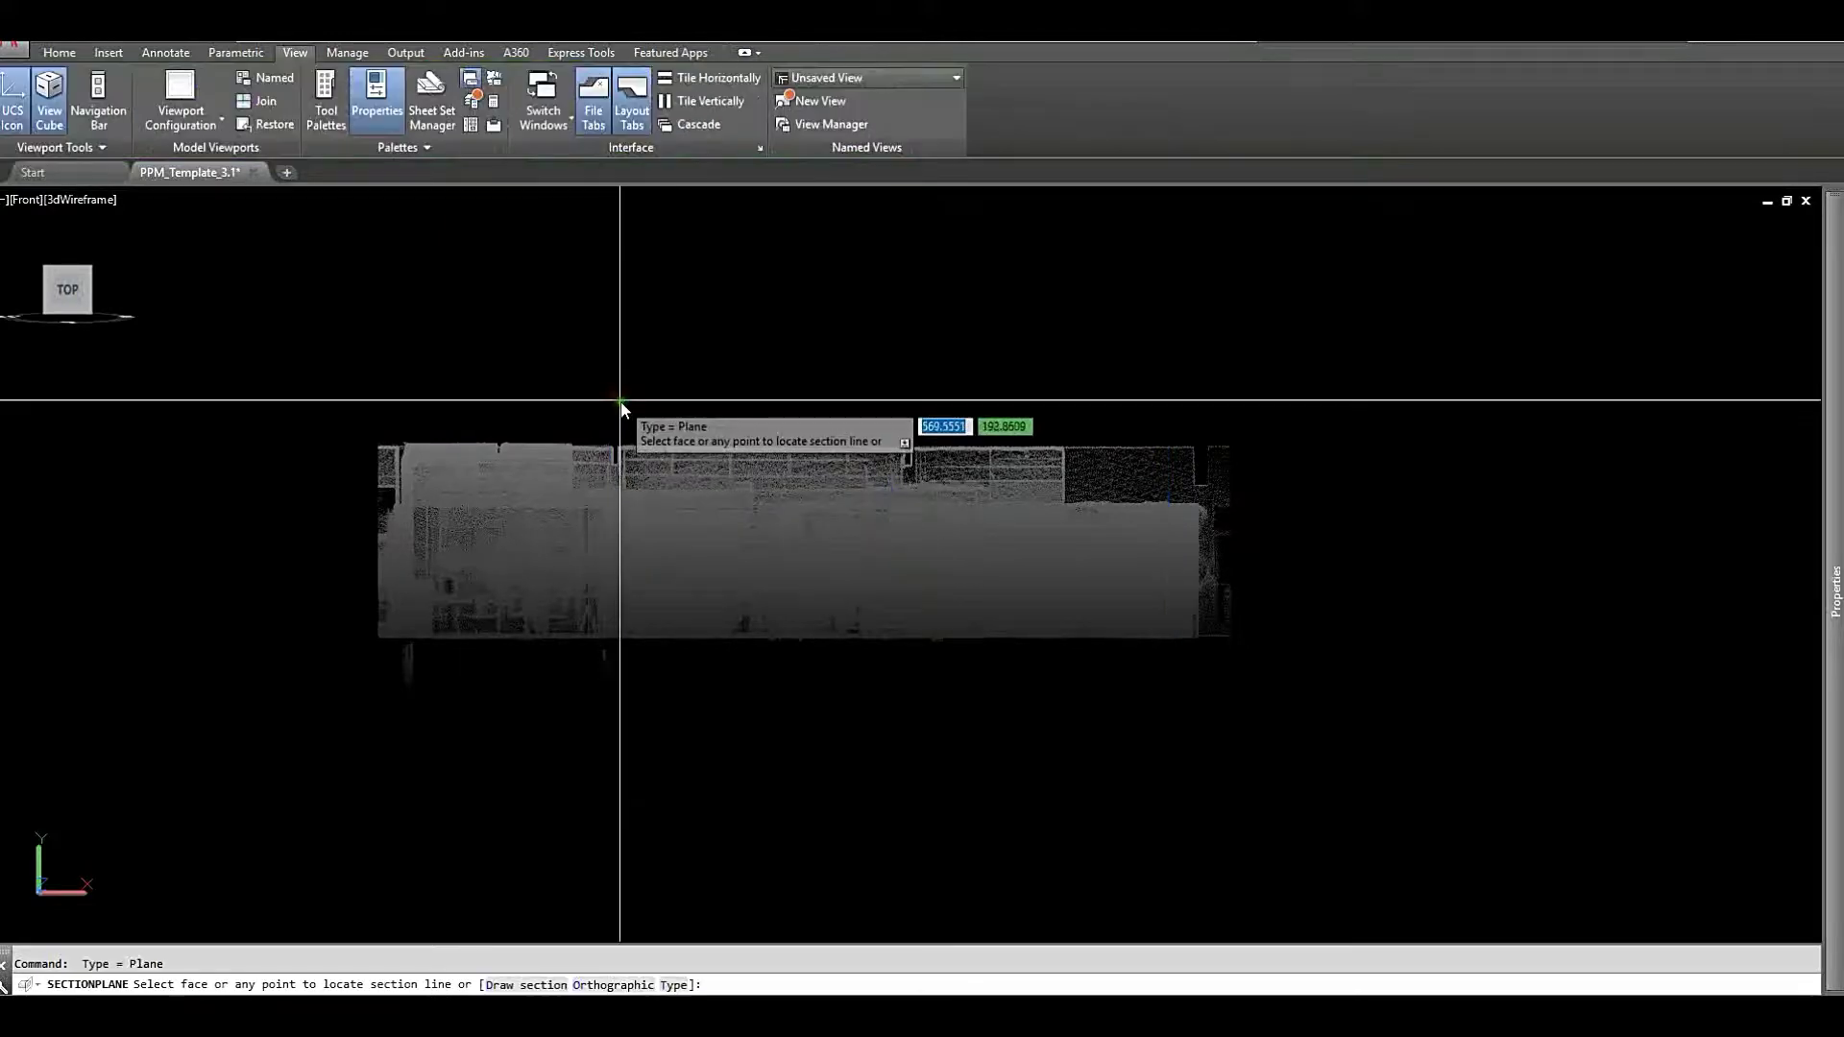
{"action": "left_click", "coordinate": [353, 578]}
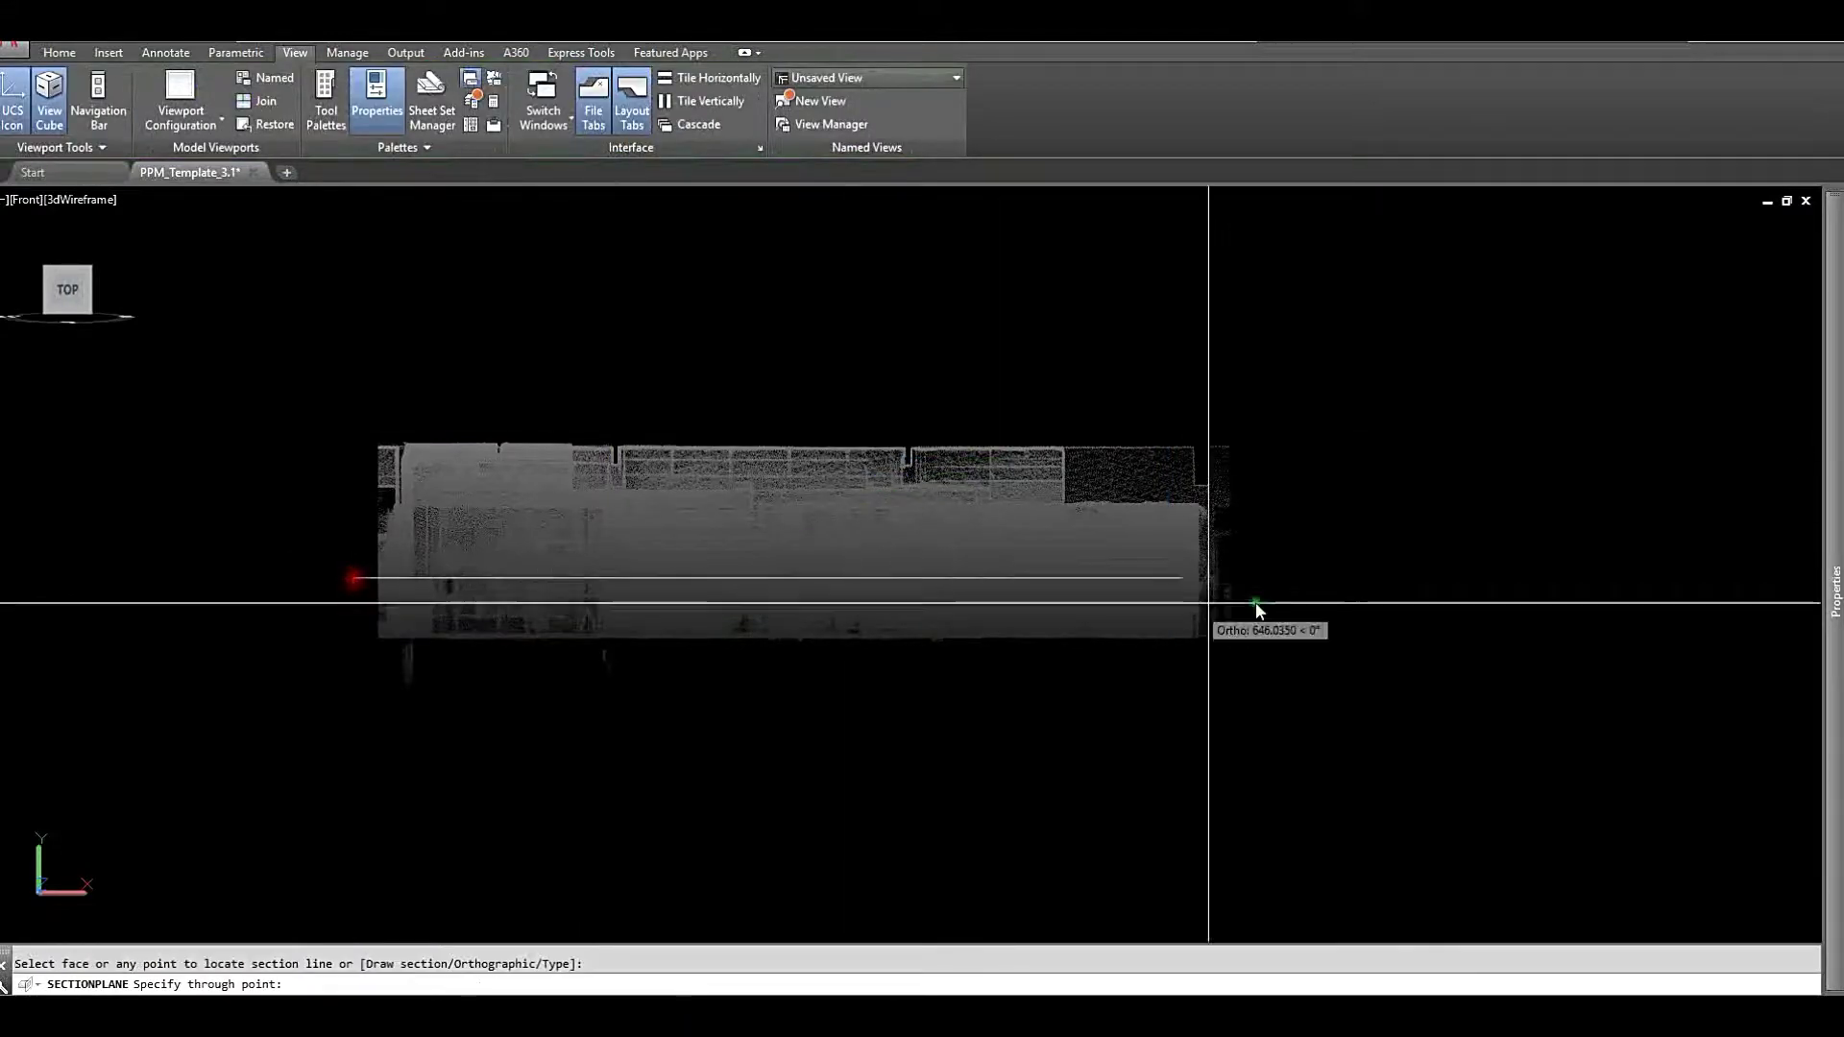
{"action": "left_click", "coordinate": [1255, 579]}
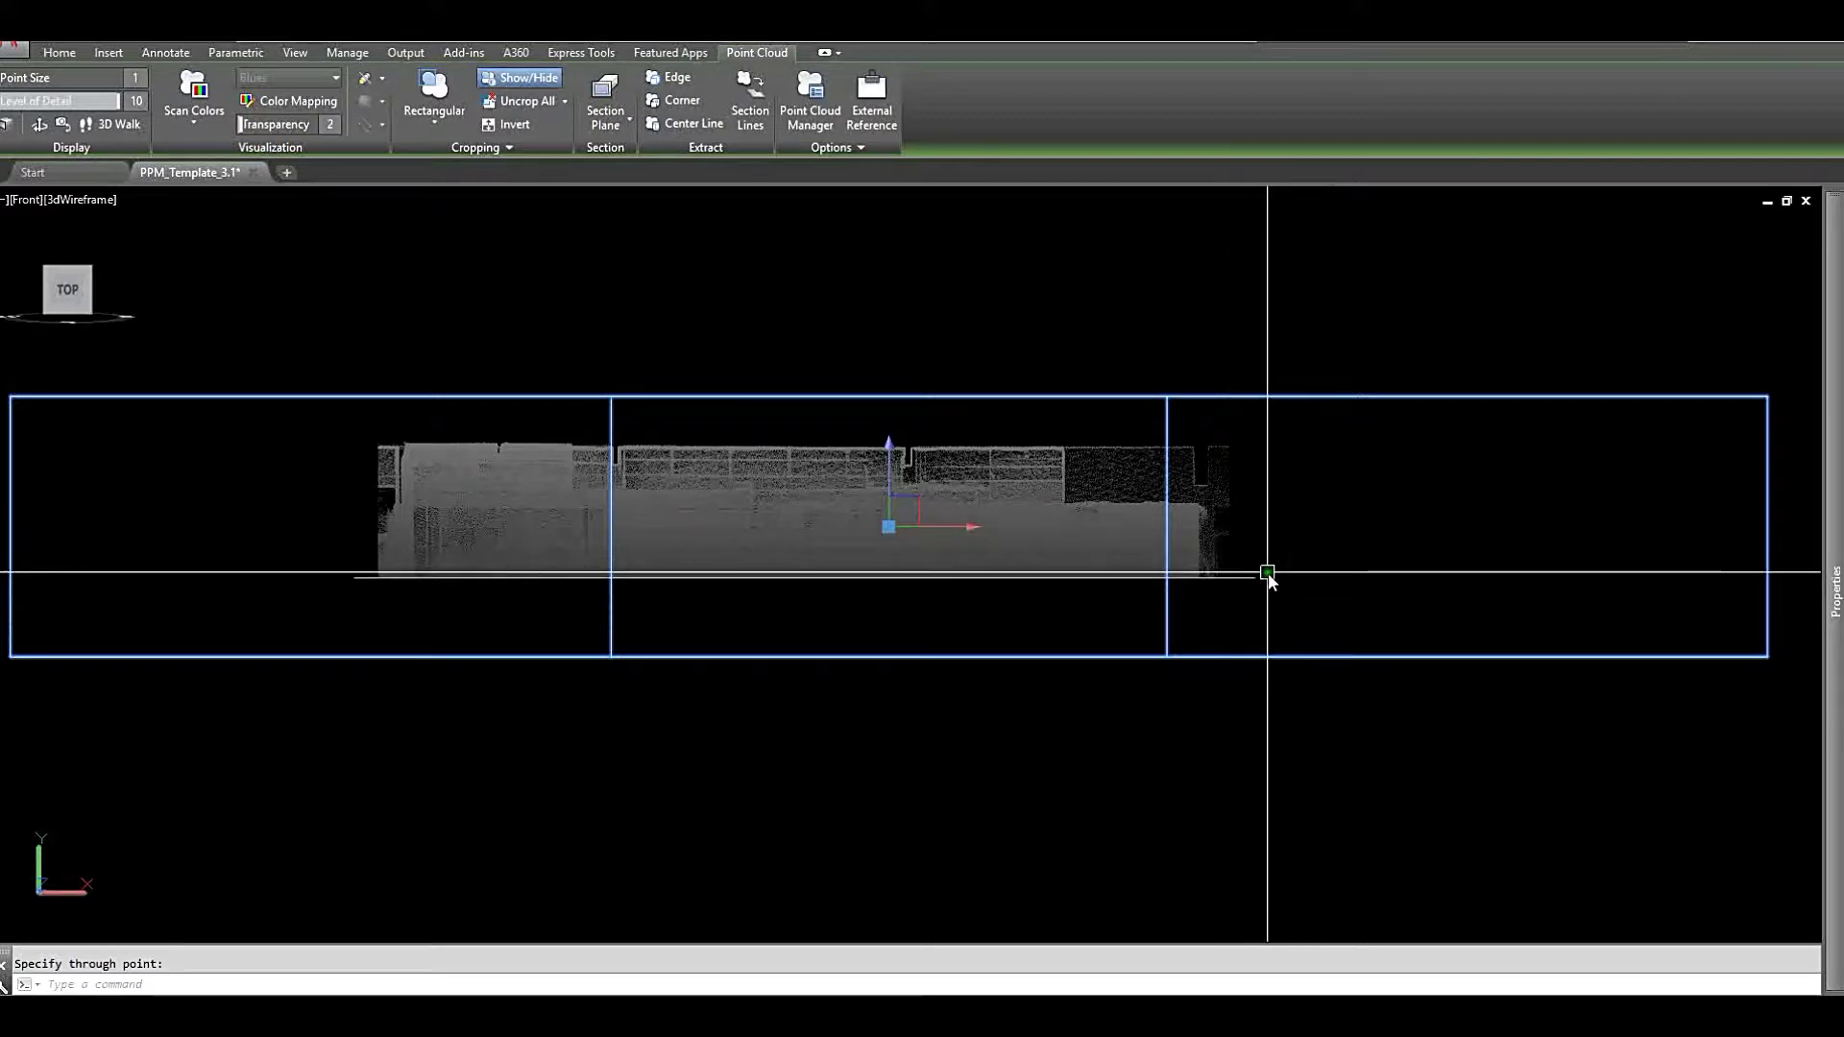
Flip the section plane's direction to keep the lower part of the point cloud, and flip it back to the upper part
{"action": "left_click", "coordinate": [1255, 573]}
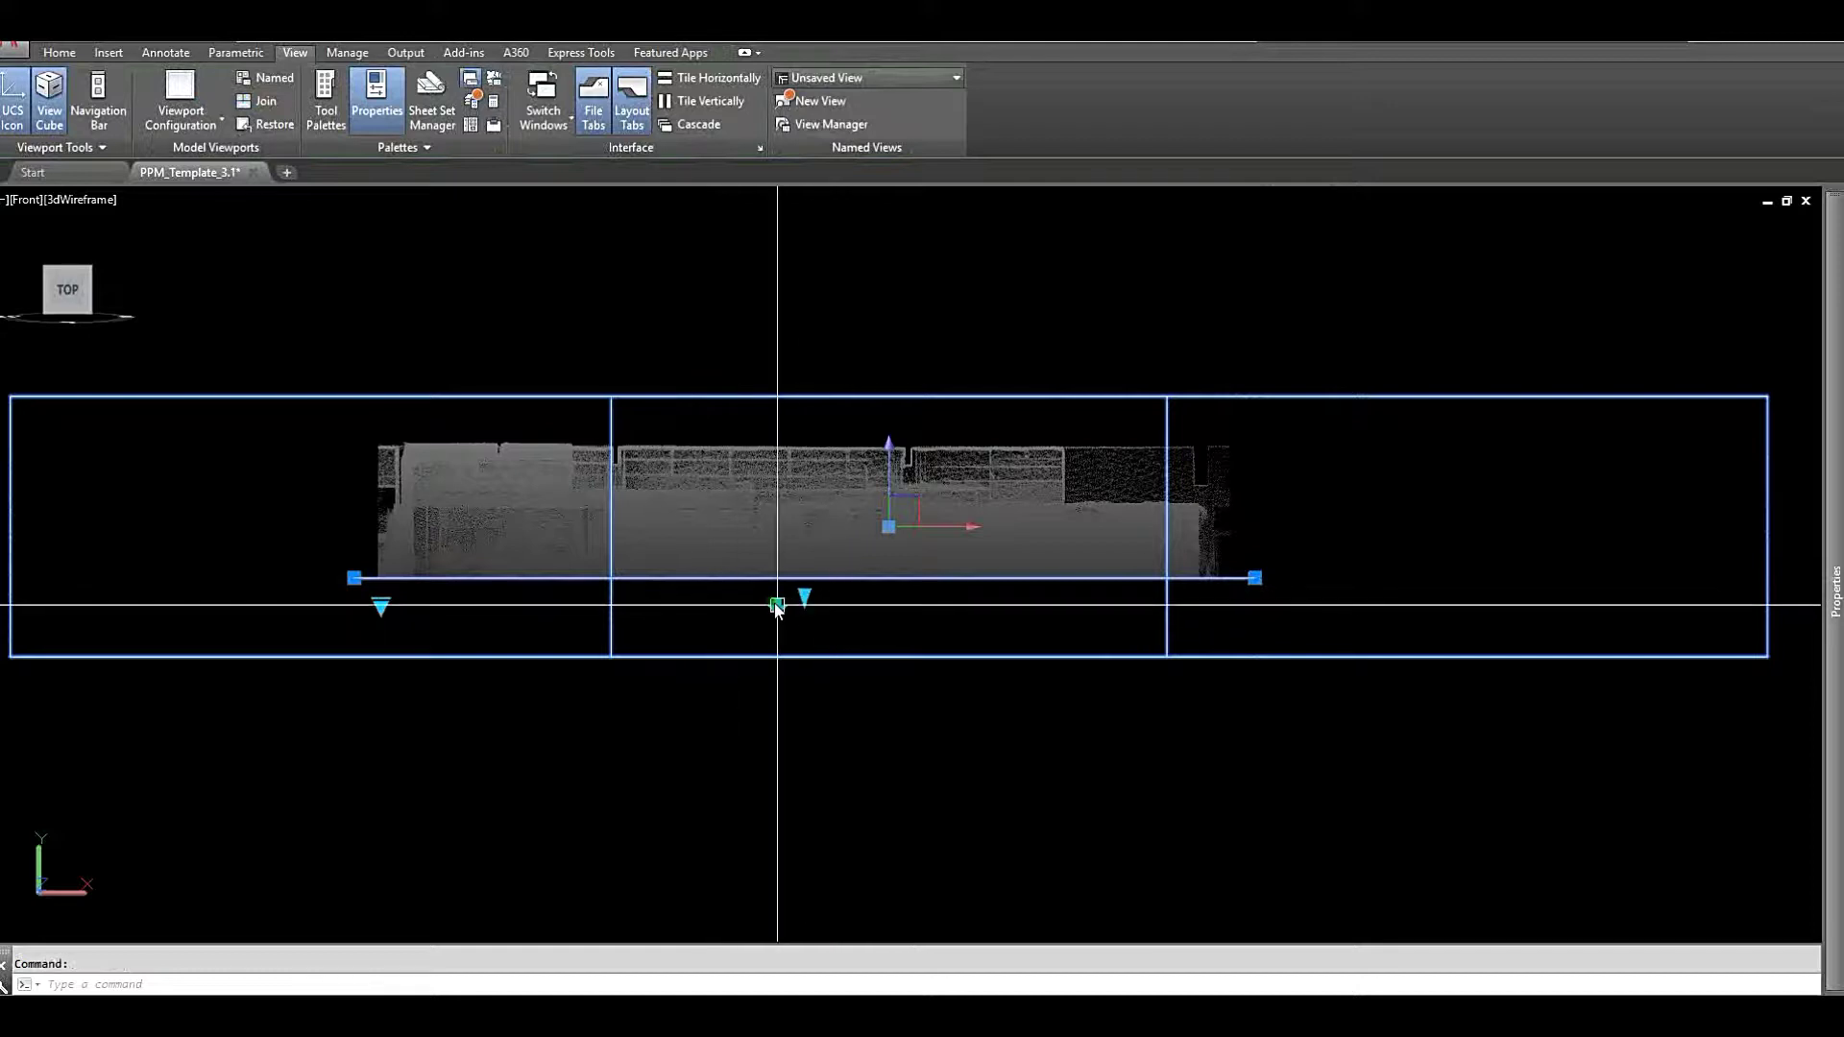
{"action": "left_click", "coordinate": [777, 605]}
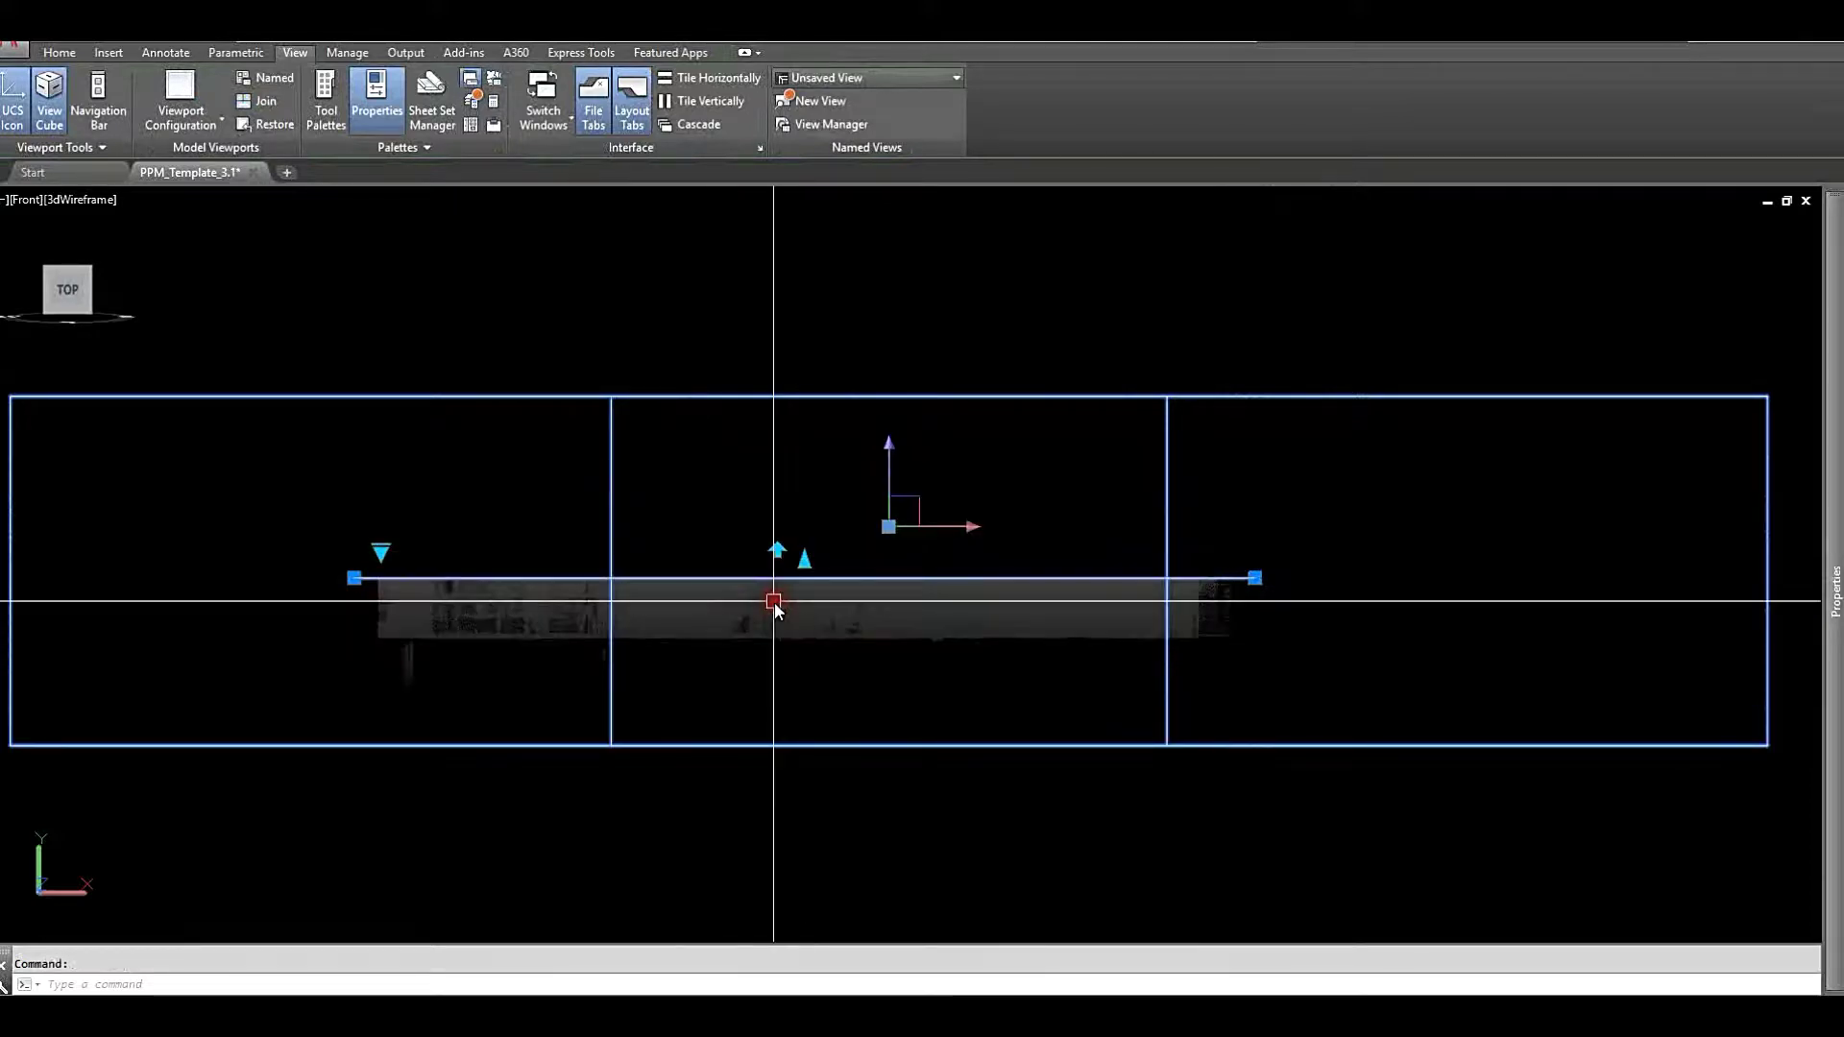
{"action": "left_click", "coordinate": [778, 554]}
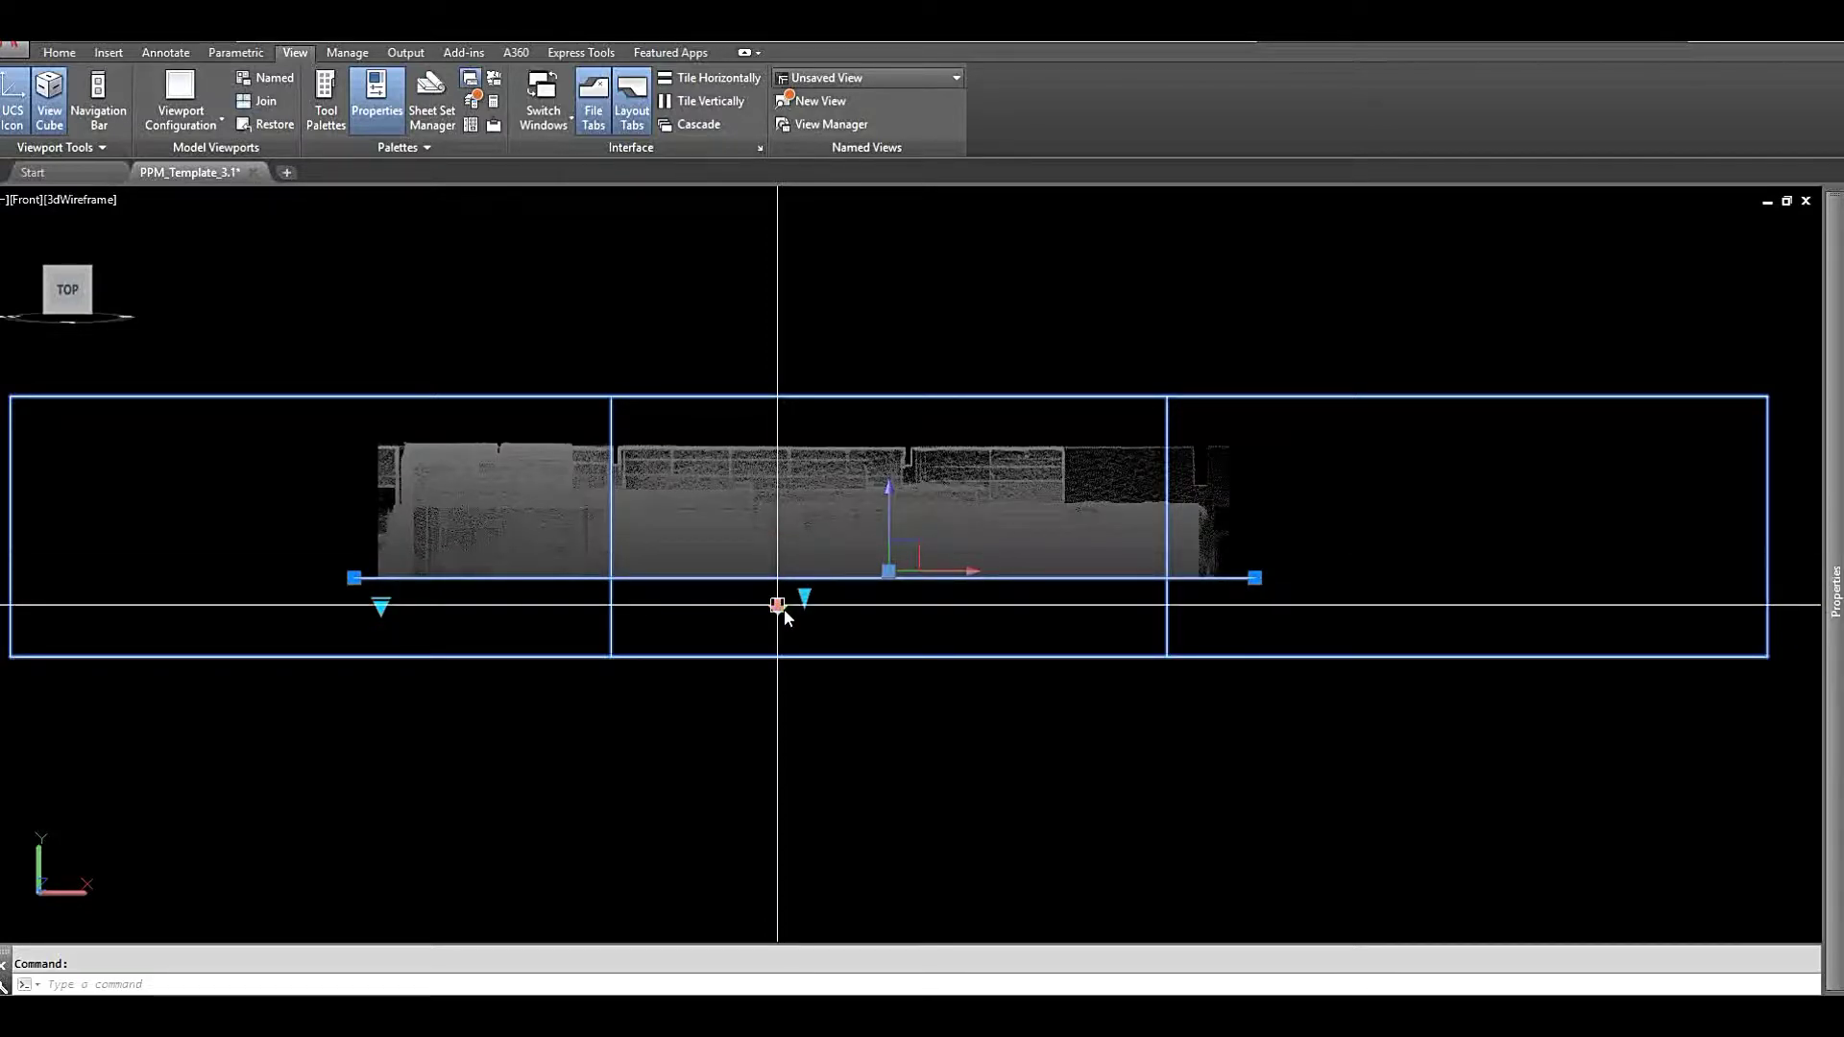
Change the section plane's type to Slice, clear the selection and reselect only the slice without the point cloud
{"action": "left_click", "coordinate": [382, 606]}
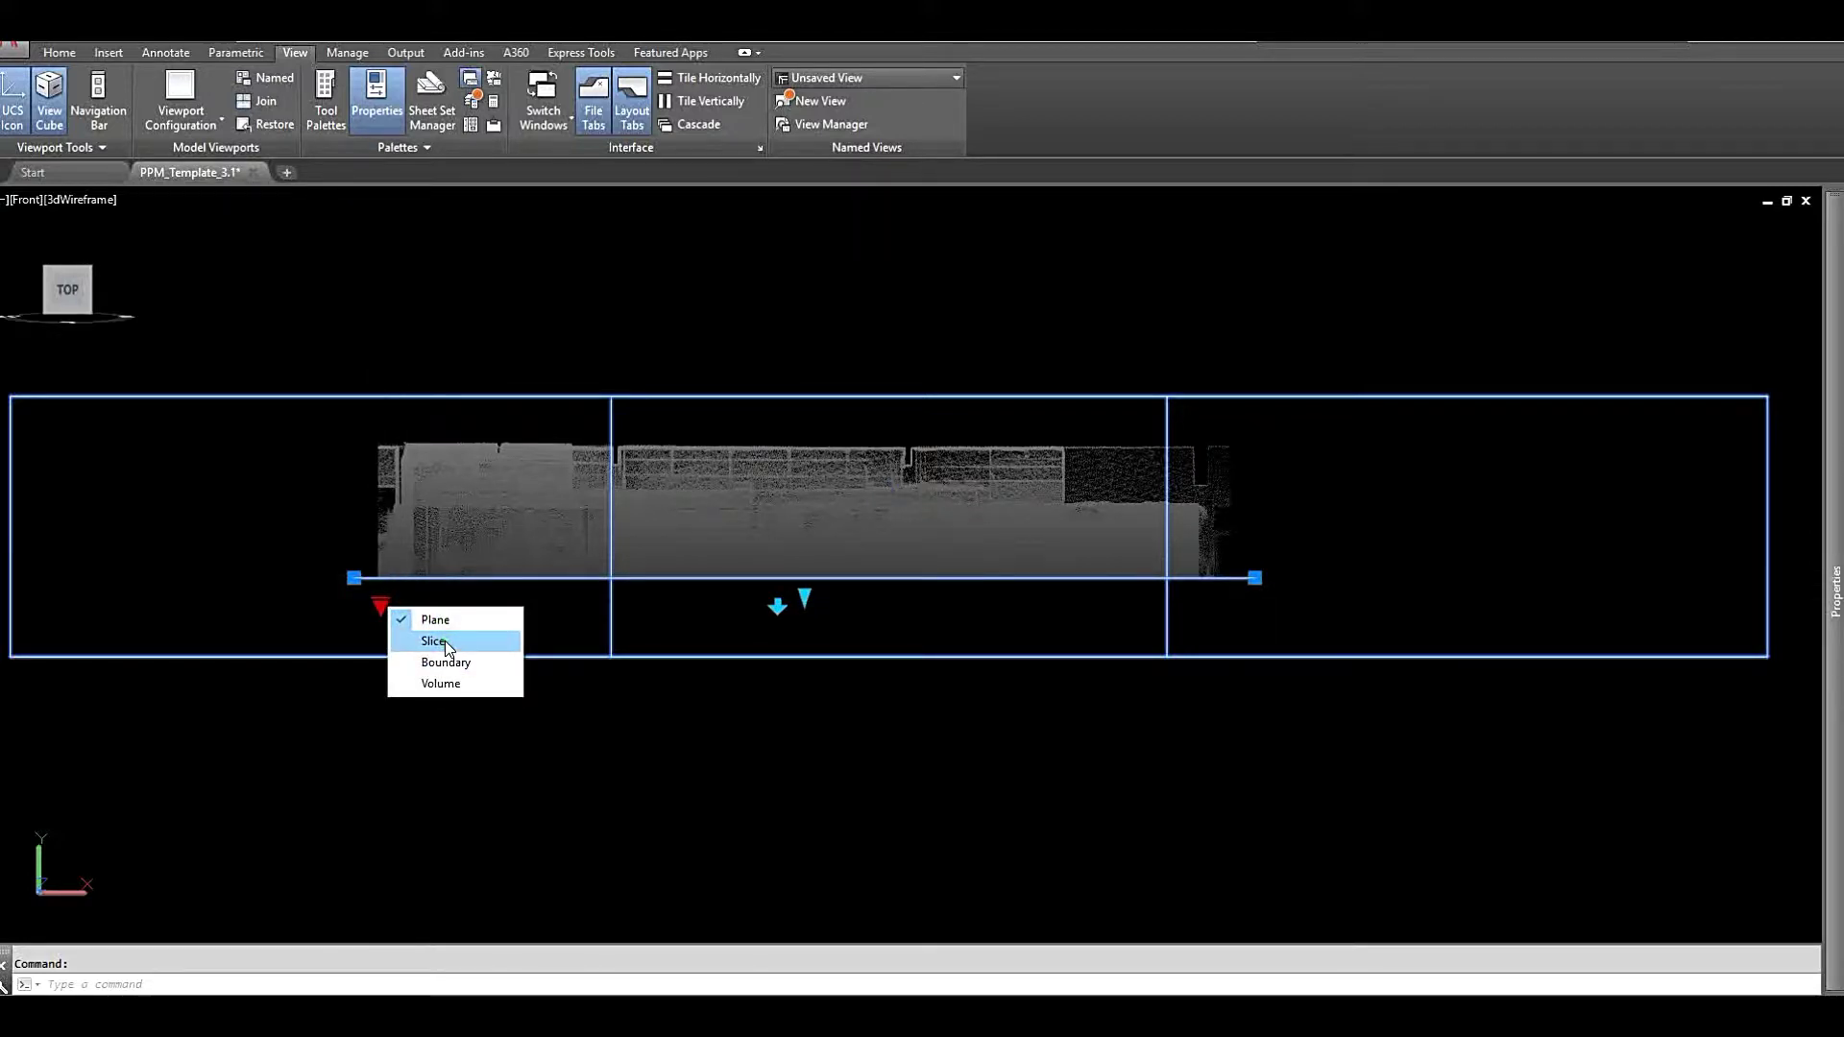
{"action": "left_click", "coordinate": [446, 641]}
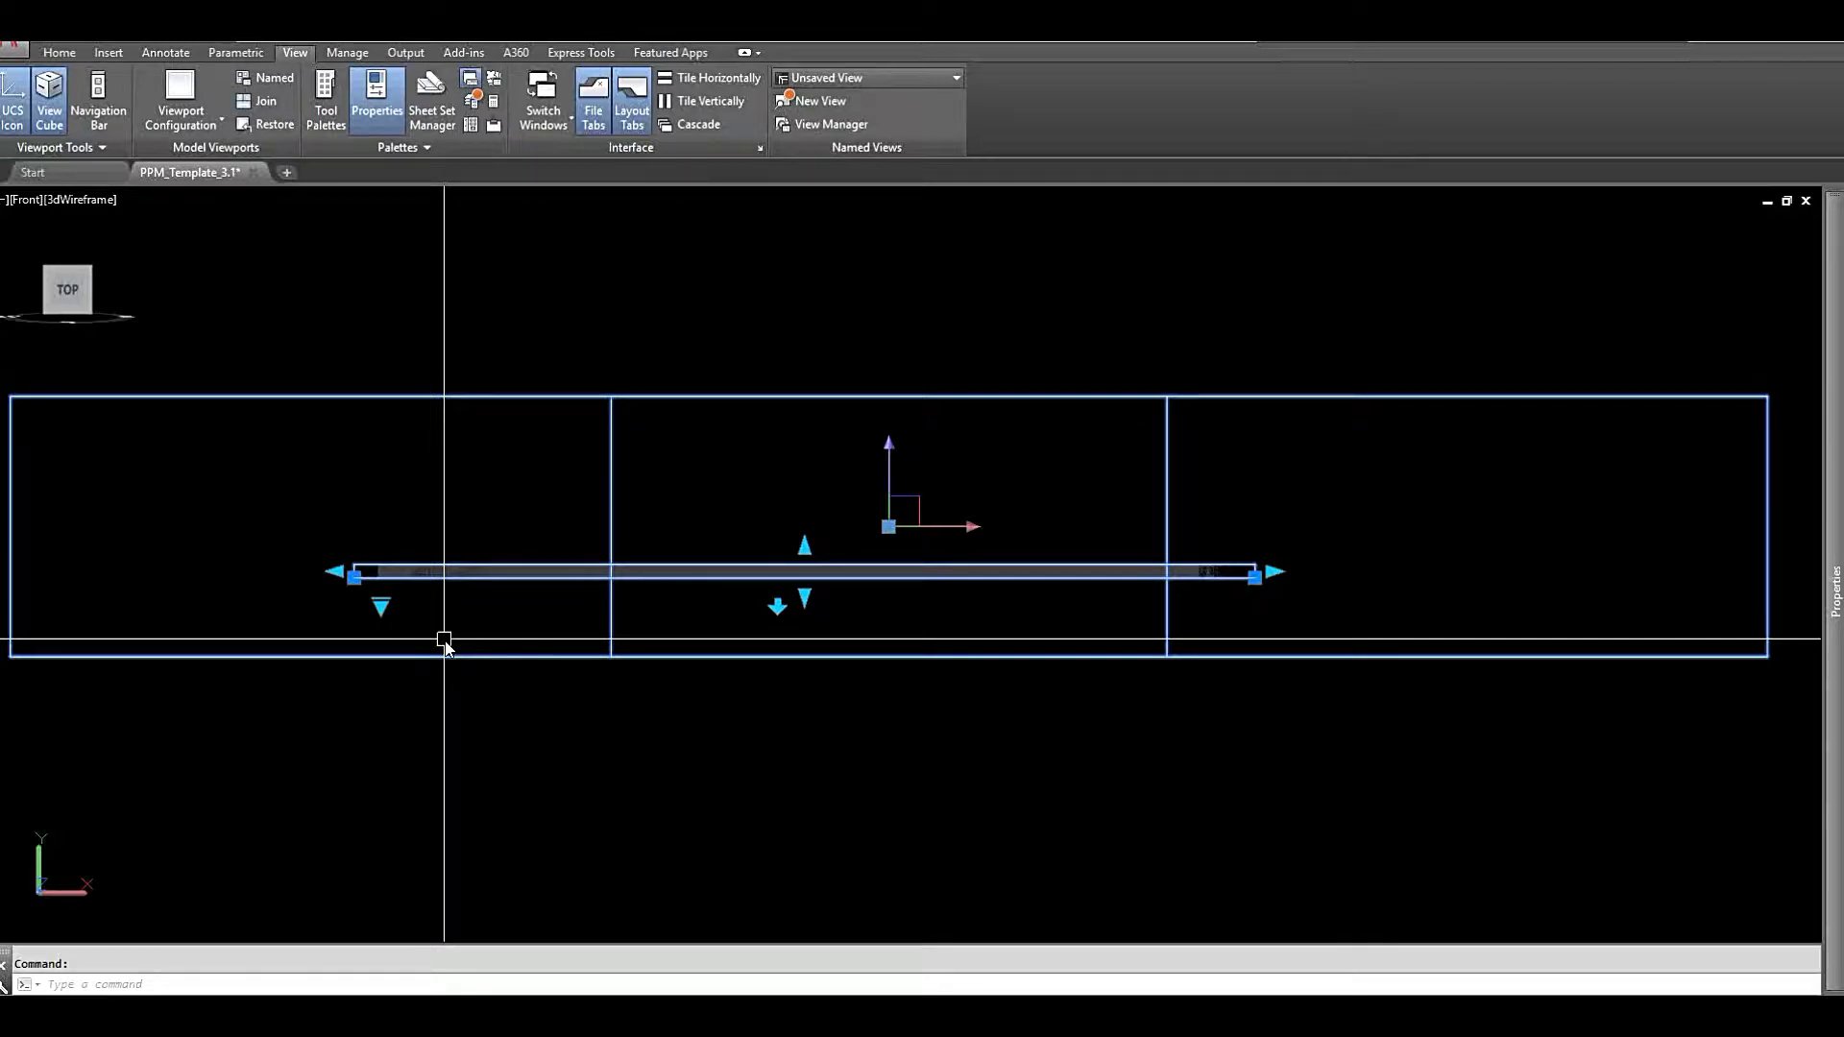
{"action": "key", "text": "Escape"}
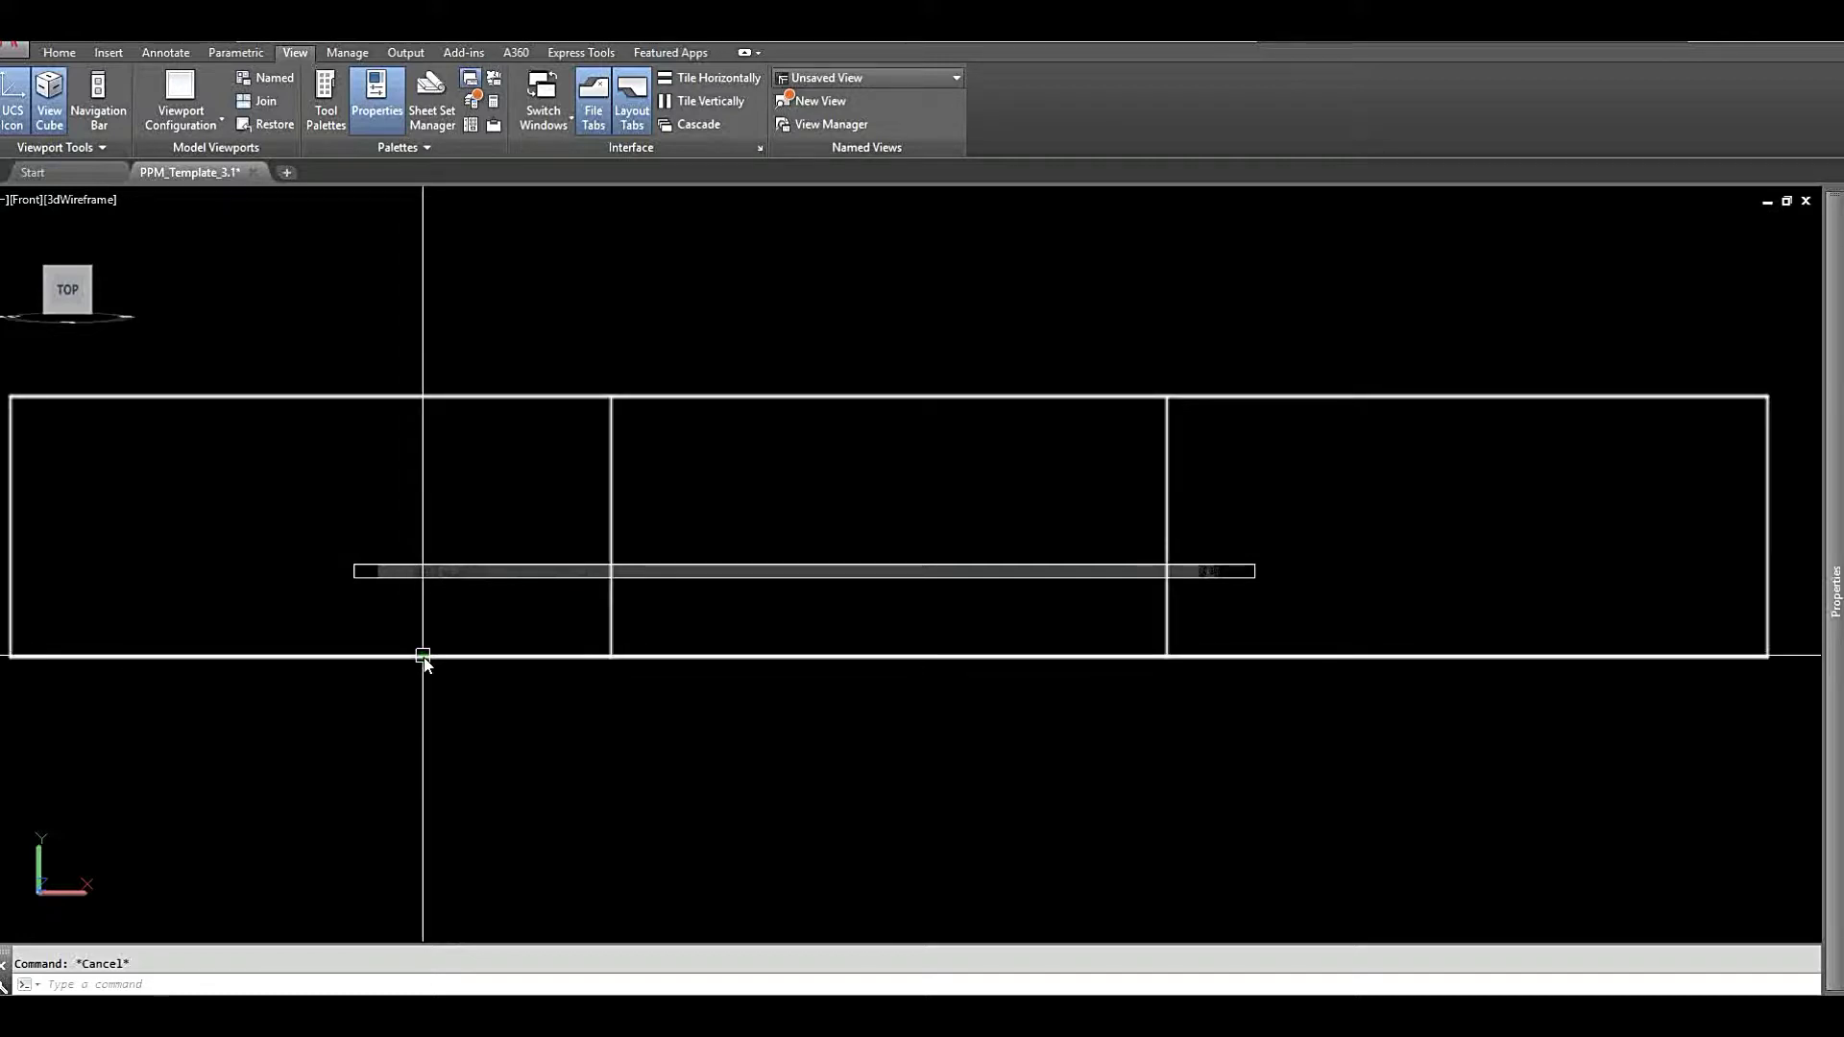
{"action": "left_click", "coordinate": [359, 571]}
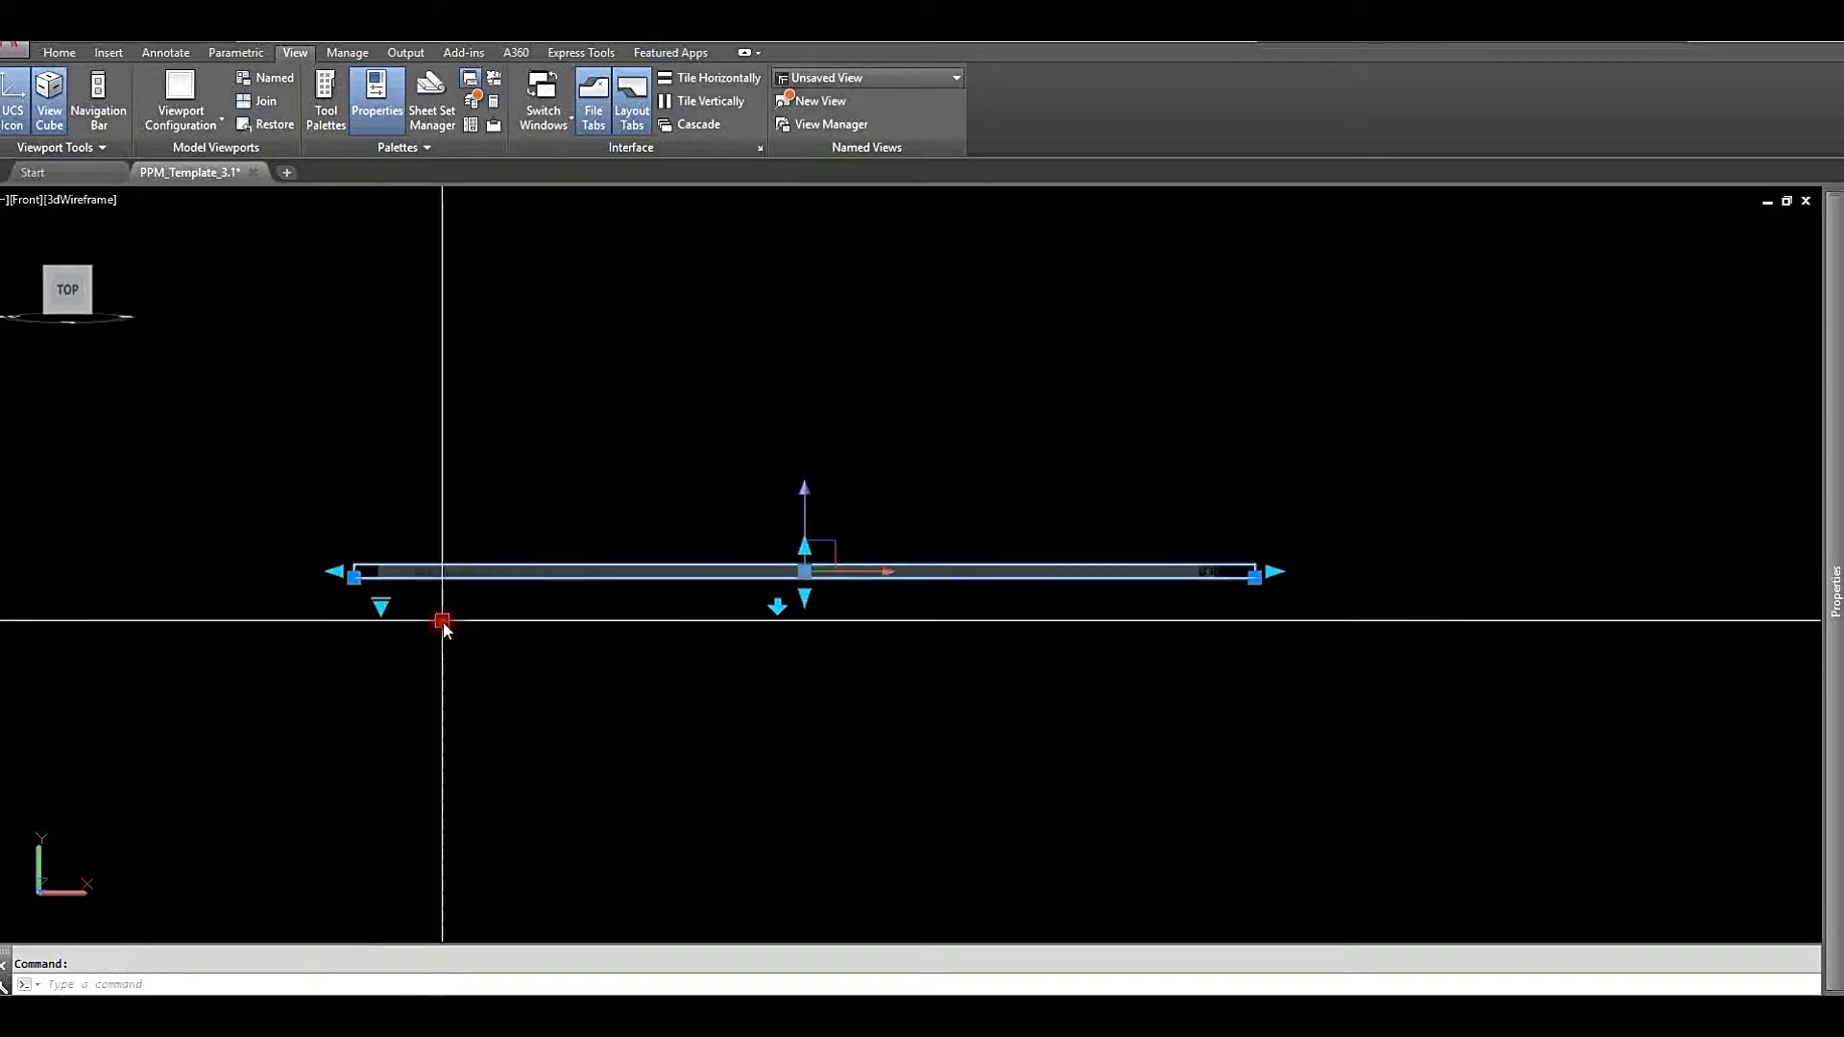
Deselect the slice and reset the UCS to World
{"action": "key", "text": "Escape"}
{"action": "type", "text": "ucs"}
{"action": "key", "text": "Return"}
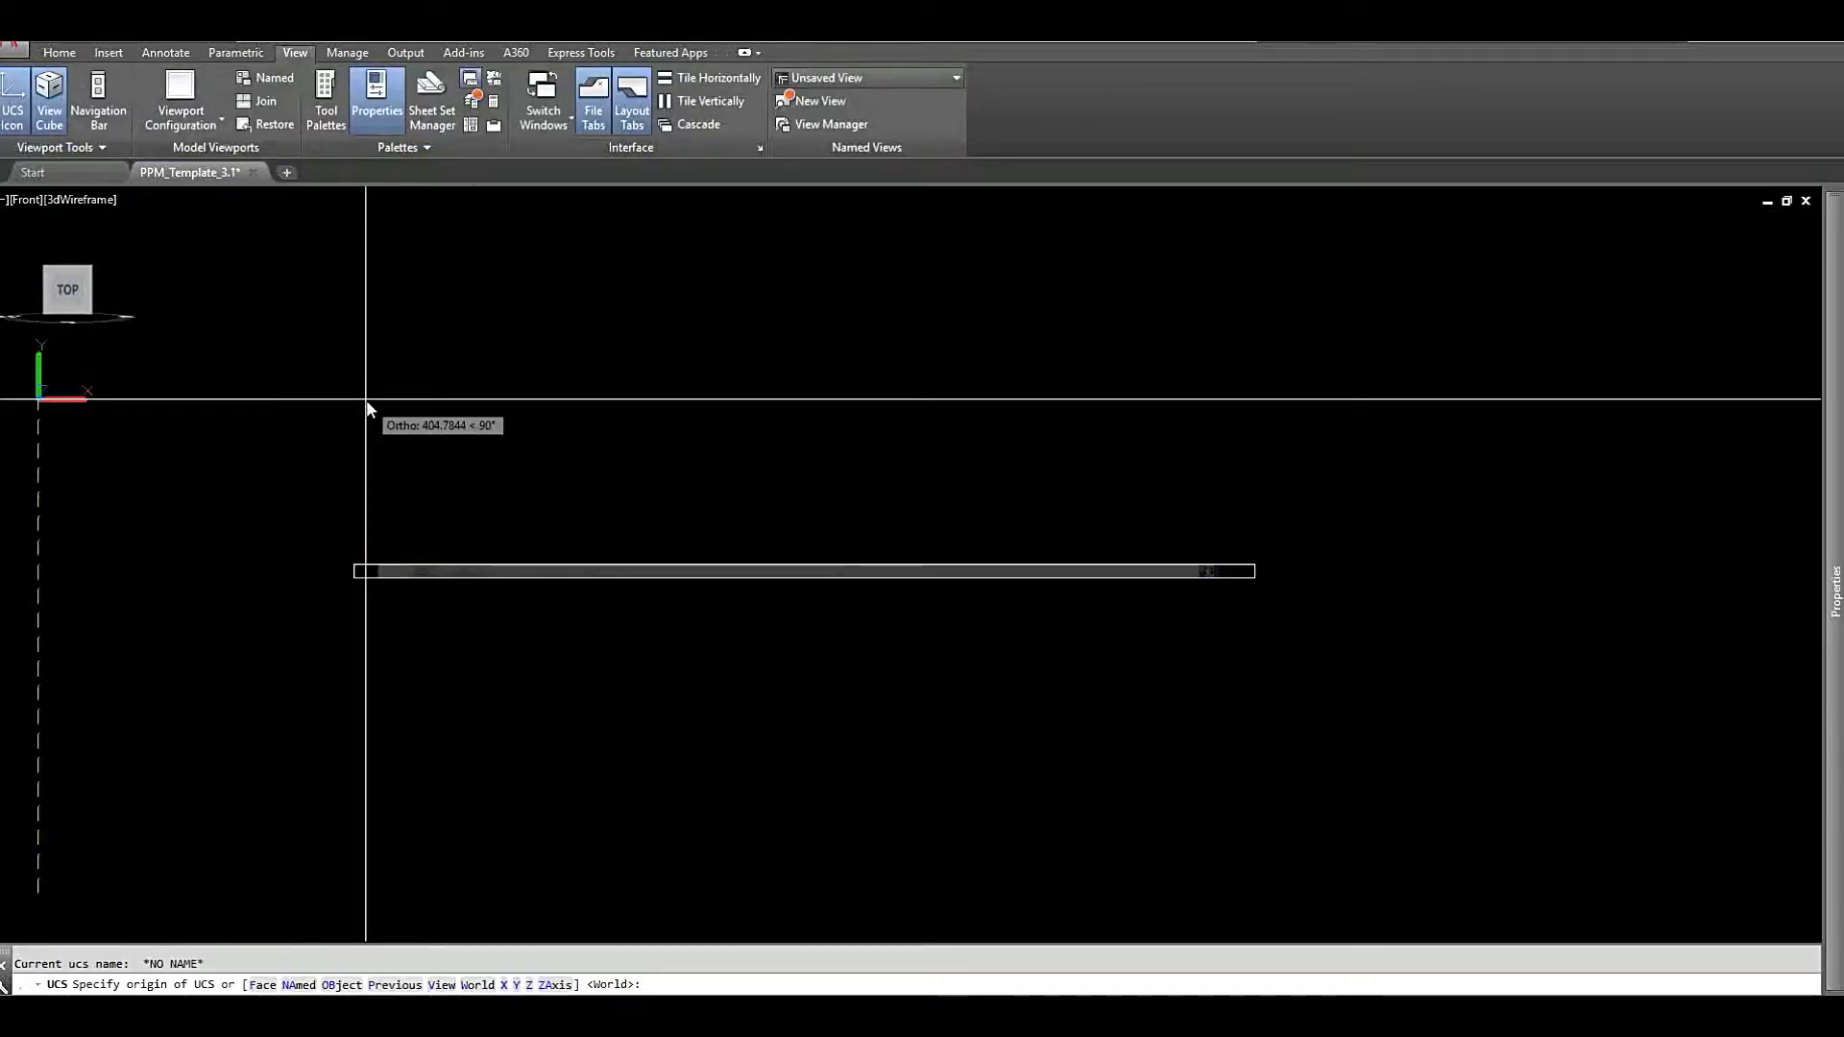
{"action": "key", "text": "Return"}
Restore the previous UCS and return it to World
{"action": "type", "text": "po"}
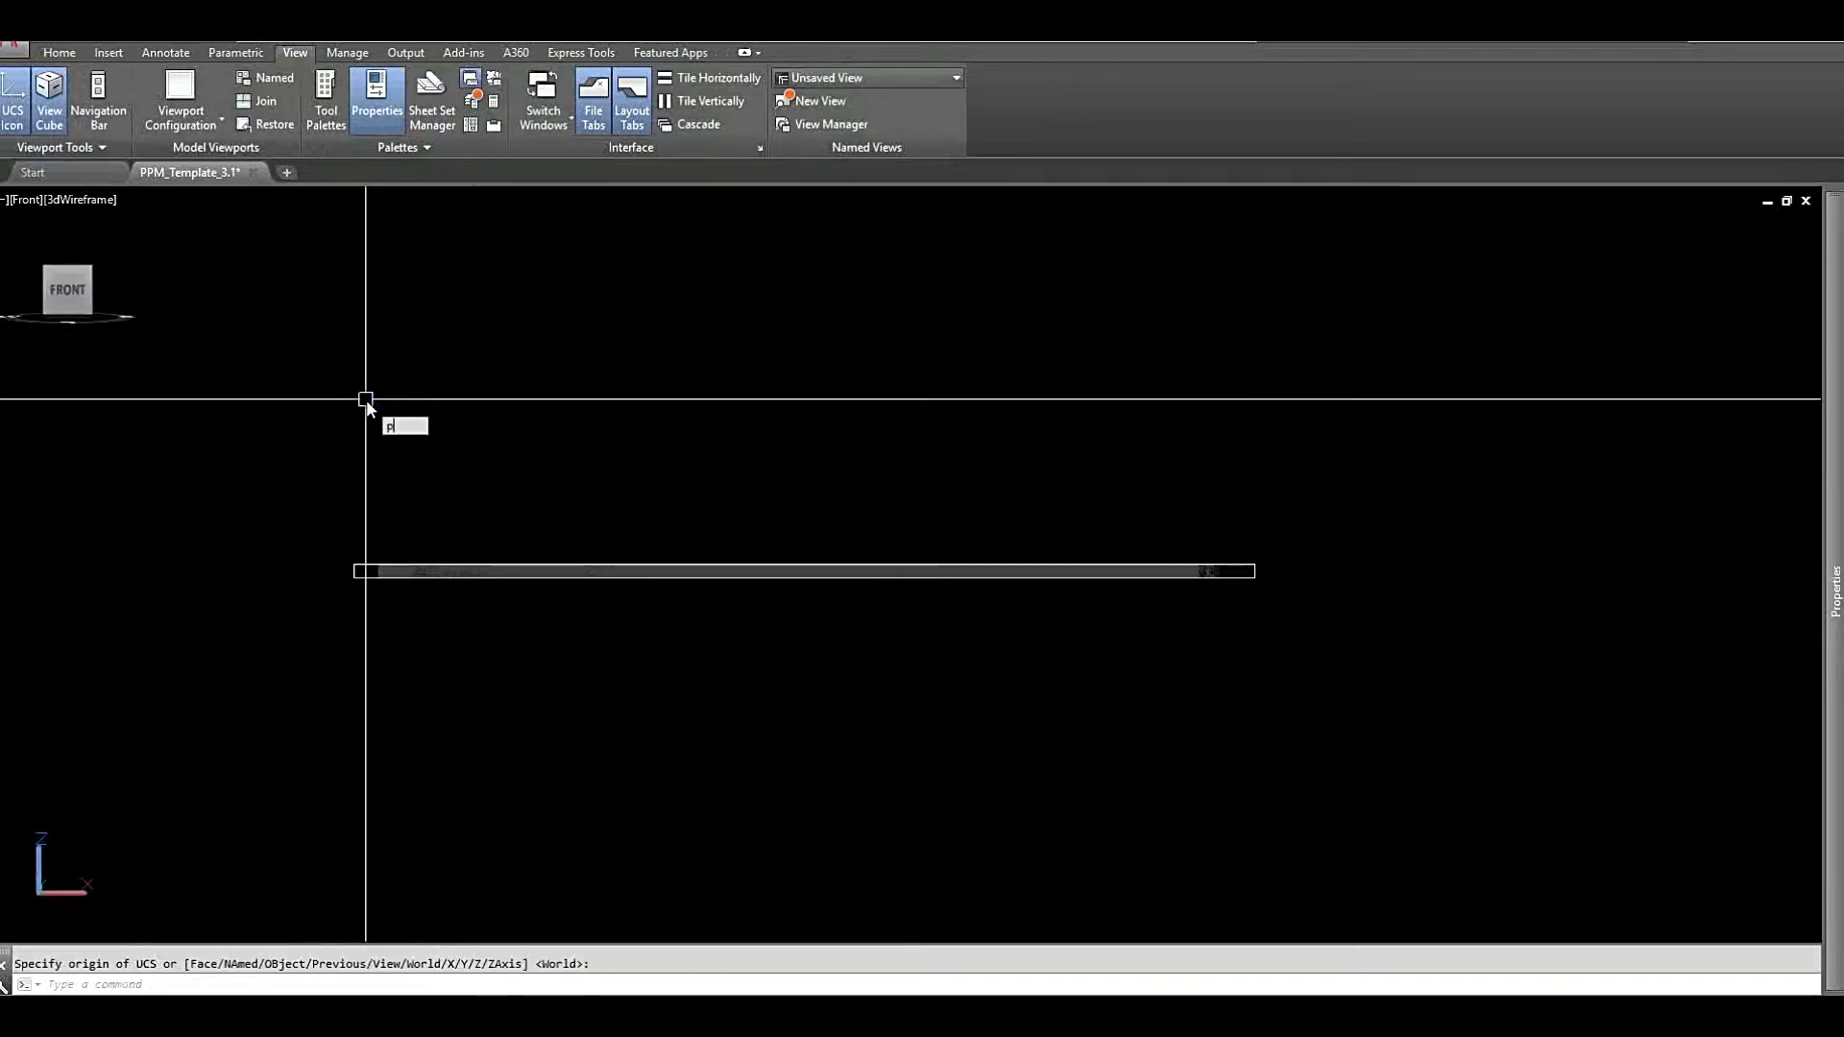
{"action": "key", "text": "Return"}
{"action": "key", "text": "Escape"}
{"action": "type", "text": "ucs"}
{"action": "key", "text": "Return"}
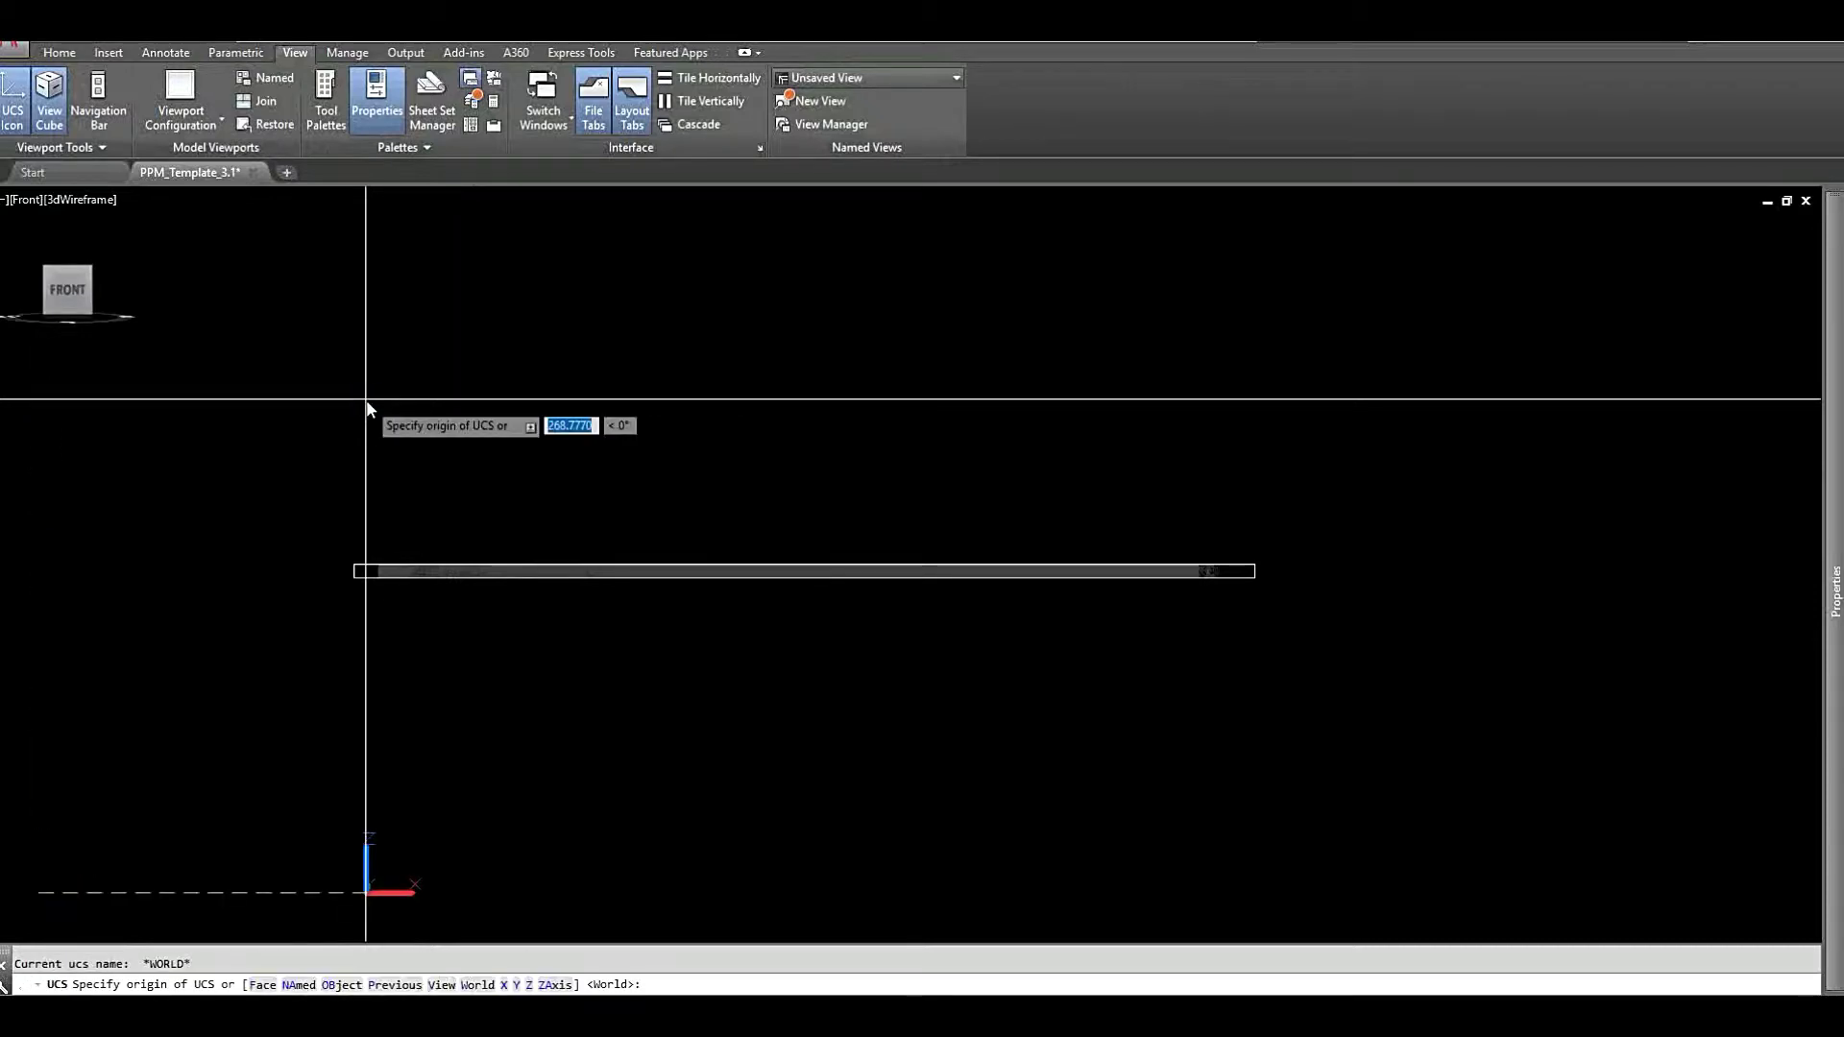
{"action": "type", "text": "p"}
{"action": "key", "text": "Return"}
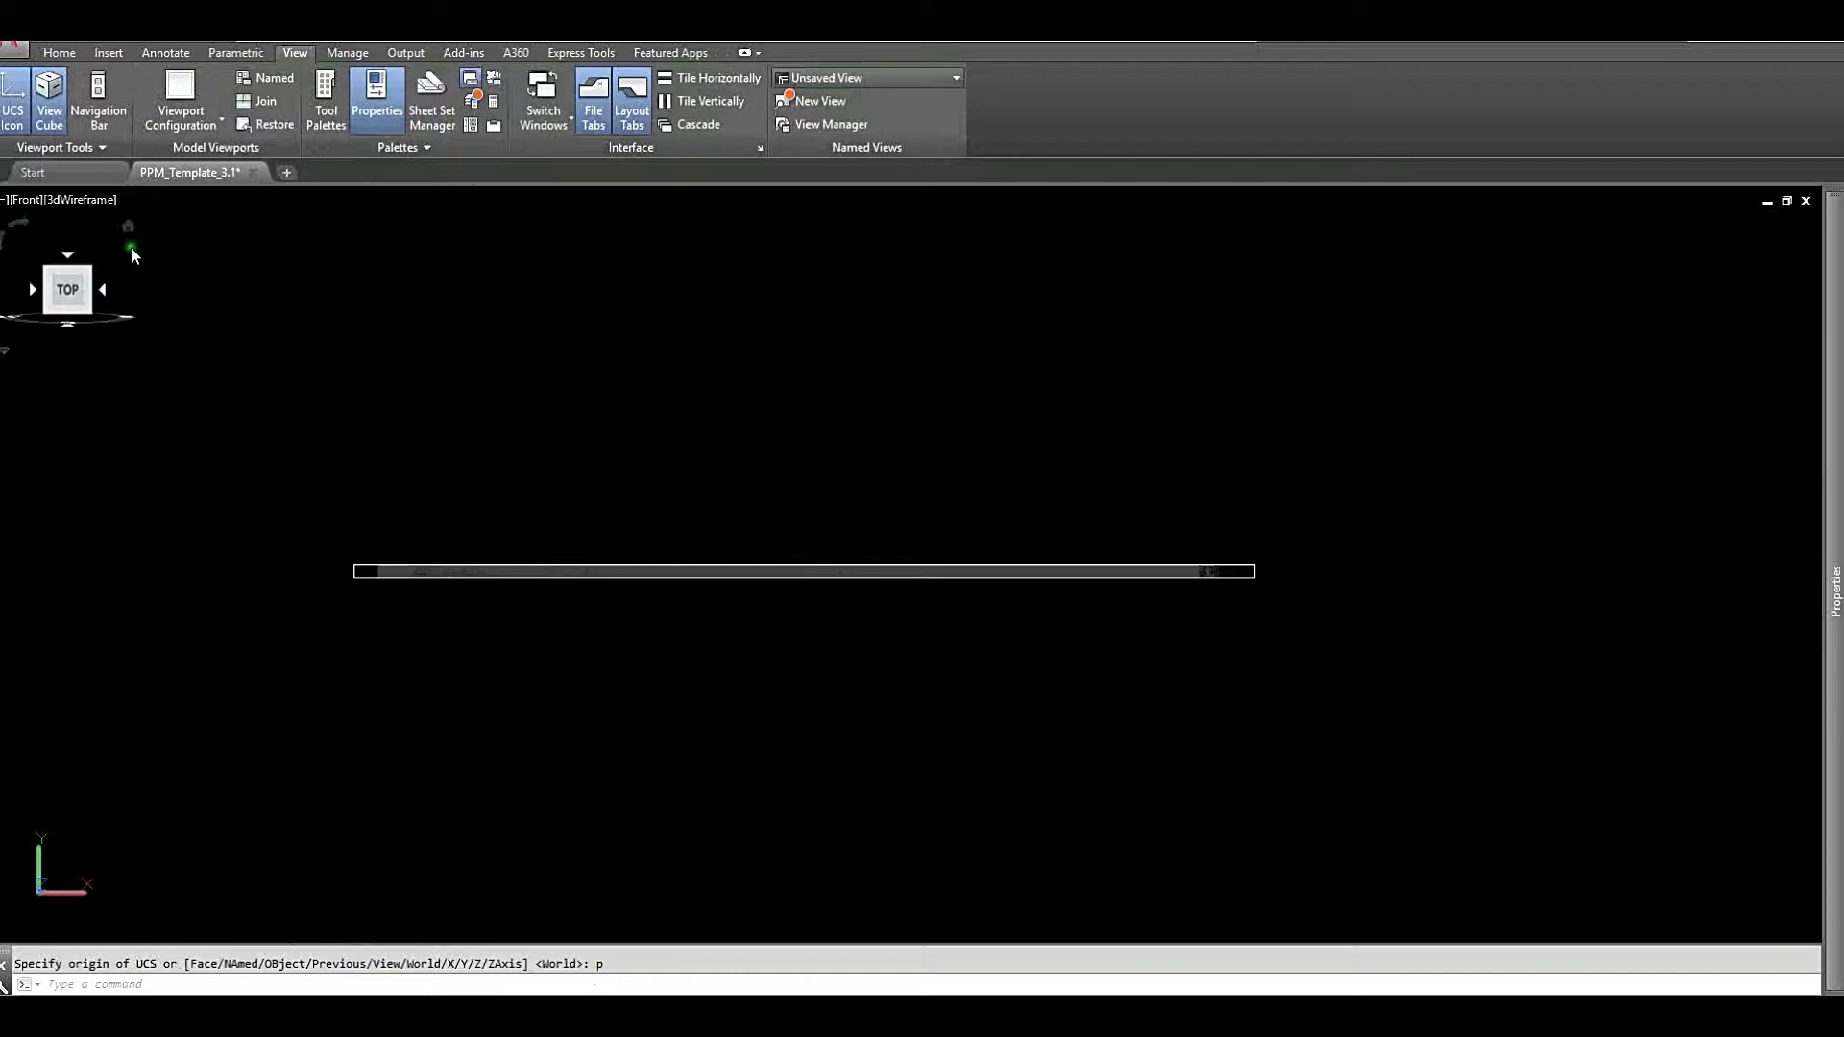
{"action": "key", "text": "Return"}
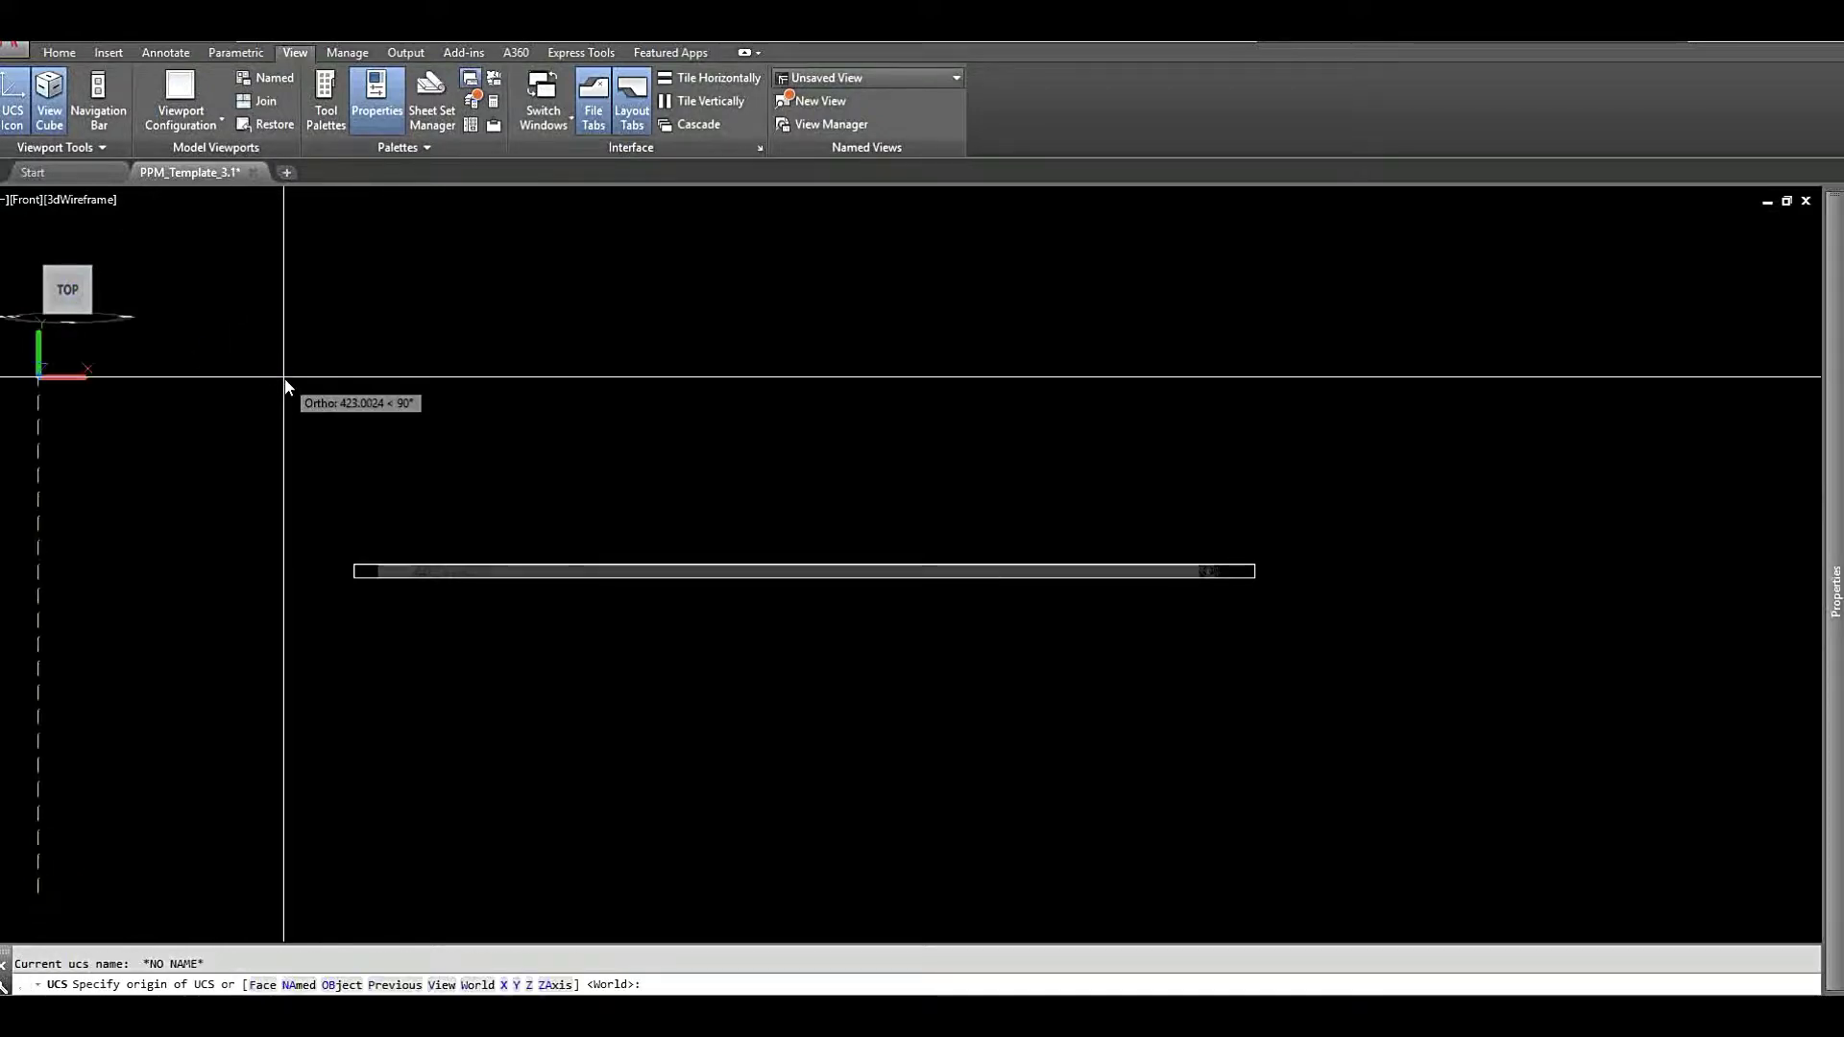
{"action": "key", "text": "Return"}
{"action": "type", "text": "h"}
{"action": "key", "text": "Return"}
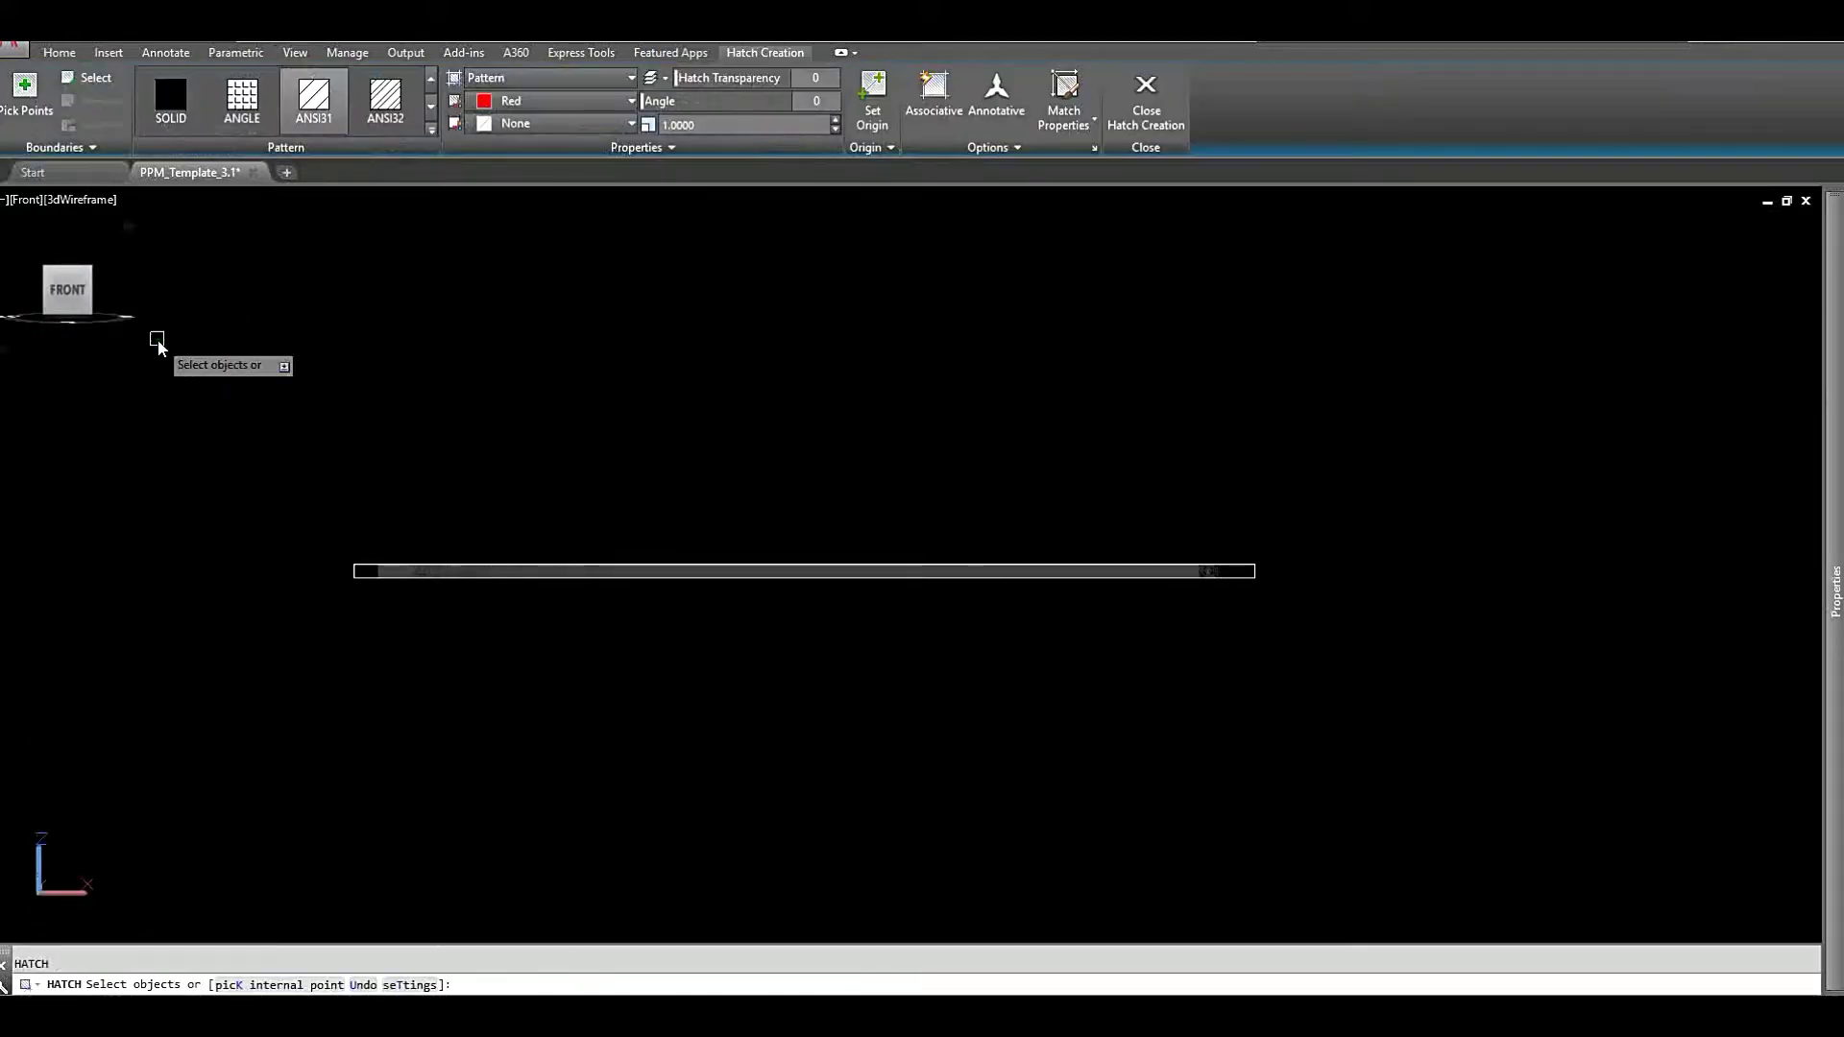
{"action": "key", "text": "Escape"}
Examine the slice's floor plan from the top view and return to the front view
{"action": "left_click", "coordinate": [64, 257]}
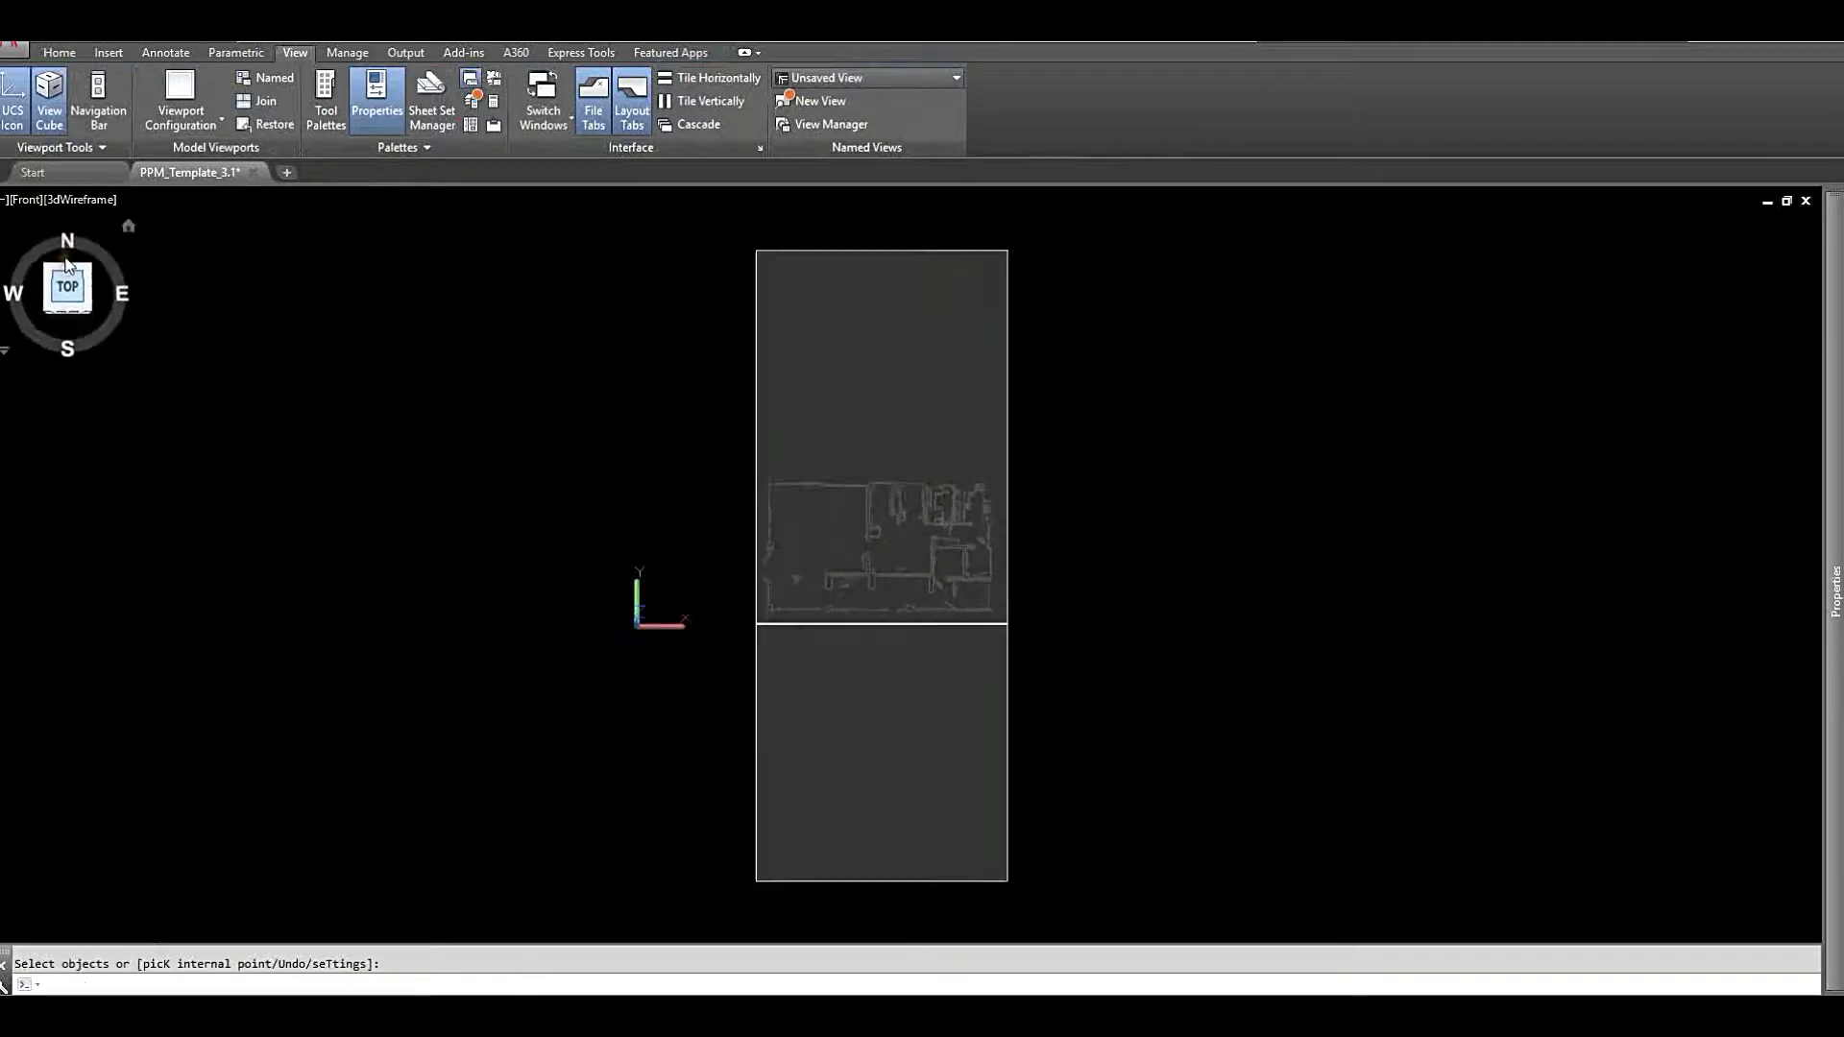
{"action": "scroll", "coordinate": [970, 522], "scroll_direction": "up", "scroll_amount": 6}
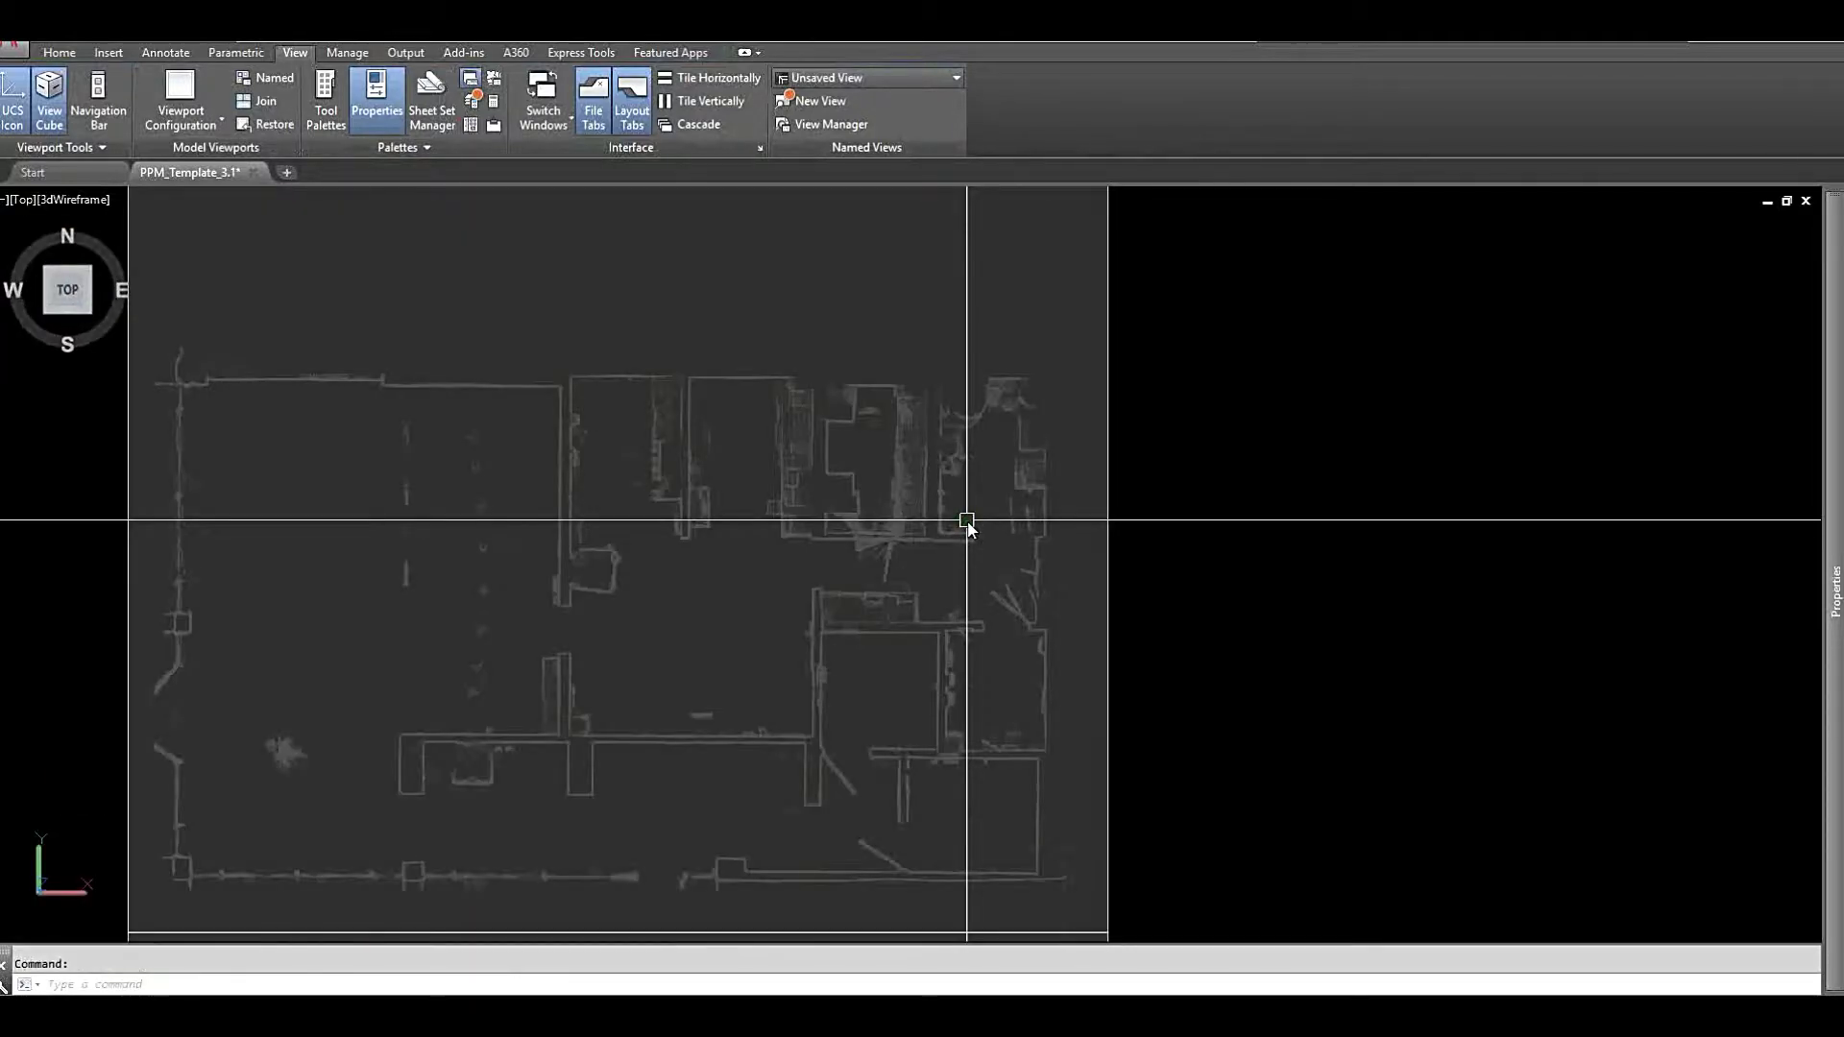
{"action": "scroll", "coordinate": [967, 522], "scroll_direction": "down", "scroll_amount": 2}
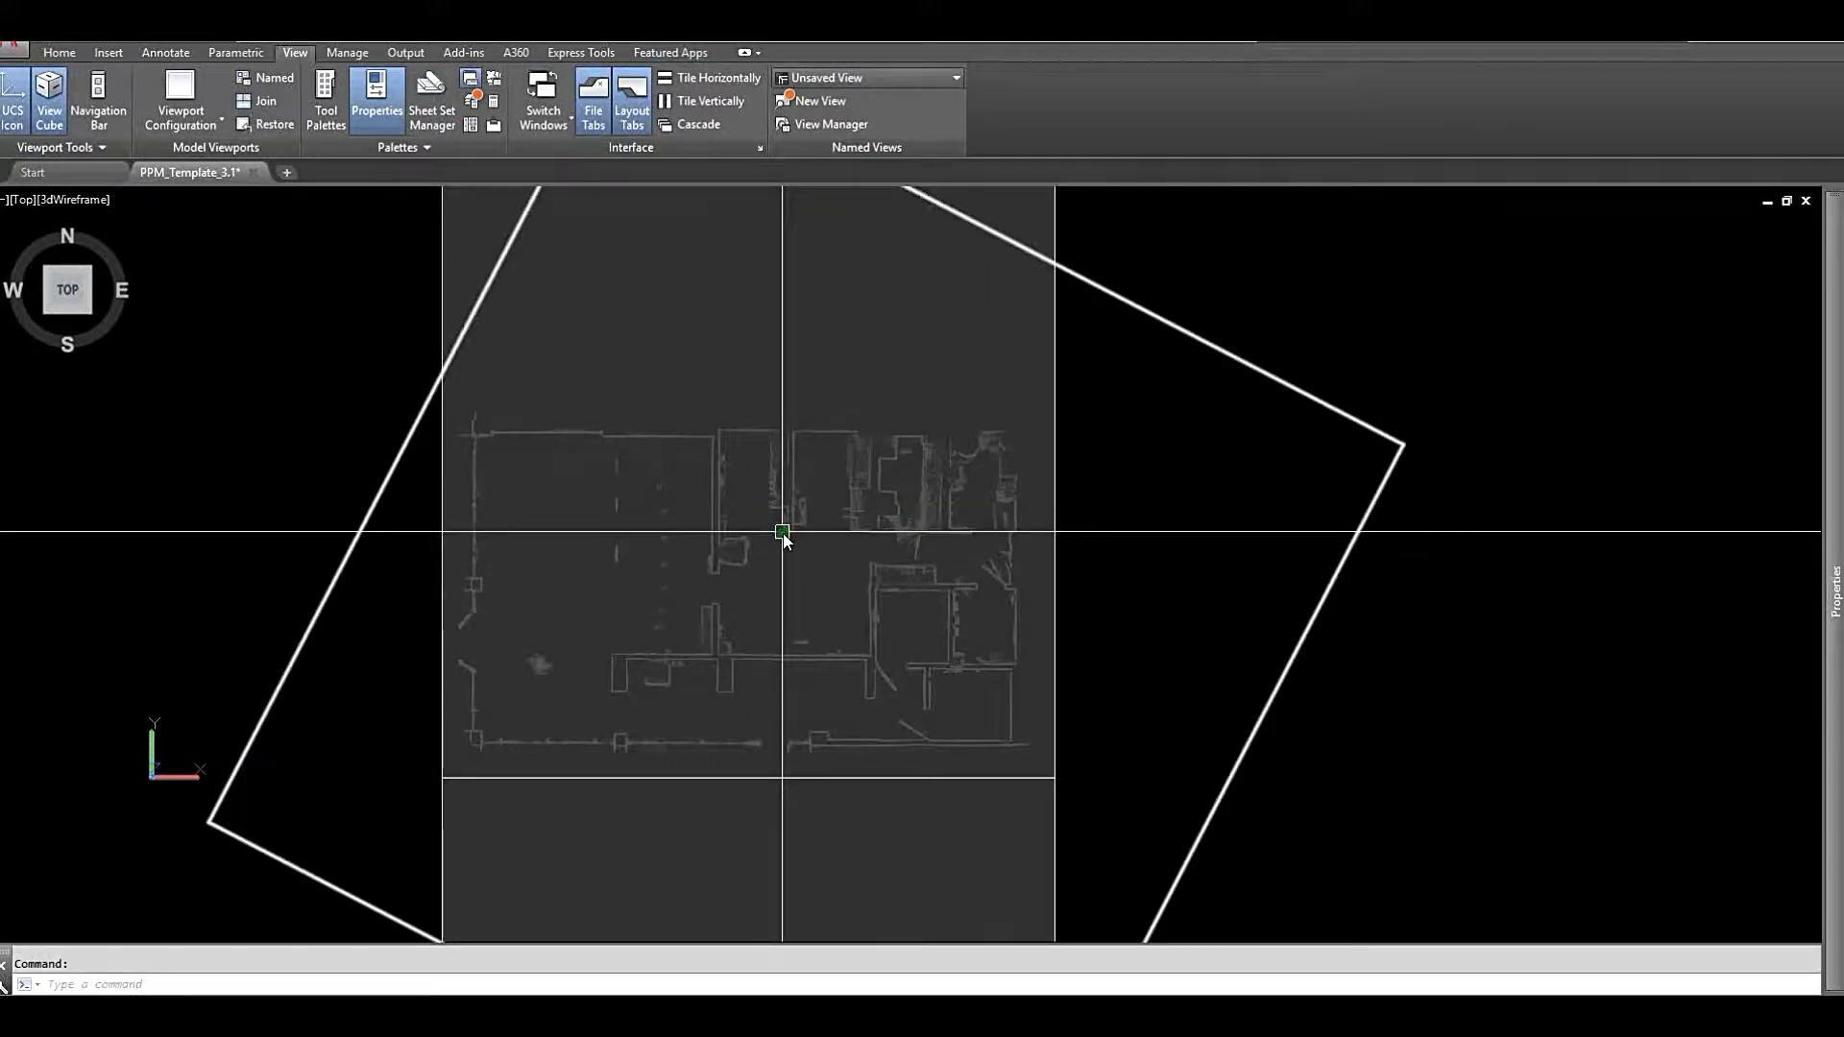
{"action": "left_click", "coordinate": [67, 321]}
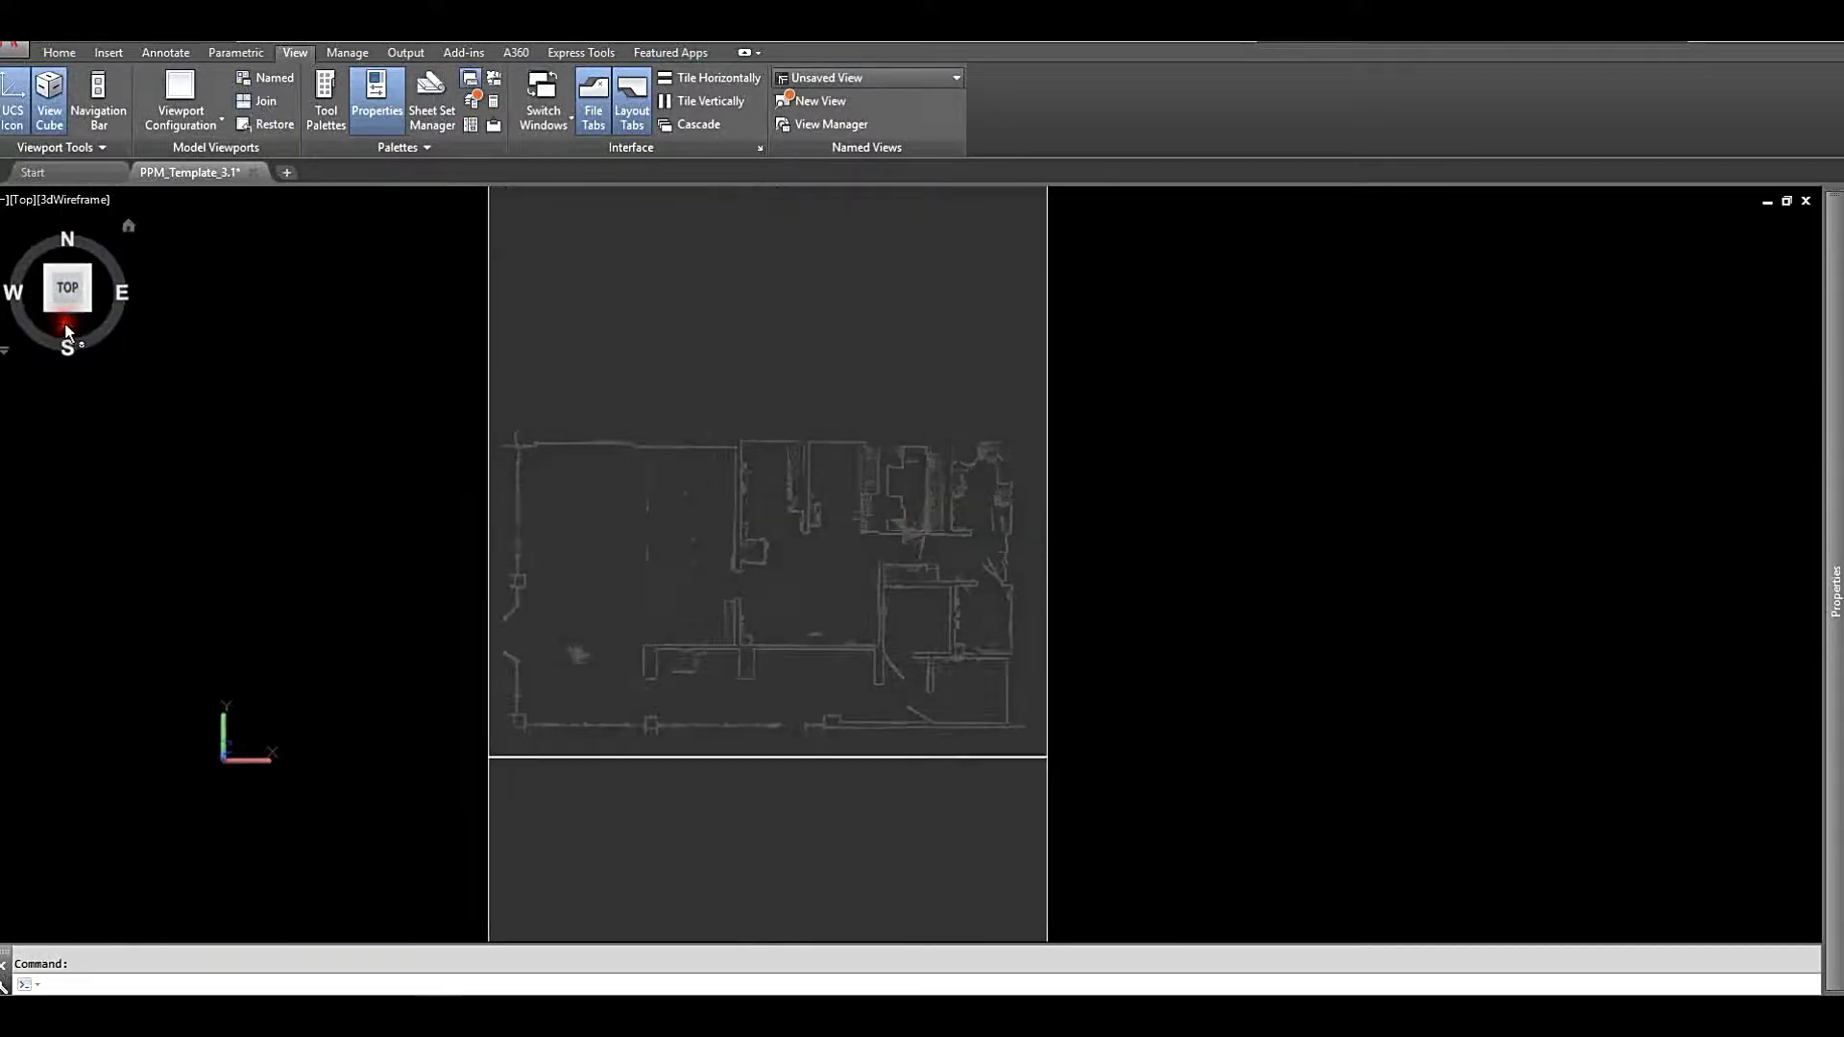
Select the slice, try thicknesses of 12 and 36, and set its thickness to 24
{"action": "scroll", "coordinate": [956, 588], "scroll_direction": "up", "scroll_amount": 5}
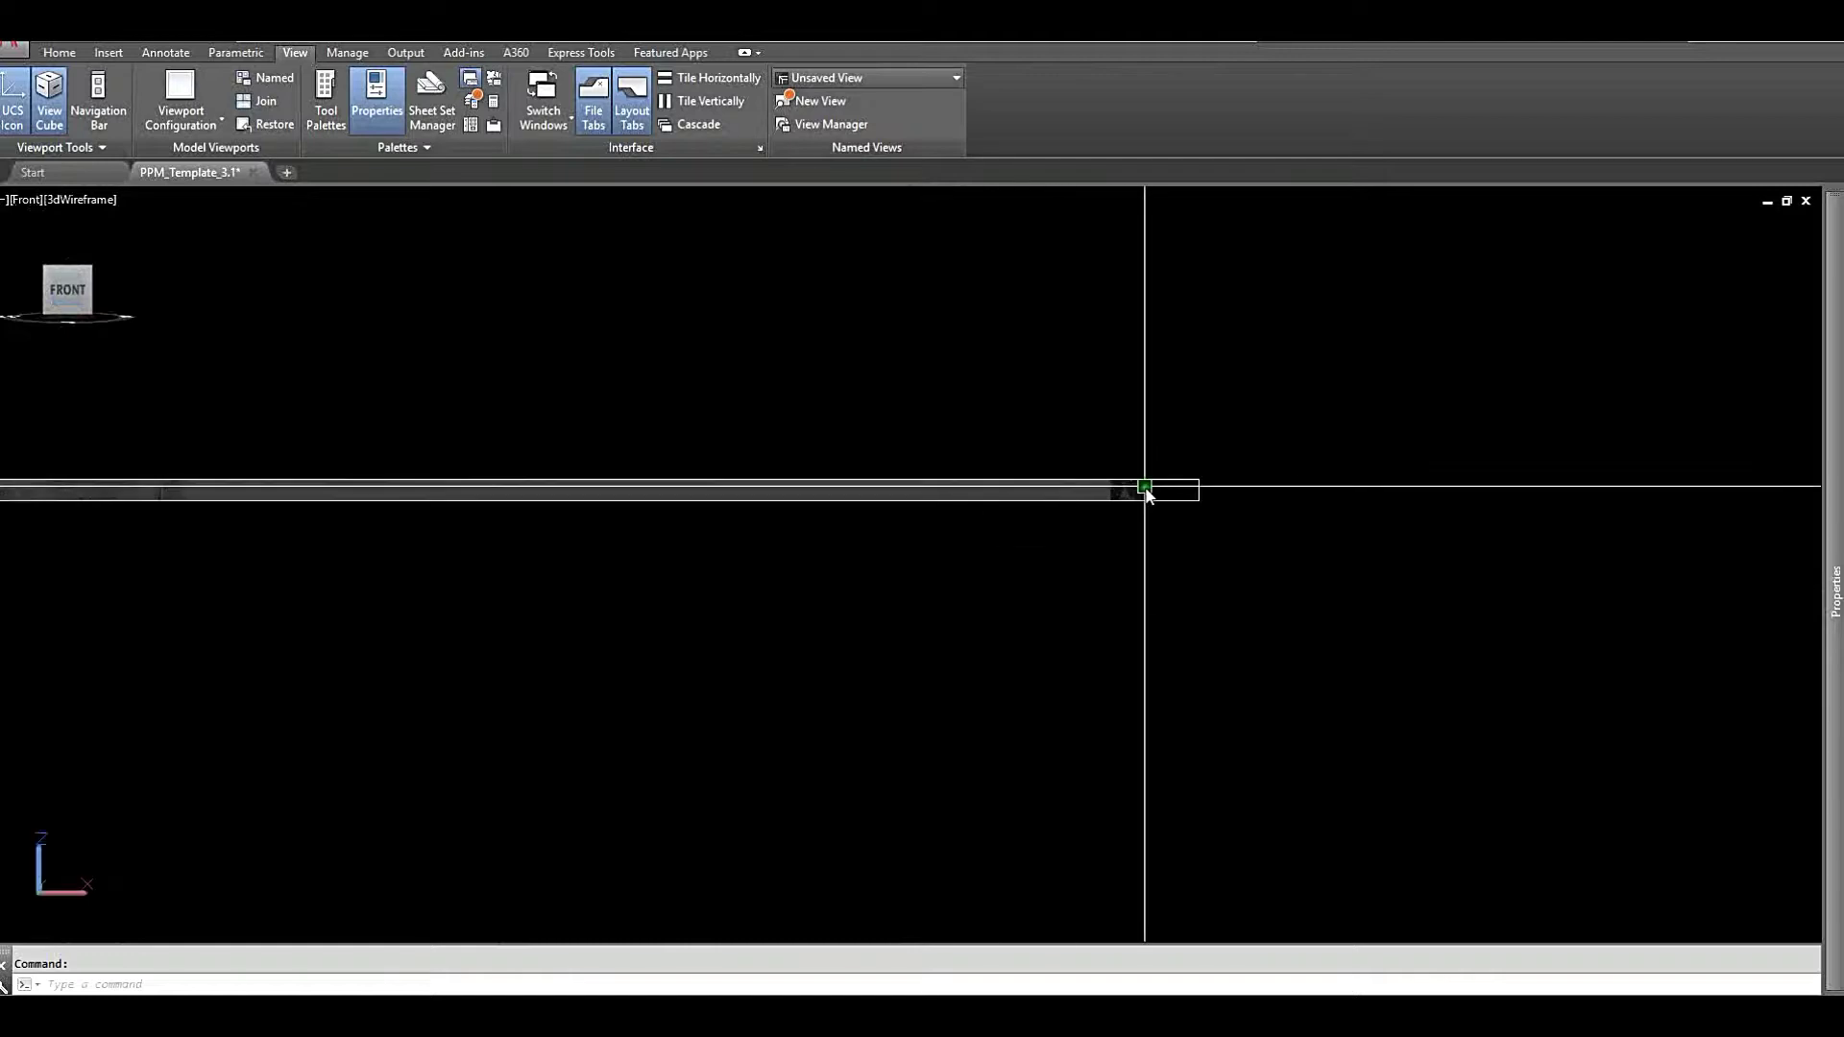
{"action": "left_click", "coordinate": [1192, 503]}
{"action": "scroll", "coordinate": [351, 507], "scroll_direction": "down", "scroll_amount": 2}
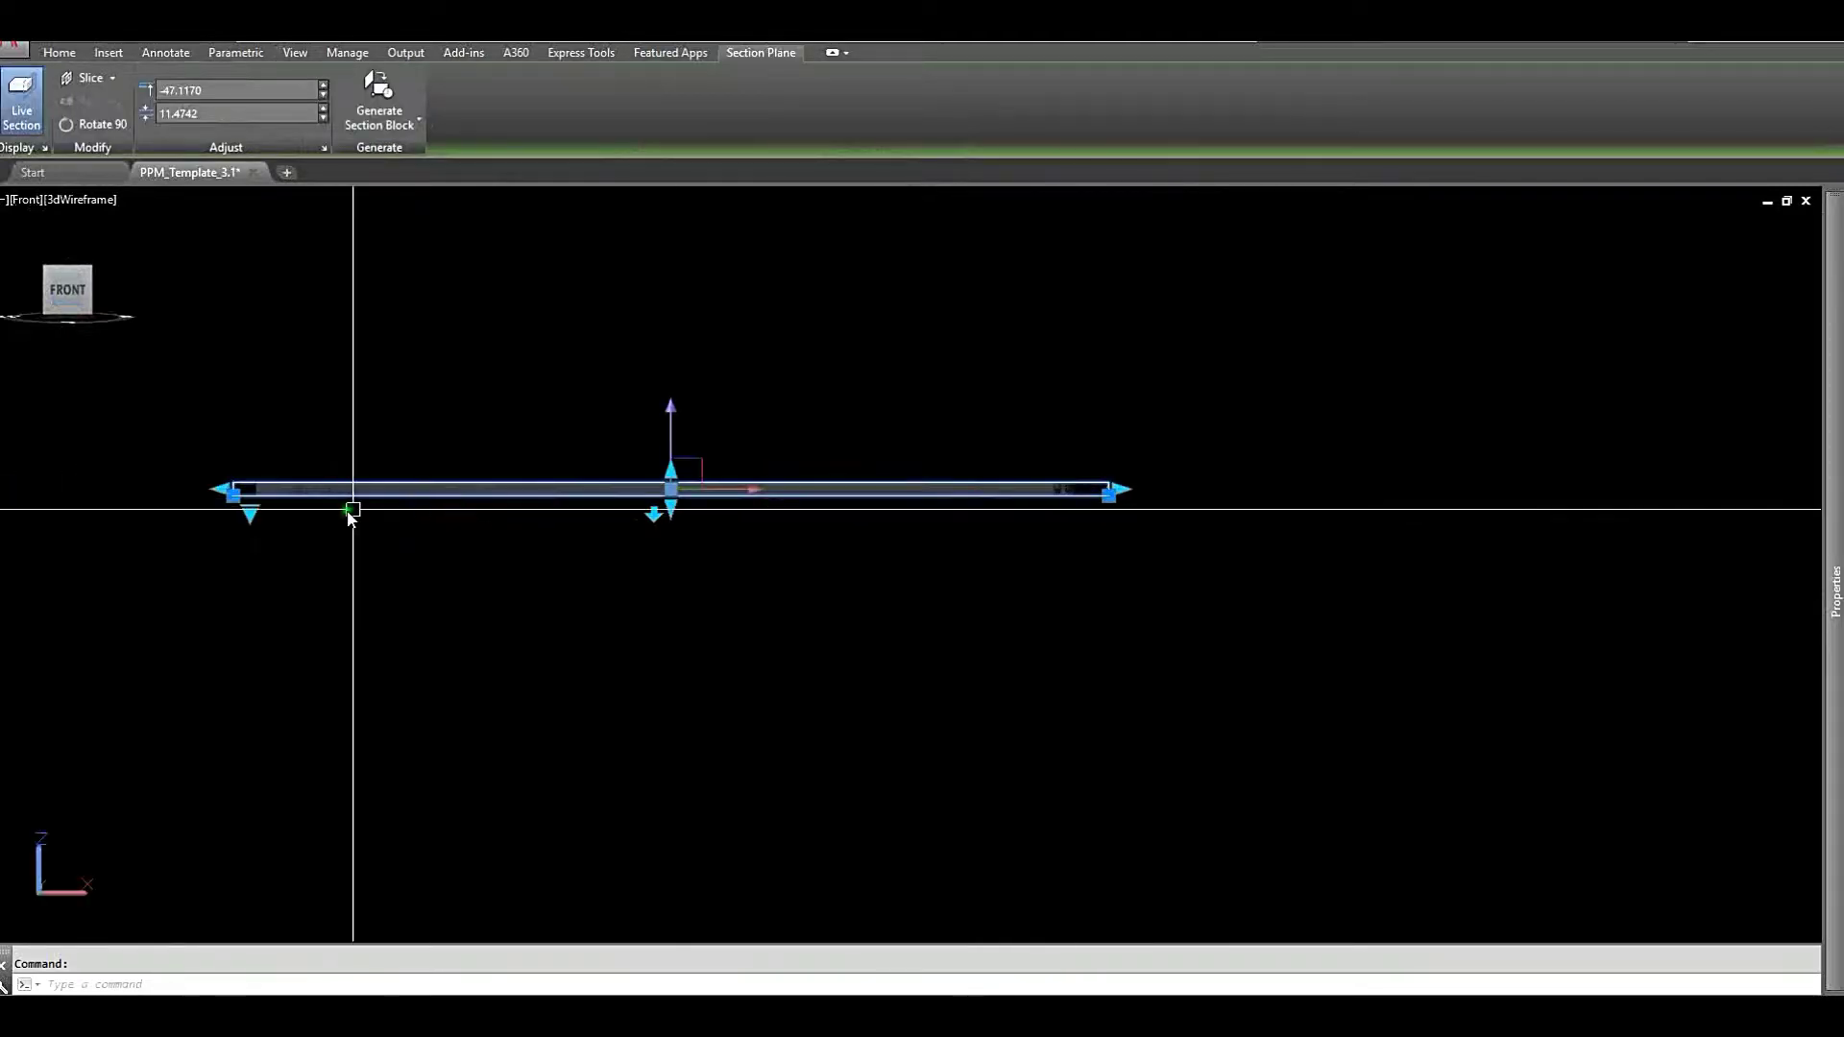
{"action": "middle_click_drag", "start_coordinate": [351, 507], "coordinate": [488, 514]}
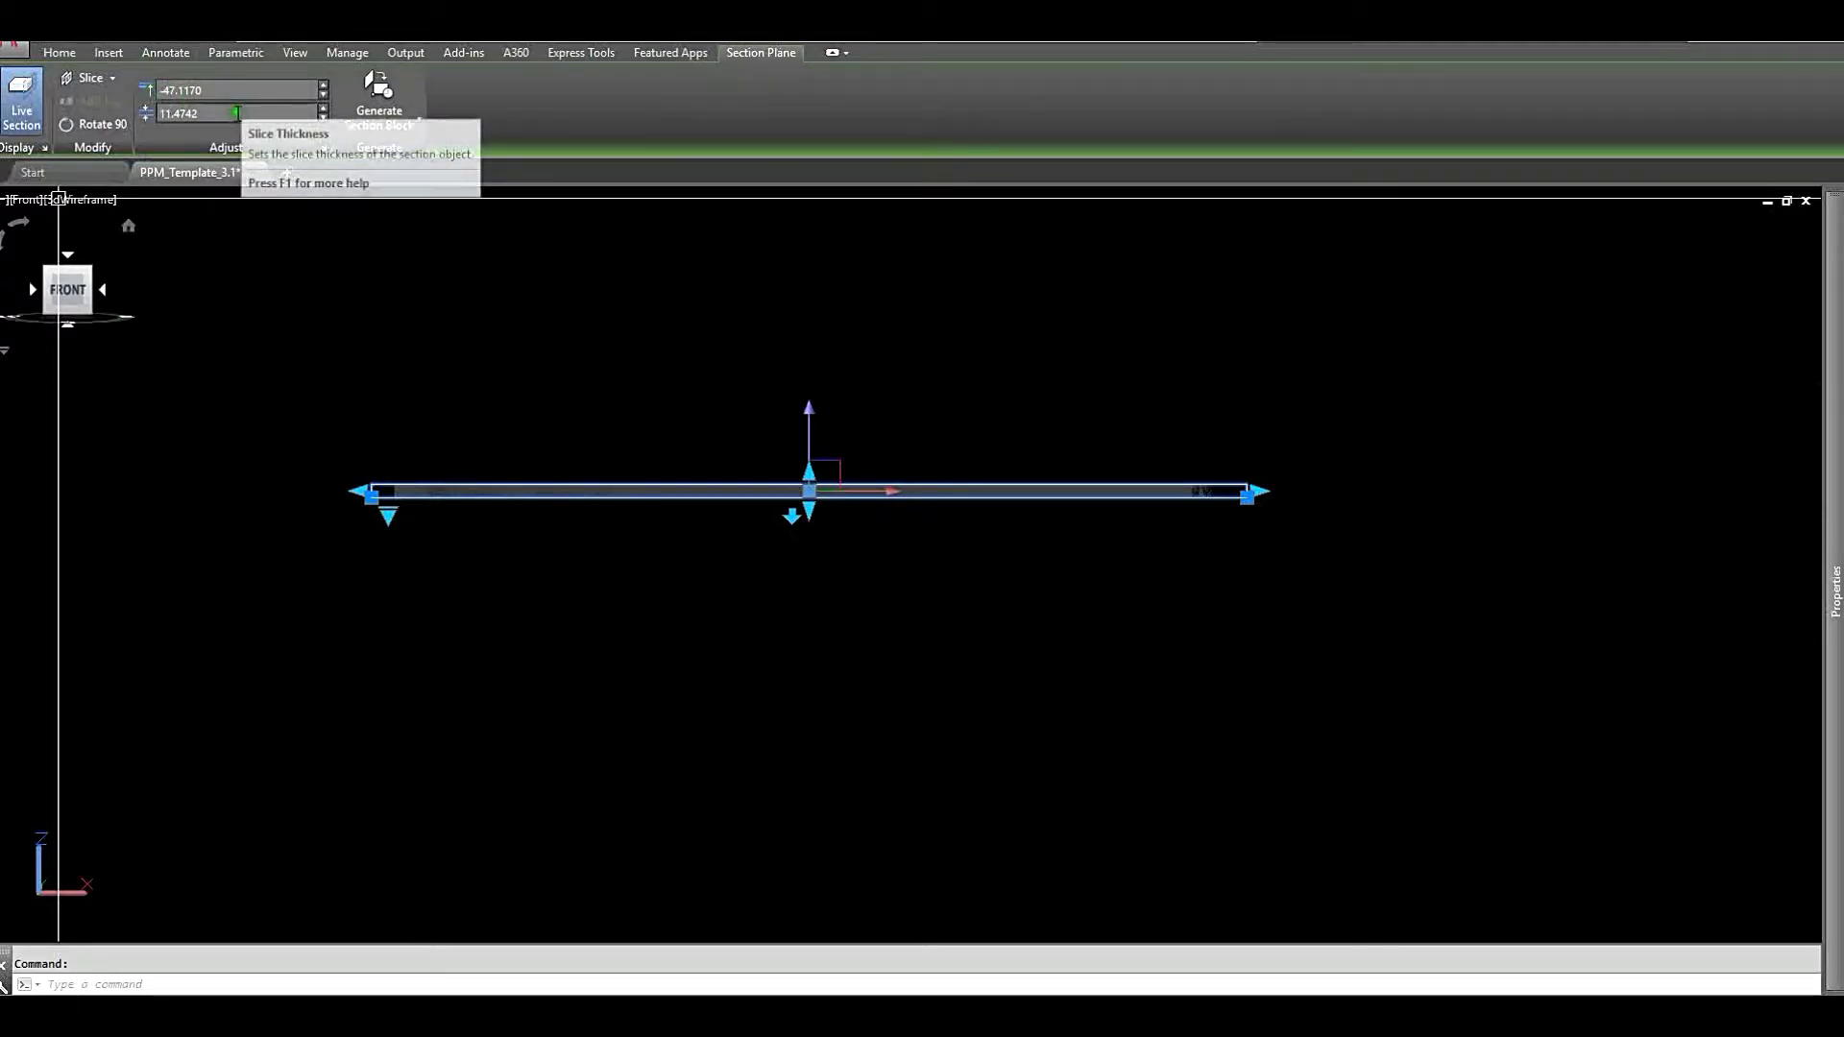
{"action": "left_click", "coordinate": [236, 113]}
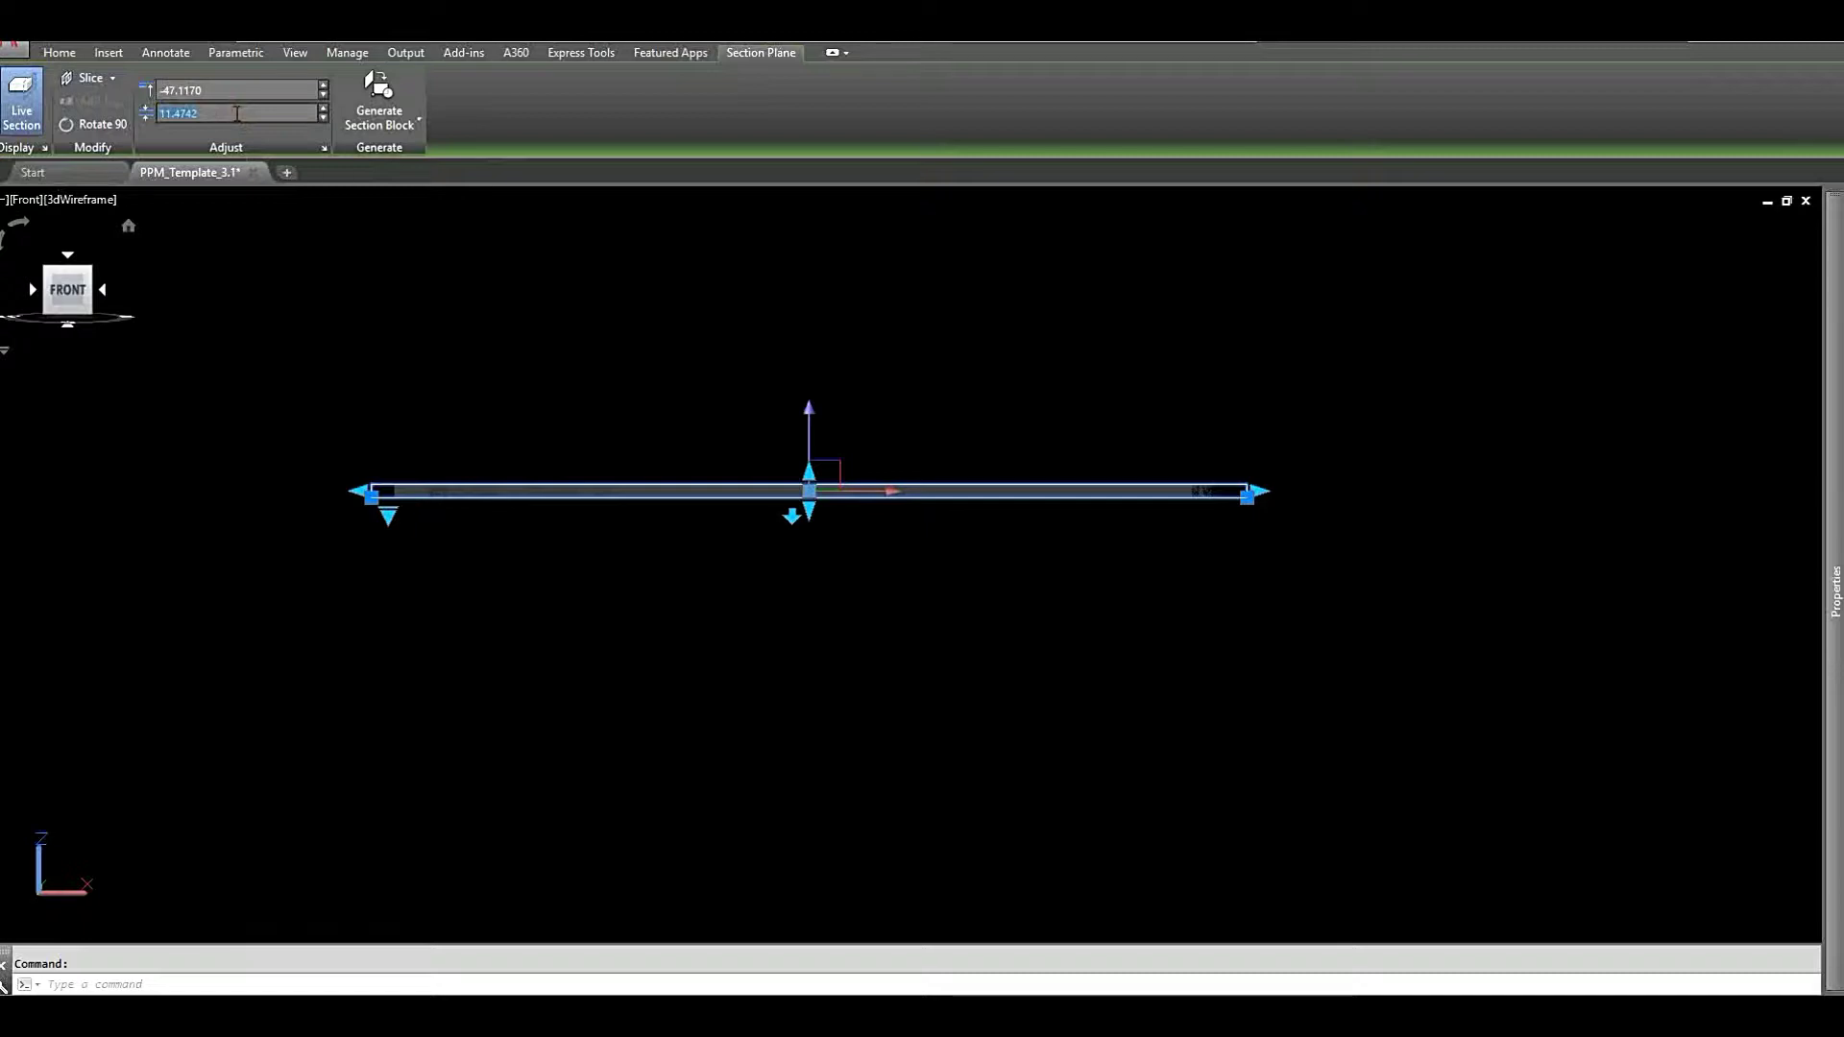
{"action": "key", "text": "Return"}
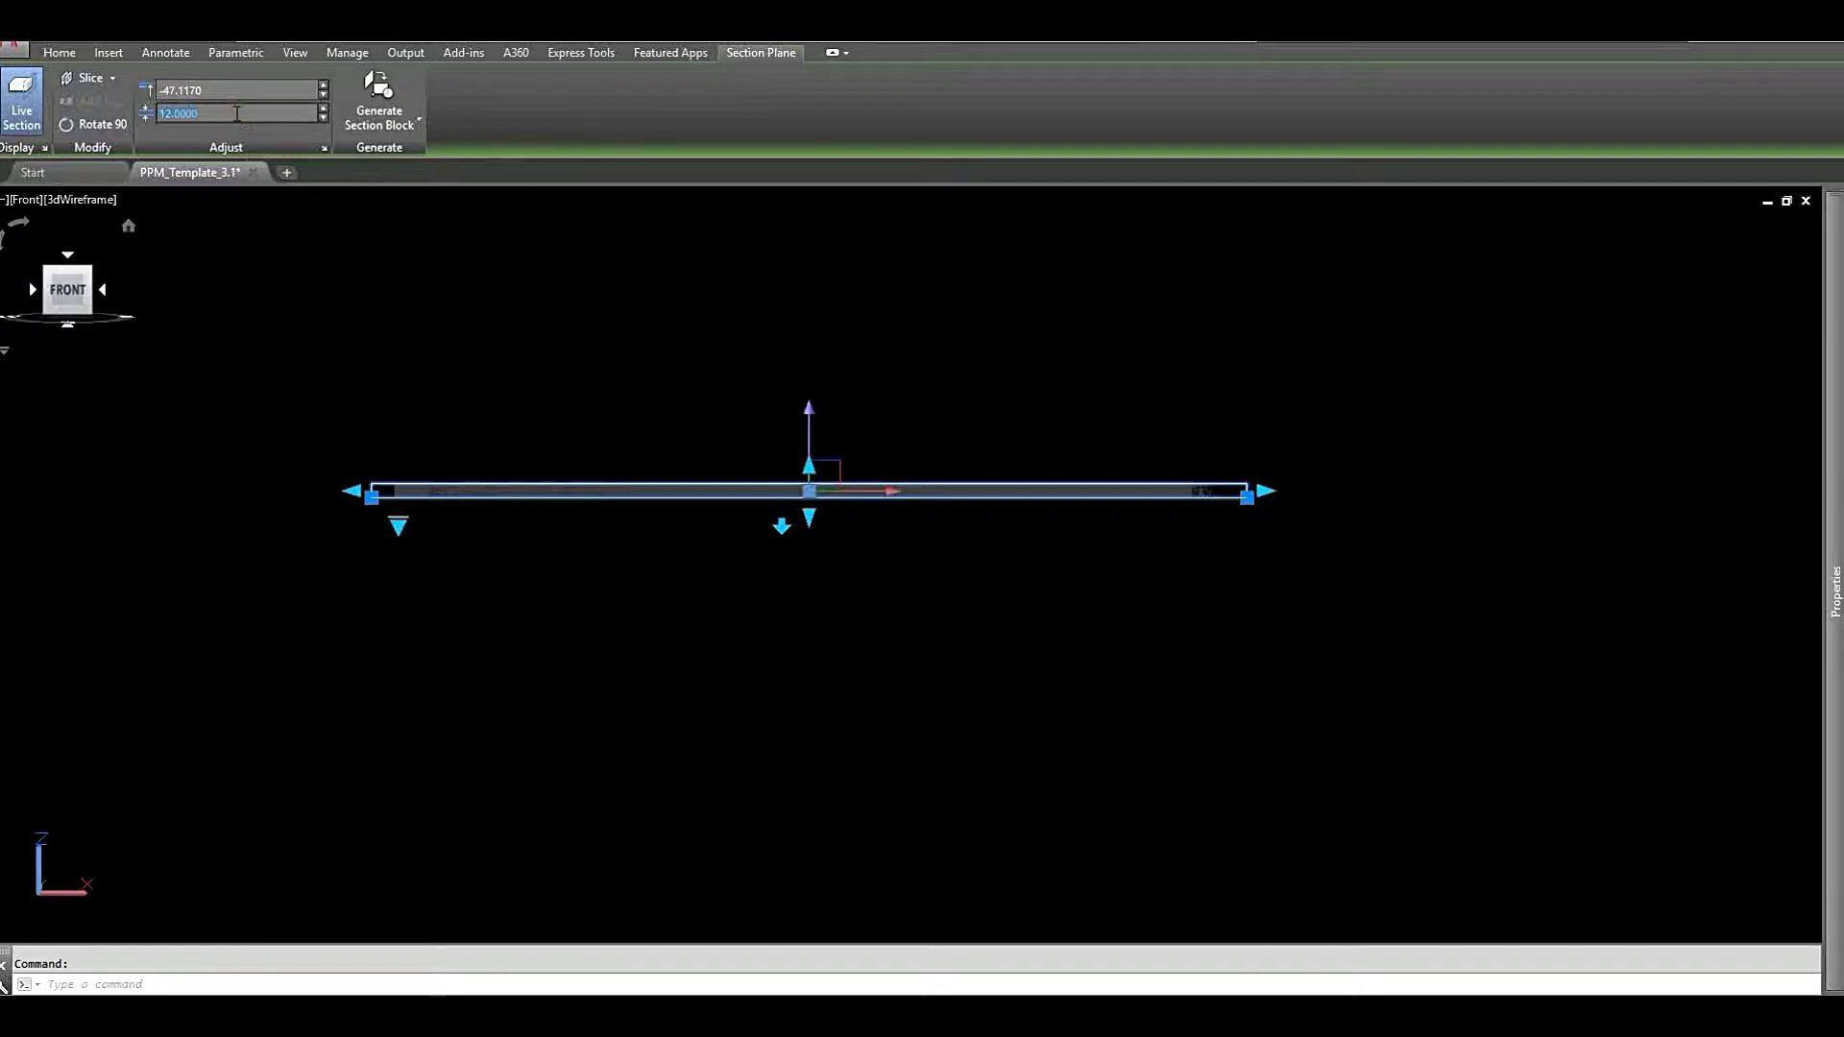
{"action": "key", "text": "Return"}
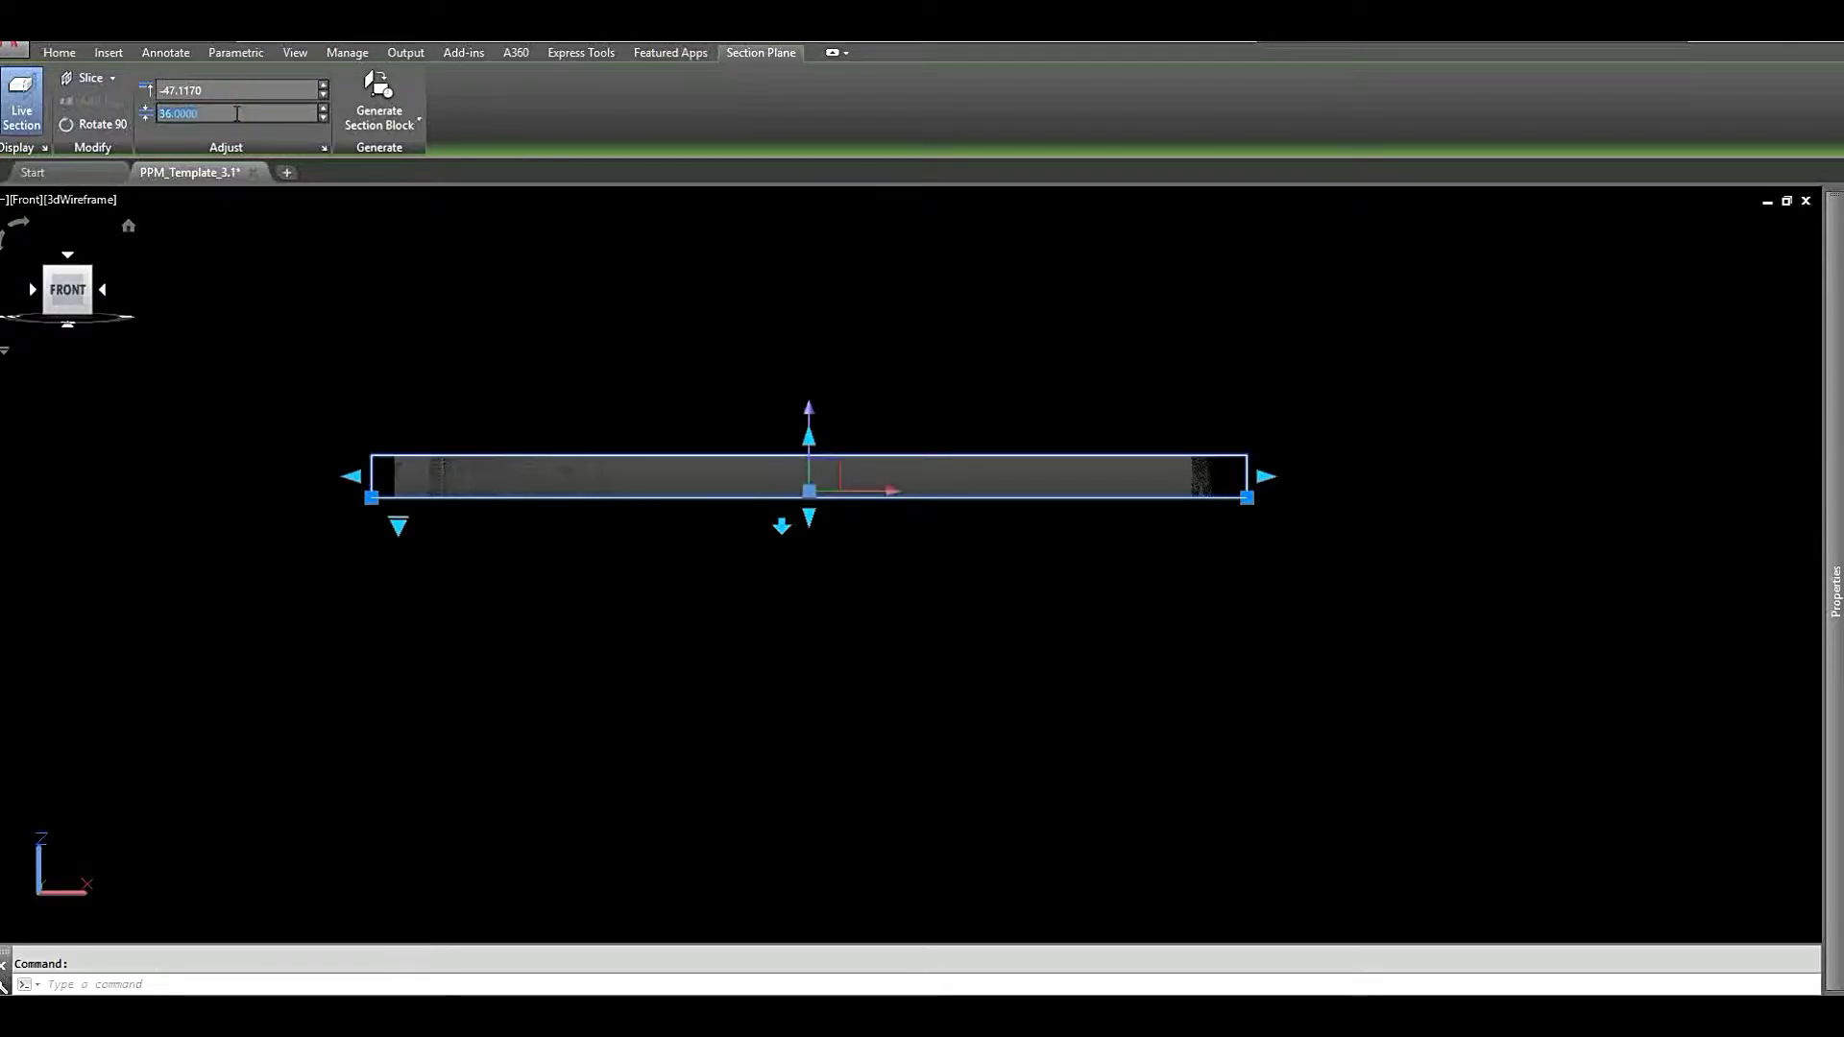
{"action": "type", "text": "24"}
{"action": "key", "text": "Return"}
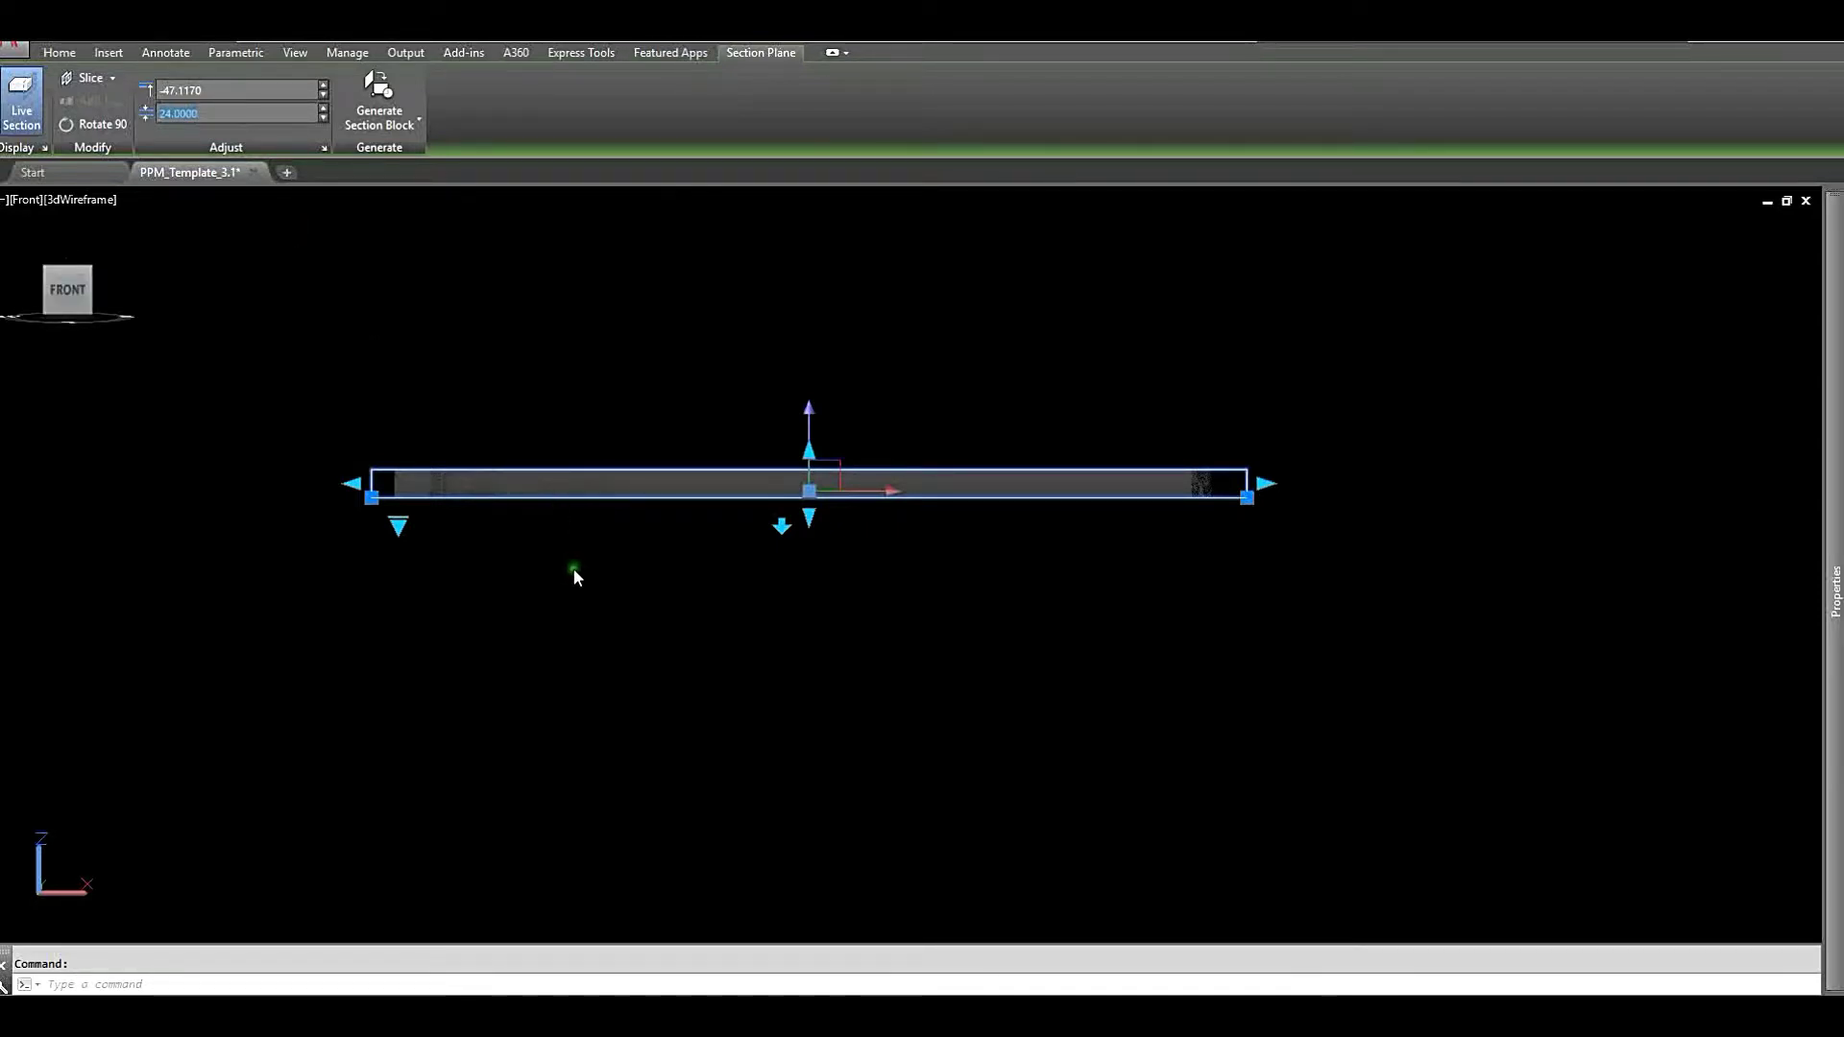
{"action": "left_click", "coordinate": [156, 89]}
{"action": "left_click", "coordinate": [394, 437]}
{"action": "key", "text": "Escape"}
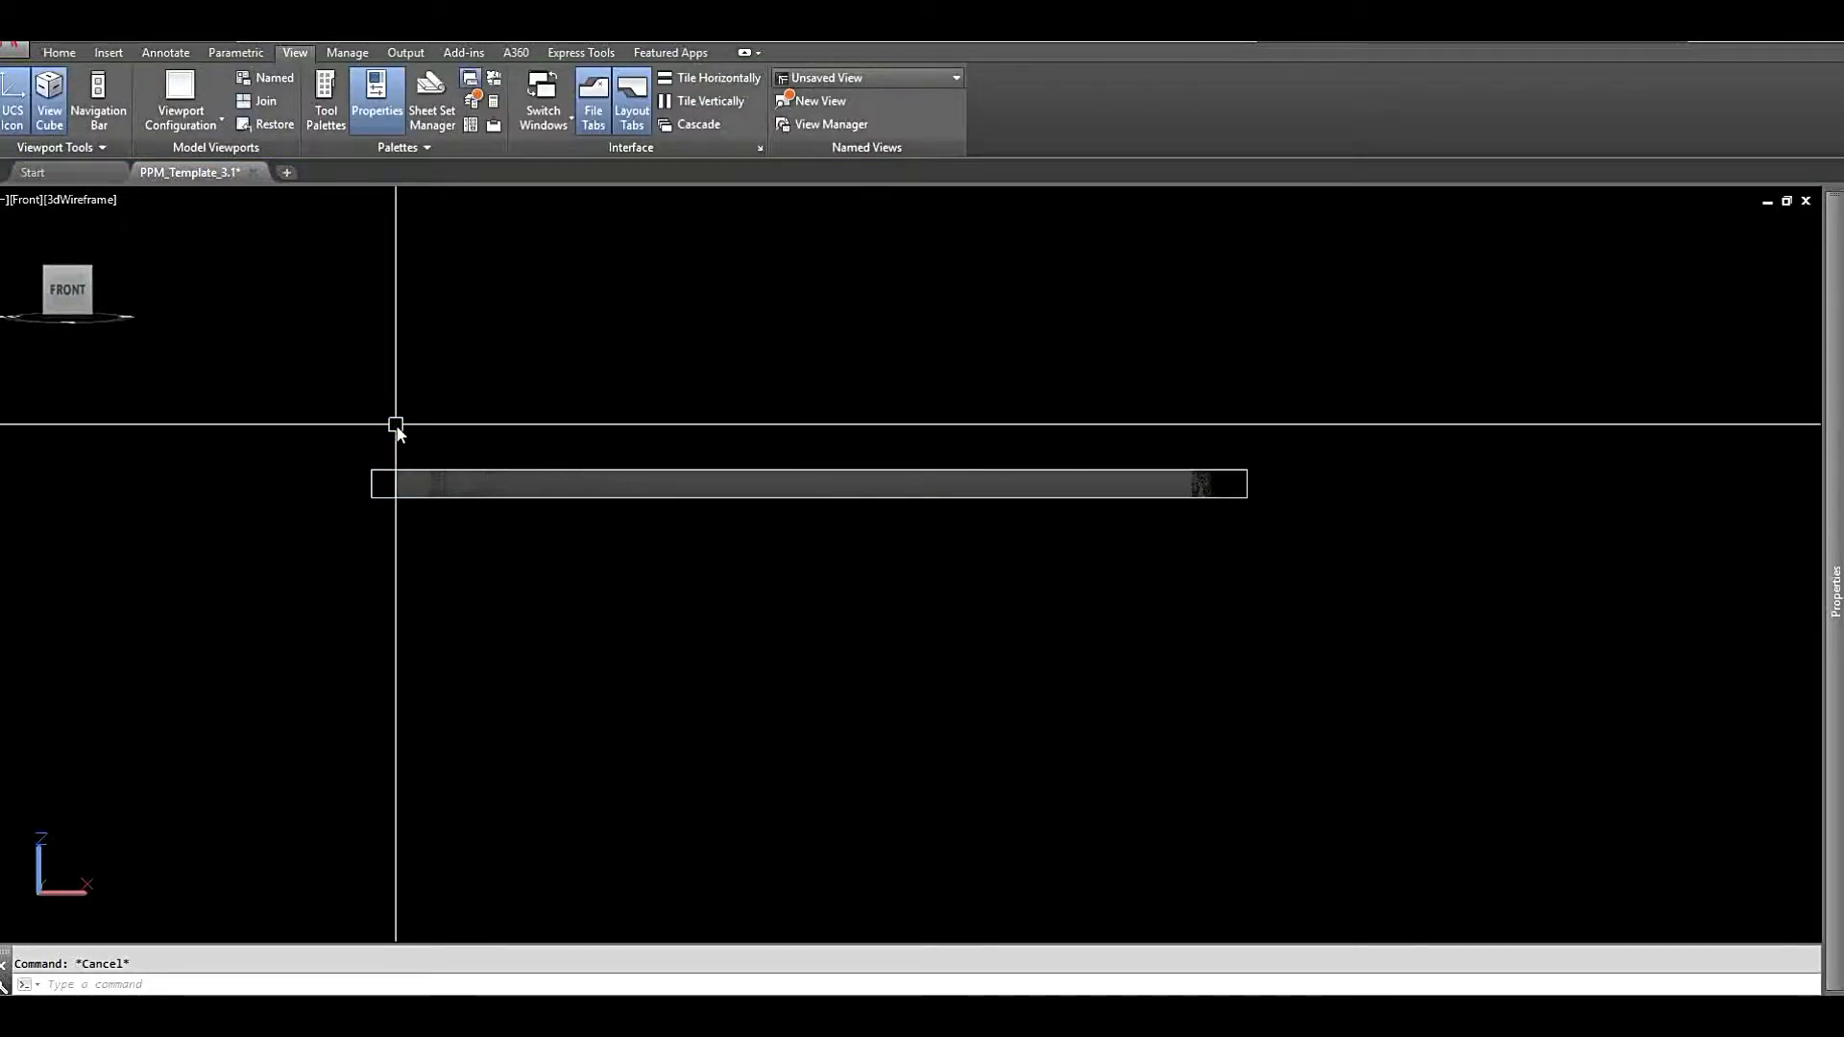
Align the UCS with the current front view and move the slice a short distance straight up
{"action": "type", "text": "ucs"}
{"action": "key", "text": "Return"}
{"action": "type", "text": "v"}
{"action": "key", "text": "Return"}
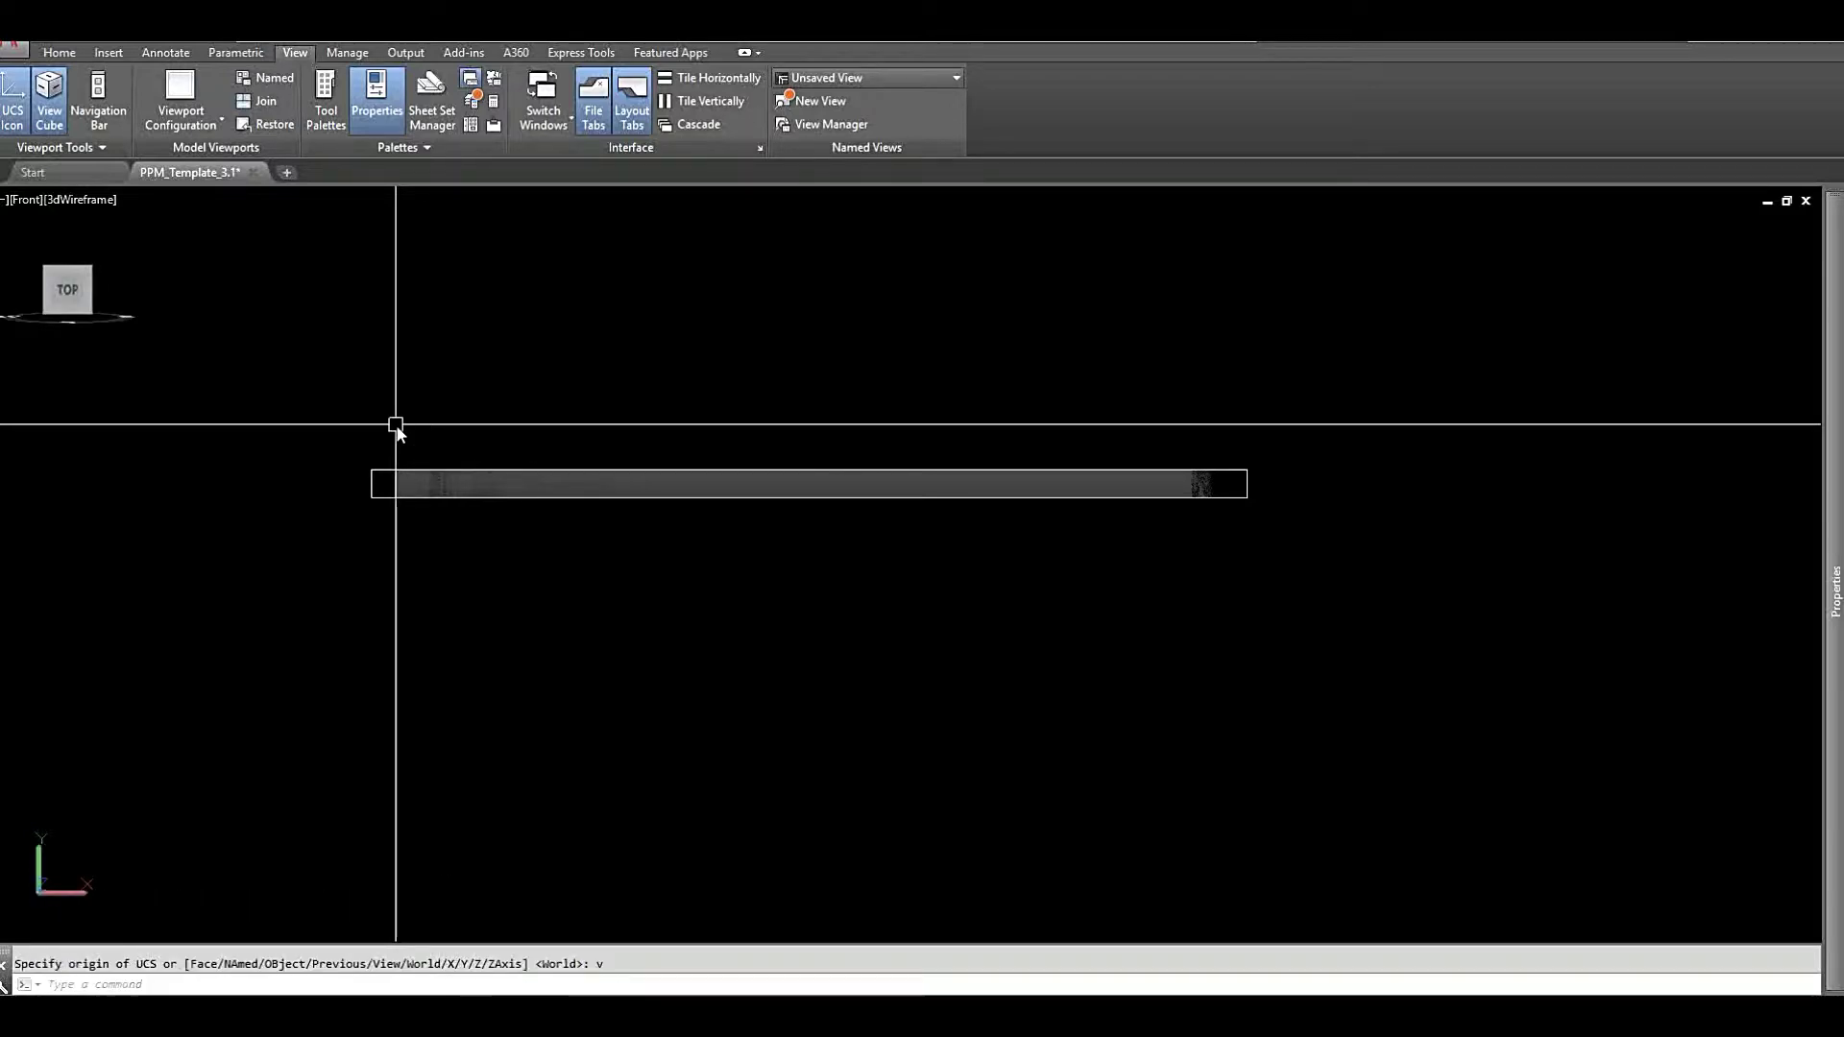
{"action": "type", "text": "m"}
{"action": "key", "text": "Return"}
{"action": "left_click", "coordinate": [378, 479]}
{"action": "key", "text": "Return"}
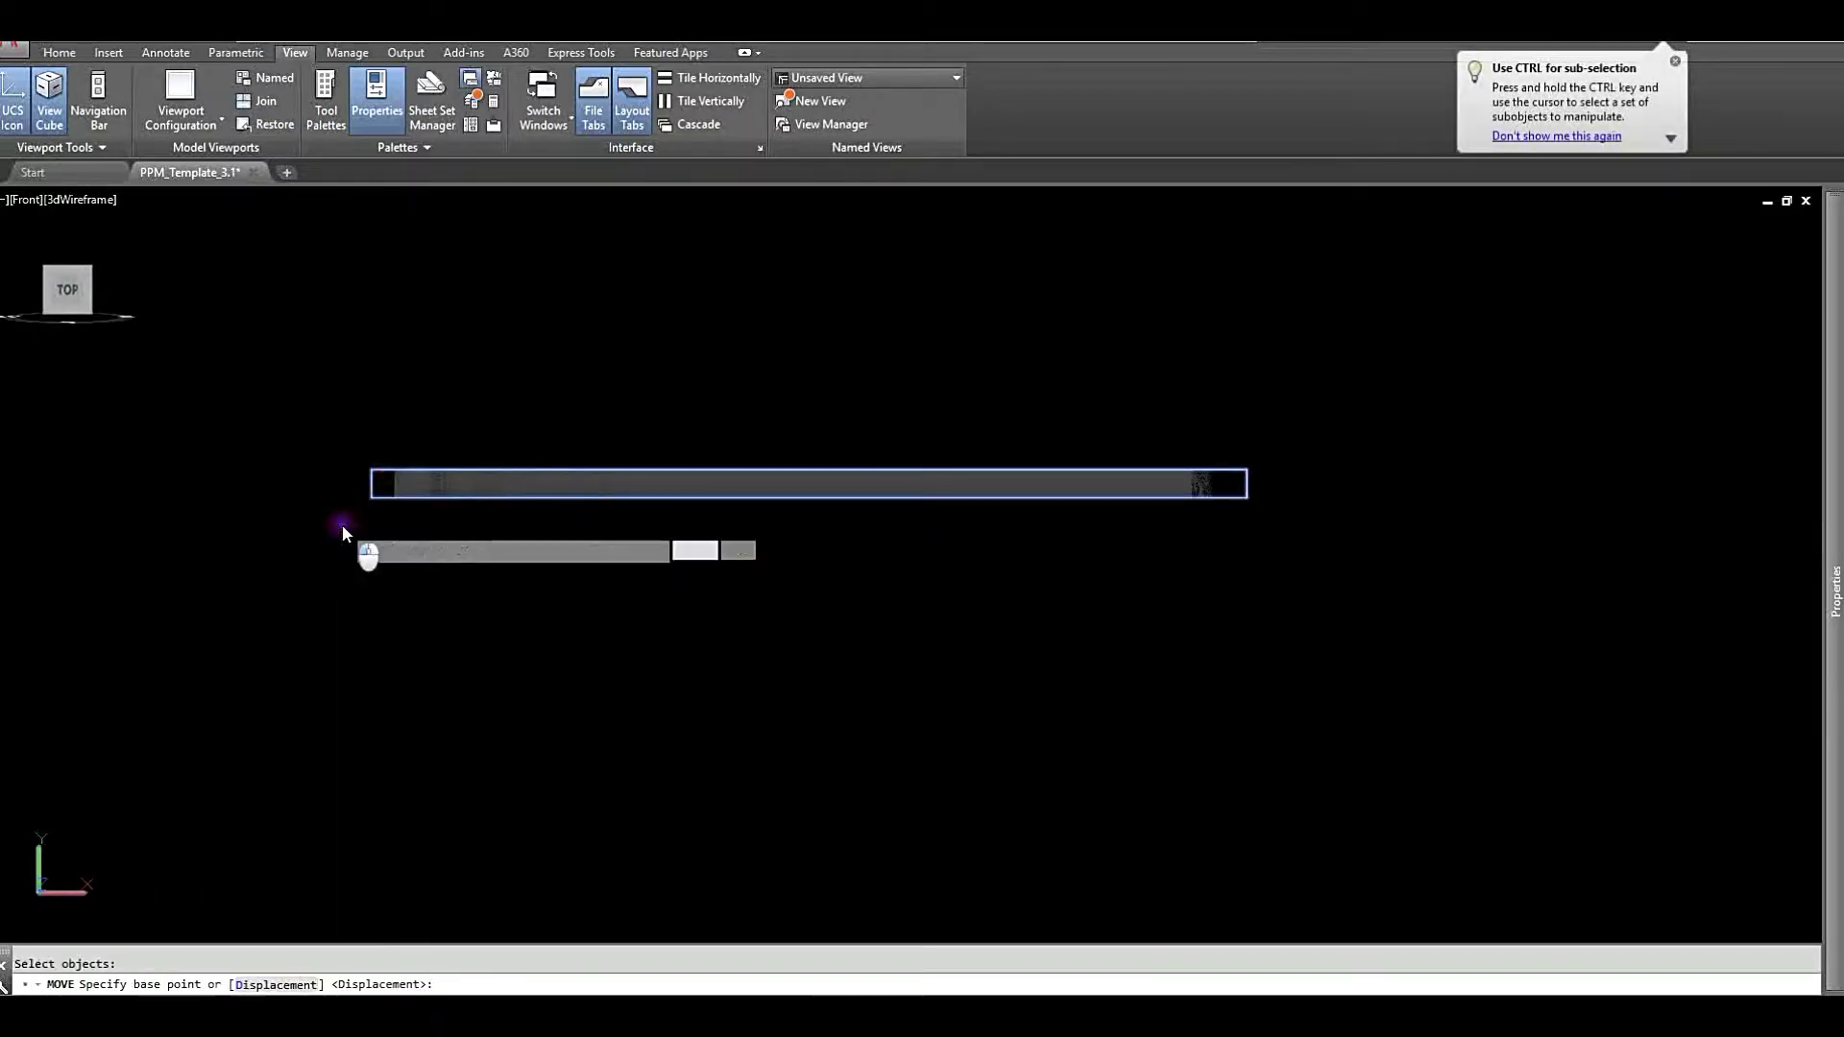
{"action": "left_click", "coordinate": [342, 520]}
{"action": "left_click", "coordinate": [362, 494]}
Move the slice straight down to slightly below its original height and clear the selection
{"action": "key", "text": "Return"}
{"action": "left_click", "coordinate": [370, 486]}
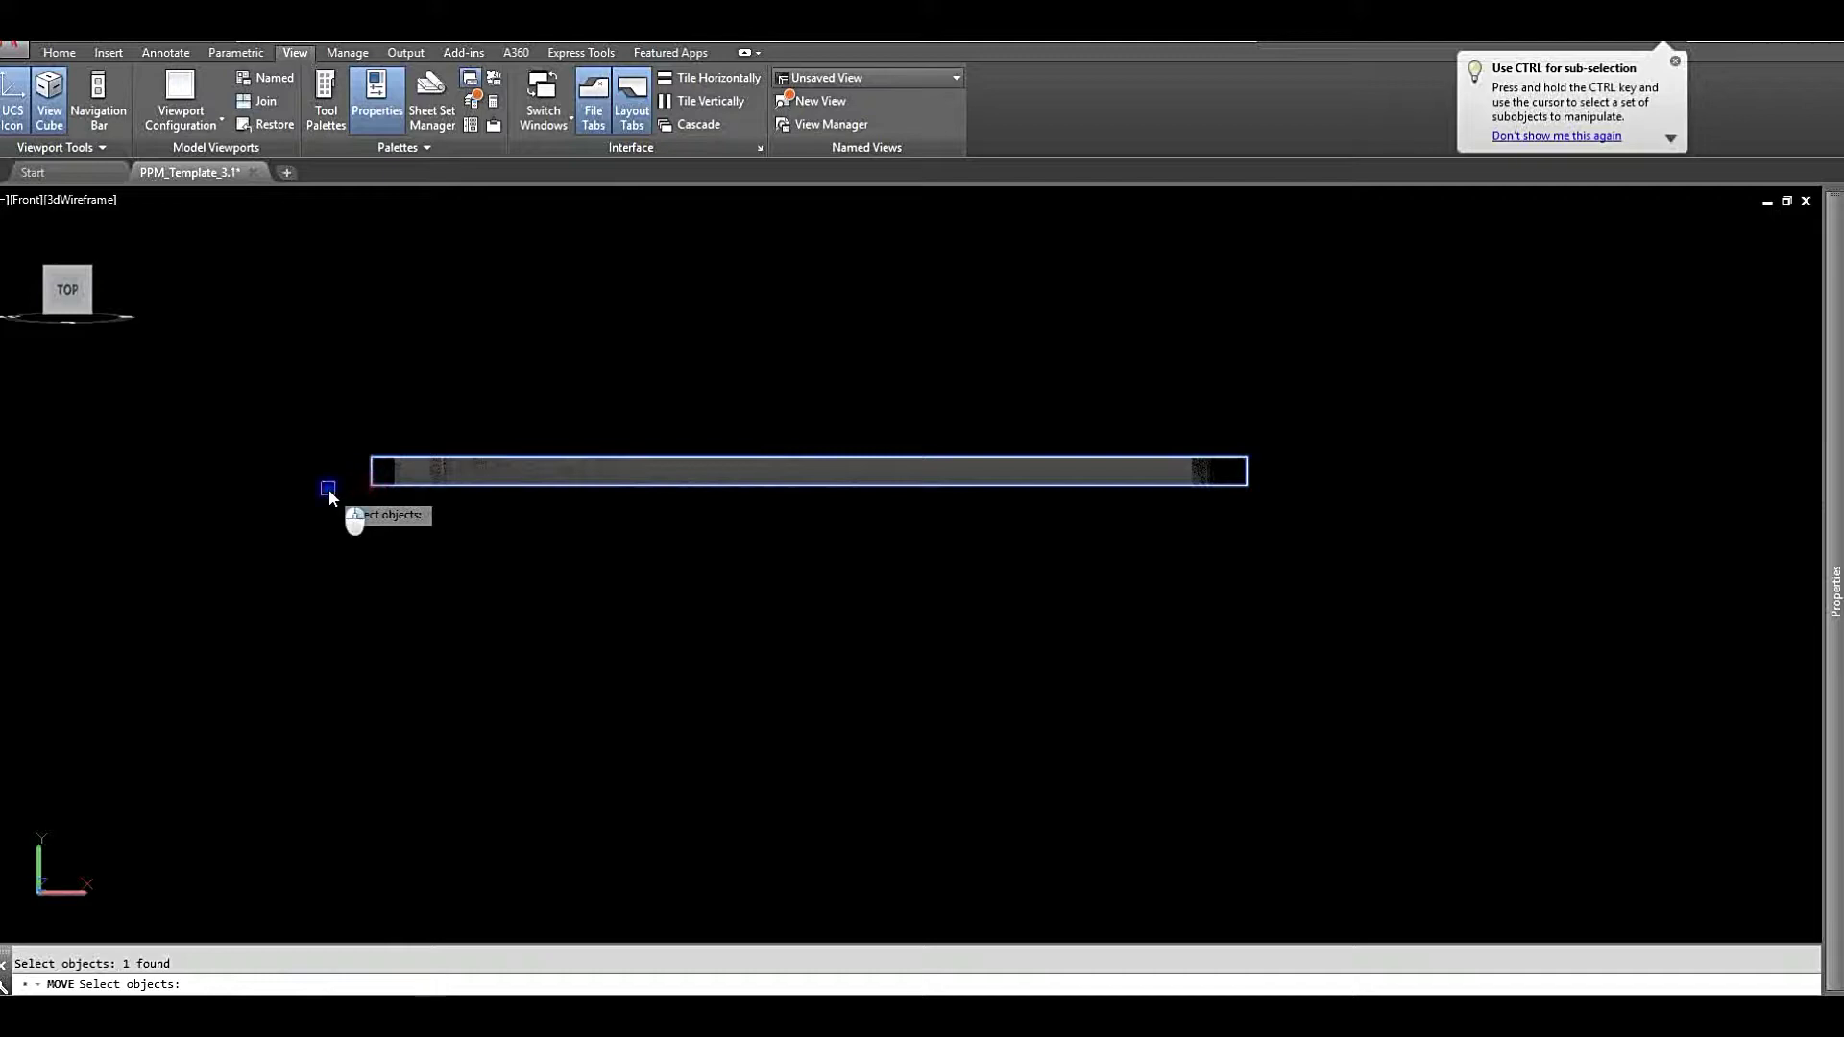
{"action": "key", "text": "Return"}
{"action": "left_click", "coordinate": [327, 493]}
{"action": "left_click", "coordinate": [404, 490]}
{"action": "left_click", "coordinate": [437, 495]}
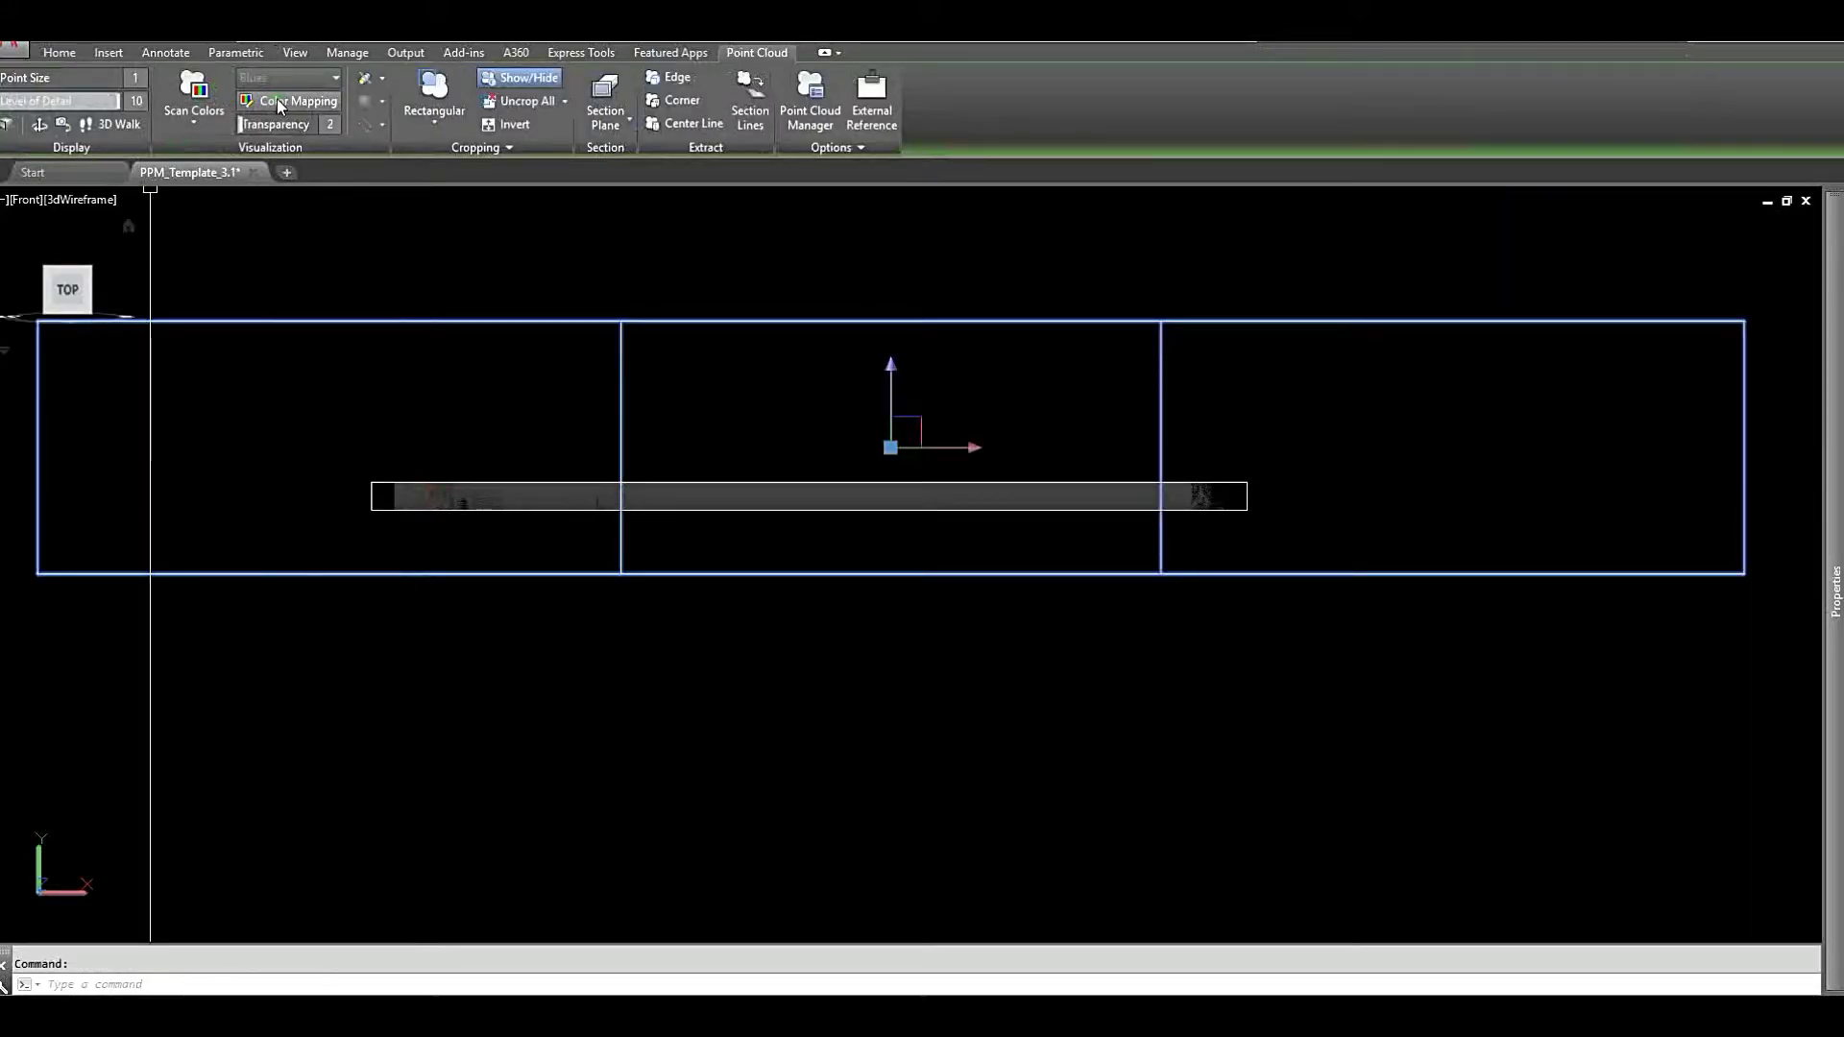
{"action": "key", "text": "Escape"}
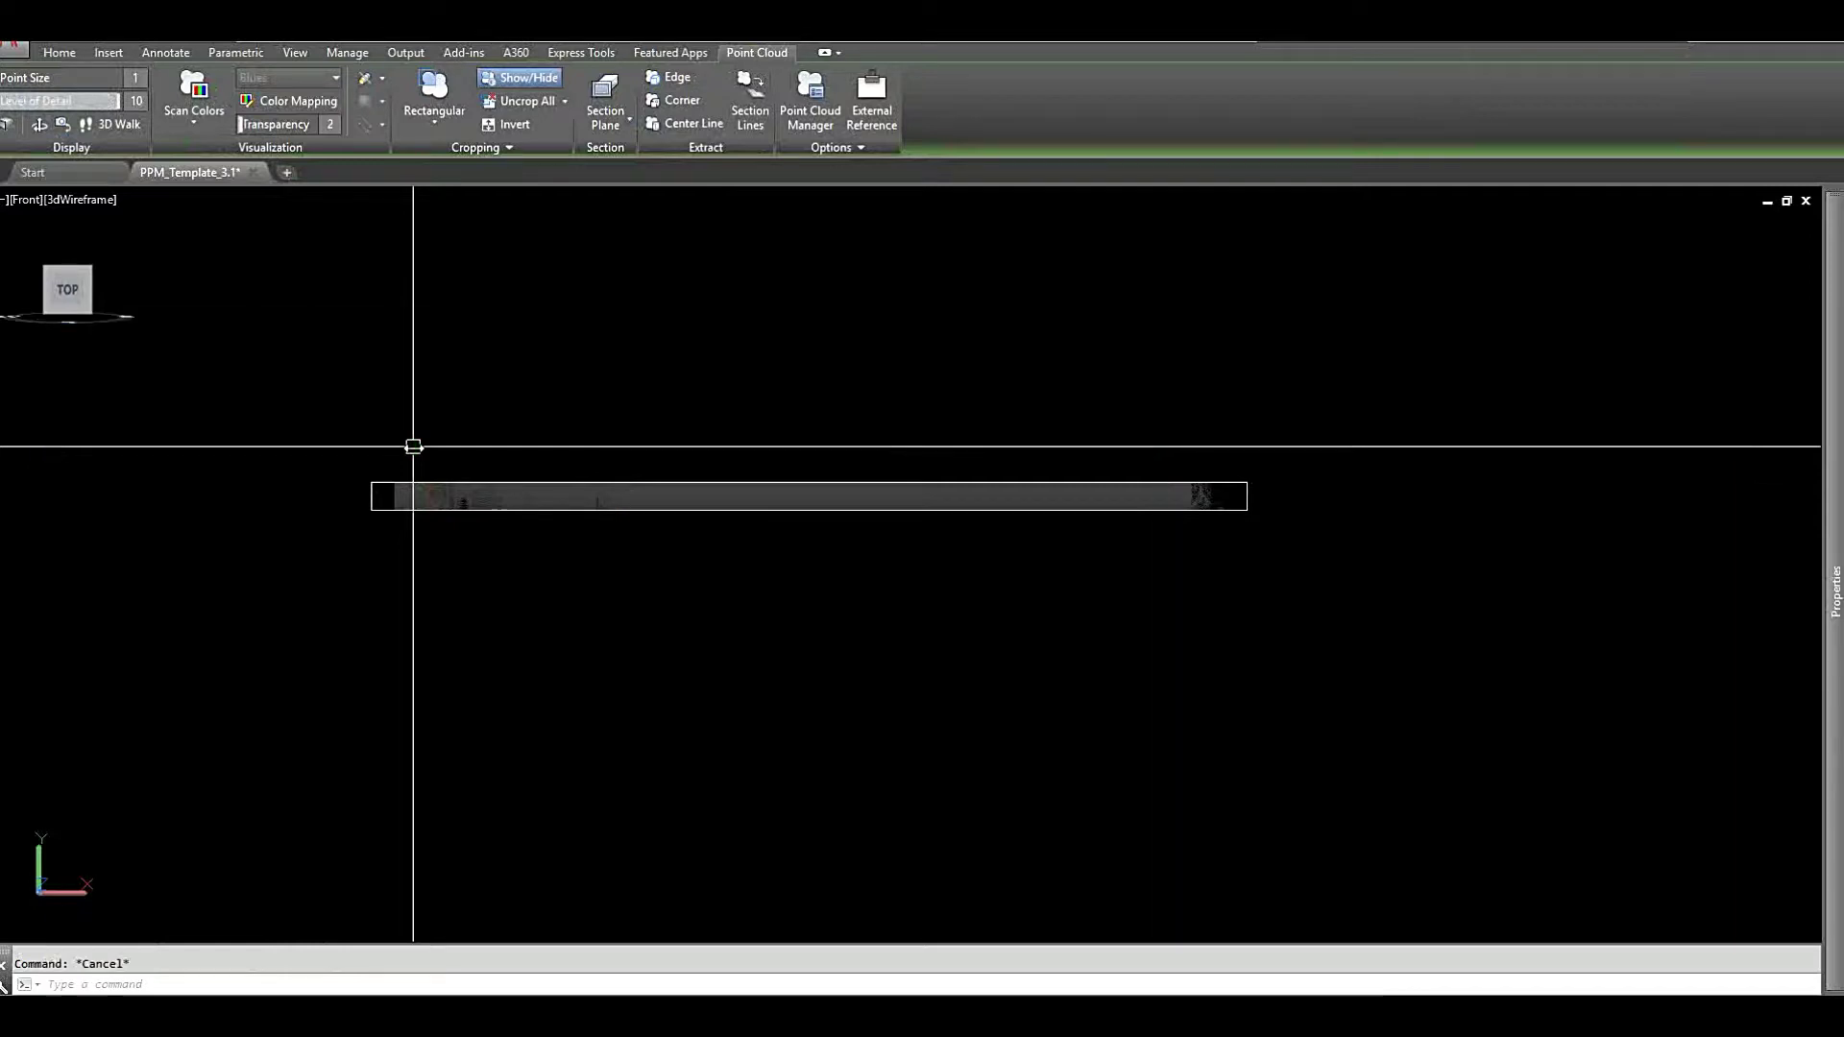
Select the slice and set its section offset to -96
{"action": "left_click", "coordinate": [383, 497]}
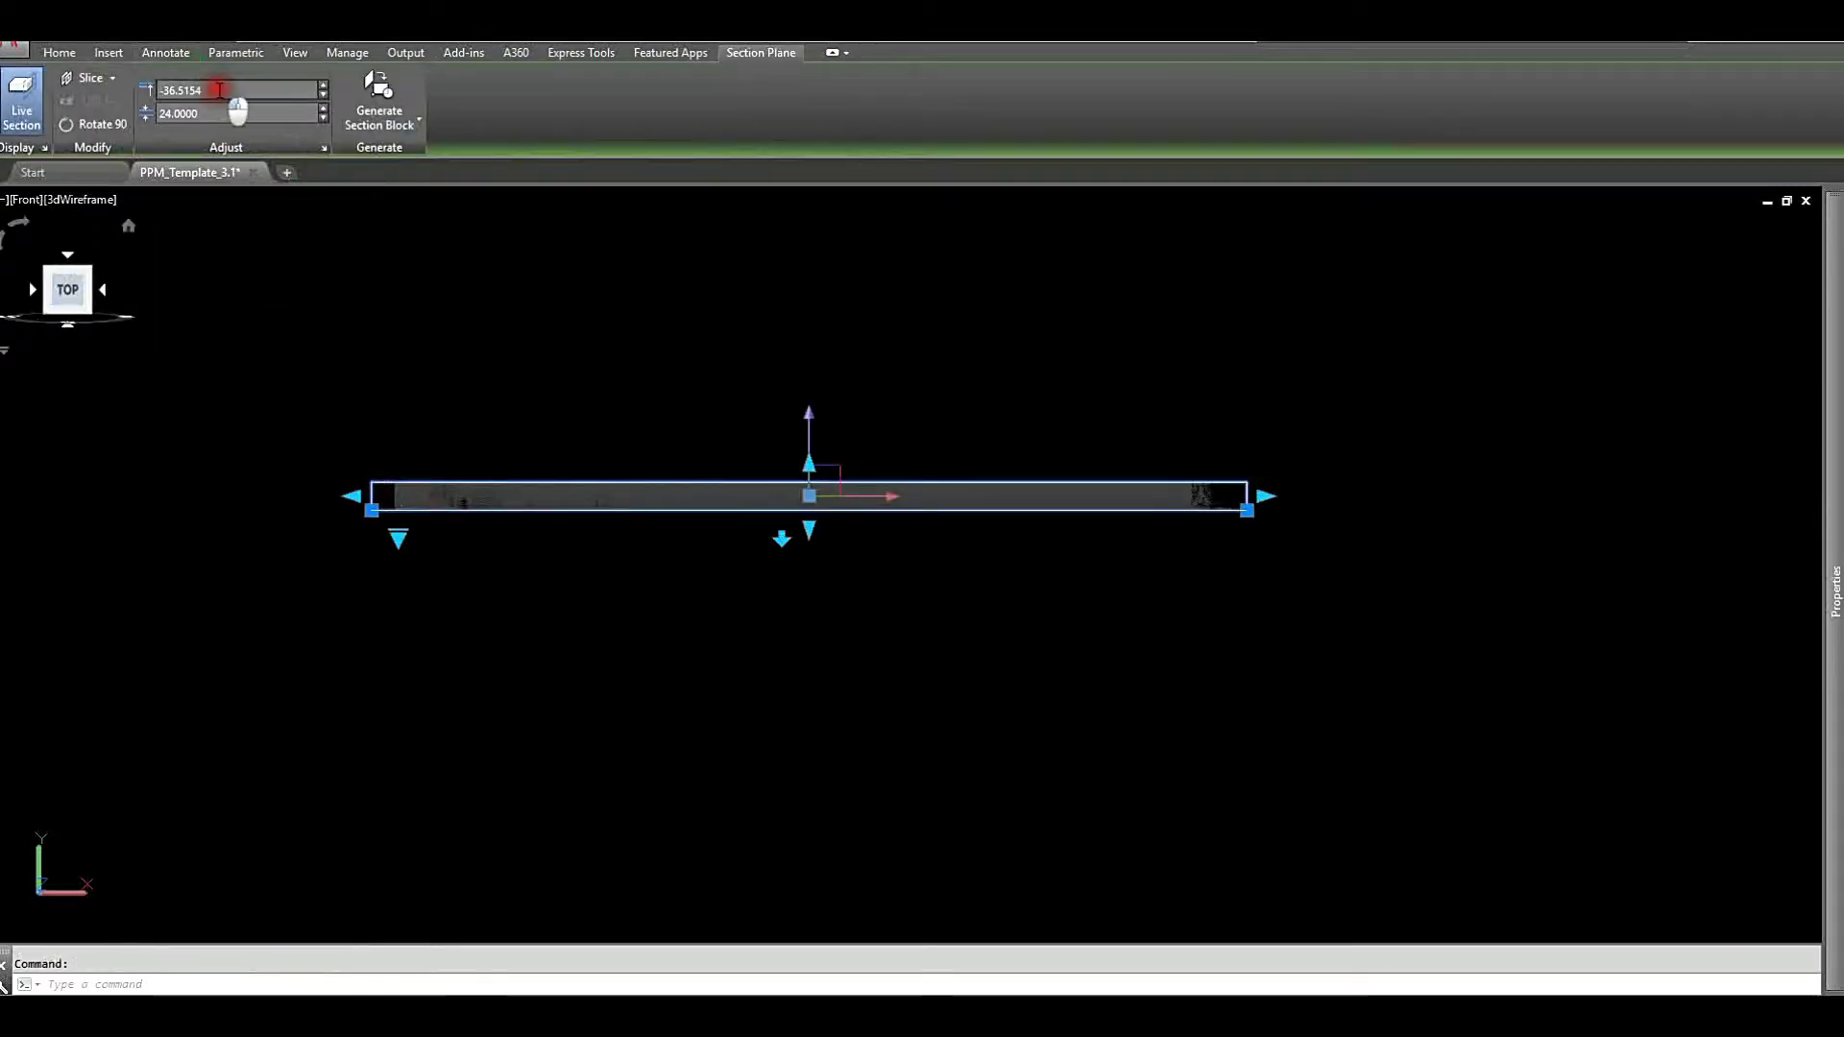
{"action": "left_click", "coordinate": [195, 90]}
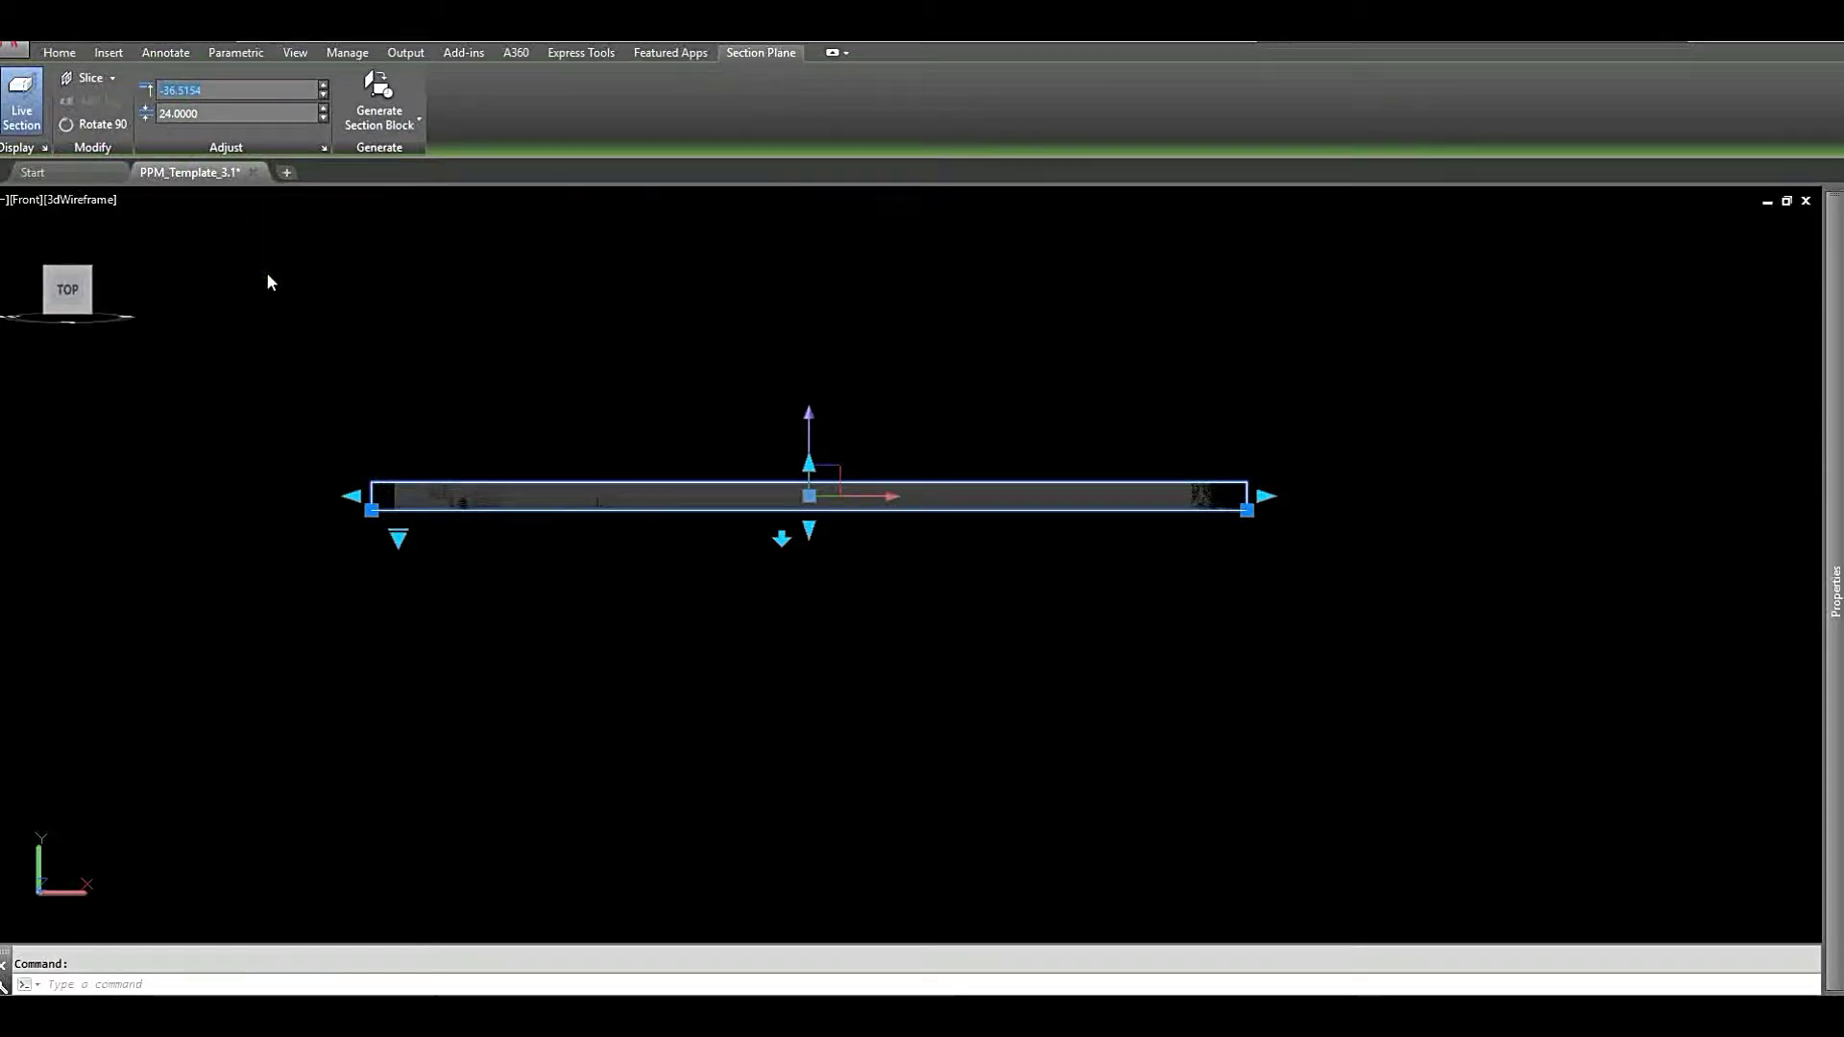
{"action": "type", "text": "-"}
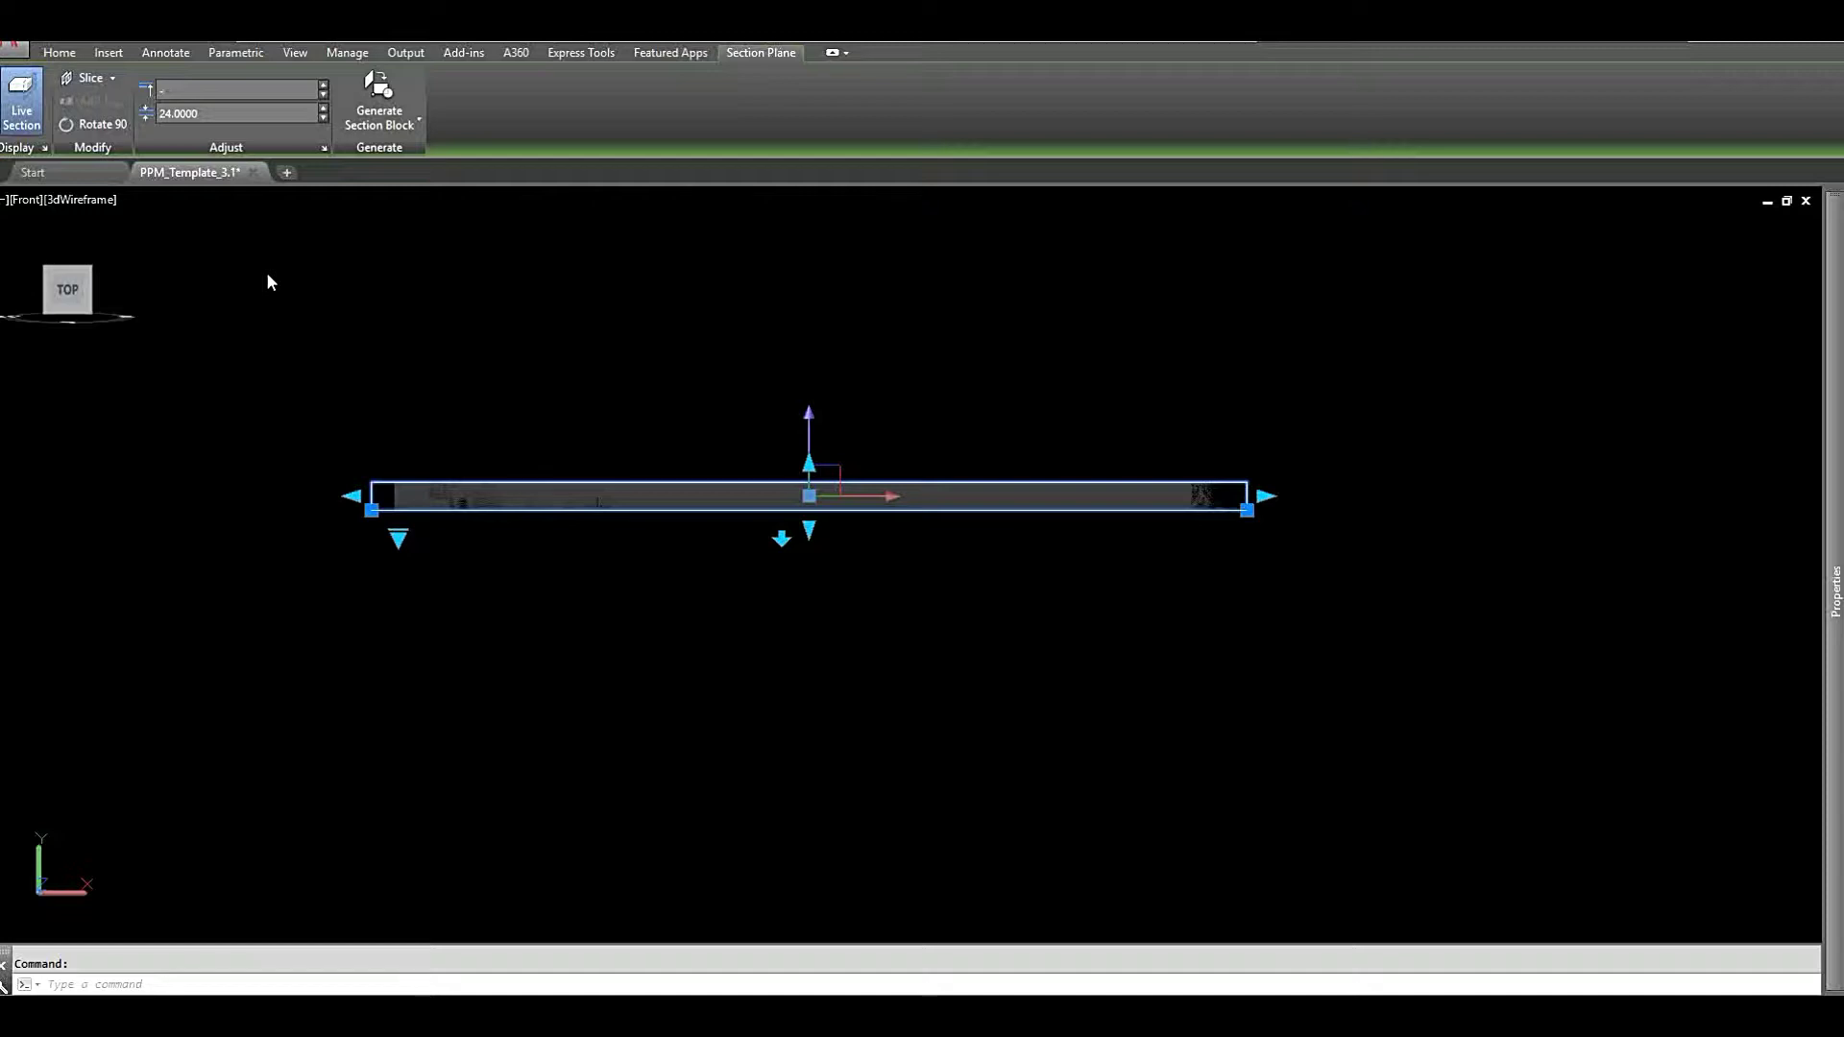
{"action": "type", "text": "96"}
{"action": "key", "text": "Return"}
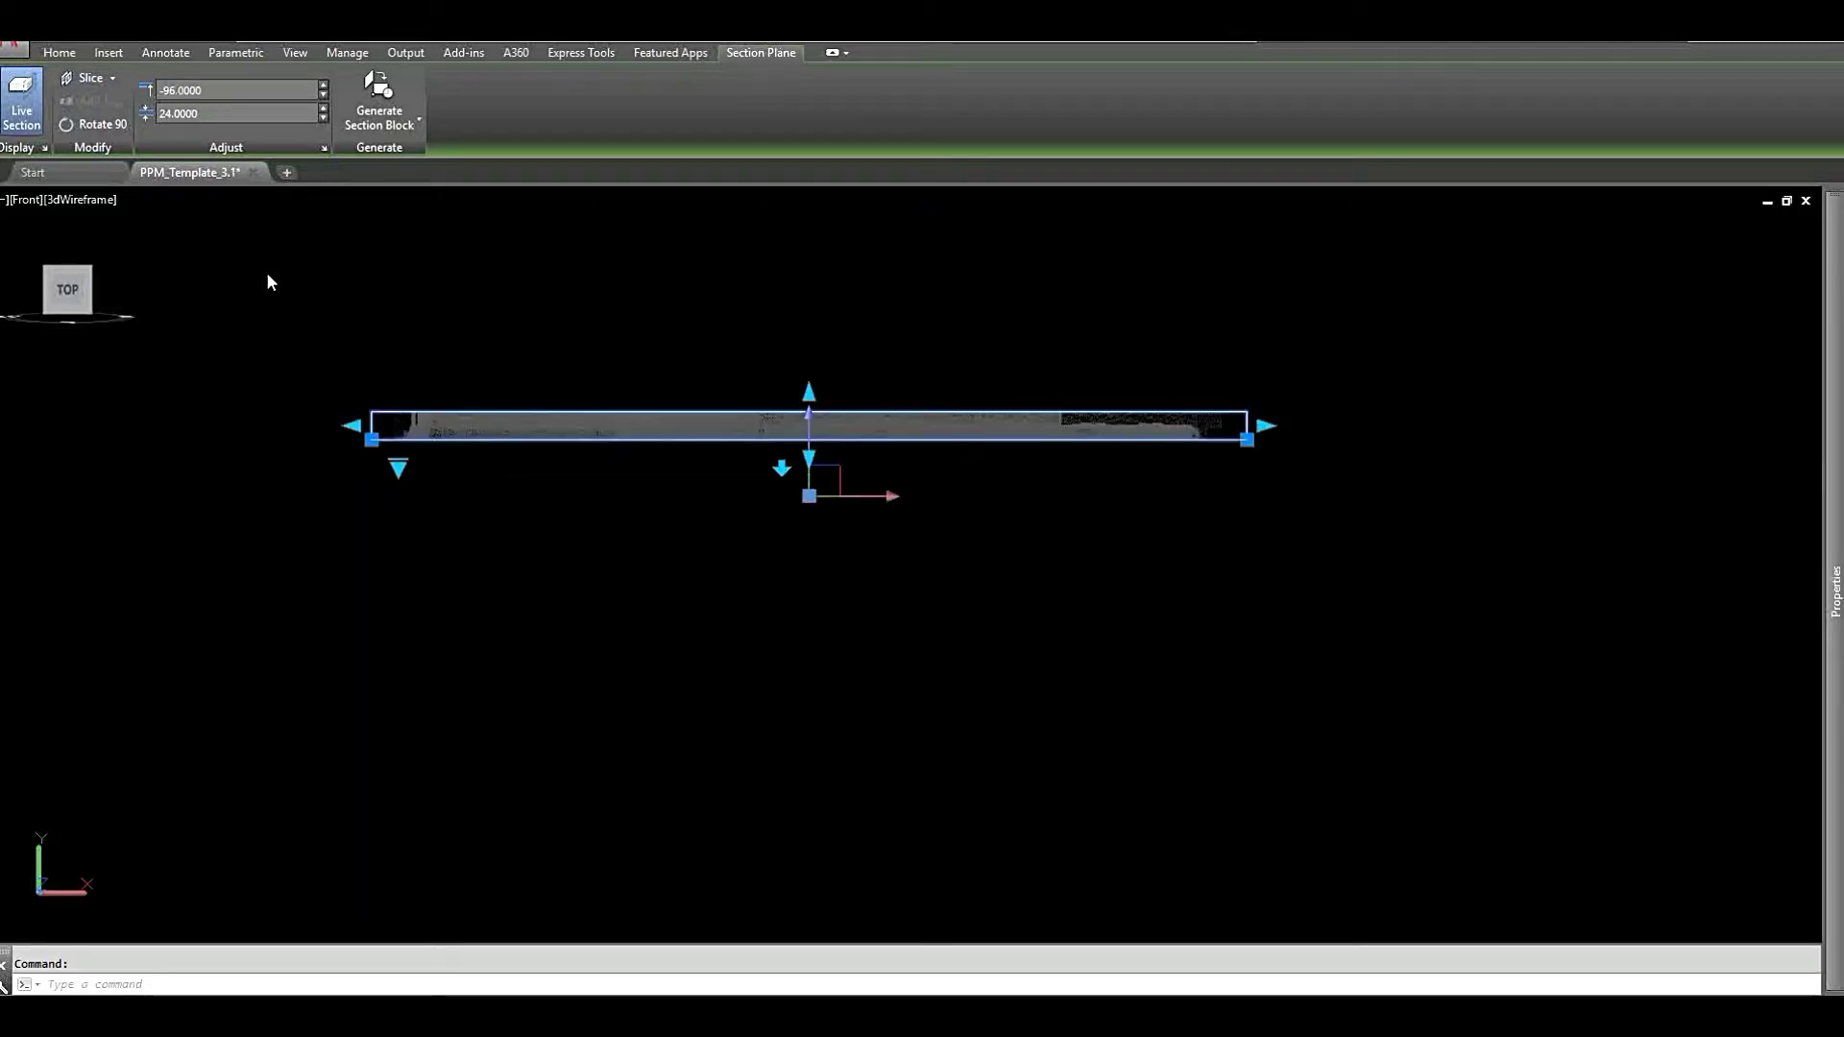
Deselect the slice, restore the previous UCS and switch to the top view
{"action": "key", "text": "Escape"}
{"action": "type", "text": "ucs"}
{"action": "key", "text": "Return"}
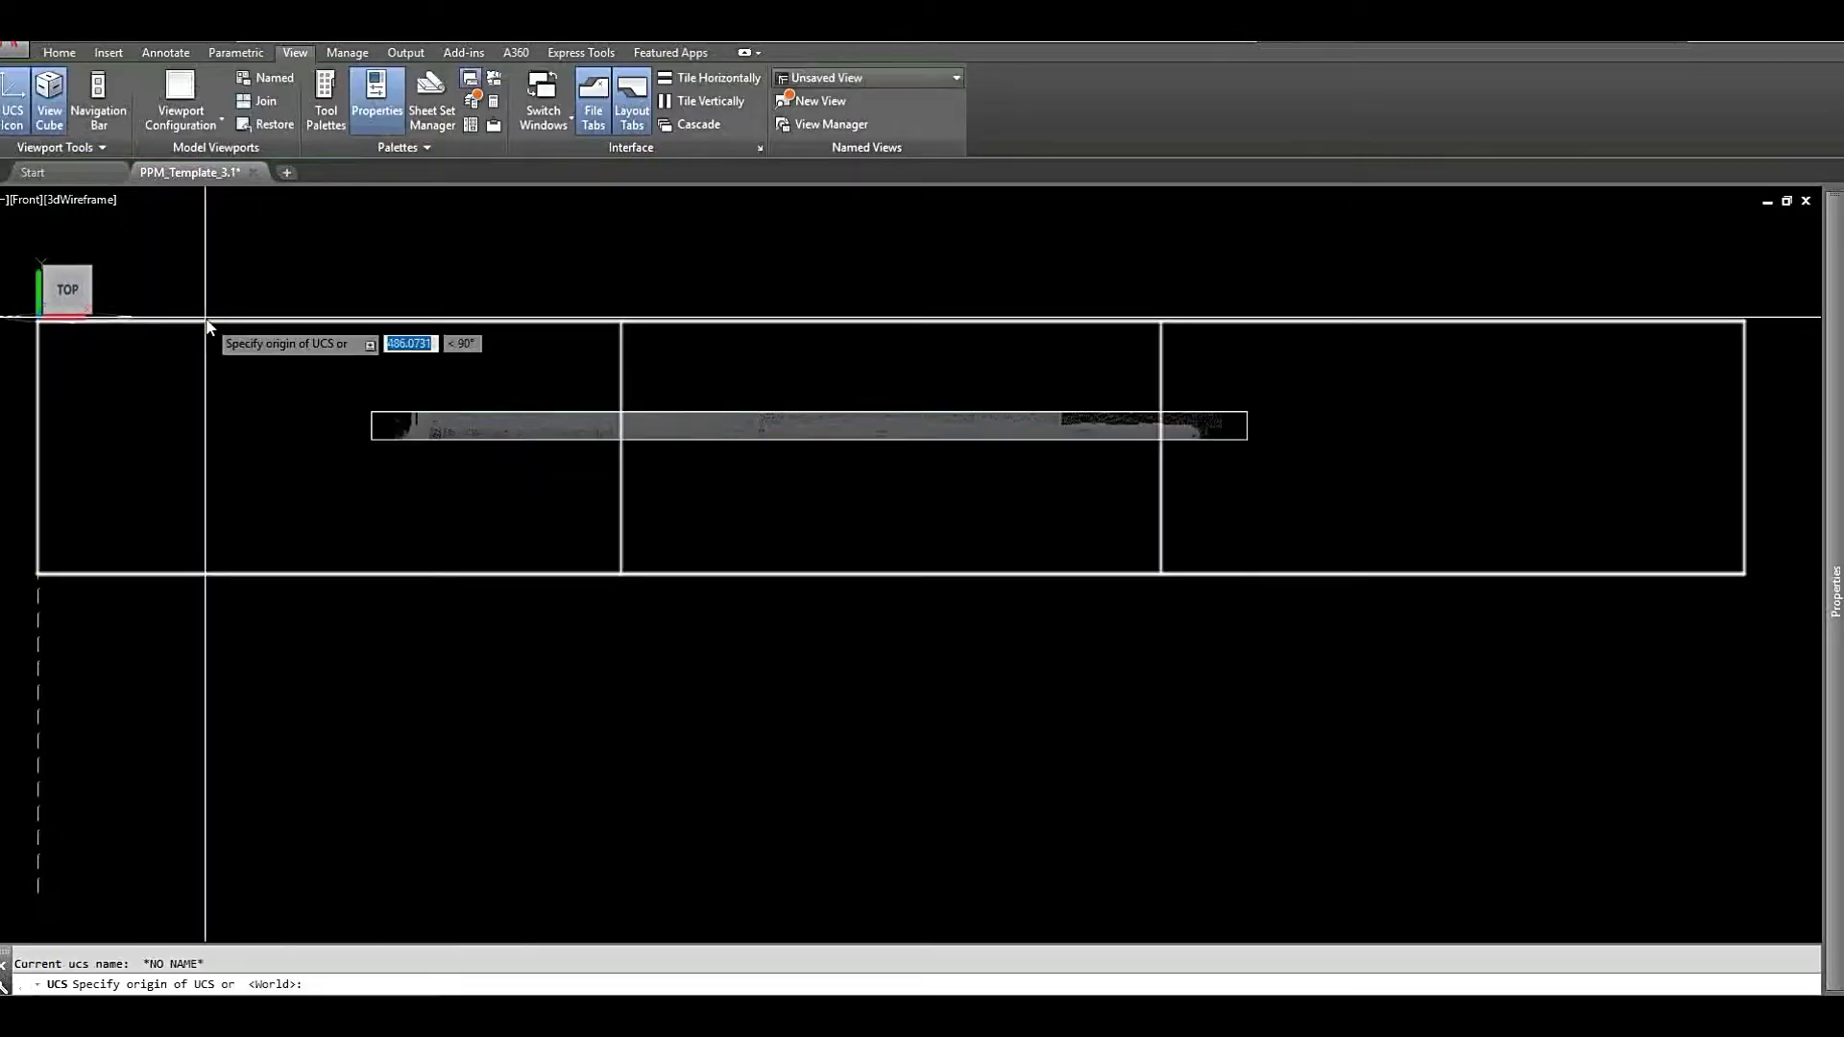
{"action": "type", "text": "p"}
{"action": "key", "text": "Return"}
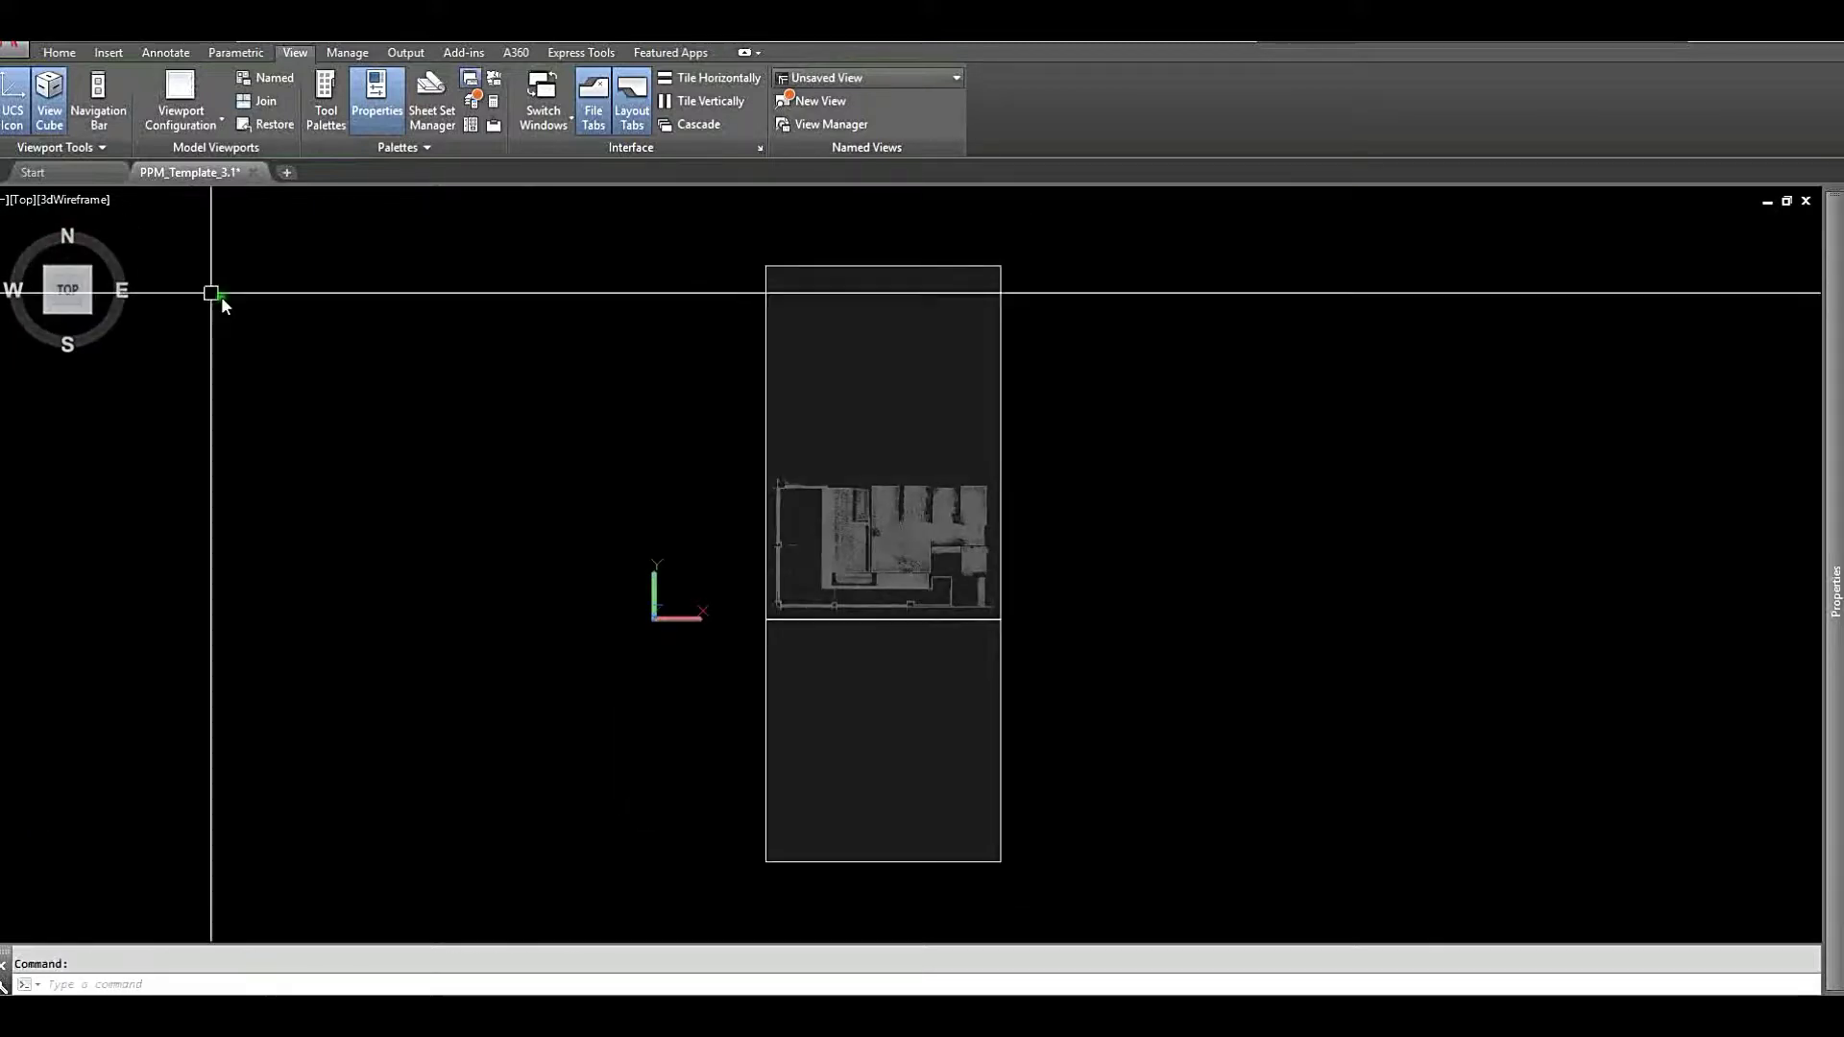
Examine in plan the walls, columns and ceiling areas cut by the raised slice
{"action": "scroll", "coordinate": [914, 586], "scroll_direction": "up", "scroll_amount": 5}
{"action": "scroll", "coordinate": [915, 586], "scroll_direction": "up", "scroll_amount": 2}
{"action": "middle_click_drag", "start_coordinate": [855, 494], "coordinate": [824, 596]}
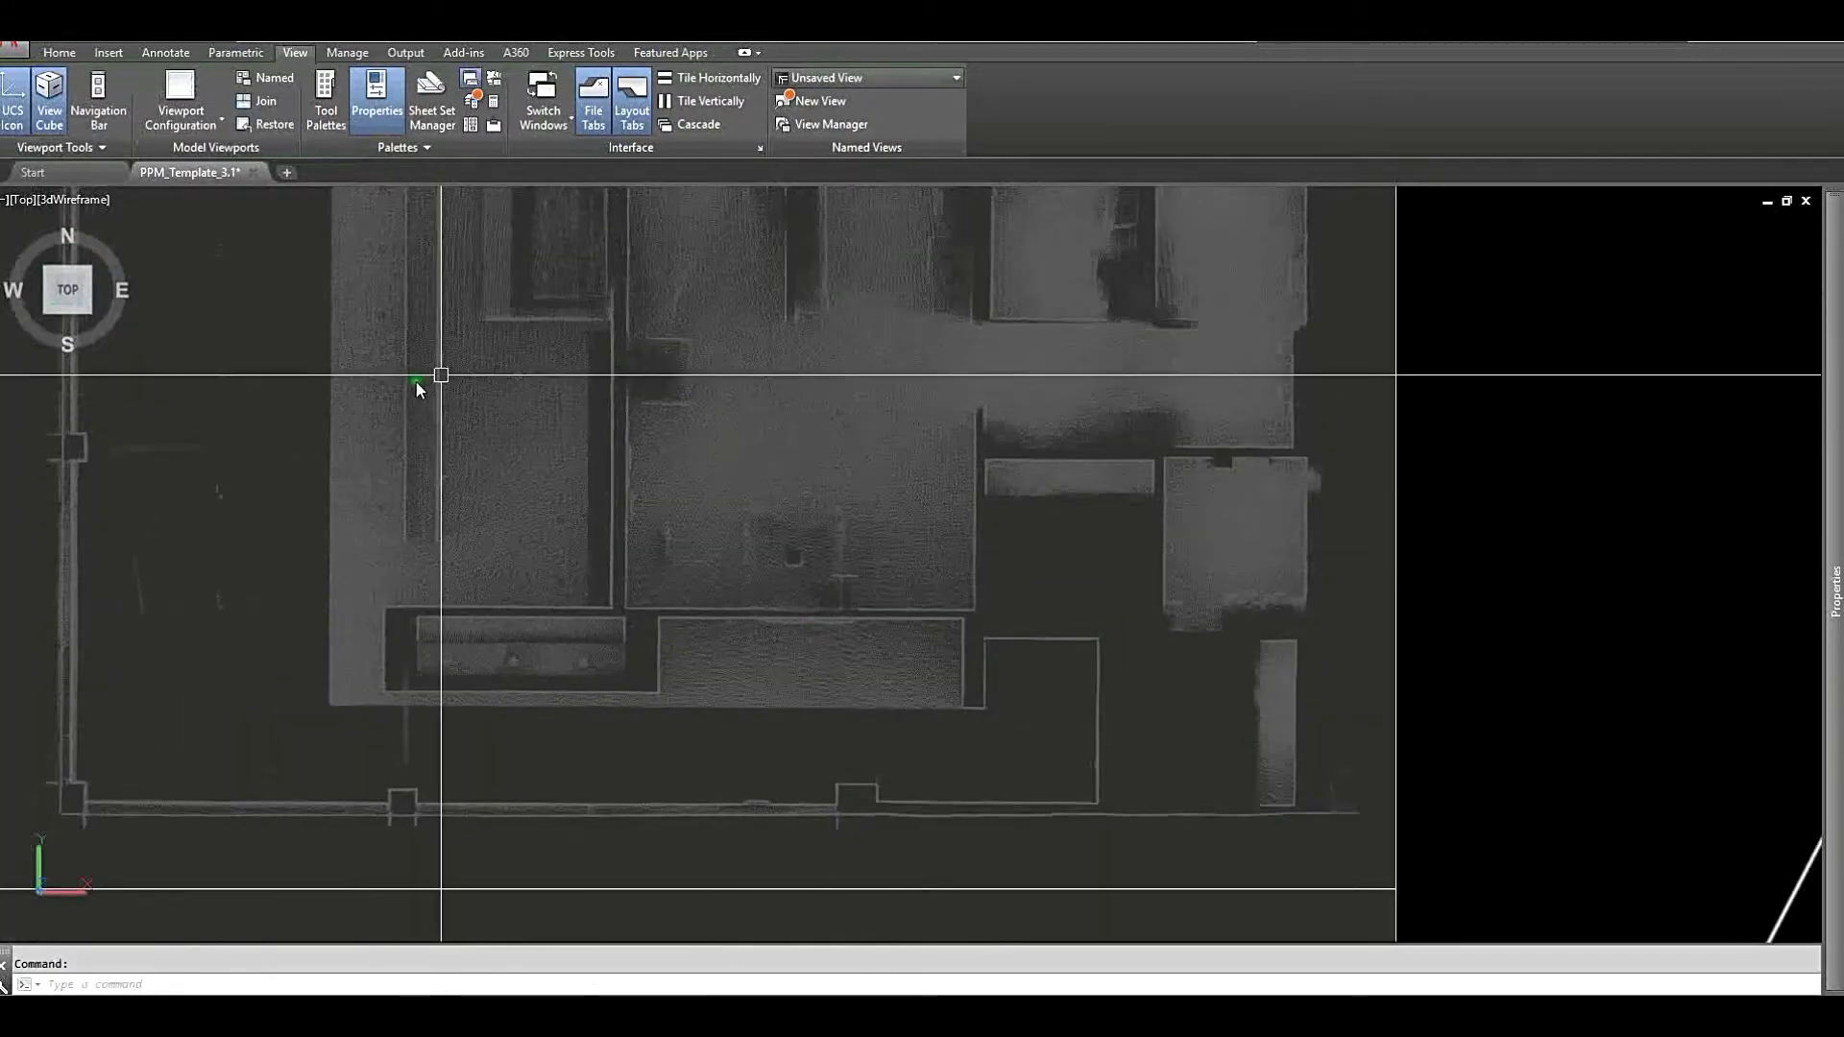
{"action": "middle_click_drag", "start_coordinate": [526, 446], "coordinate": [538, 493]}
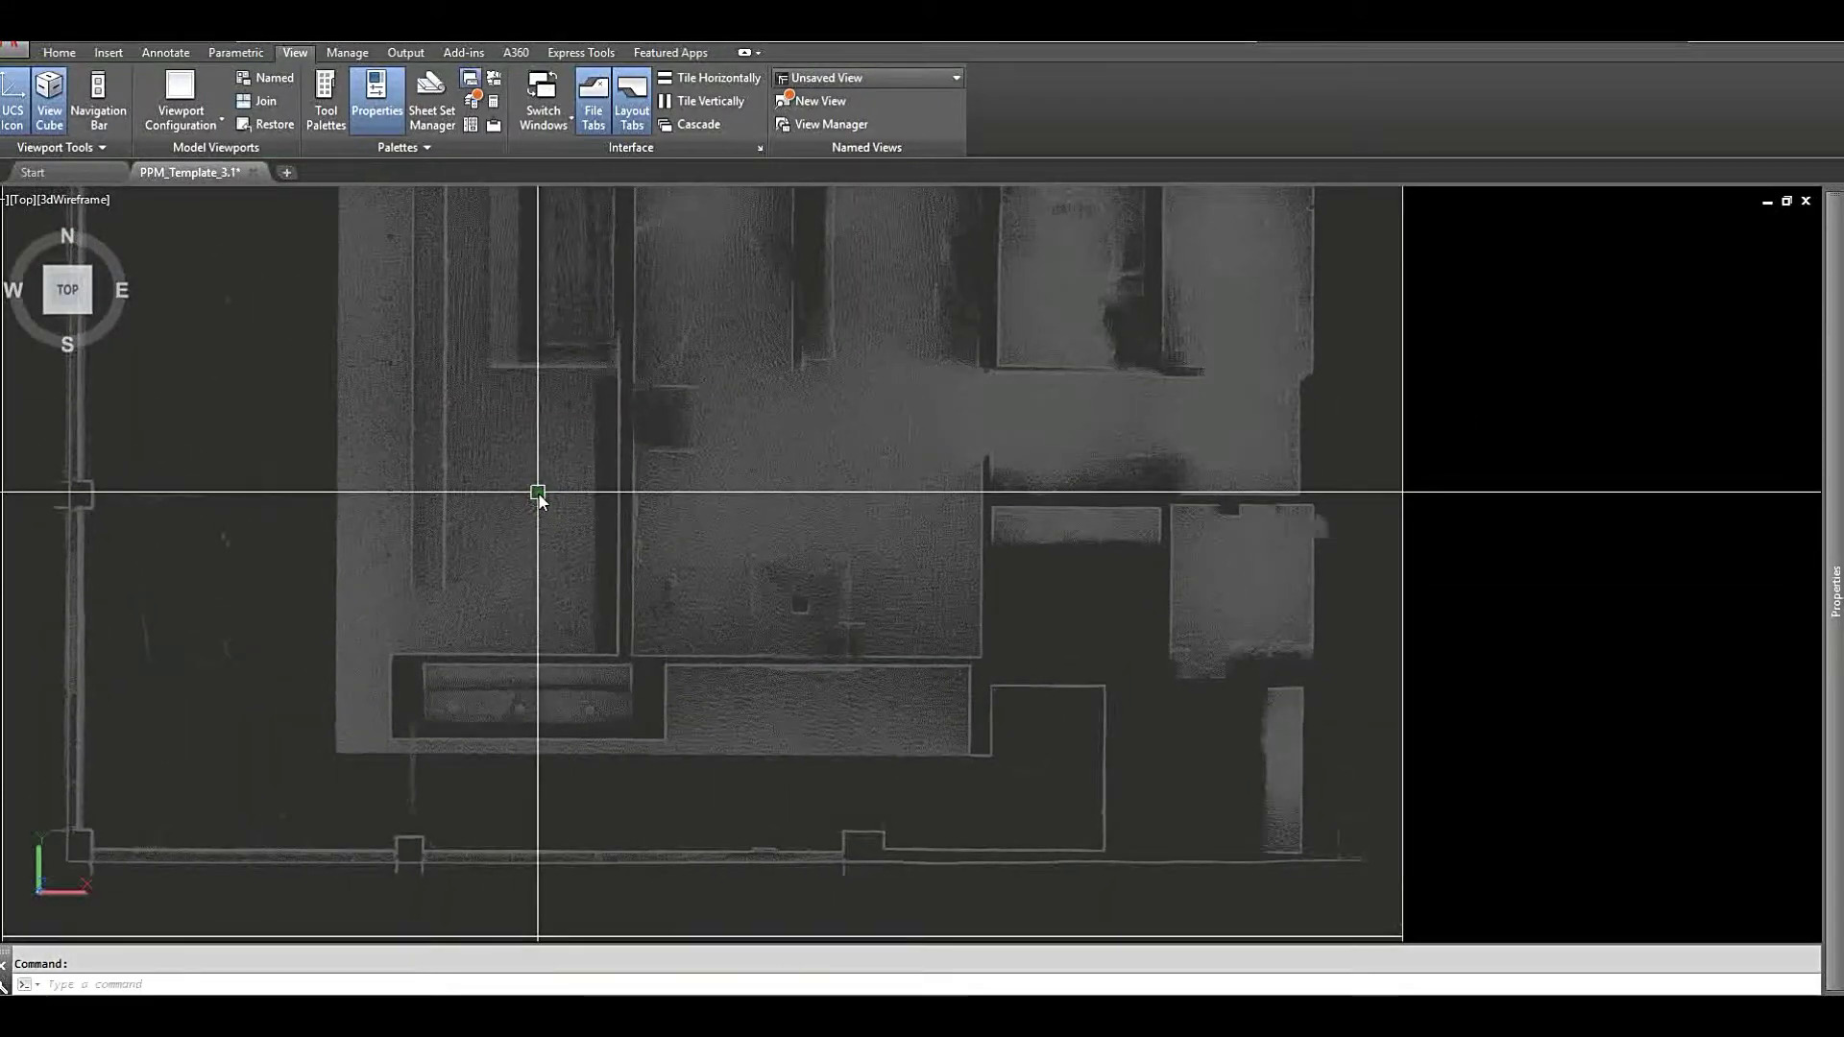
{"action": "scroll", "coordinate": [538, 493], "scroll_direction": "down", "scroll_amount": 2}
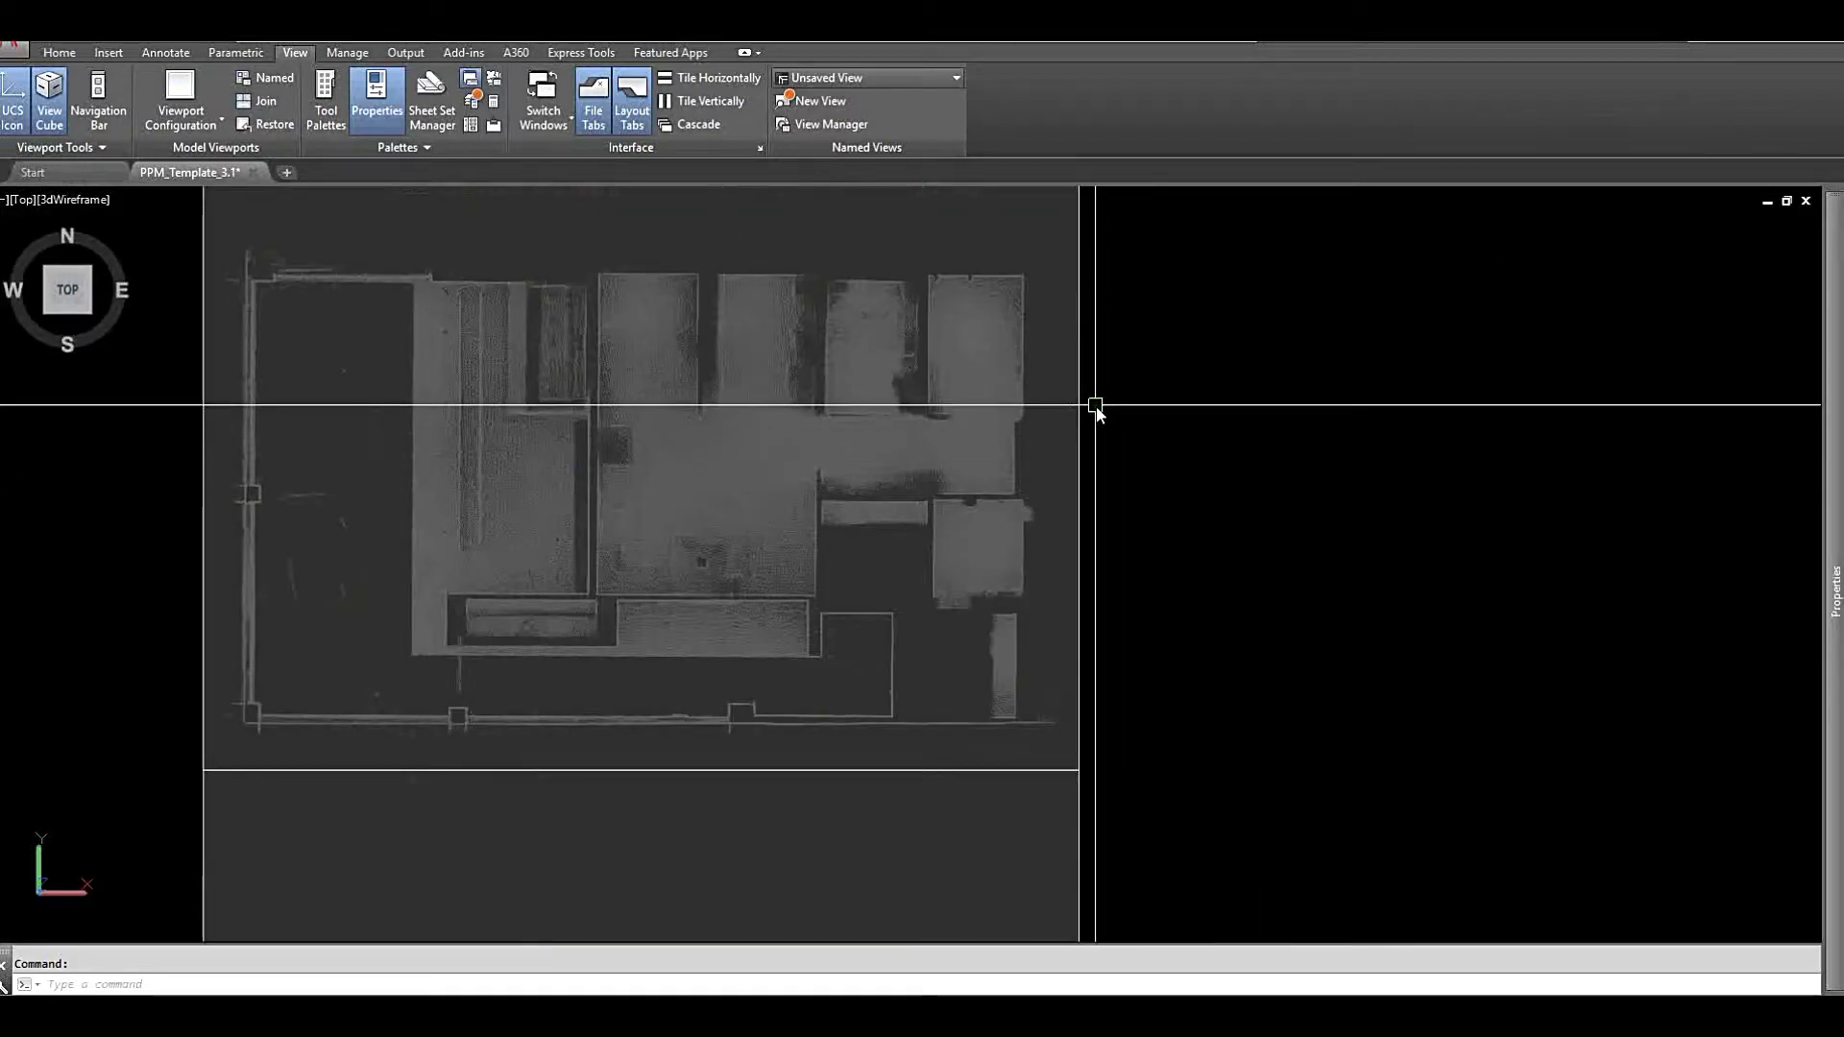
{"action": "scroll", "coordinate": [1095, 406], "scroll_direction": "down", "scroll_amount": 2}
{"action": "middle_click_drag", "start_coordinate": [1079, 383], "coordinate": [1054, 462]}
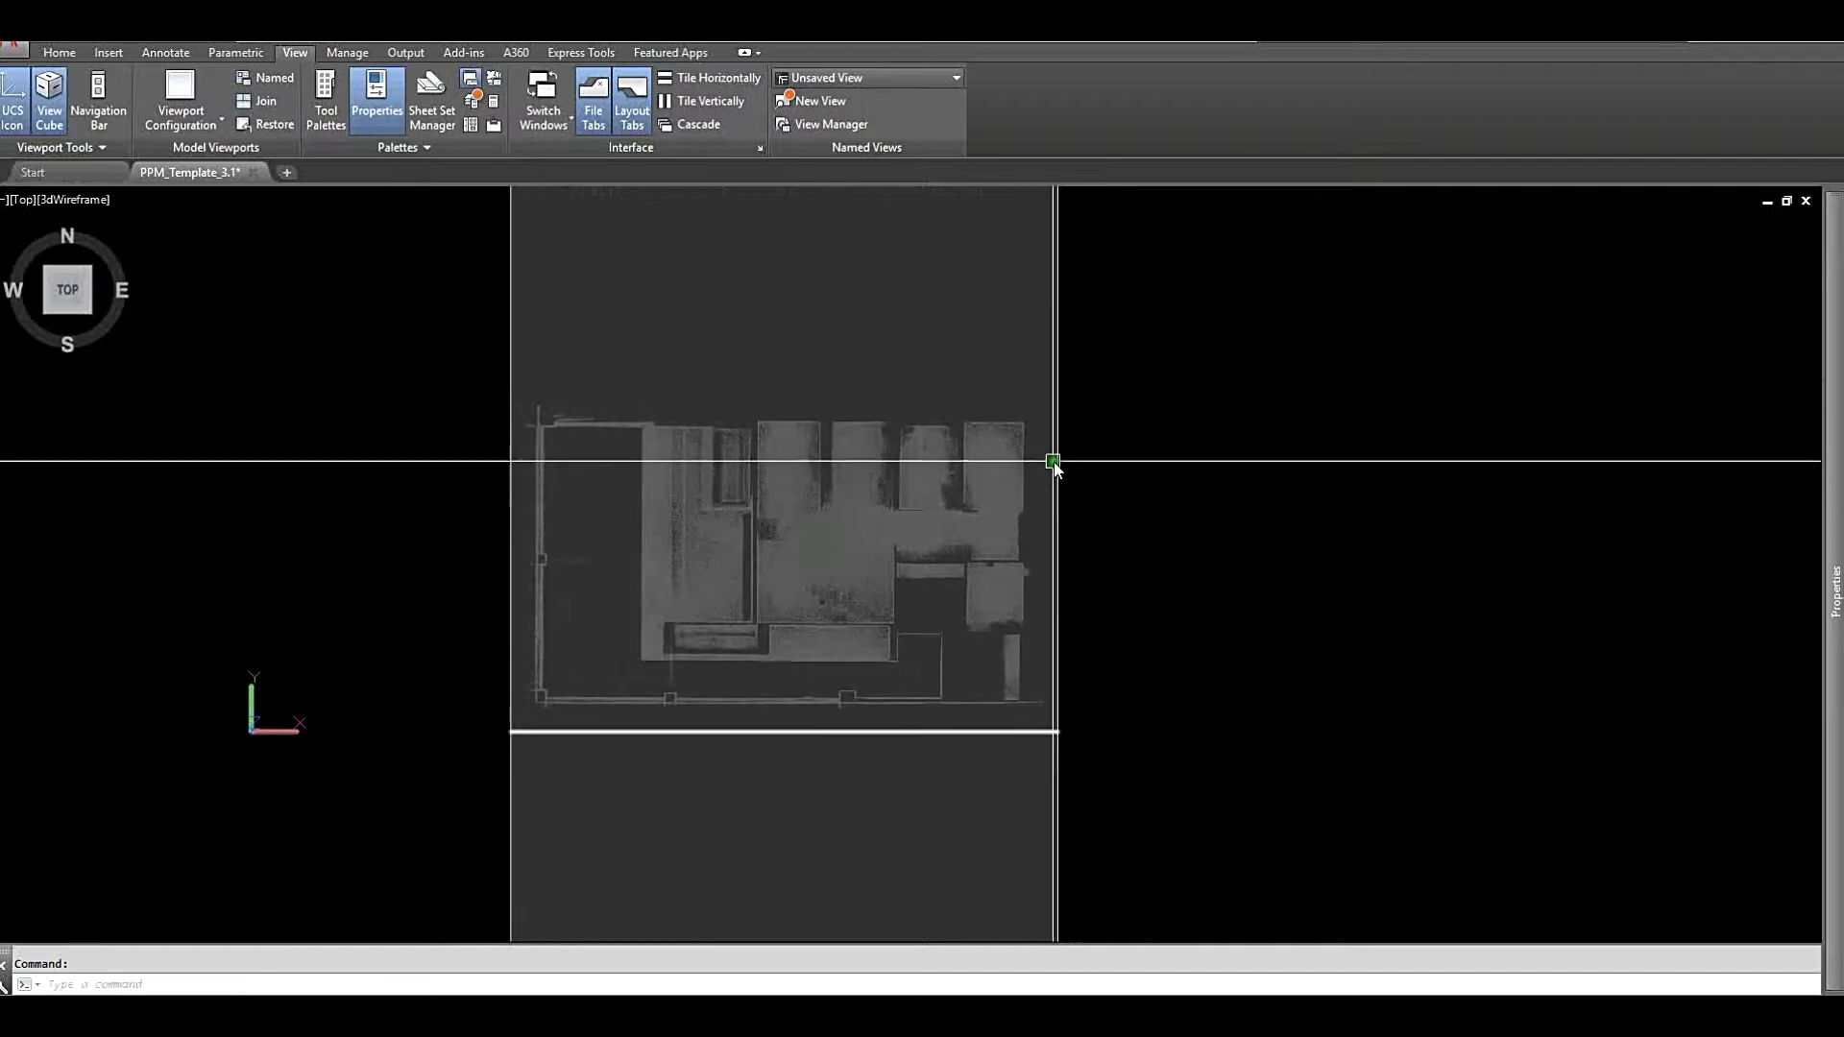
Select the horizontal slice in plan and set its section offset to -36
{"action": "left_click", "coordinate": [1056, 387]}
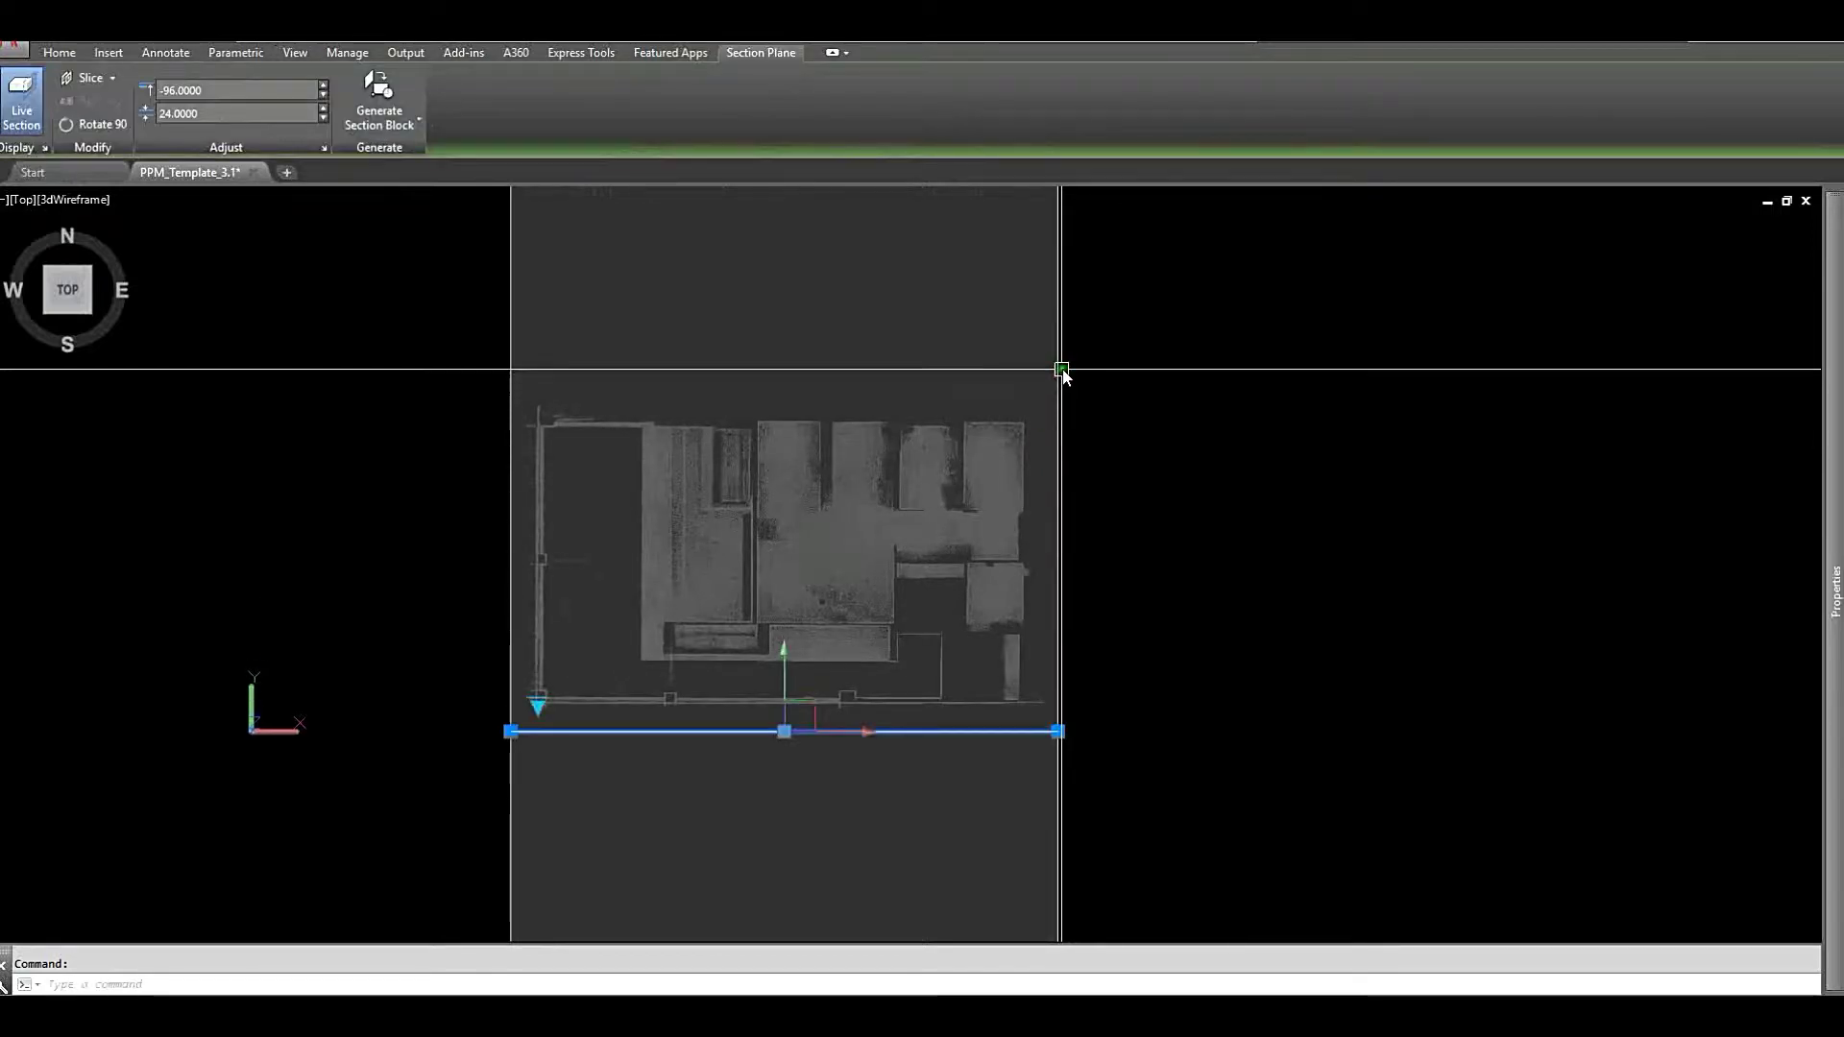
{"action": "left_click", "coordinate": [214, 92]}
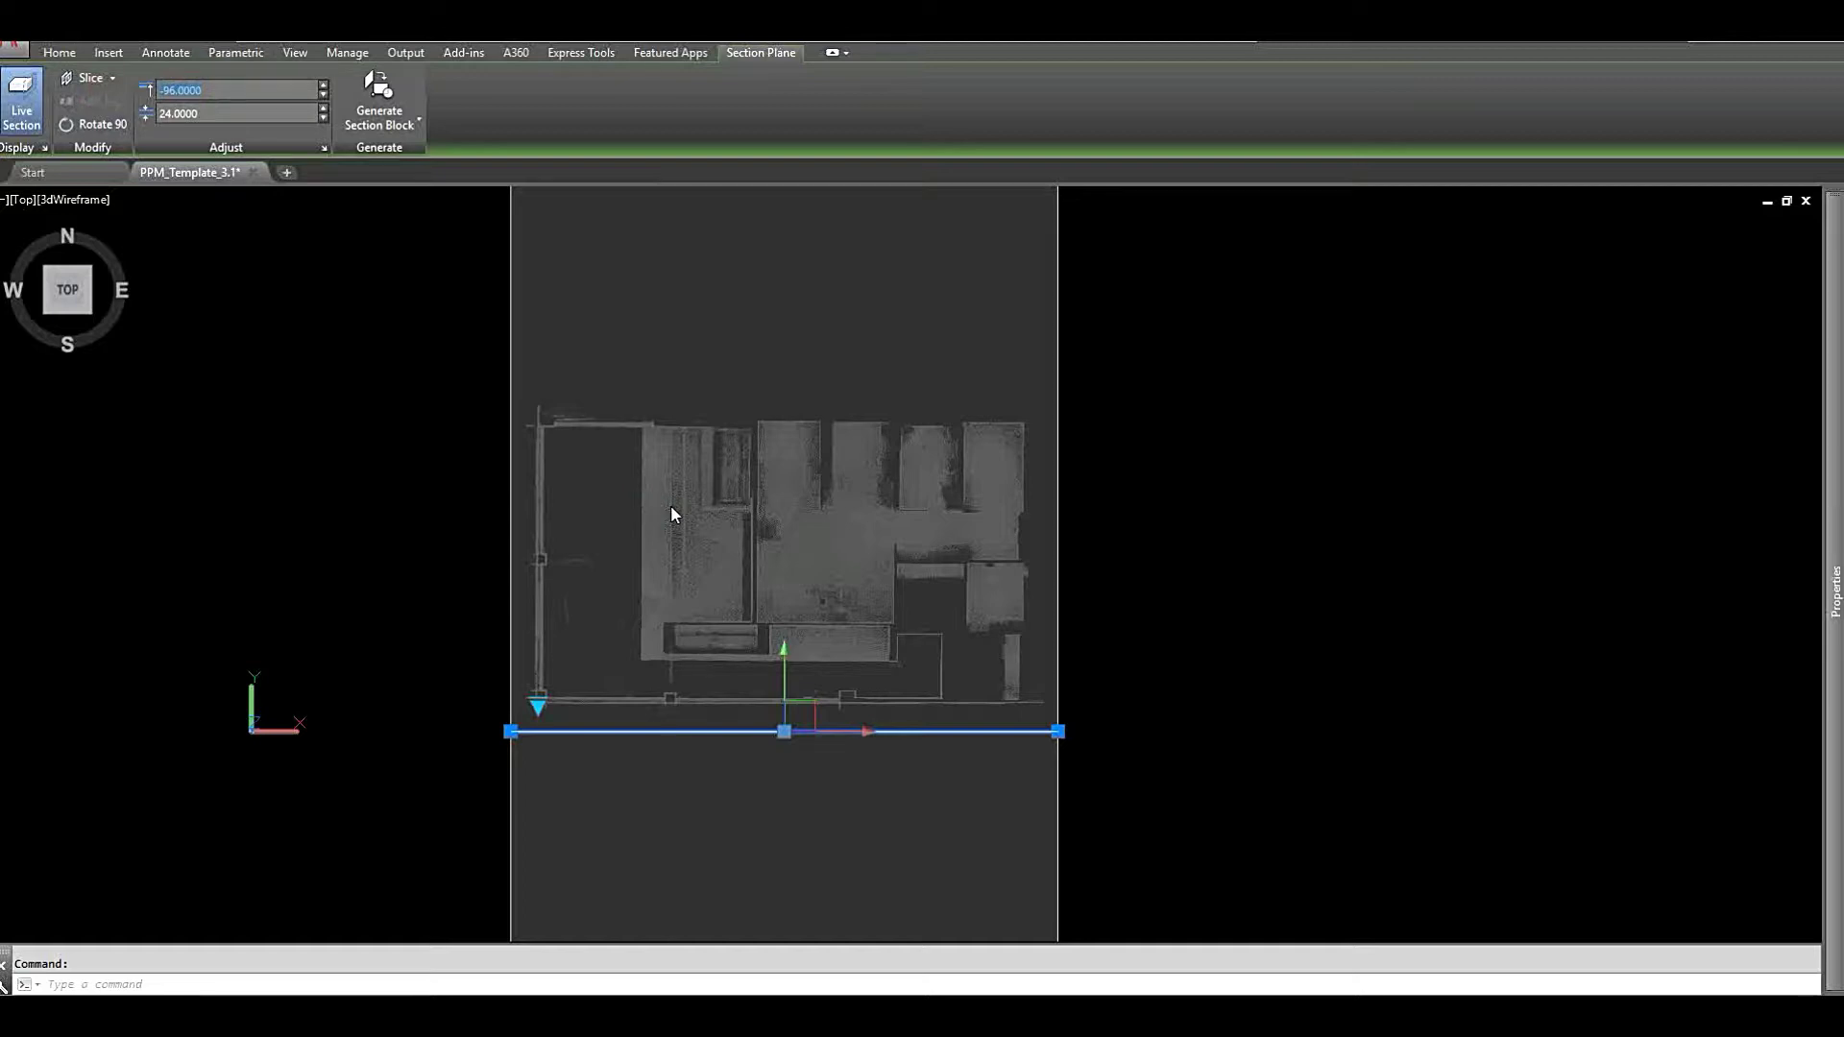
{"action": "type", "text": "-5"}
{"action": "key", "text": "Return"}
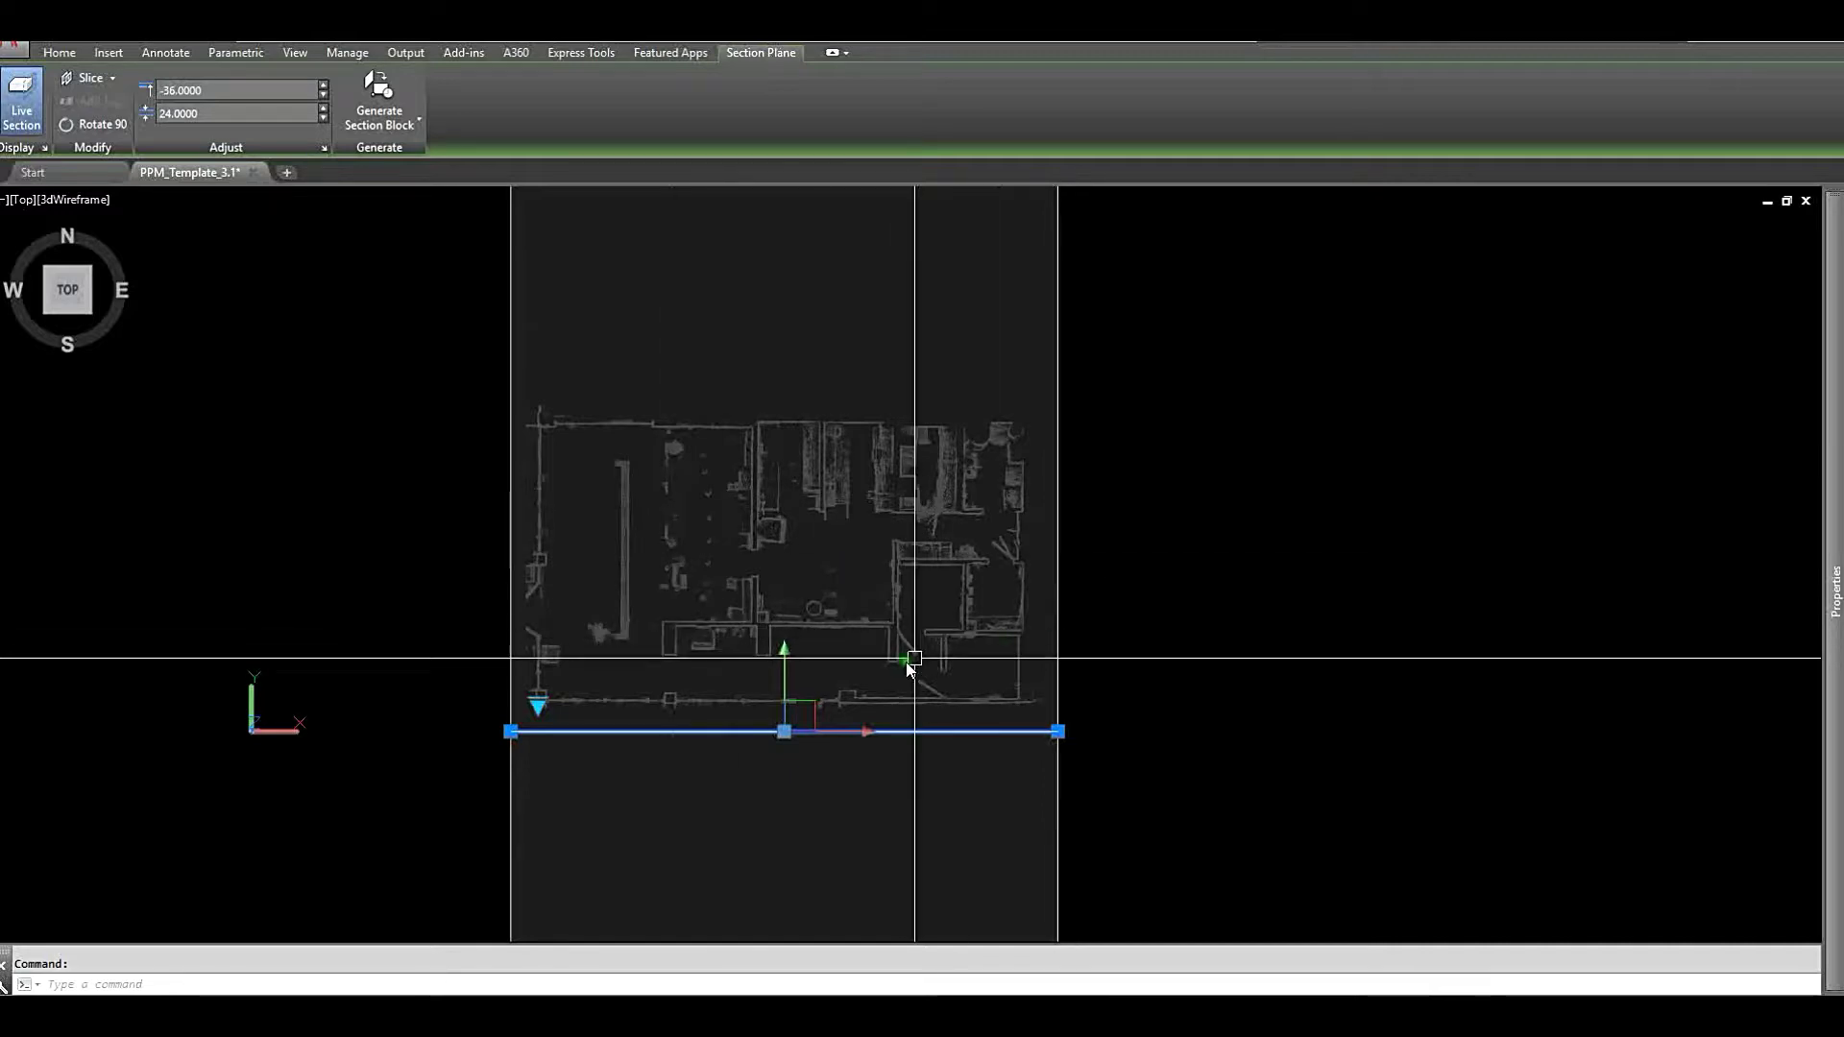
Set the slice's section offset to -24 and inspect the furniture and walls it cuts across the whole plan
{"action": "scroll", "coordinate": [912, 661], "scroll_direction": "up", "scroll_amount": 3}
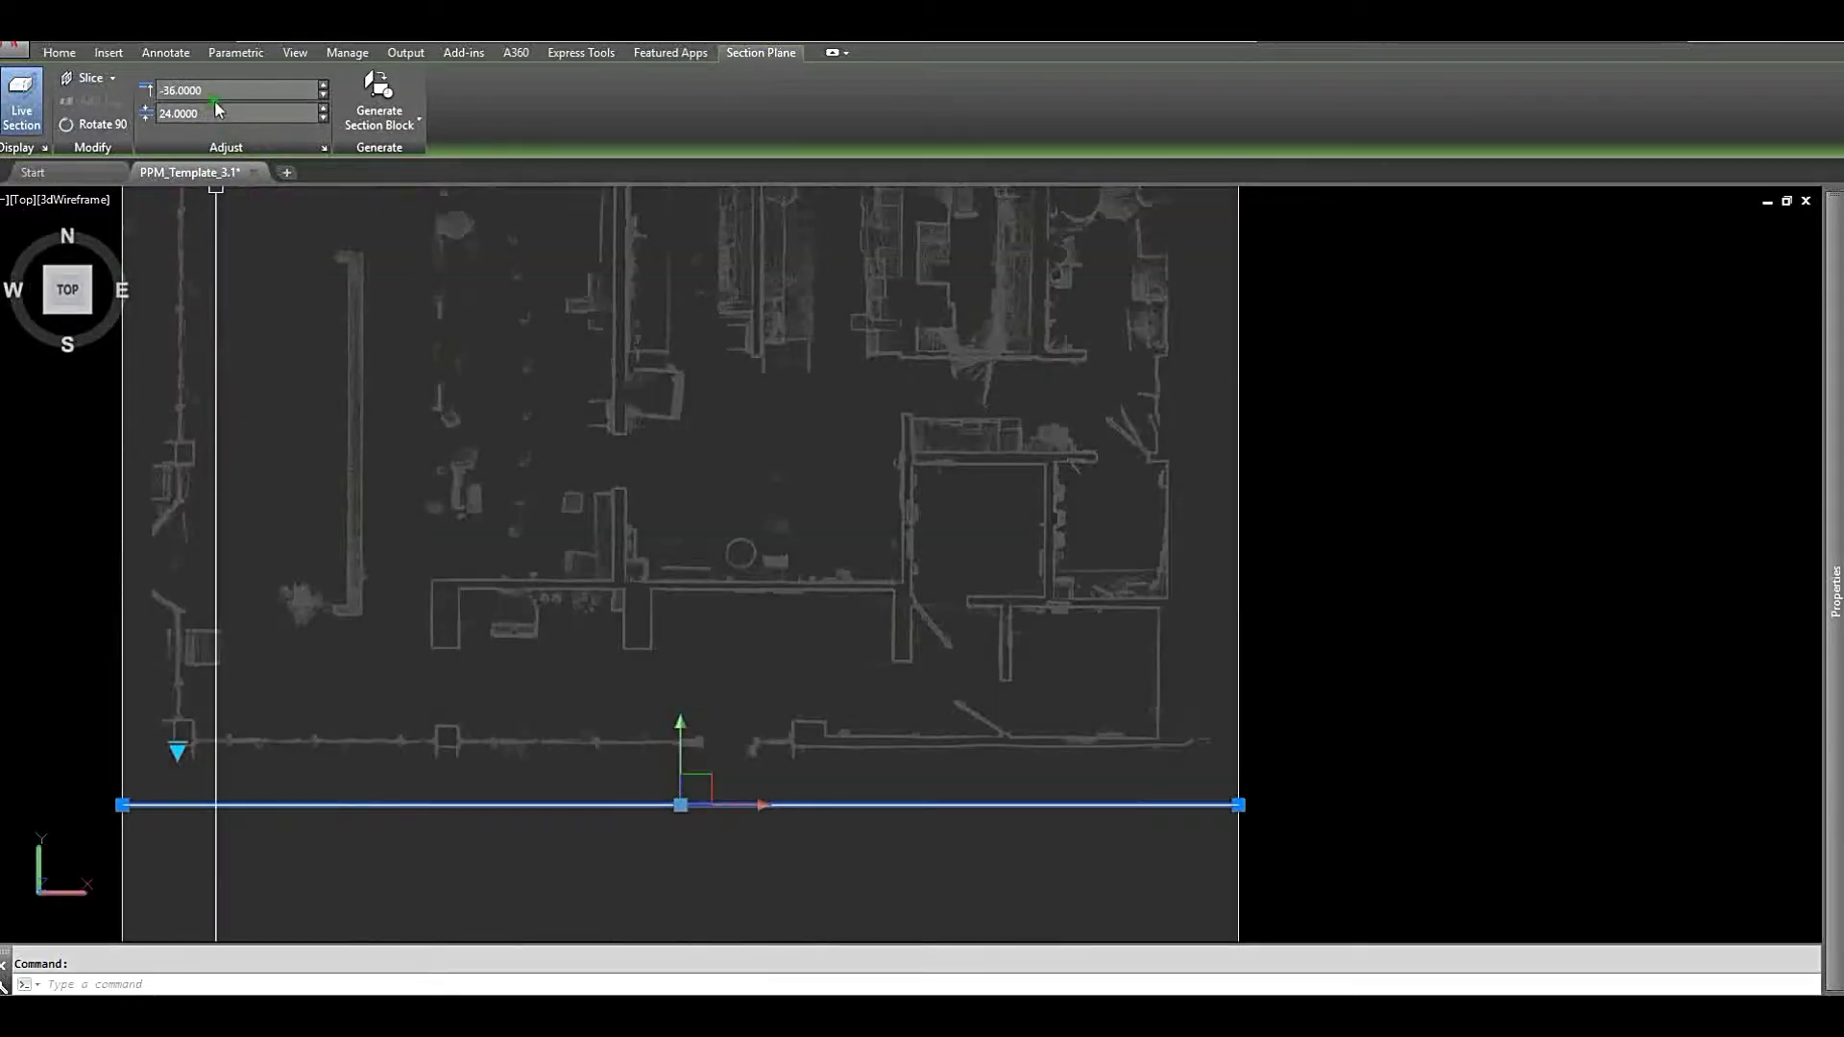
{"action": "left_click", "coordinate": [215, 92]}
{"action": "type", "text": "-"}
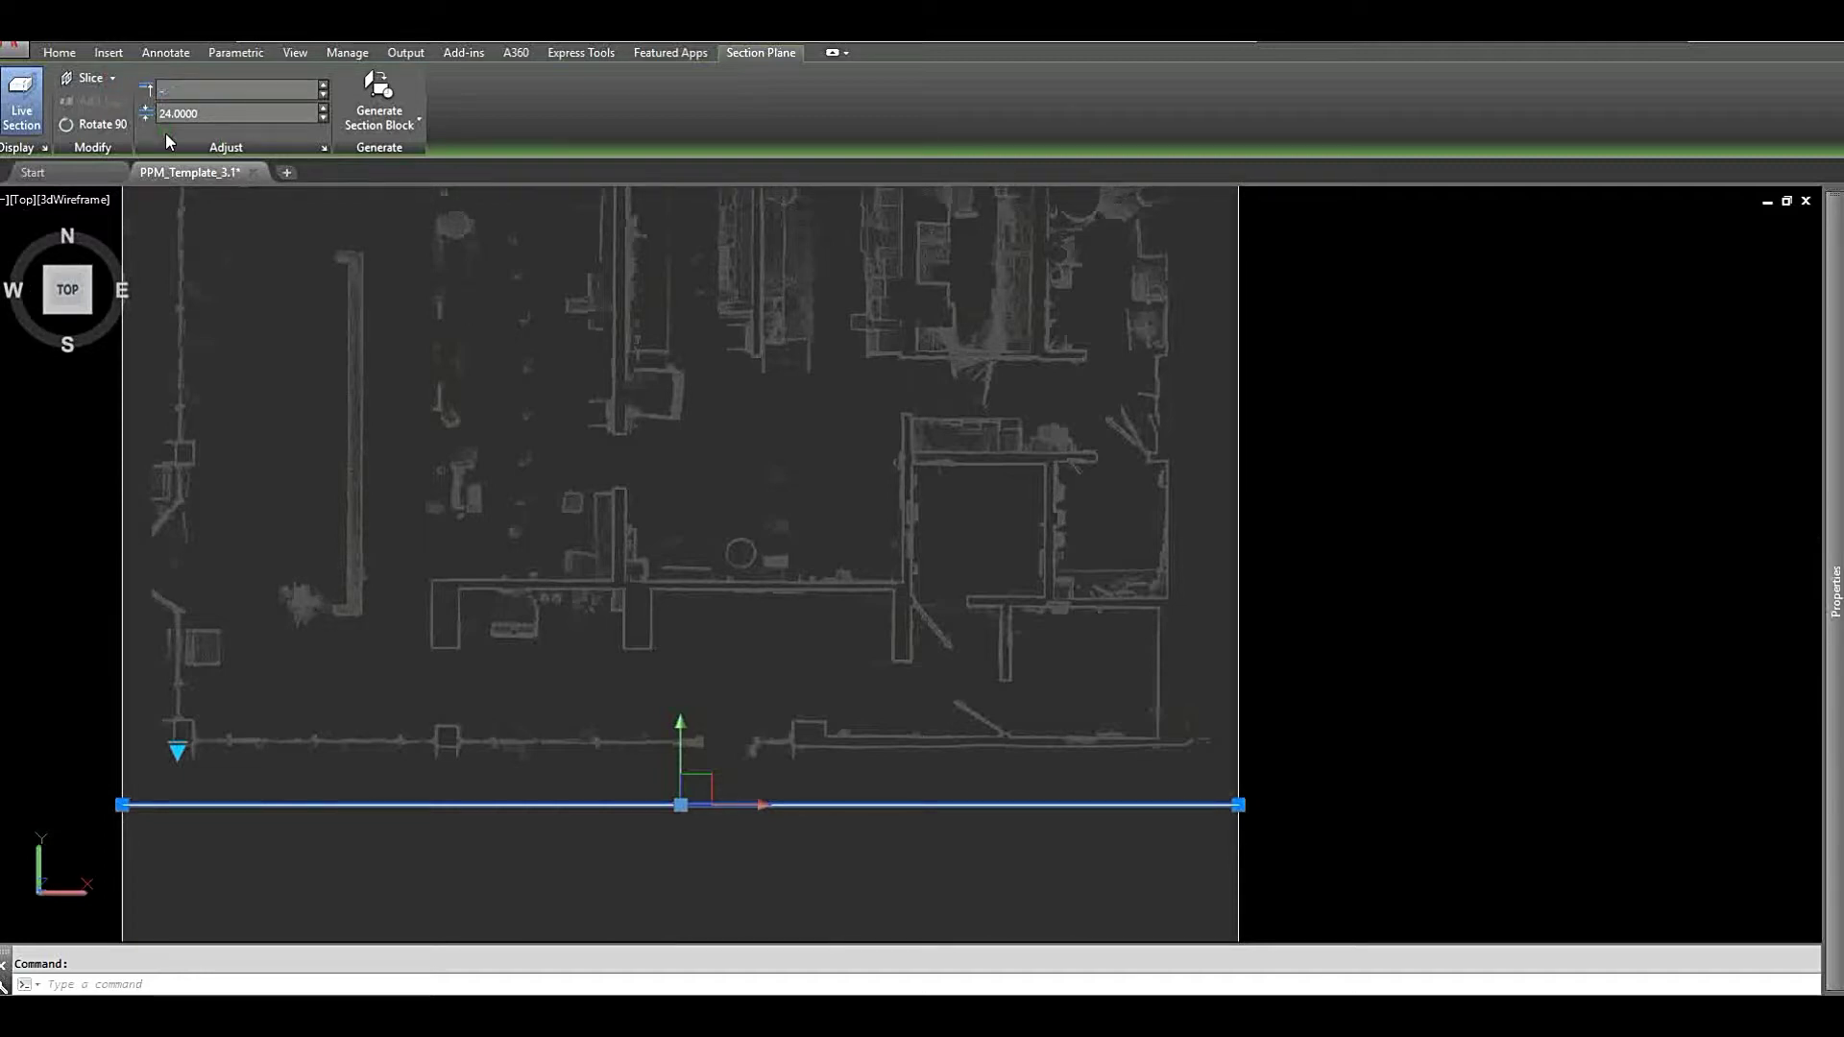
{"action": "type", "text": "24"}
{"action": "key", "text": "Return"}
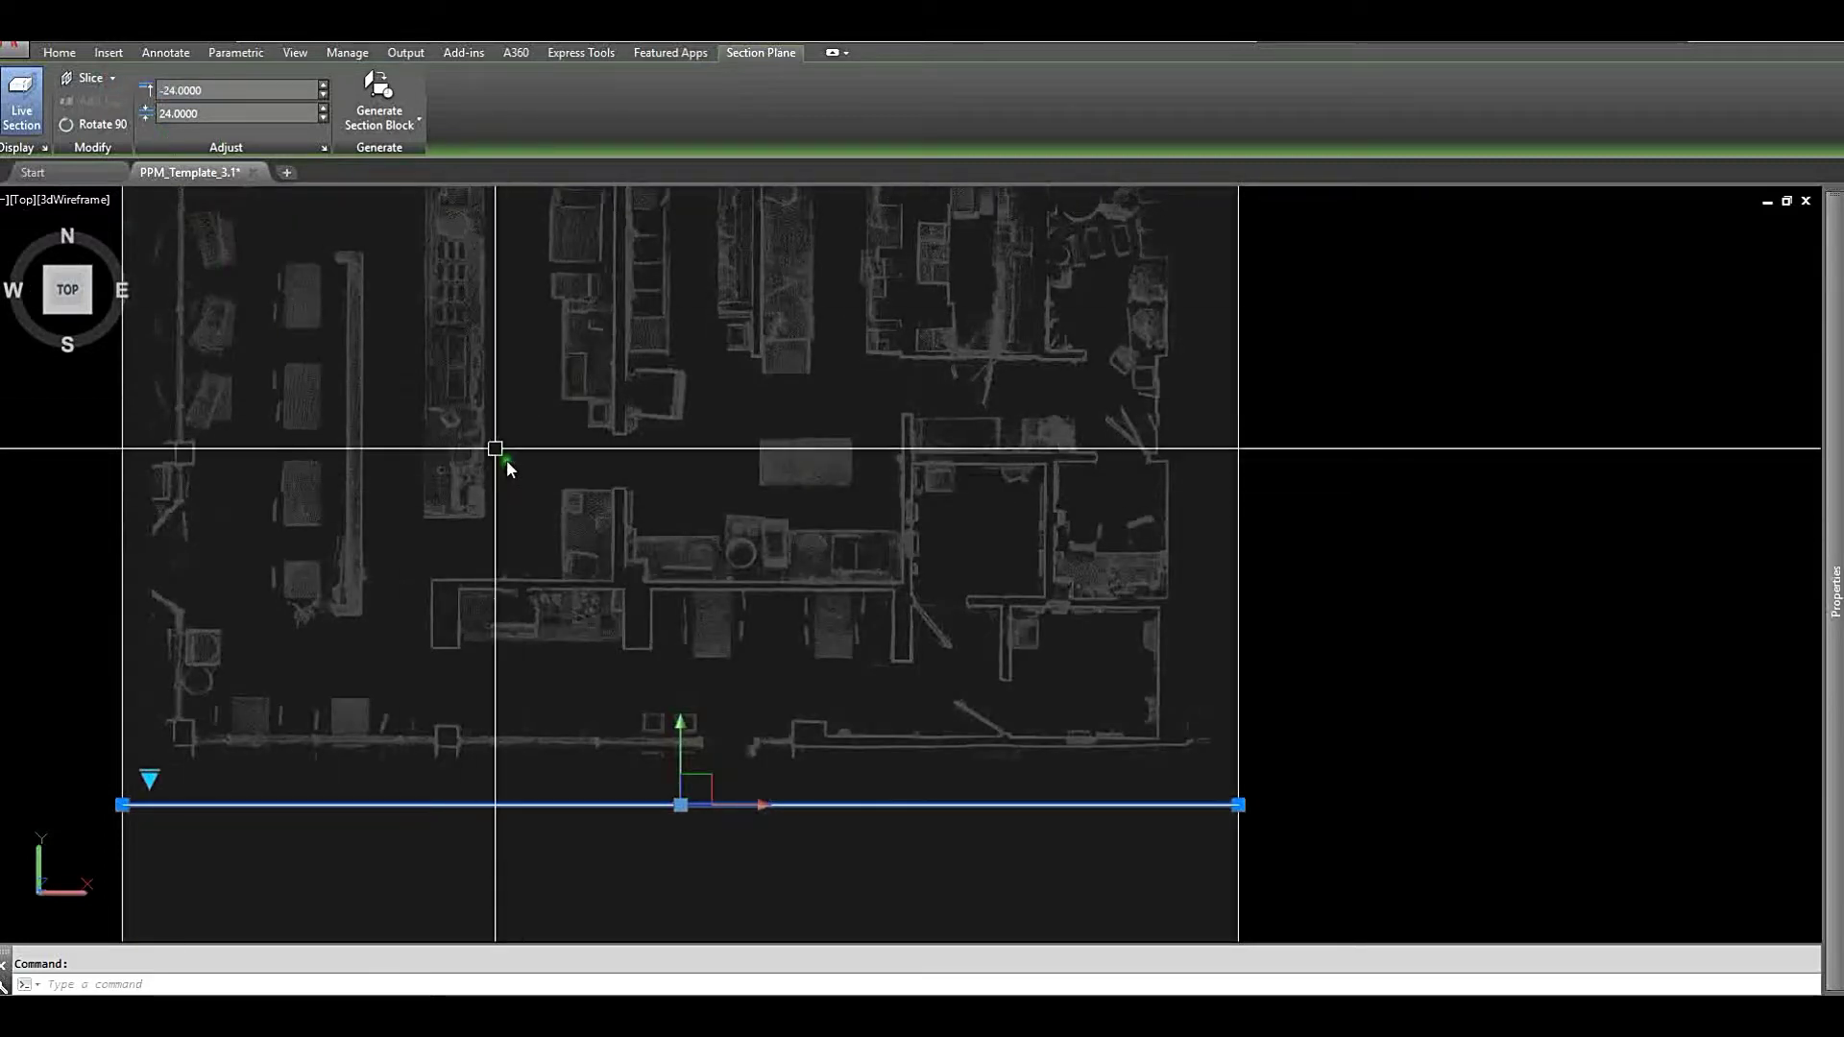
{"action": "middle_click_drag", "start_coordinate": [539, 353], "coordinate": [516, 441]}
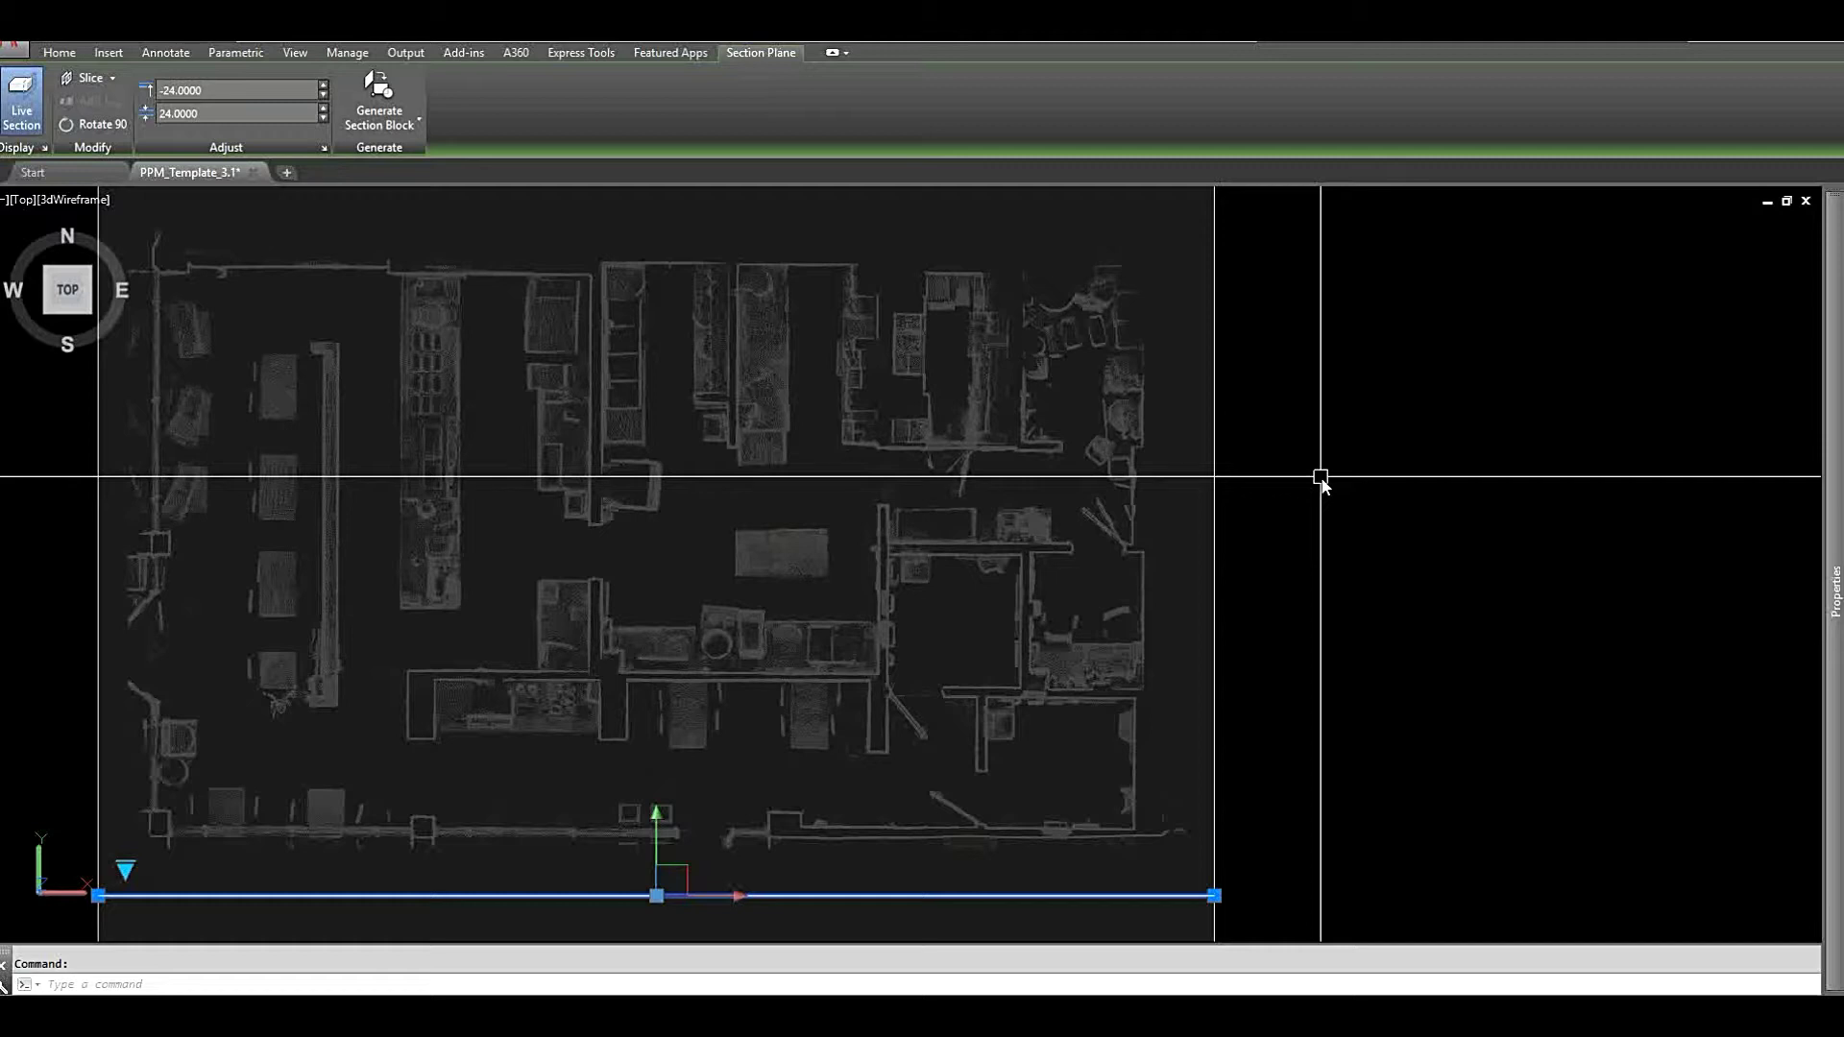
{"action": "scroll", "coordinate": [1321, 476], "scroll_direction": "down", "scroll_amount": 2}
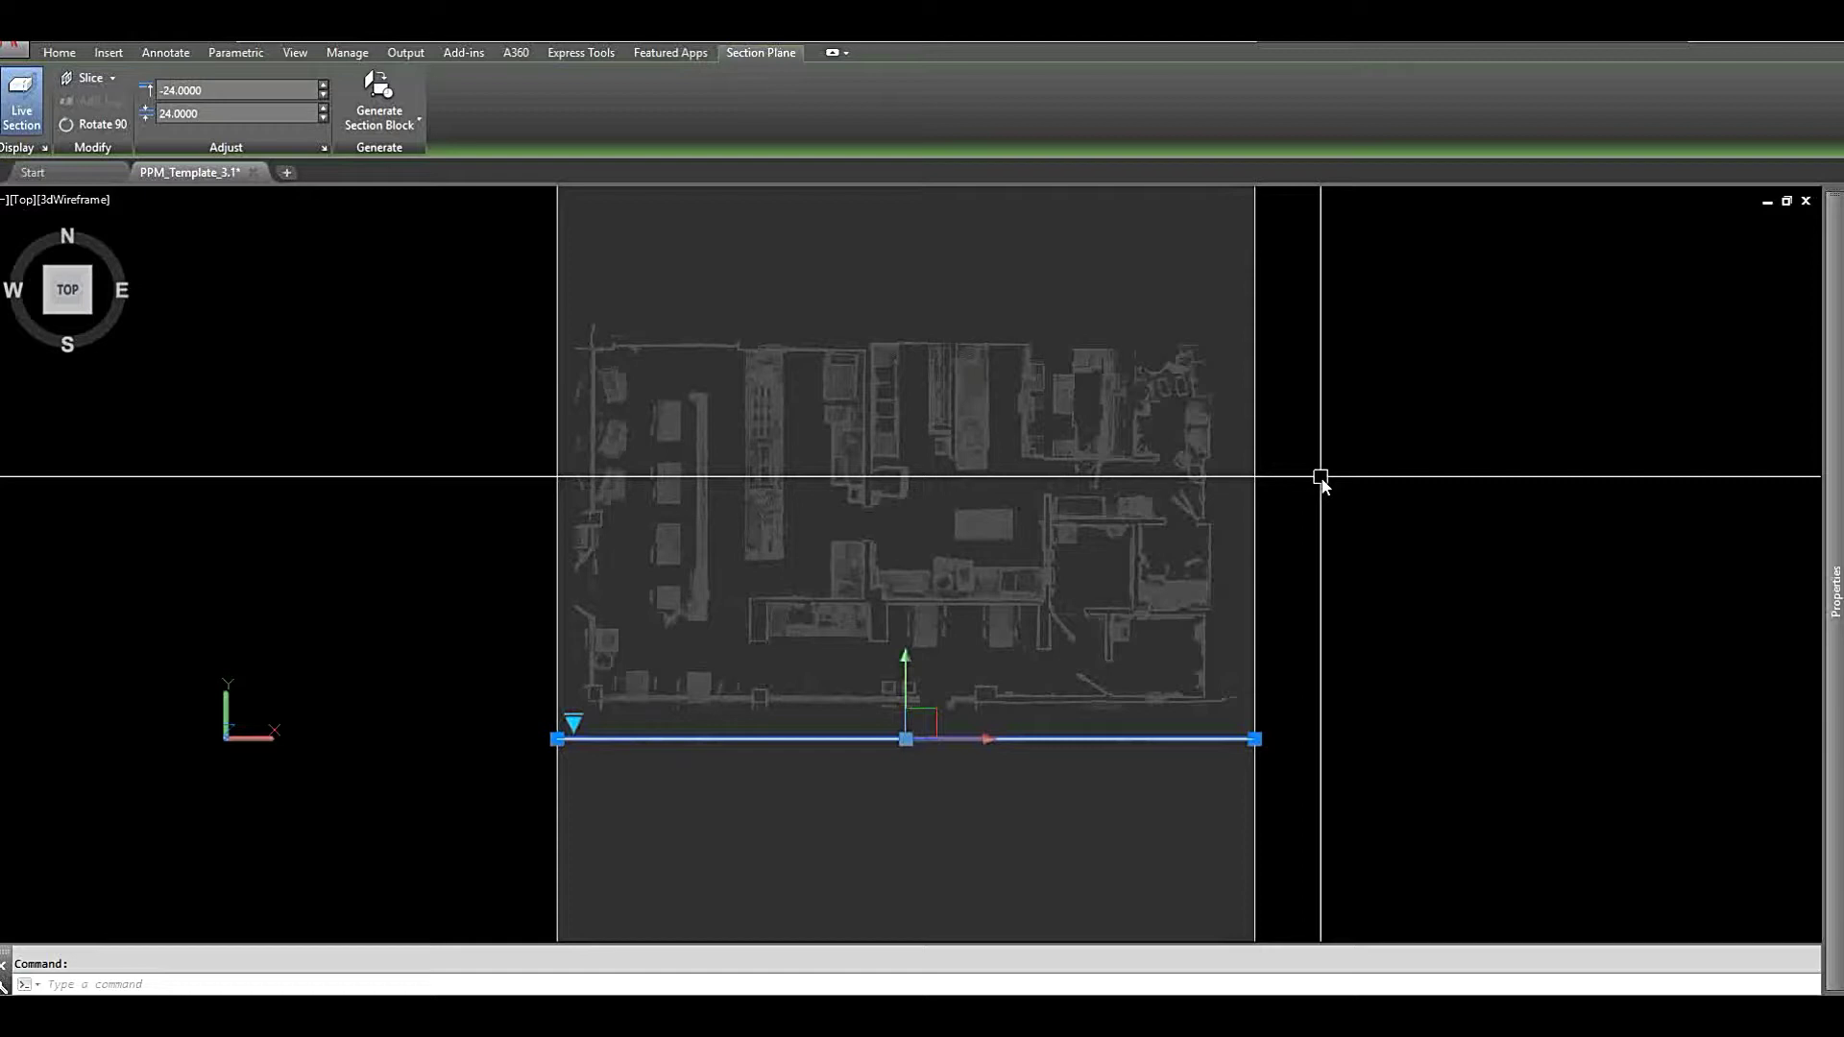
{"action": "middle_click_drag", "start_coordinate": [989, 399], "coordinate": [825, 476]}
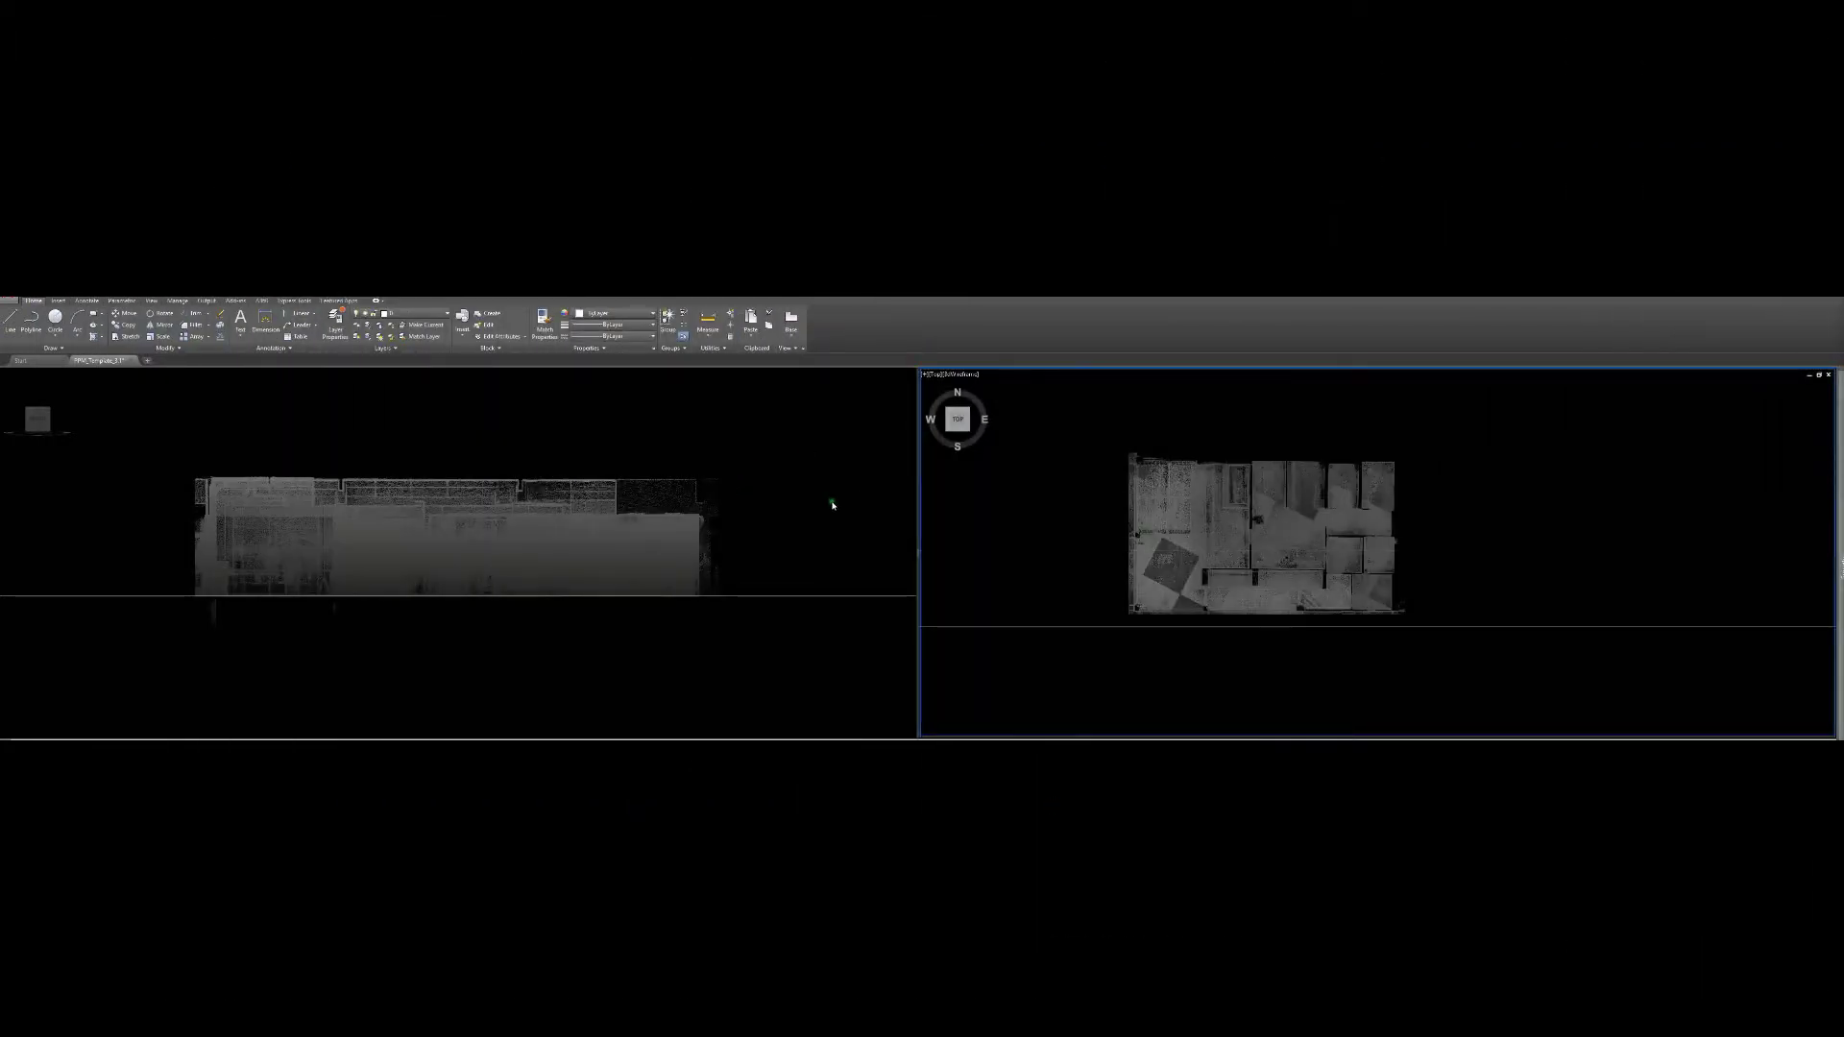
{"action": "left_click", "coordinate": [828, 480]}
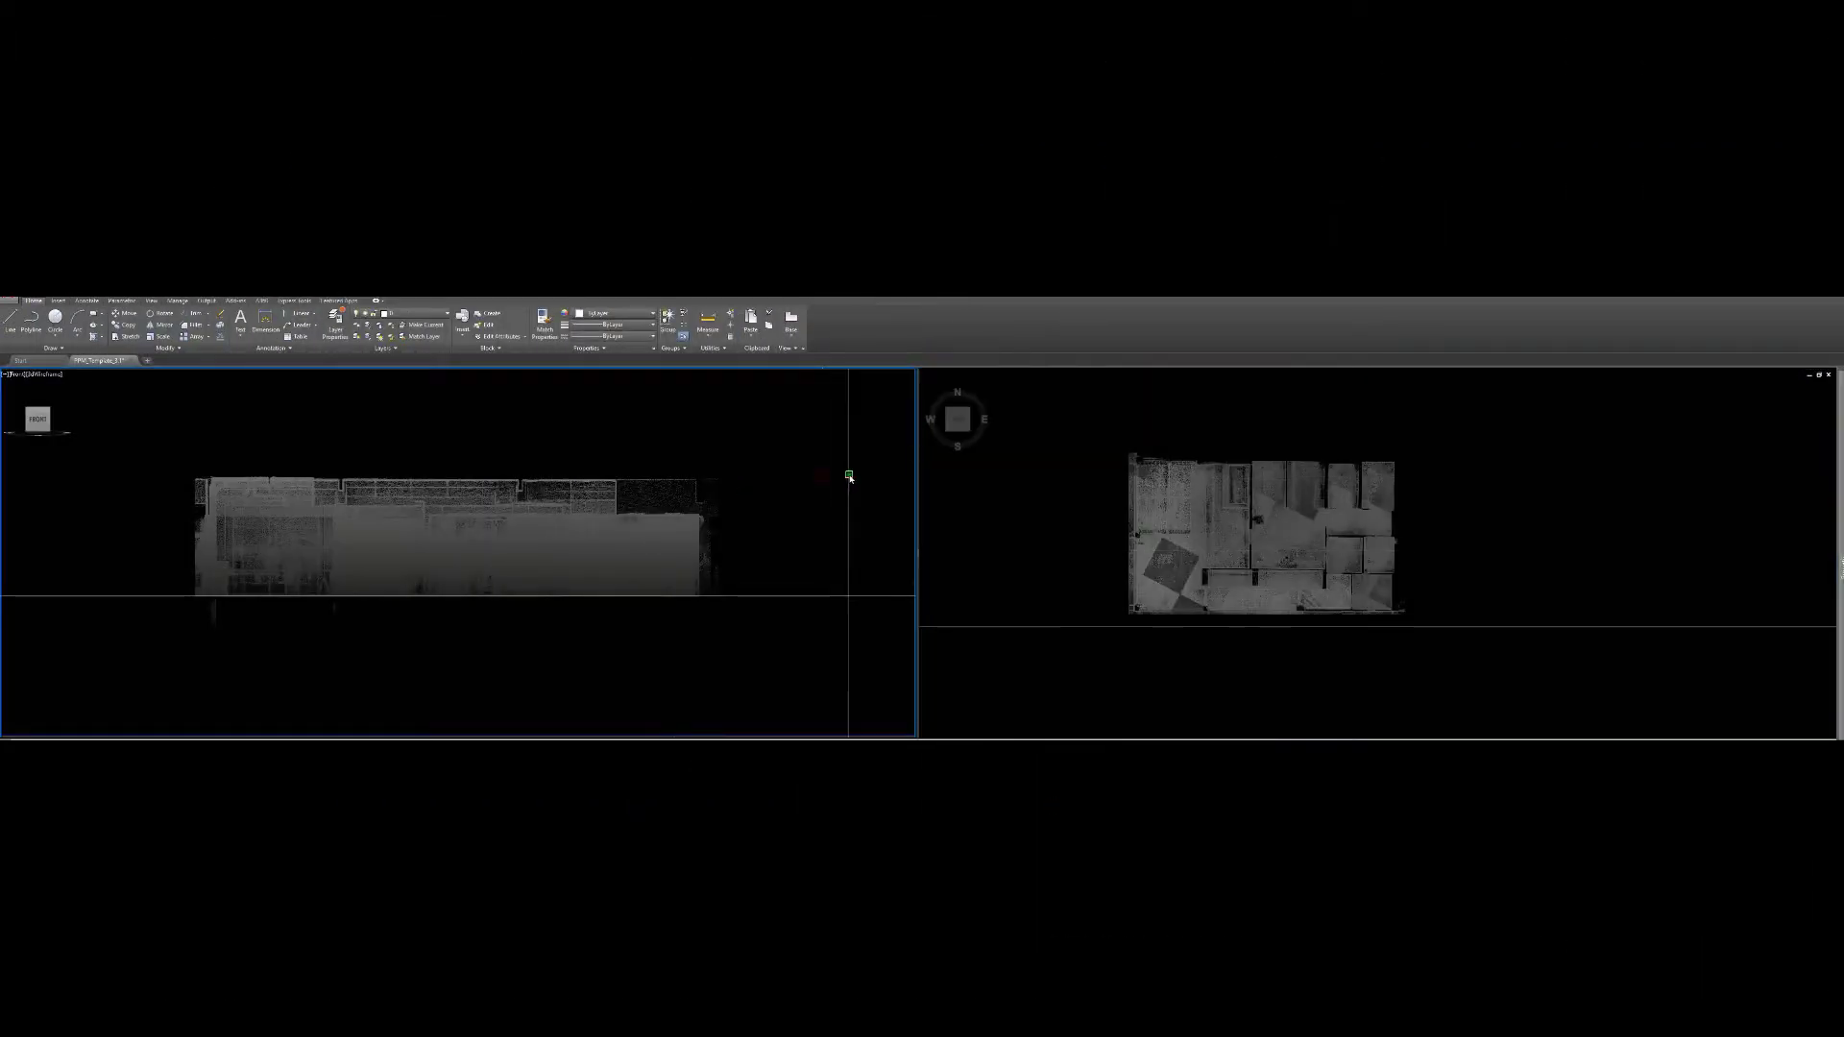
{"action": "left_click", "coordinate": [988, 486]}
{"action": "left_click", "coordinate": [864, 490]}
{"action": "left_click", "coordinate": [1063, 486]}
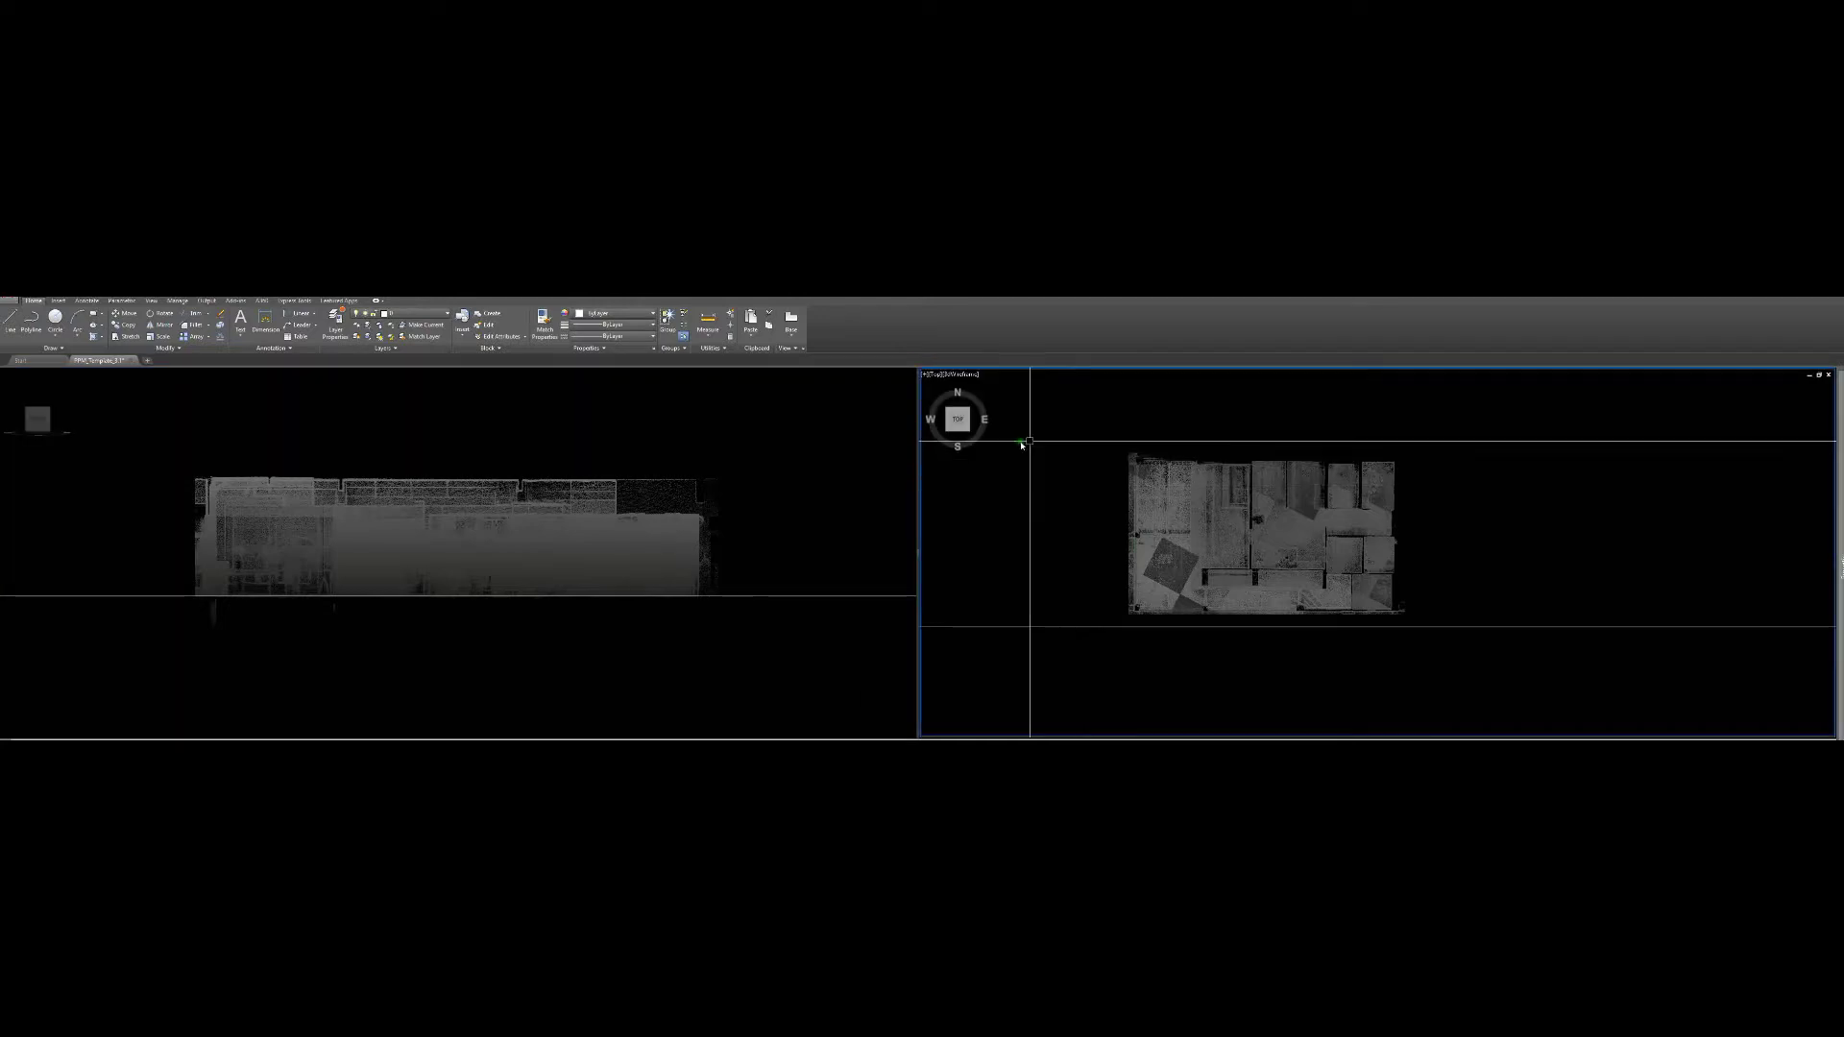
{"action": "left_click", "coordinate": [736, 453]}
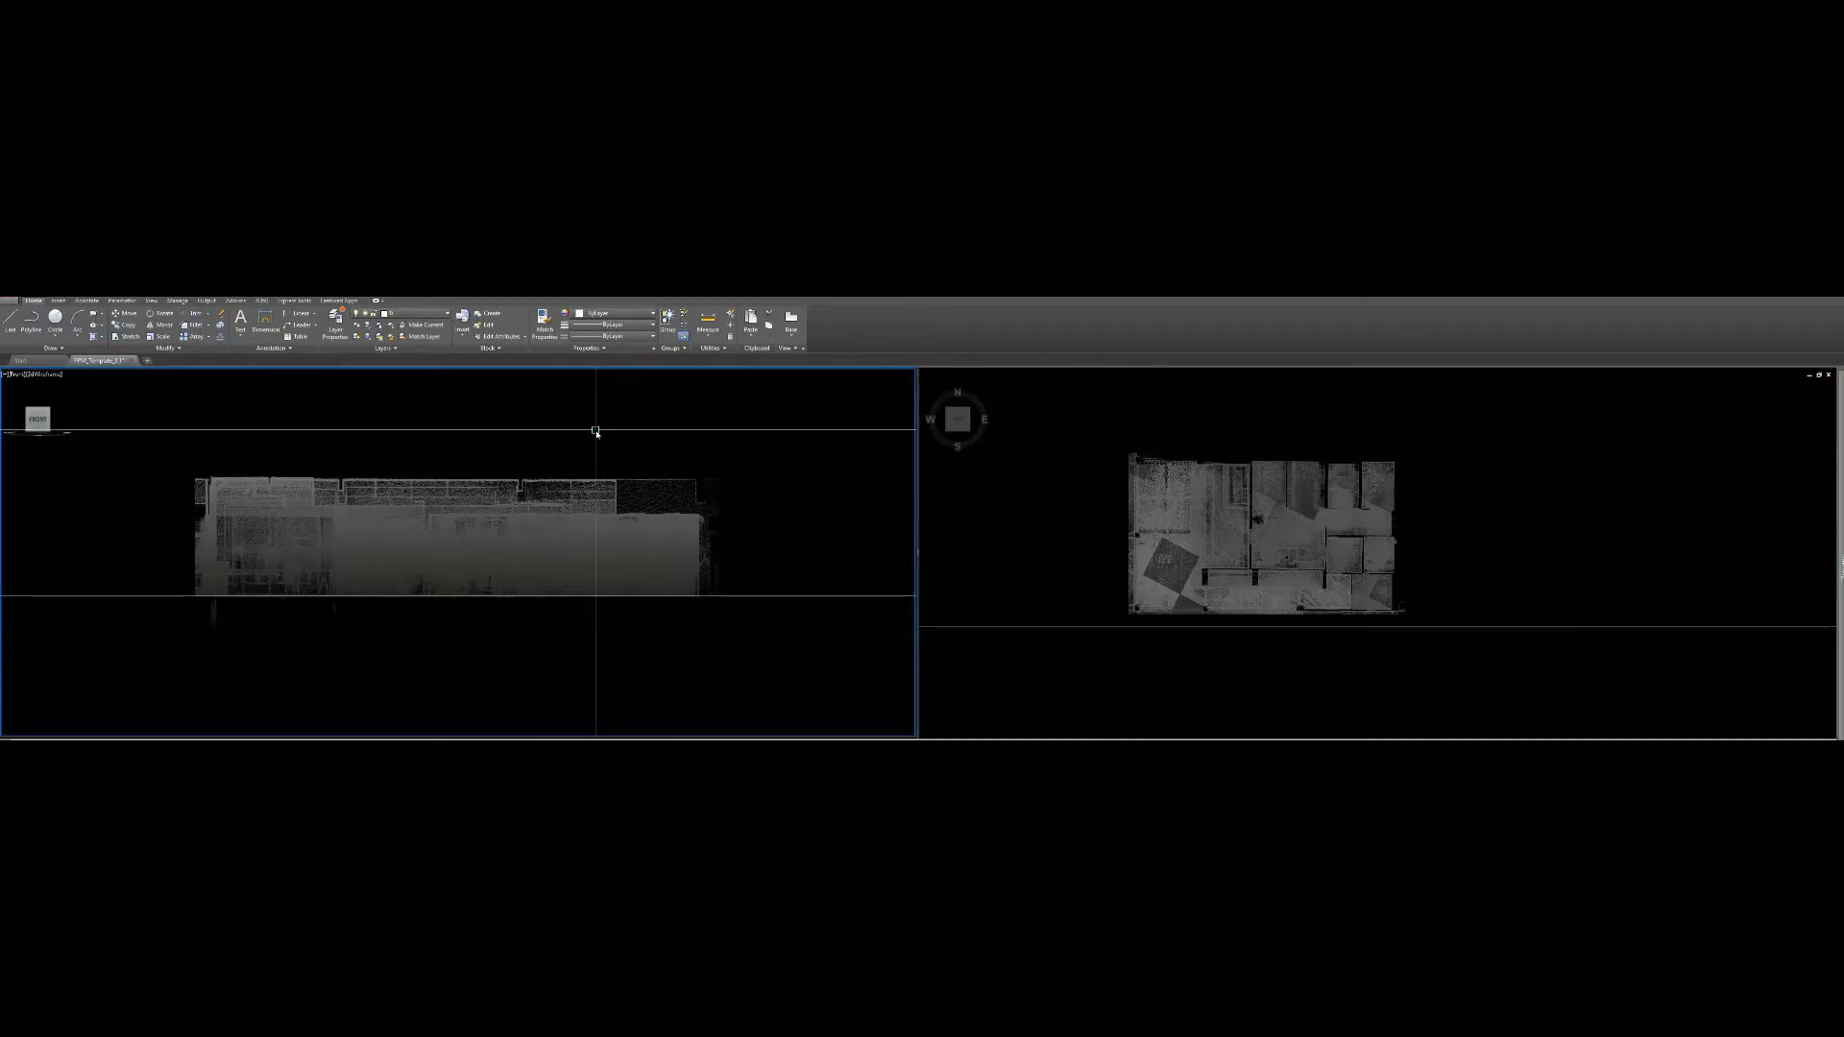
Create a vertical section plane through the point cloud from two points, running east-west in plan across the front part of the building
{"action": "left_click", "coordinate": [1057, 507]}
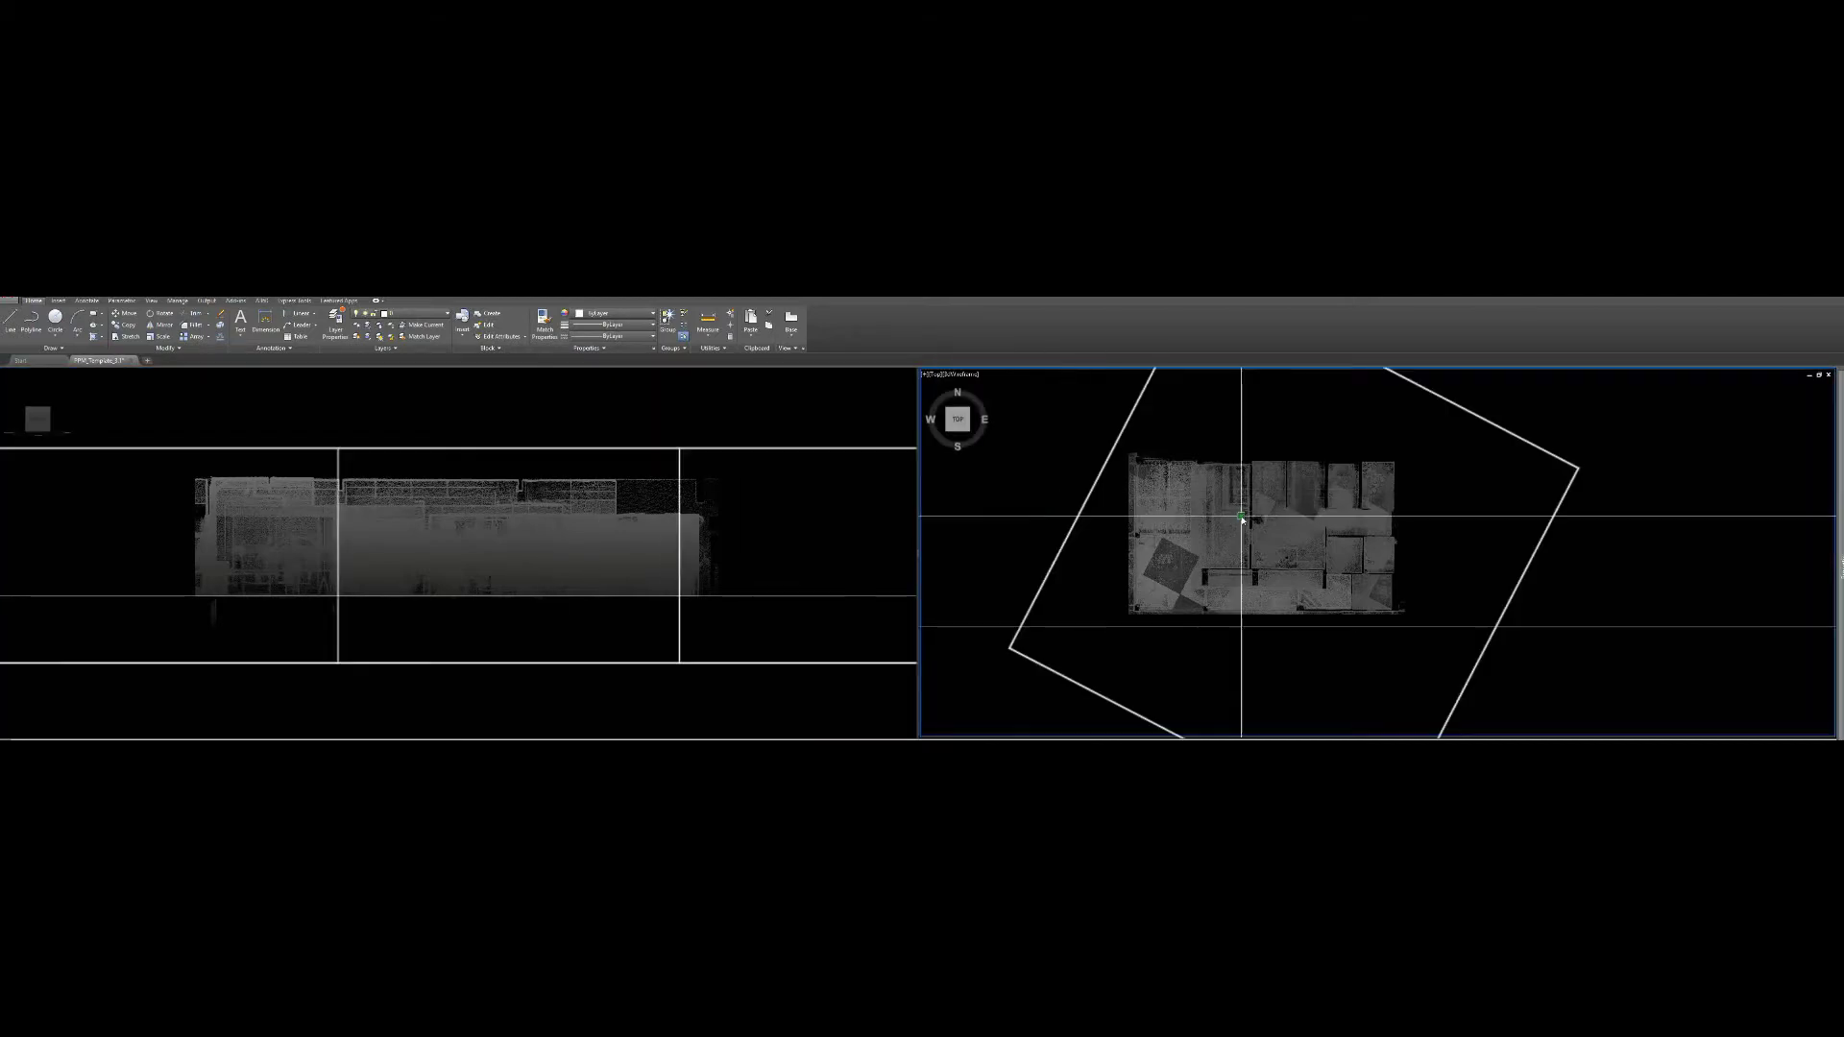
{"action": "middle_click_drag", "start_coordinate": [1241, 517], "coordinate": [1215, 520]}
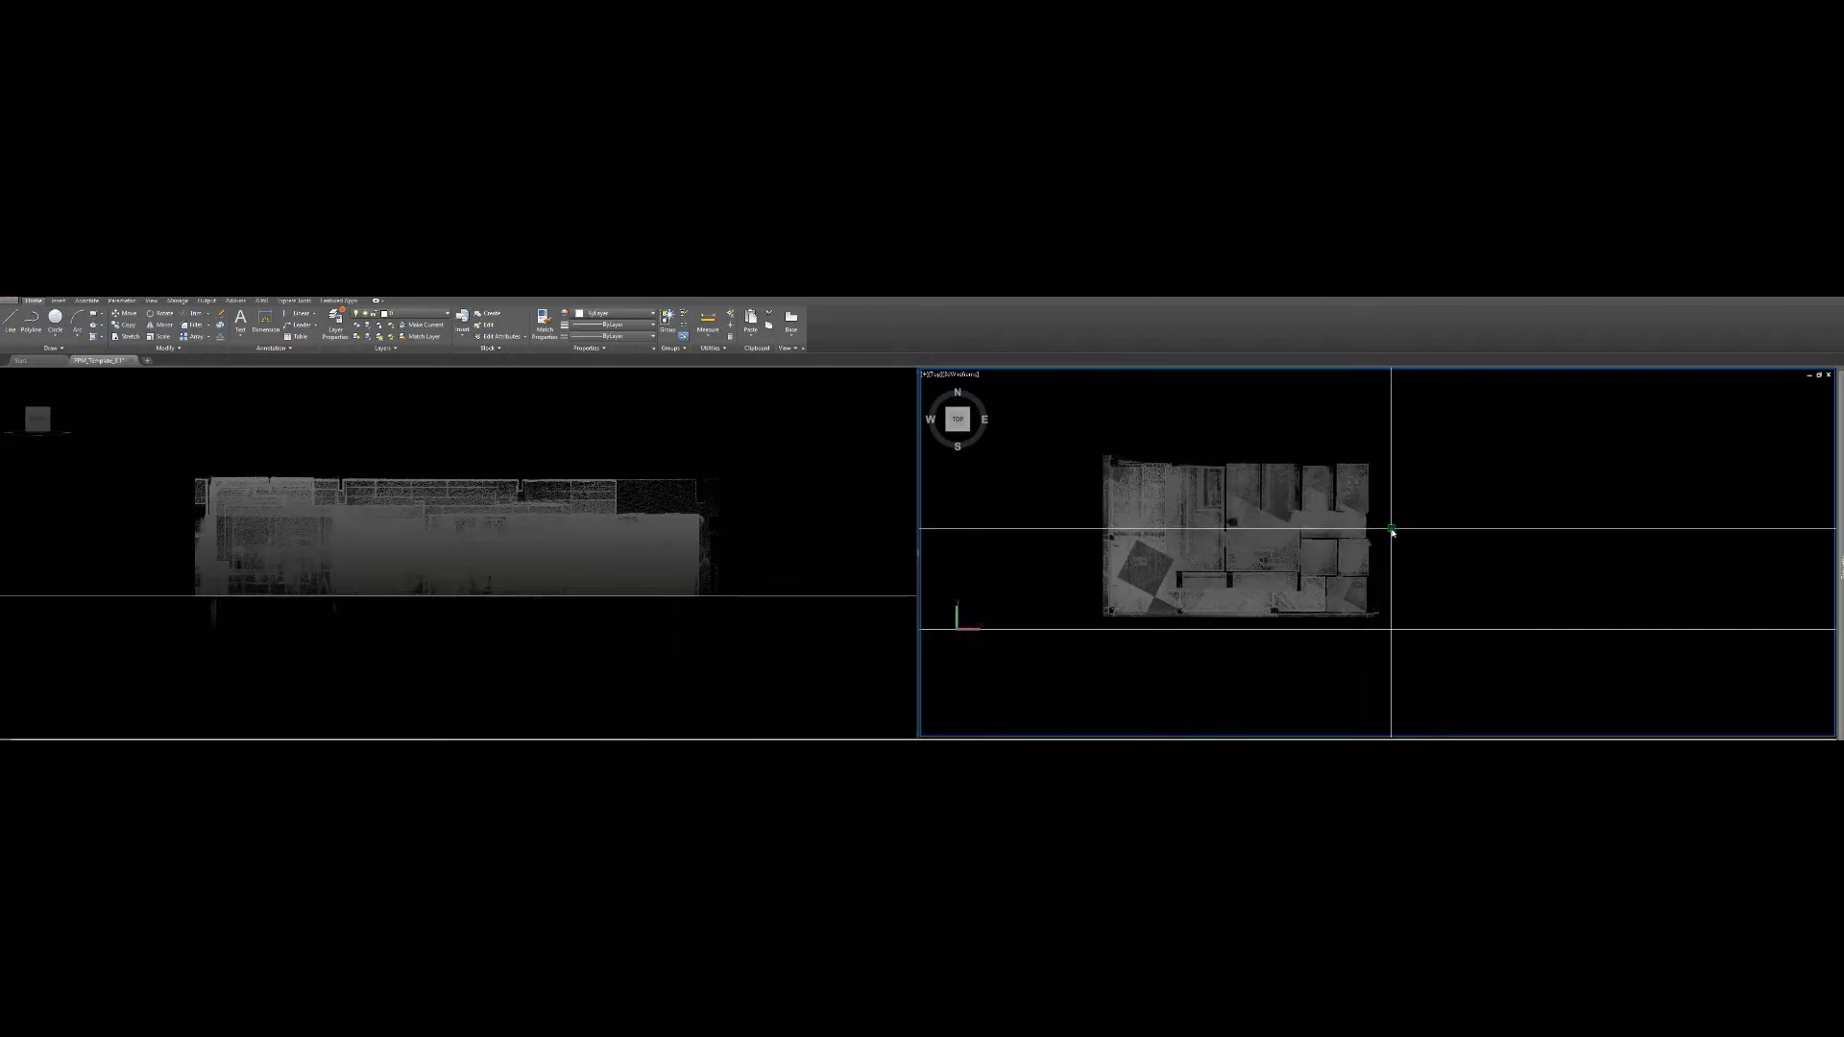
{"action": "left_click", "coordinate": [1277, 545]}
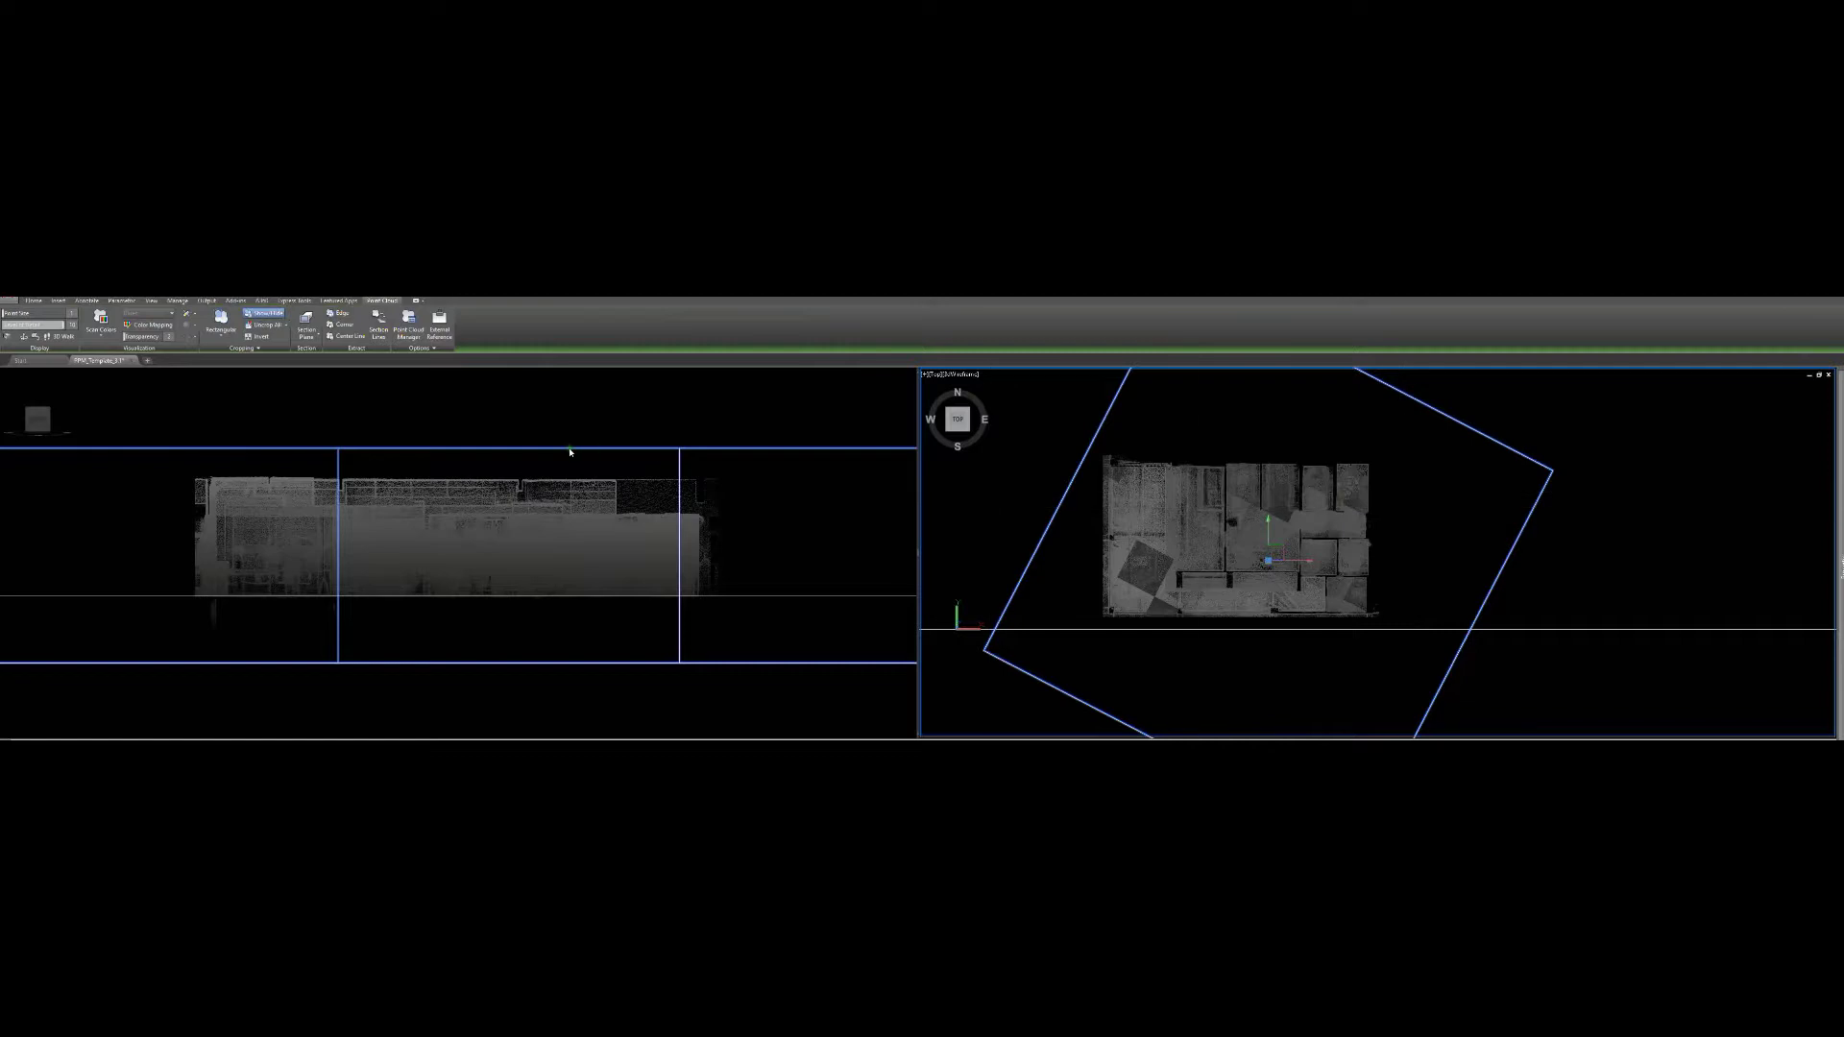
{"action": "left_click", "coordinate": [287, 325]}
{"action": "left_click", "coordinate": [308, 471]}
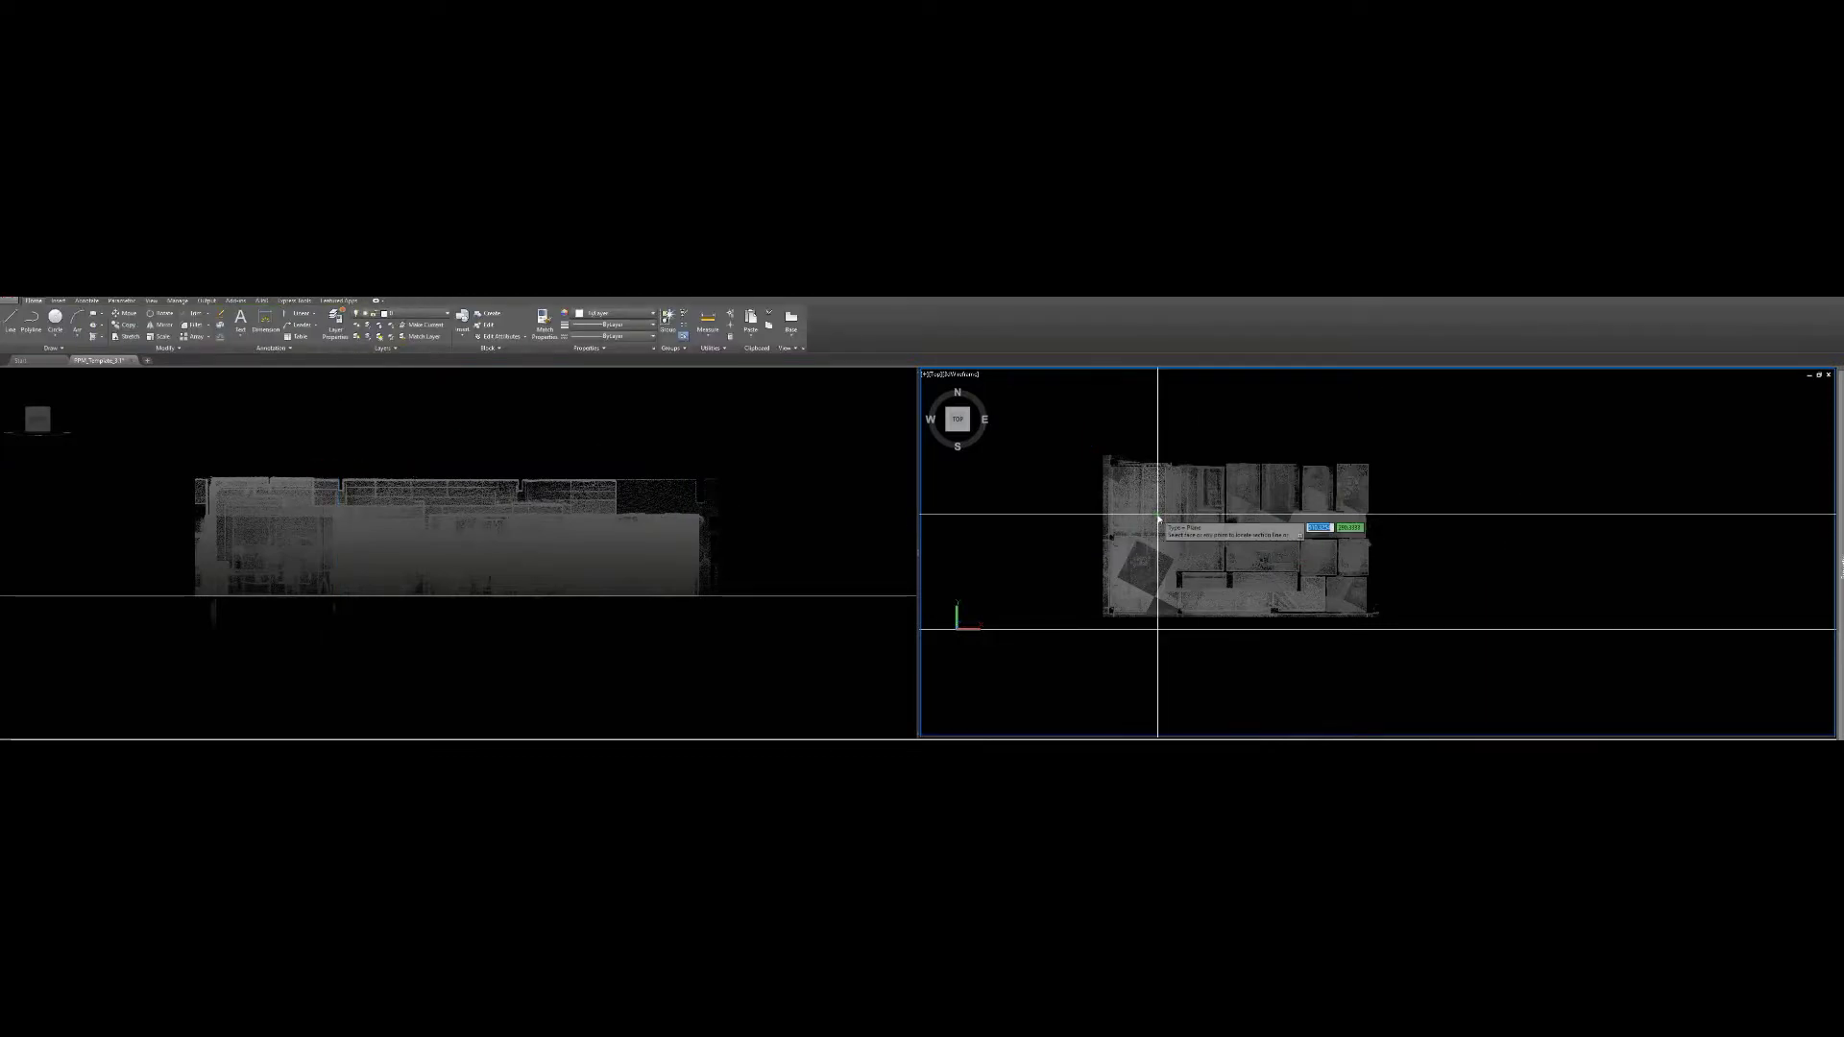
{"action": "left_click", "coordinate": [1378, 588]}
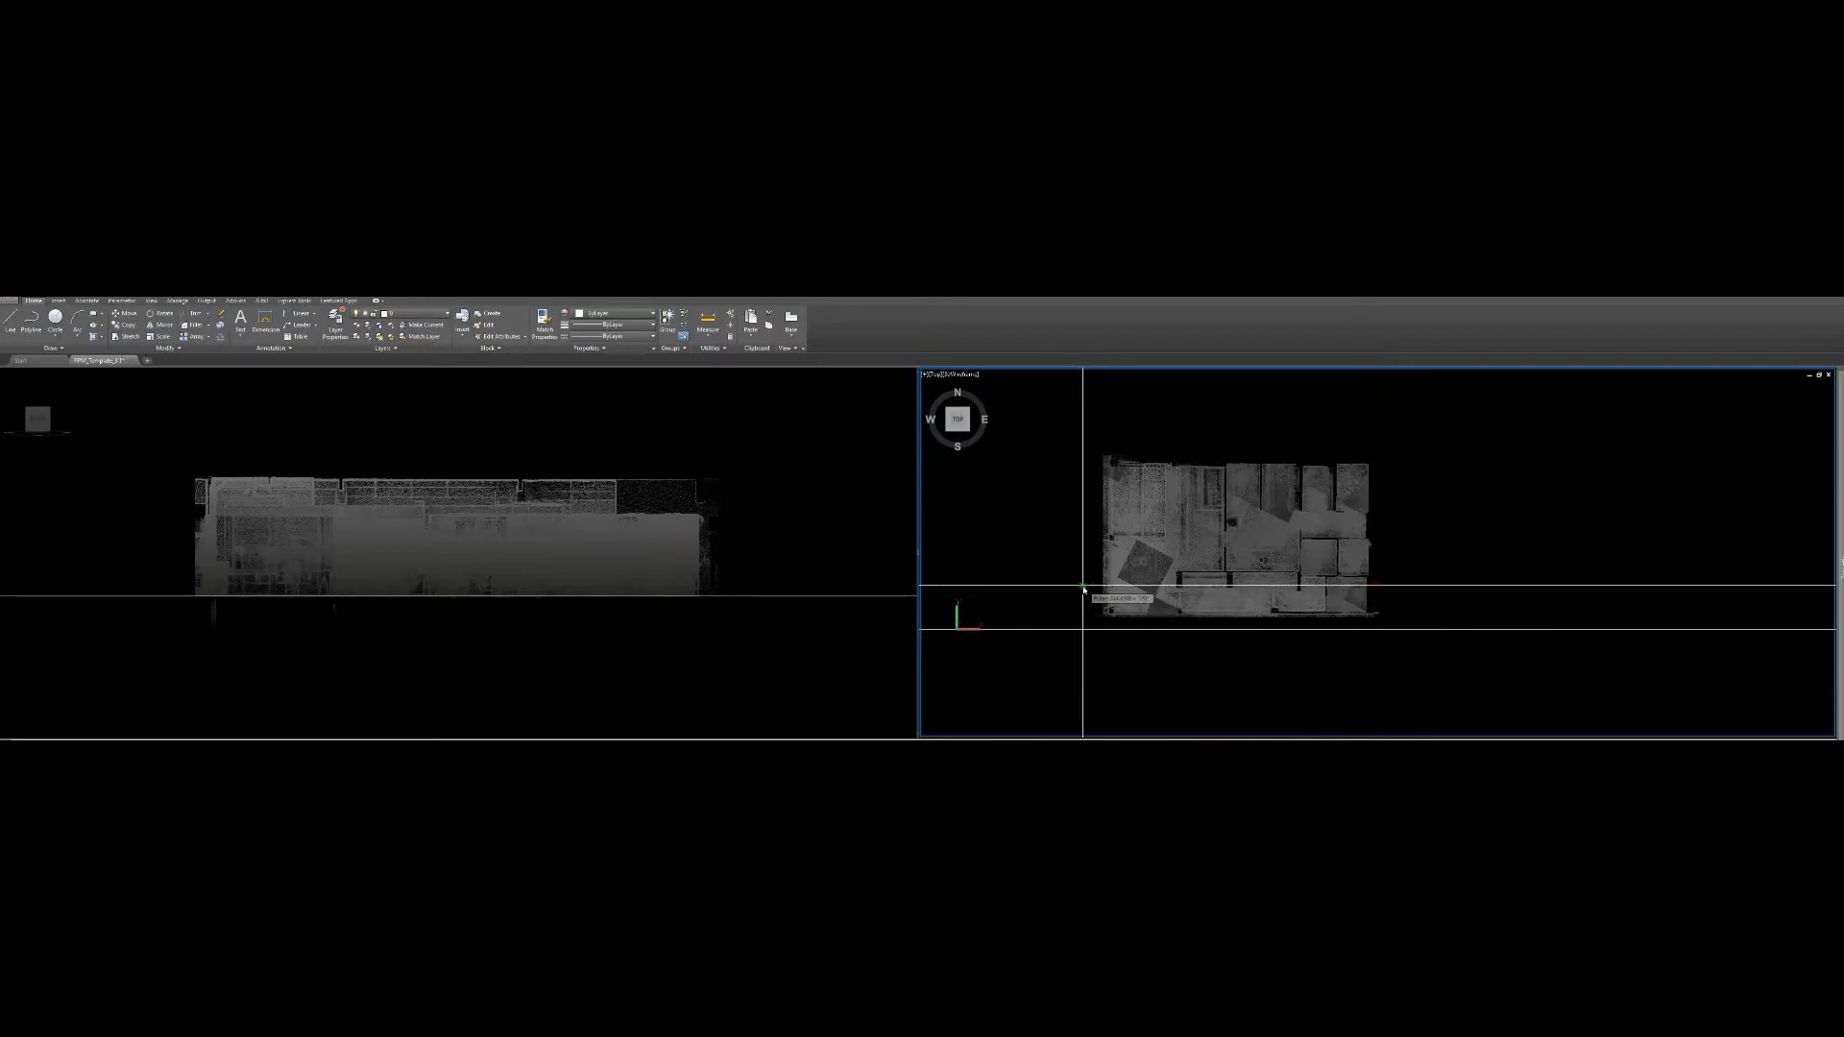
{"action": "left_click", "coordinate": [1135, 623]}
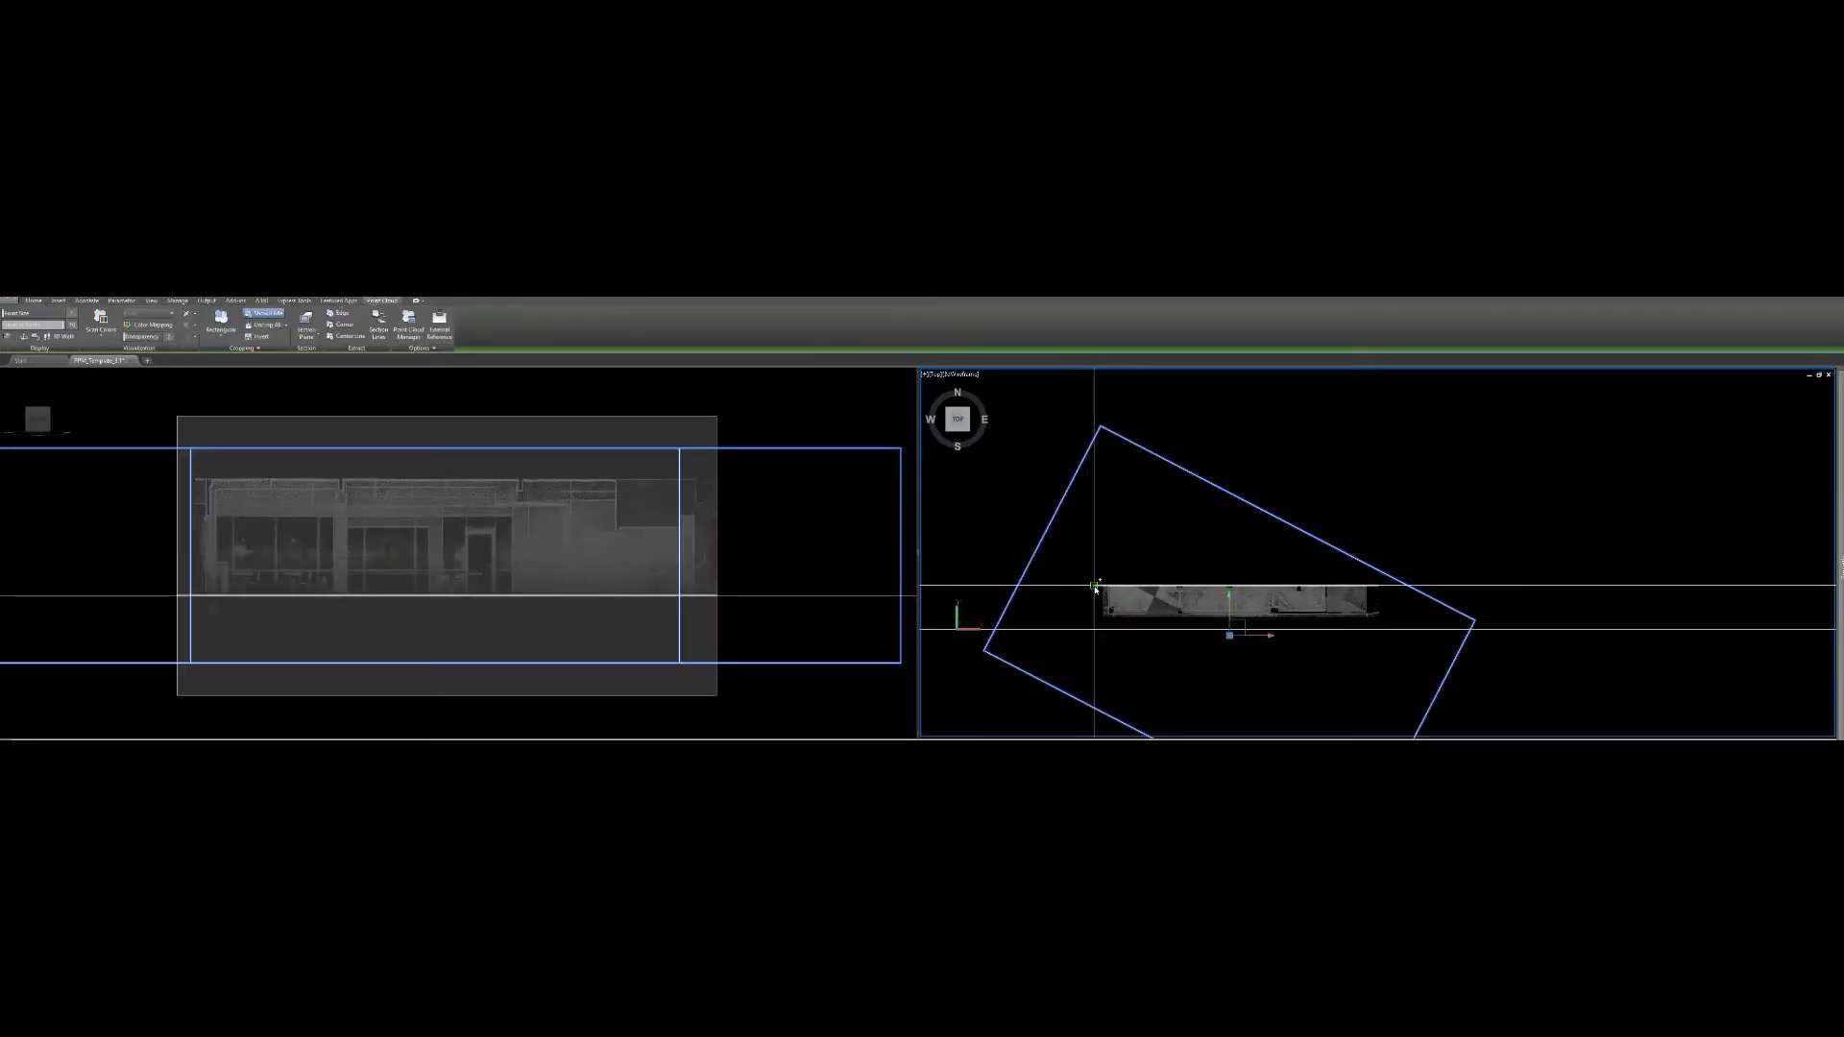
Change the new vertical section plane's type to Slice and clear the selection
{"action": "left_click", "coordinate": [1095, 588]}
{"action": "left_click", "coordinate": [1365, 572]}
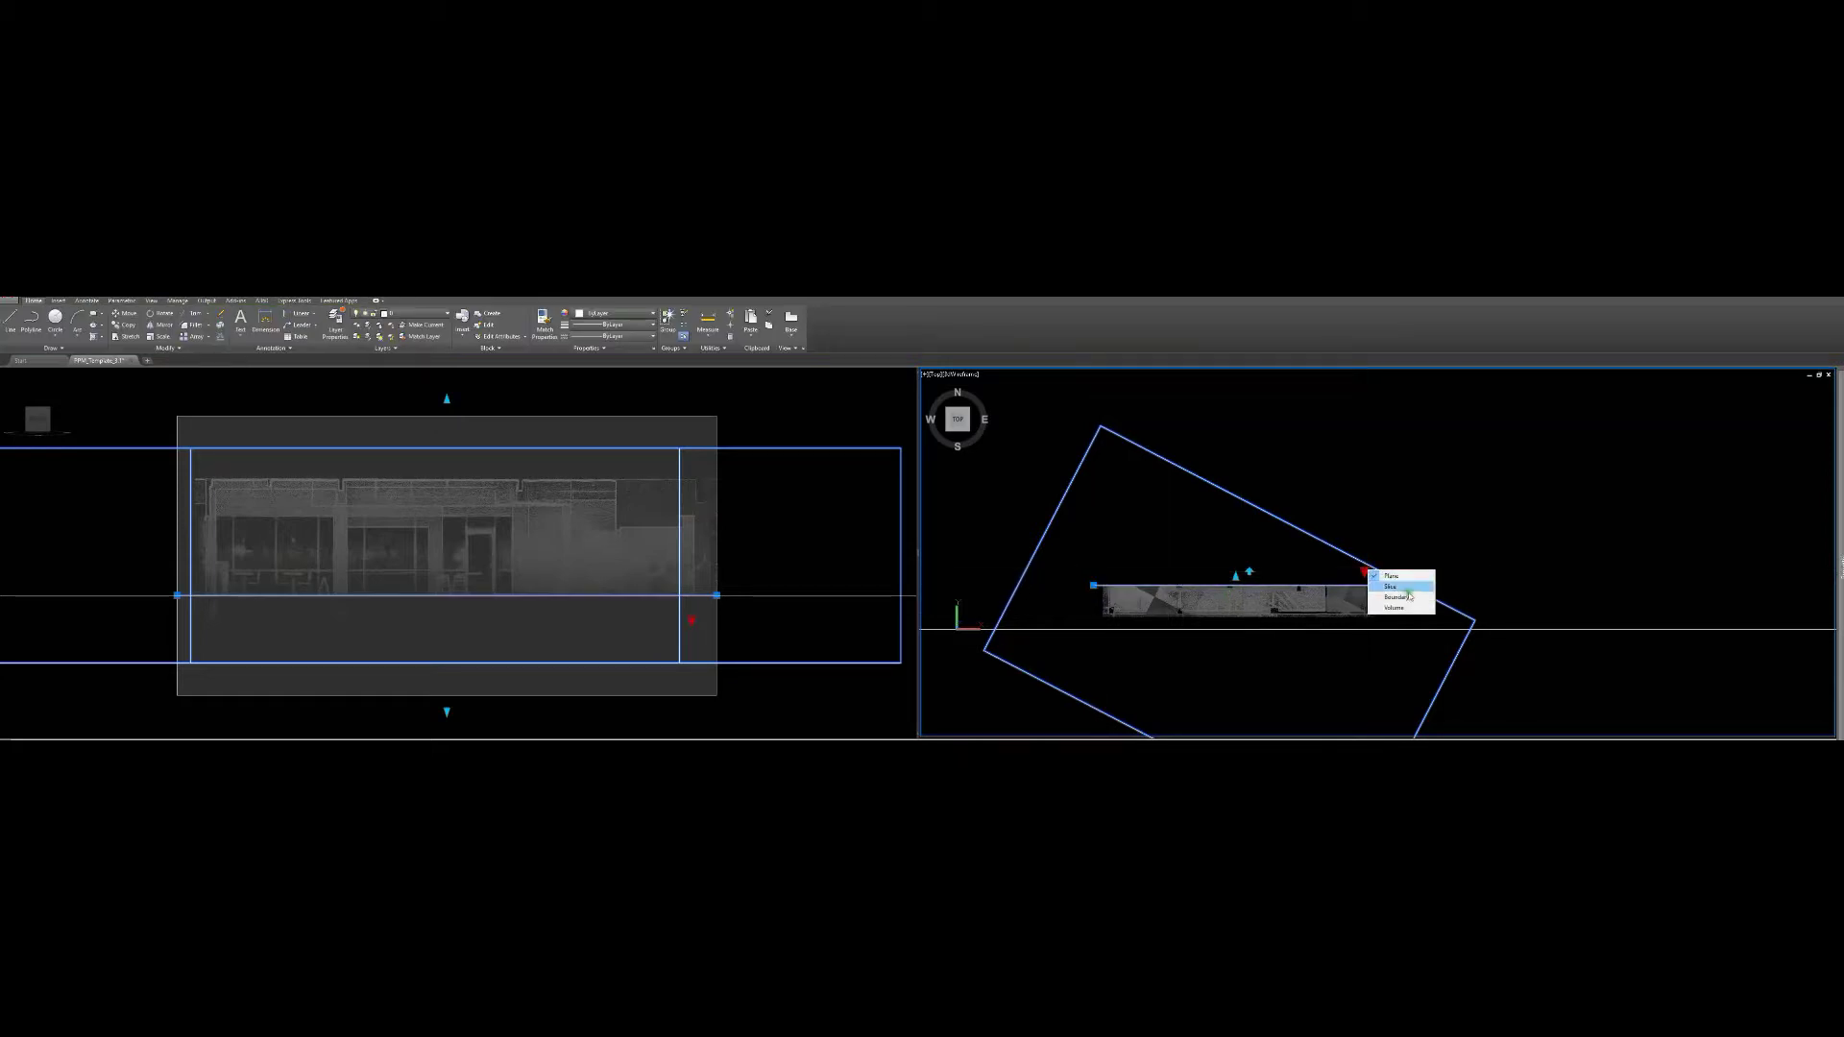
{"action": "left_click", "coordinate": [1403, 587]}
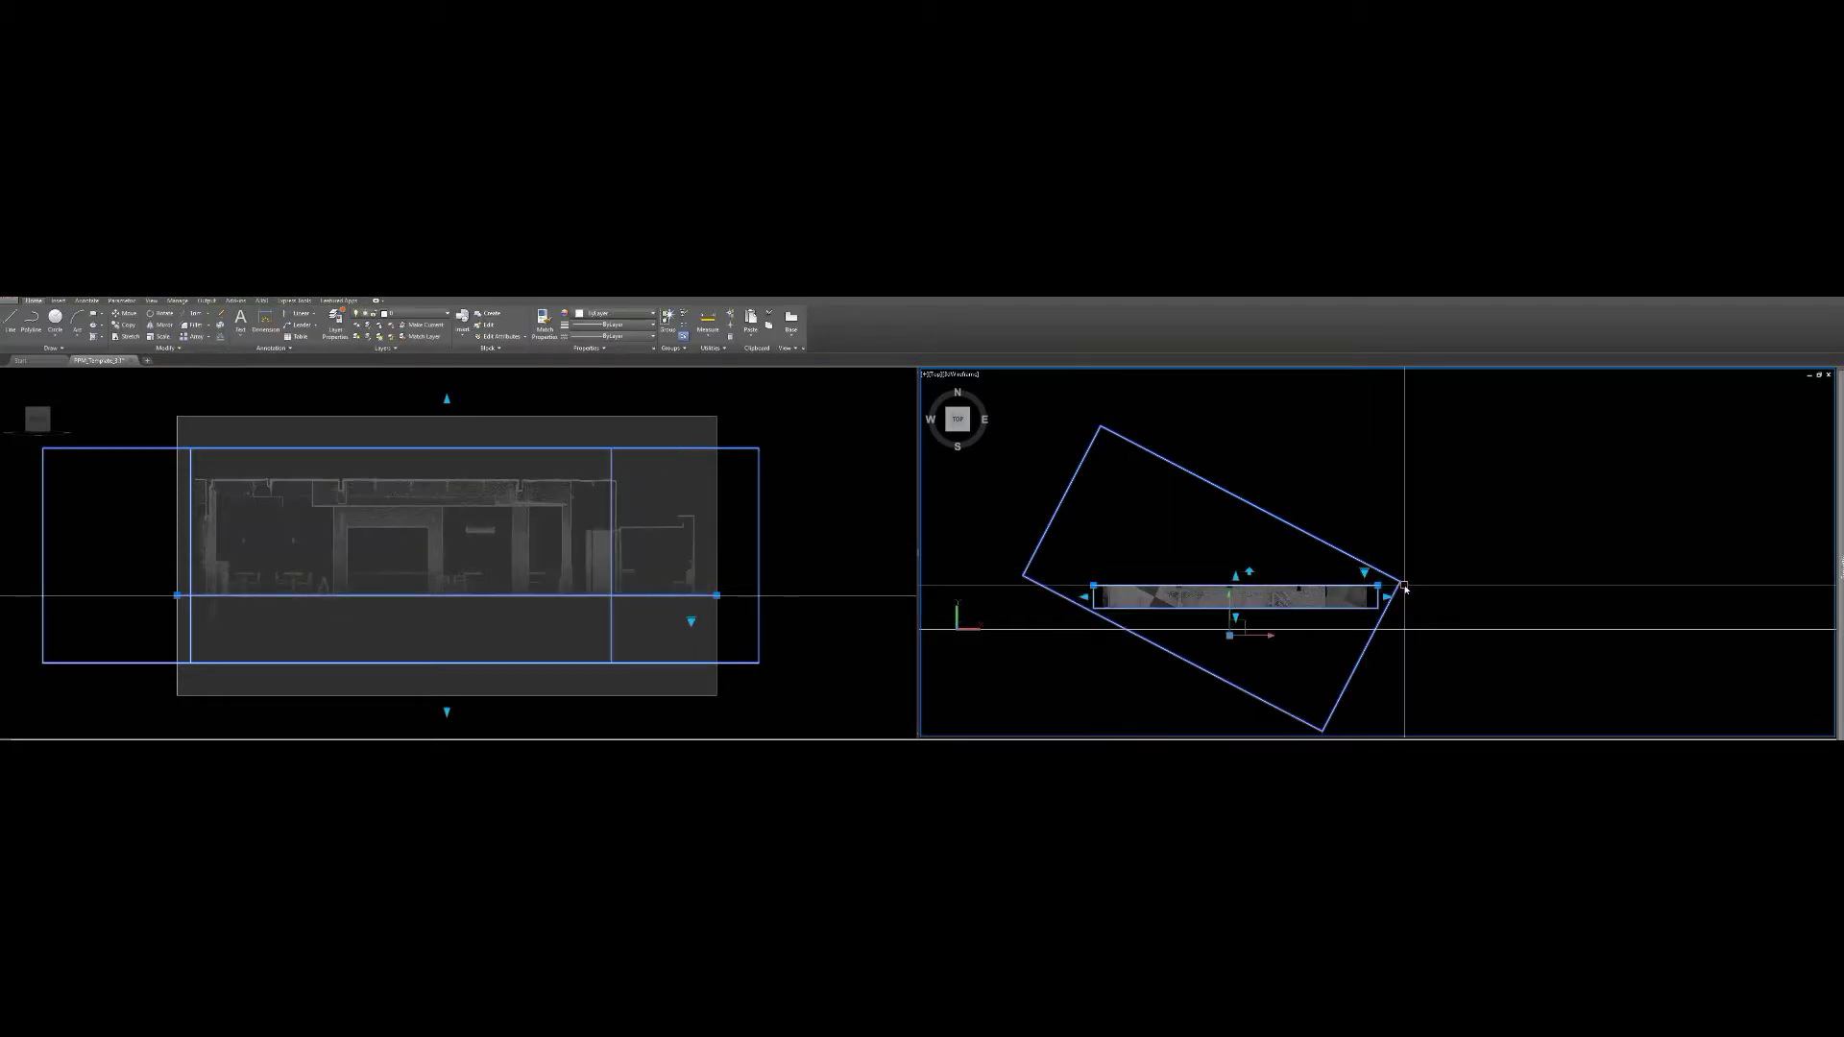
{"action": "key", "text": "Escape"}
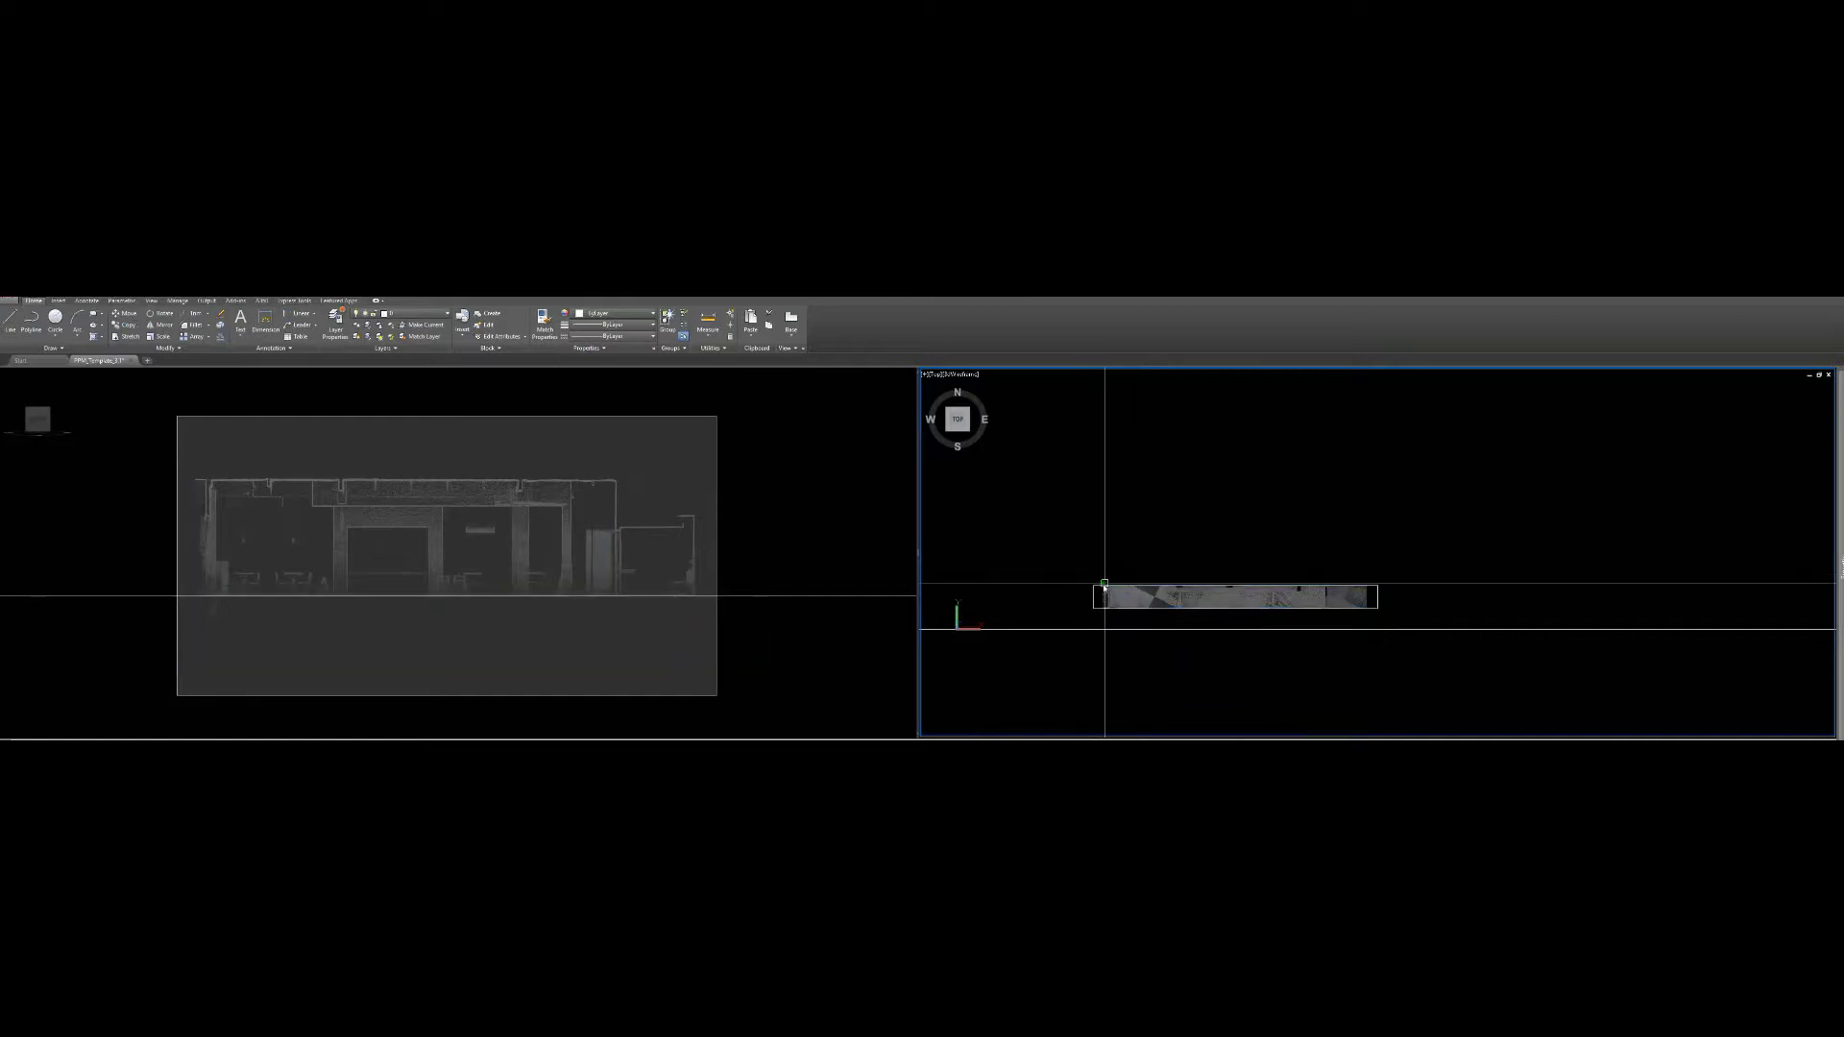
Select the vertical slice and reduce its thickness to a thin strip
{"action": "left_click", "coordinate": [1105, 584]}
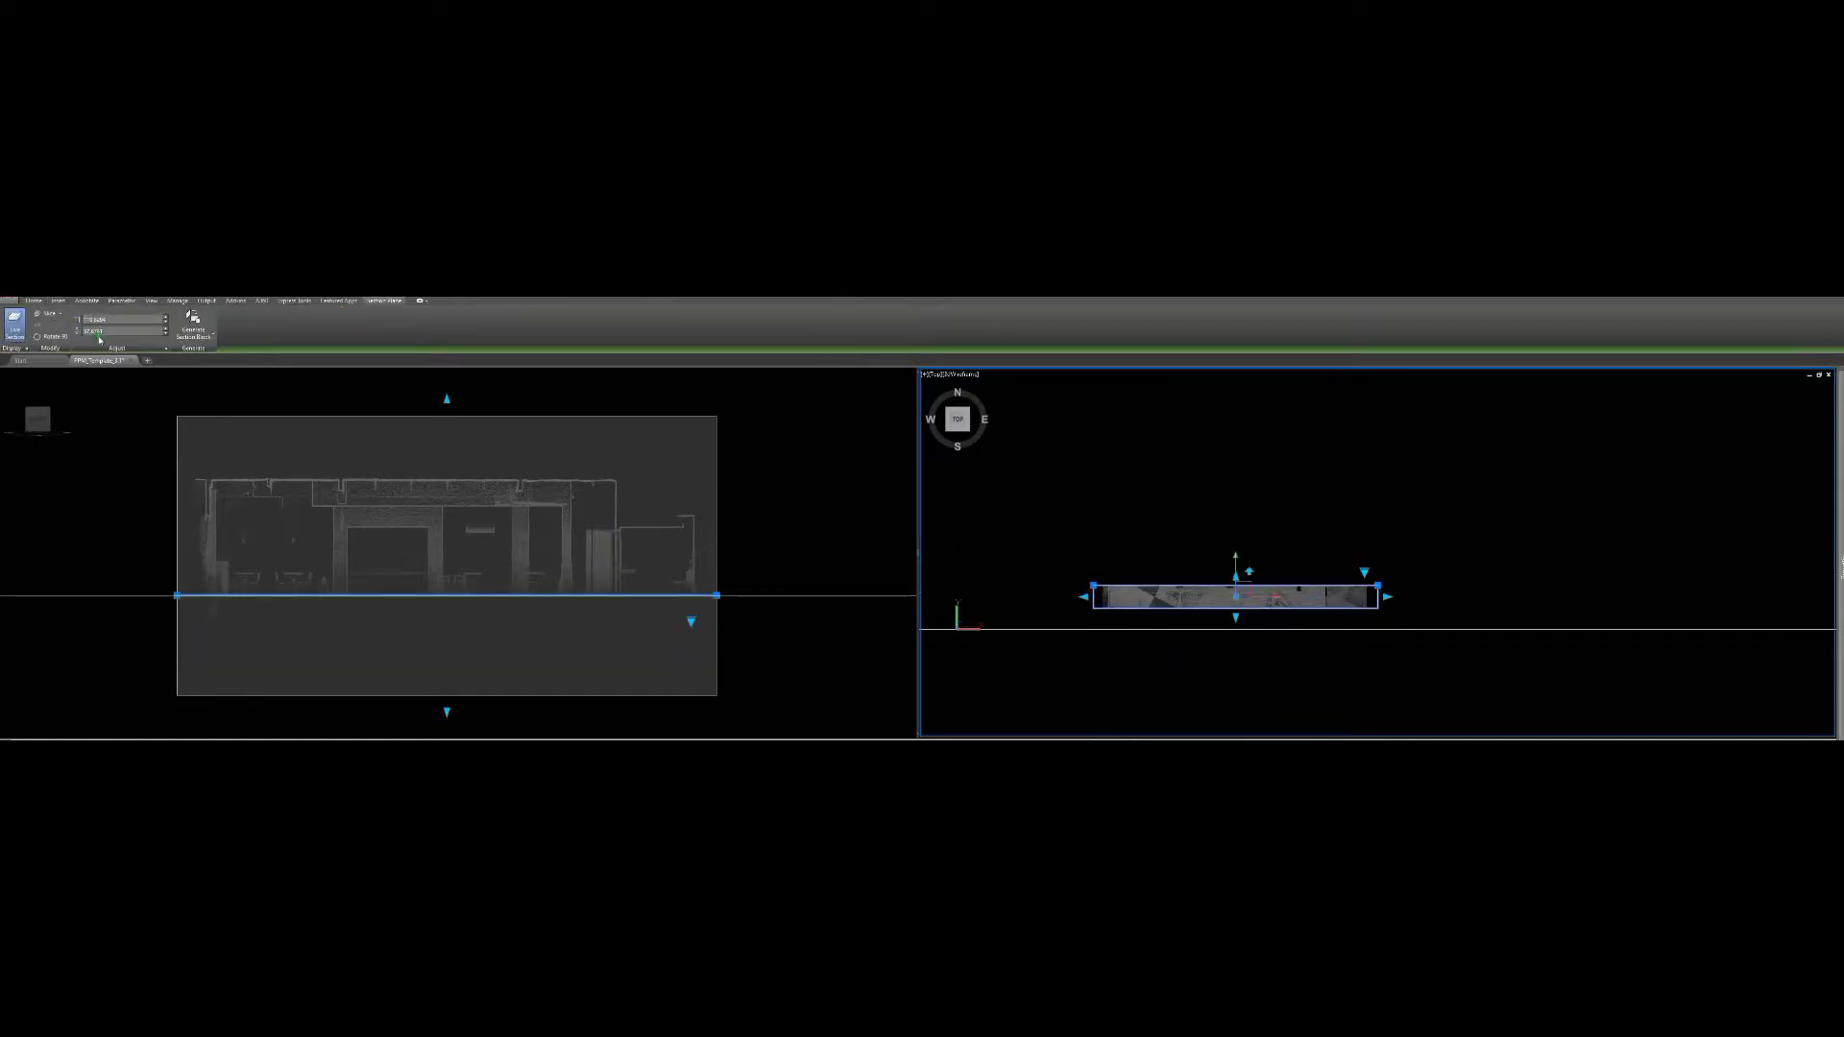
{"action": "left_click", "coordinate": [98, 333]}
{"action": "key", "text": "Return"}
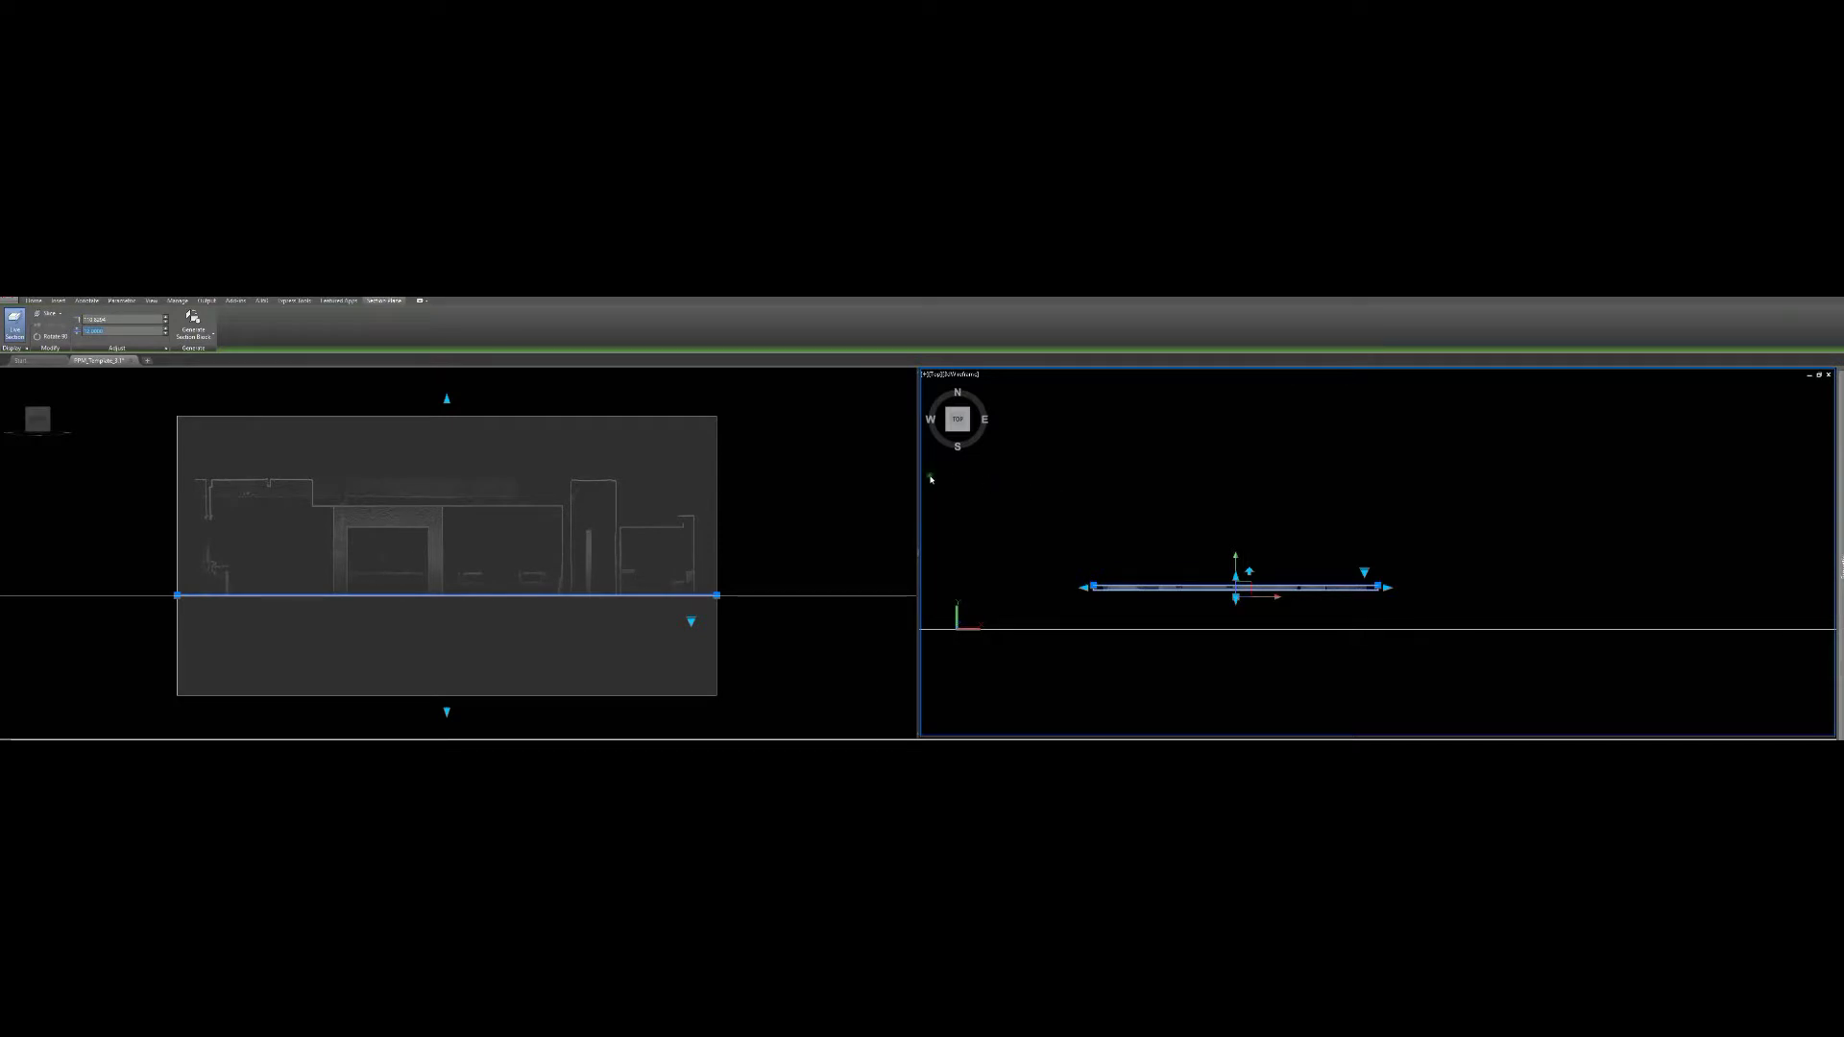
Move the thin vertical slice a short distance north in plan, deeper into the building
{"action": "left_click", "coordinate": [831, 470]}
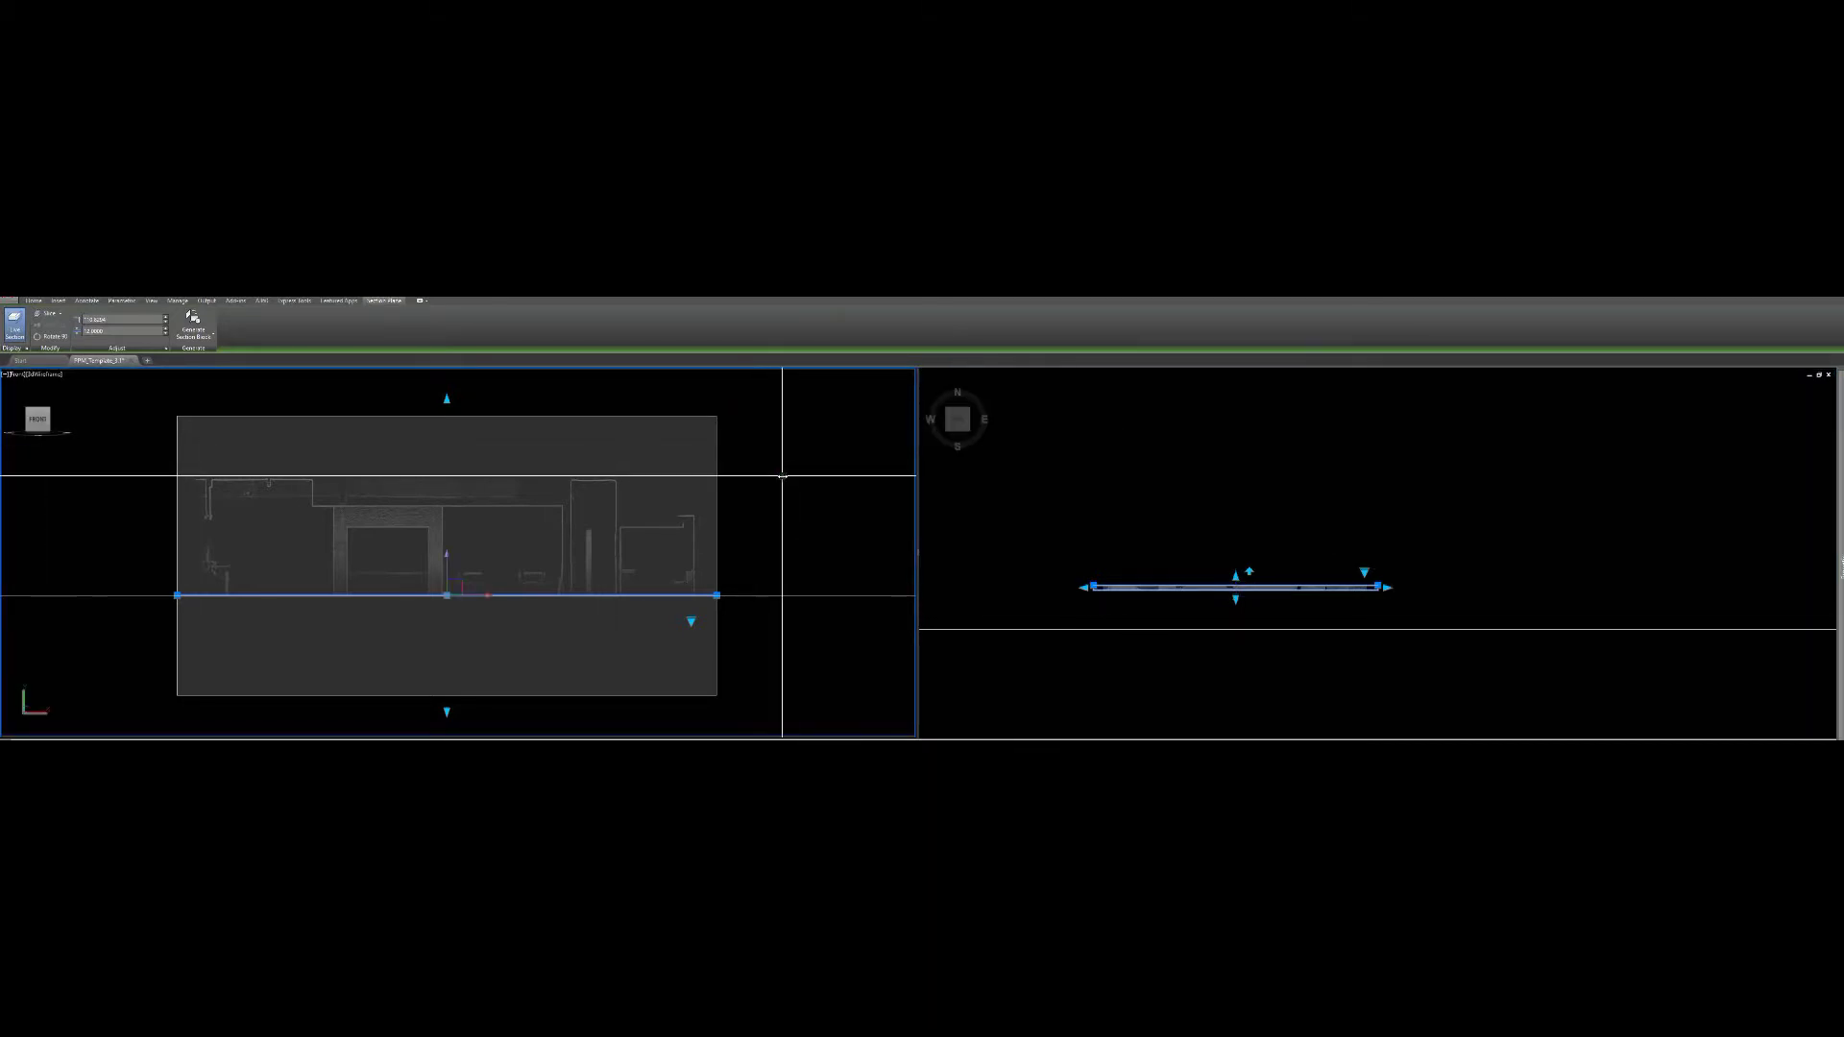
{"action": "left_click", "coordinate": [1196, 466]}
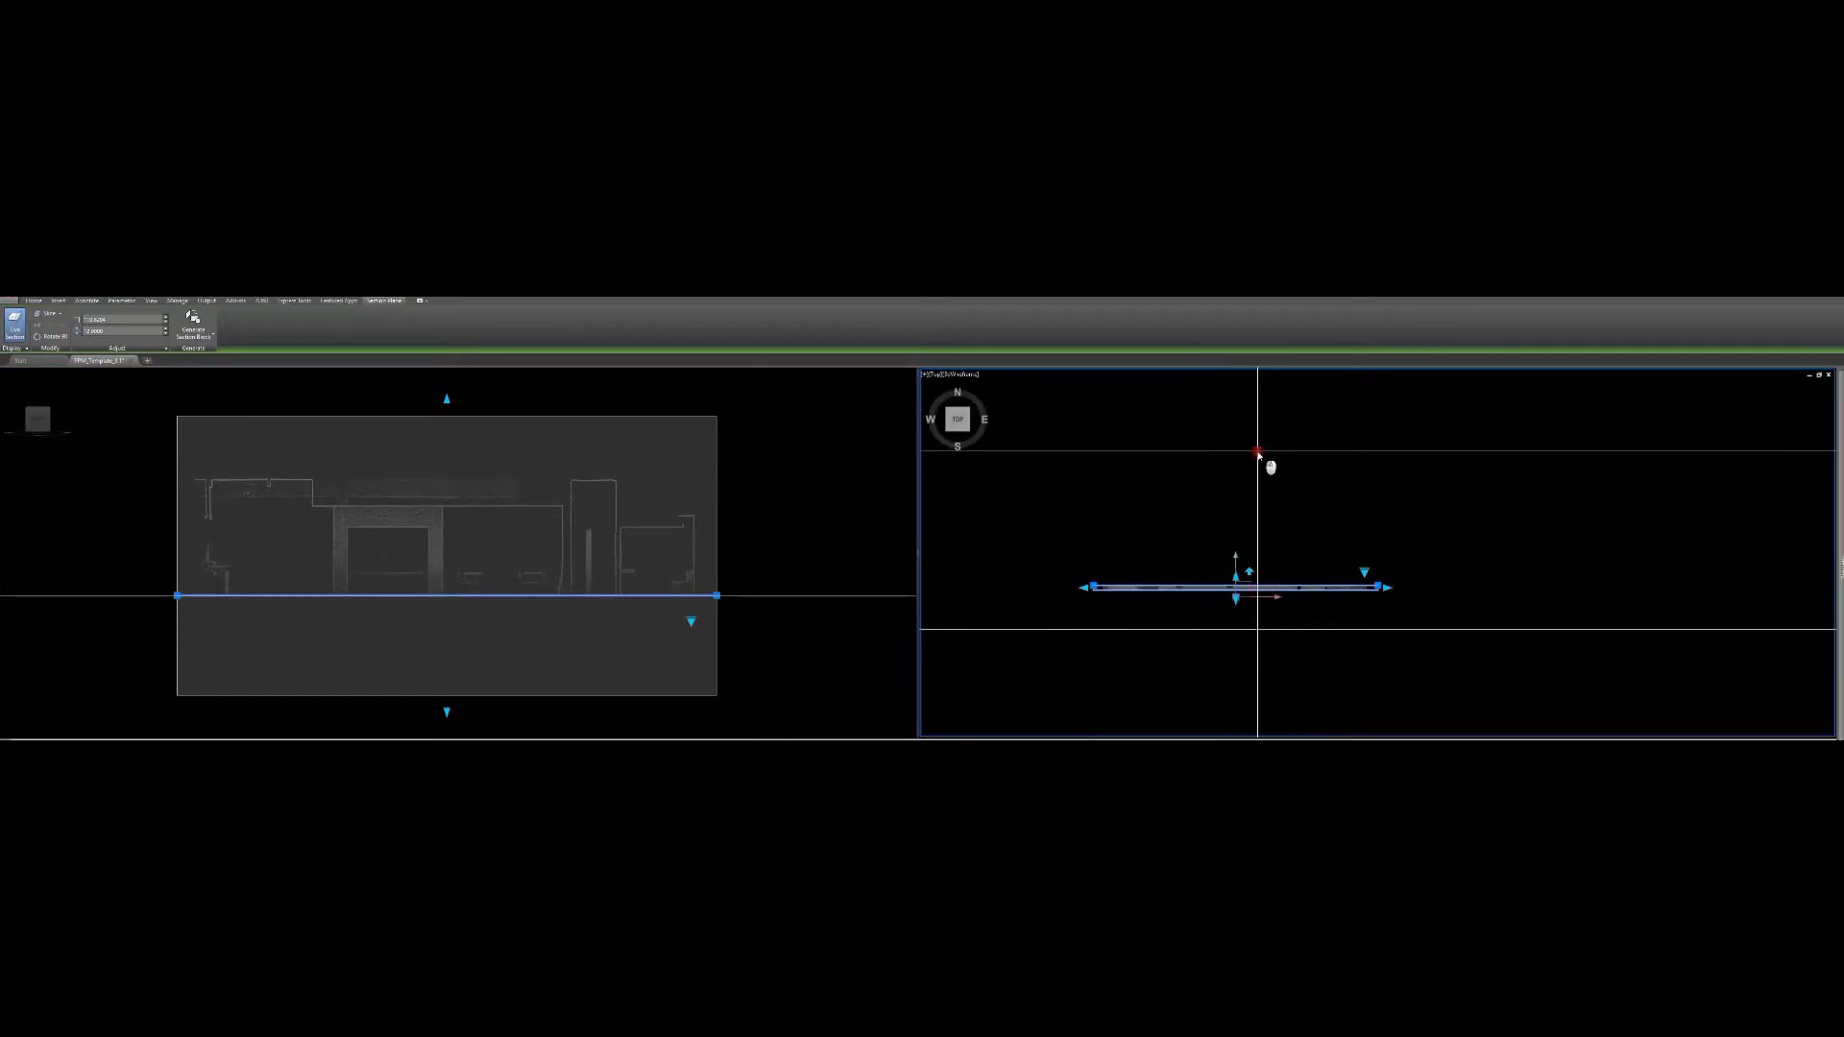
{"action": "key", "text": "Escape"}
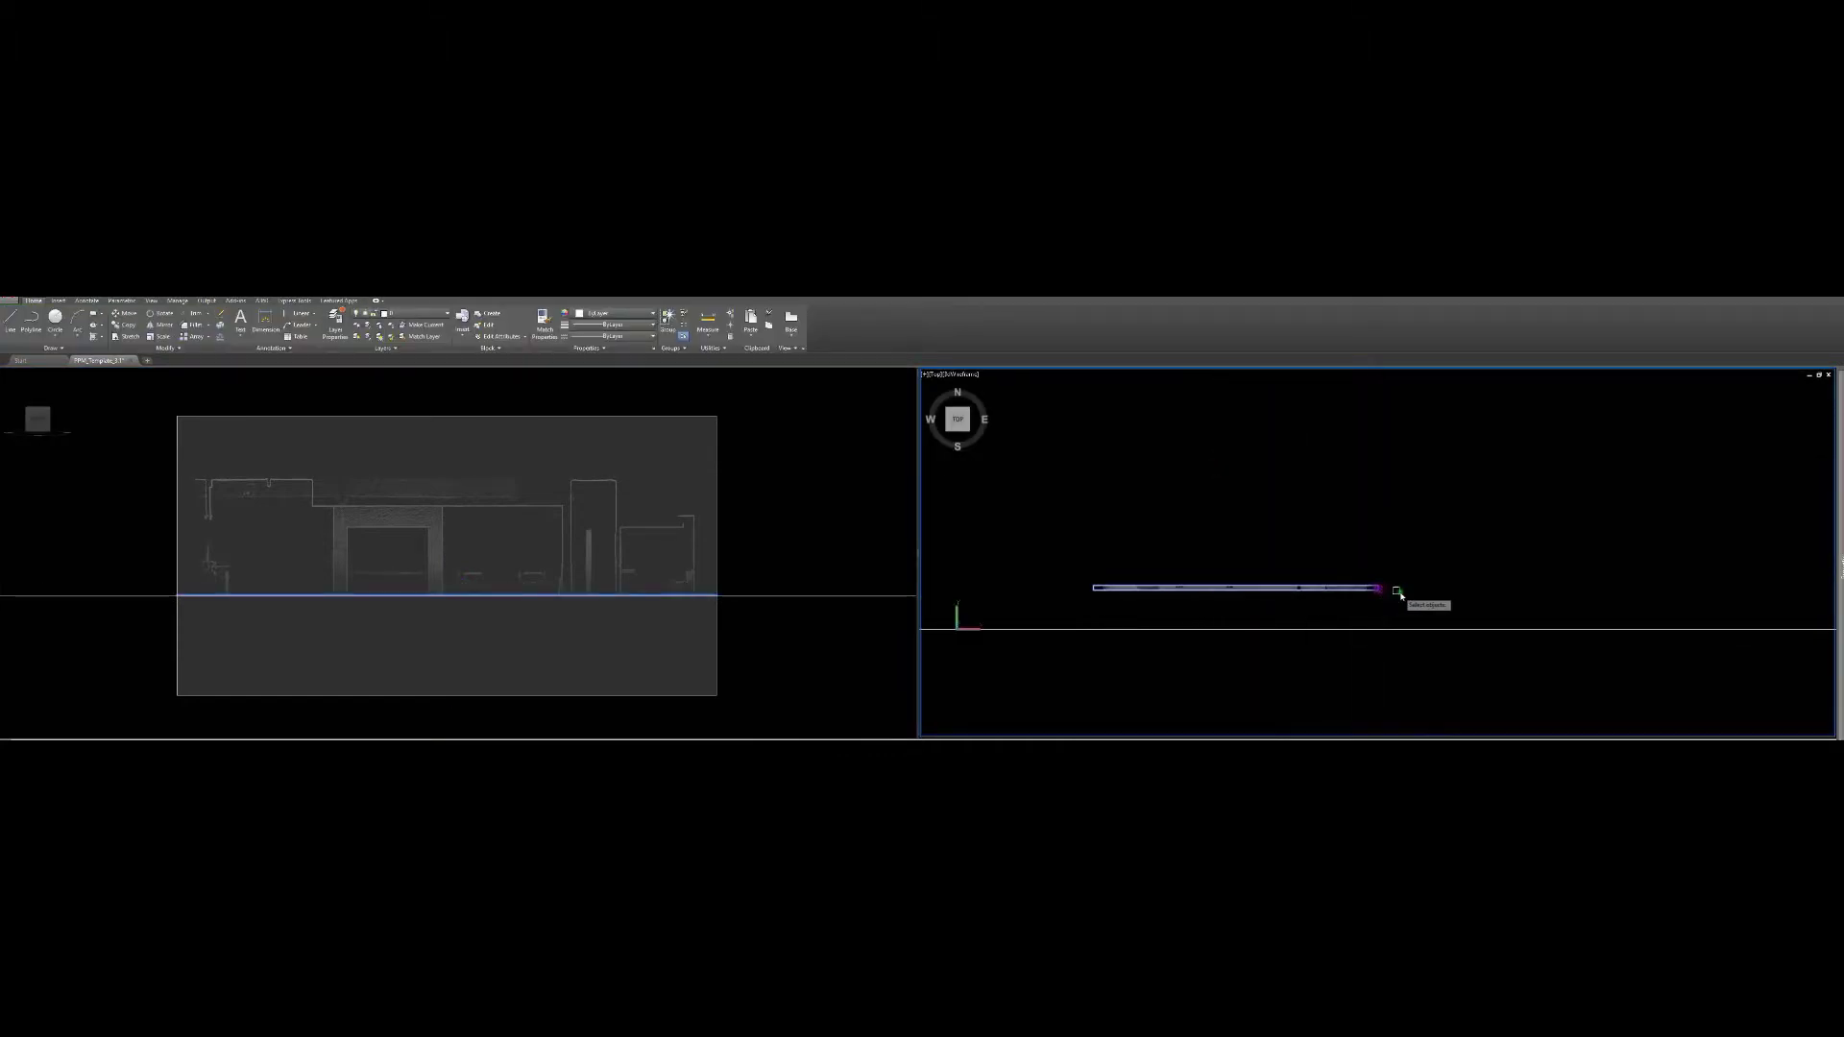
{"action": "key", "text": "Return"}
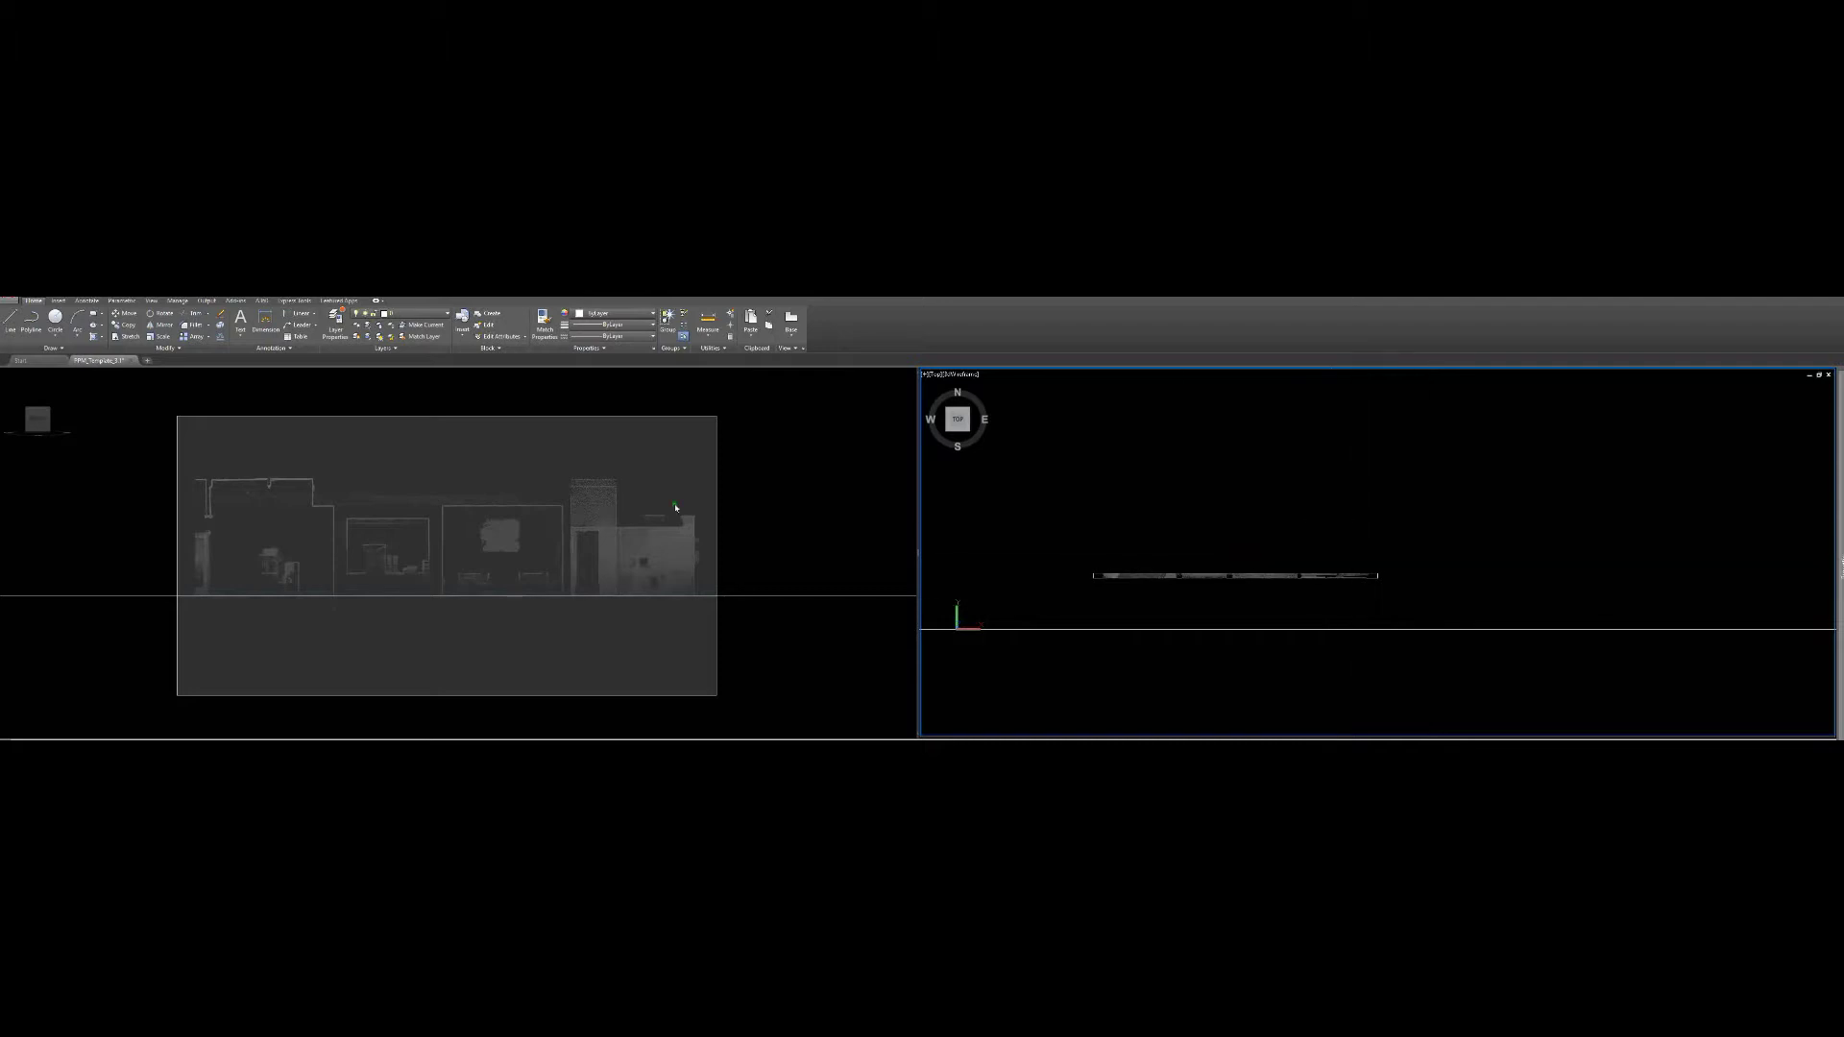
Align the UCS to the current view in the front-view viewport
{"action": "left_click", "coordinate": [735, 411]}
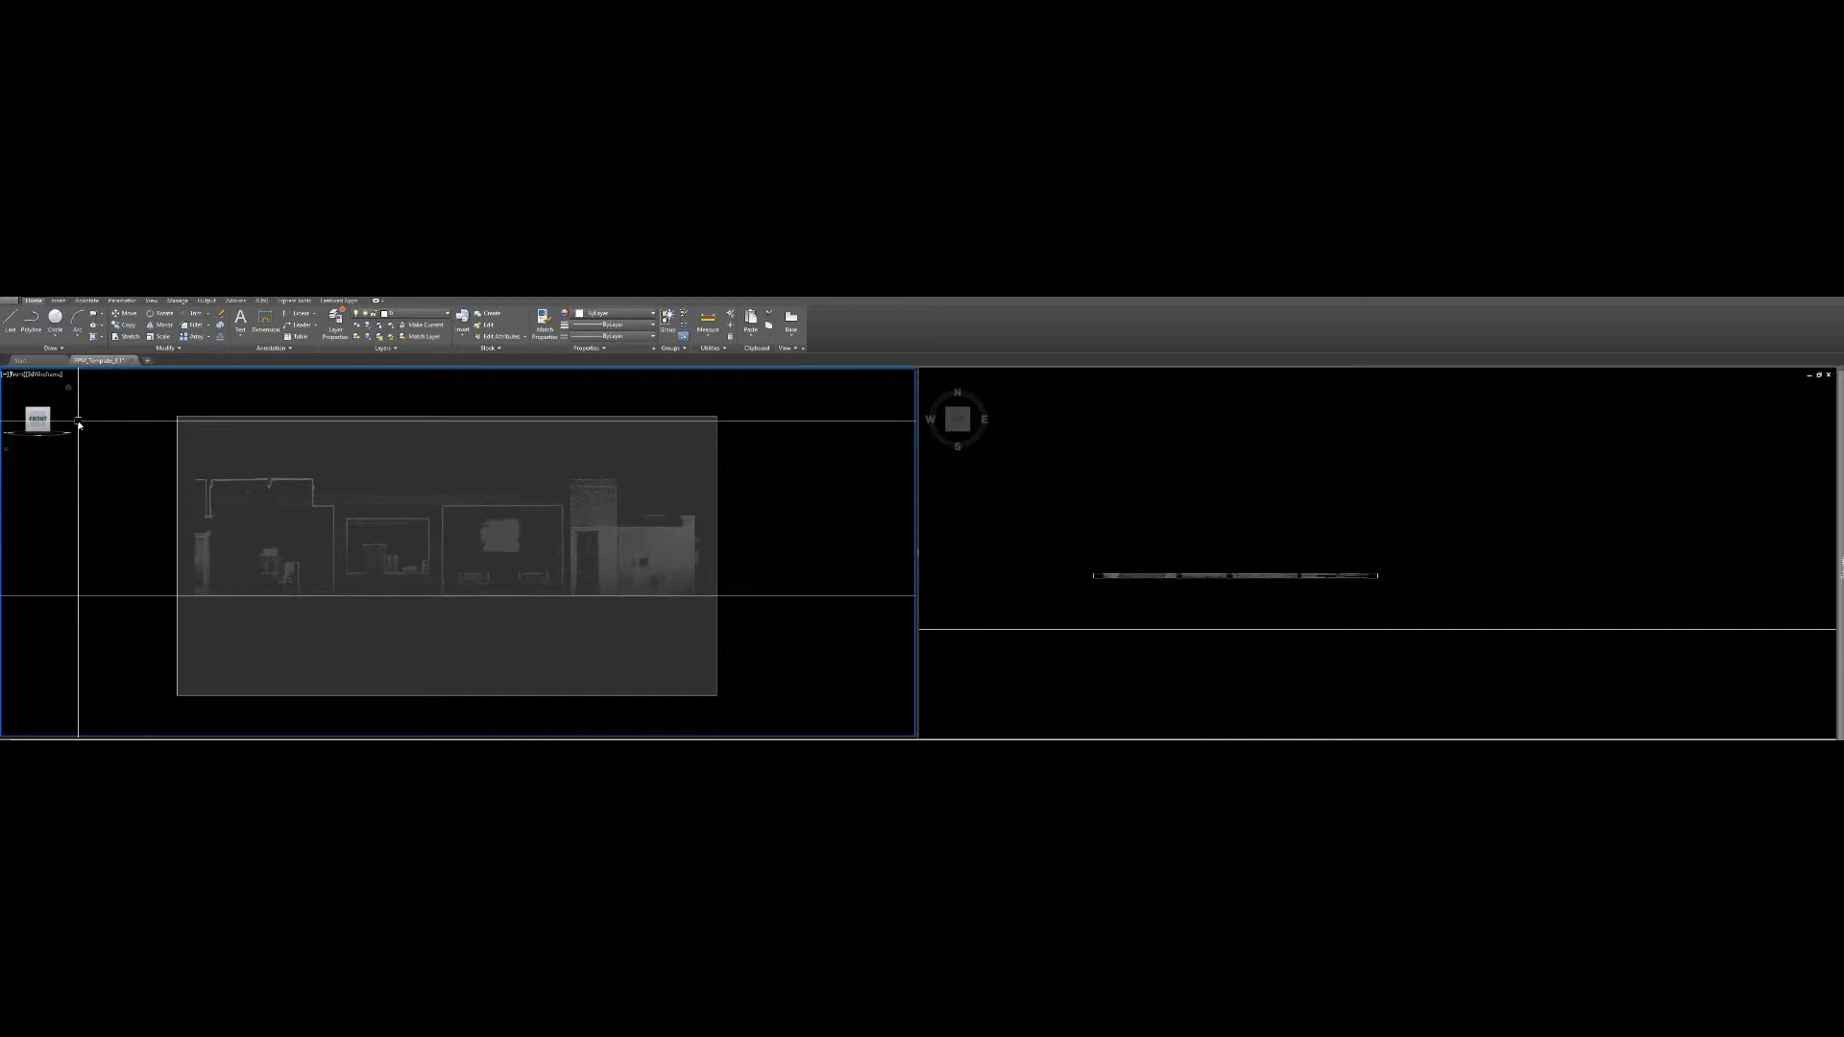
{"action": "left_click", "coordinate": [1191, 576]}
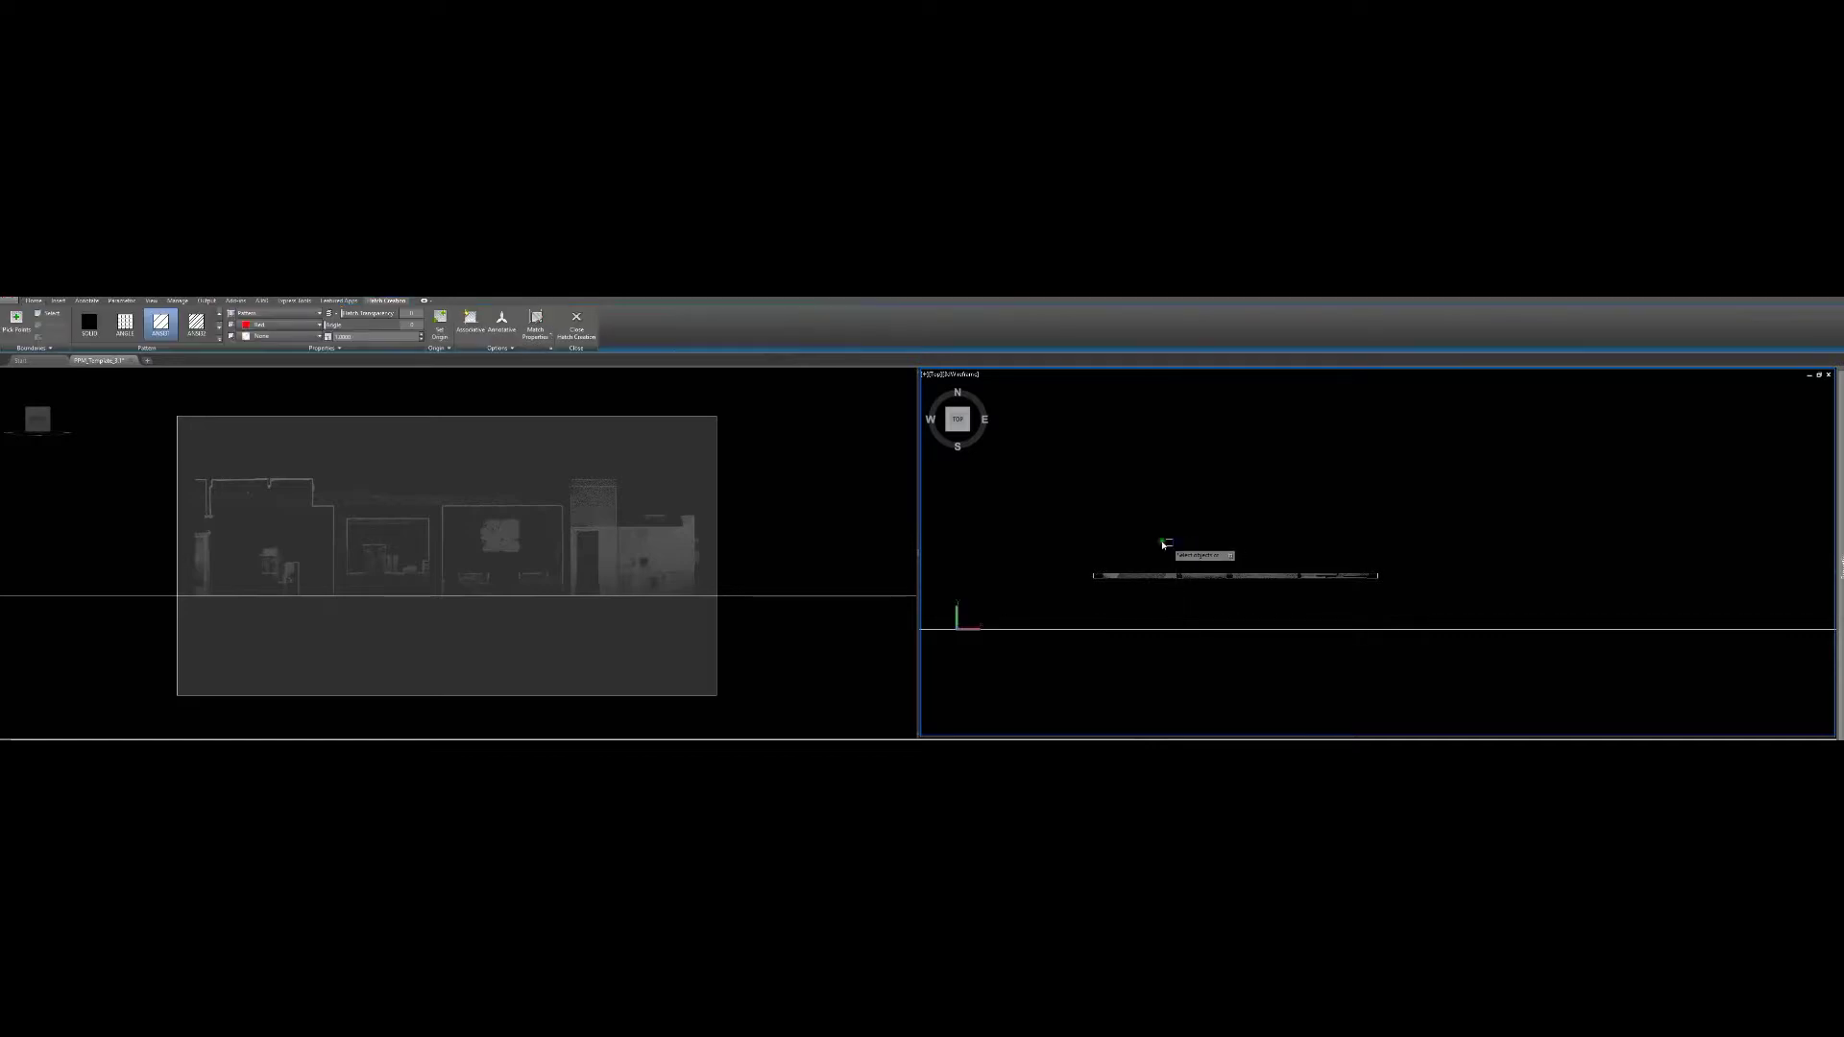
{"action": "left_click", "coordinate": [805, 498]}
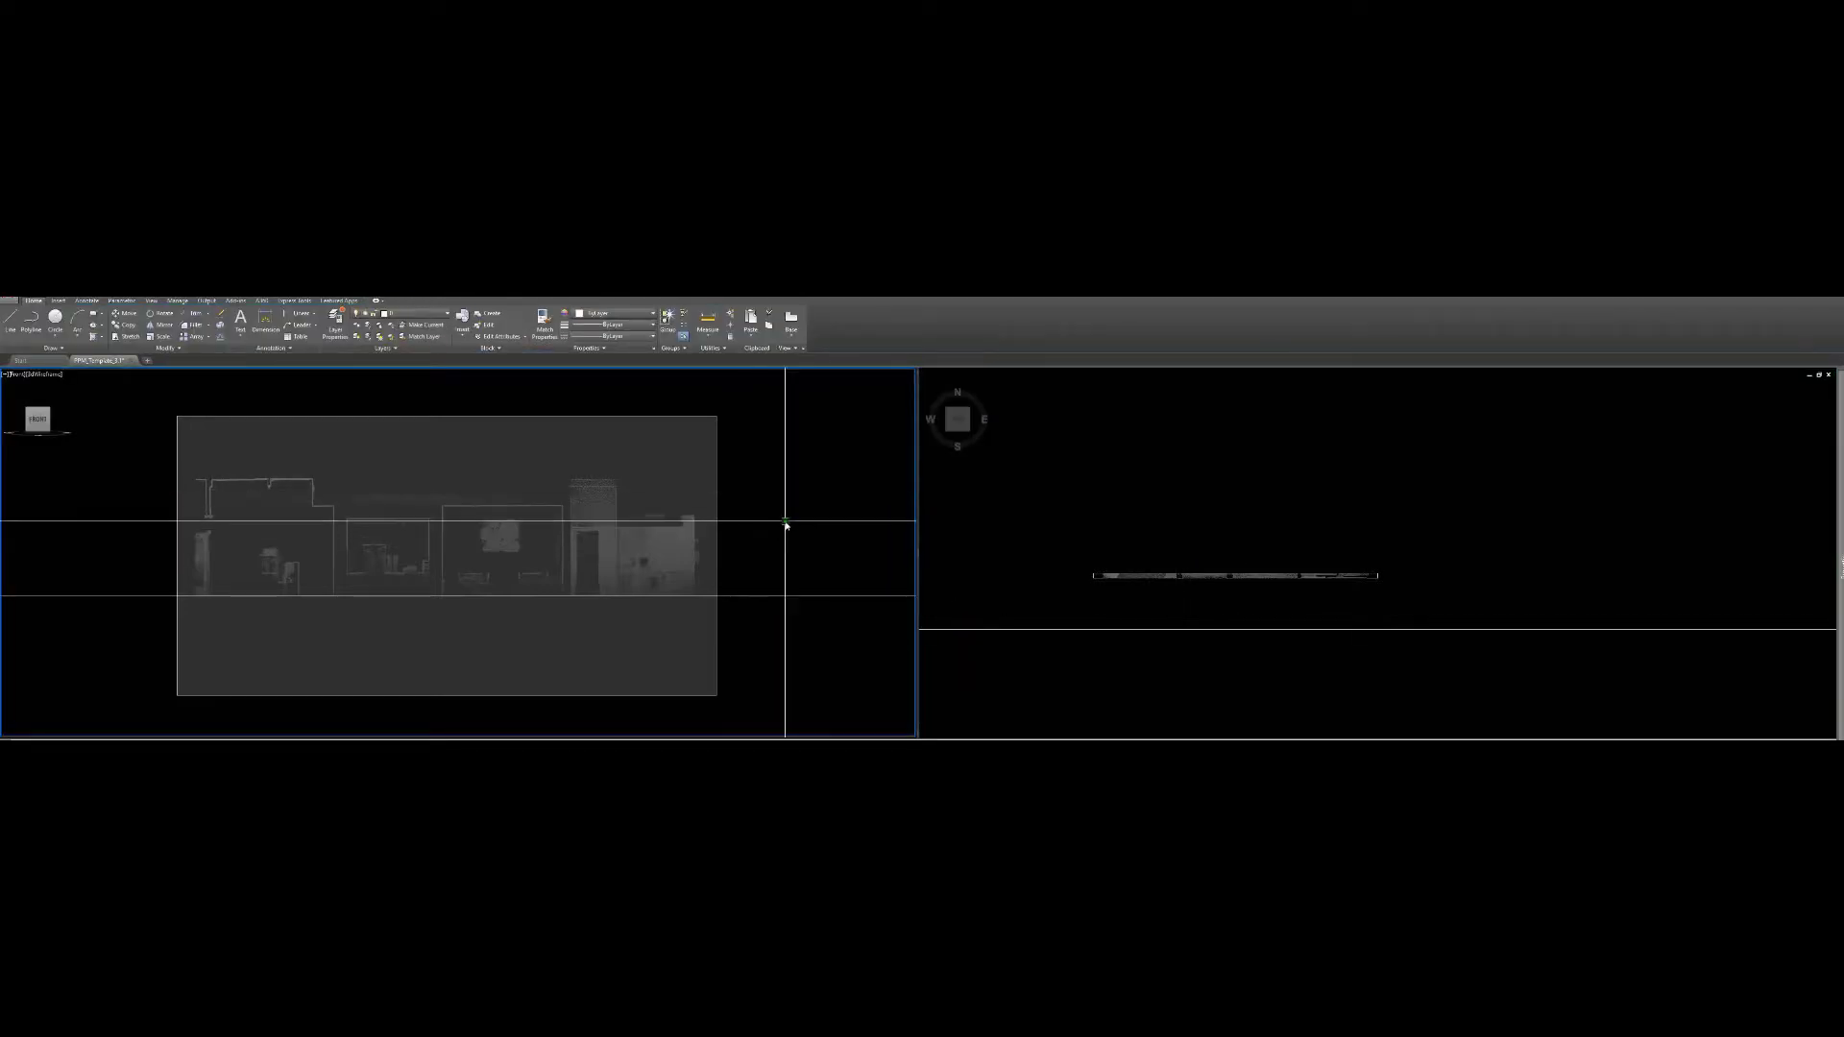
{"action": "type", "text": "ucs"}
{"action": "key", "text": "Return"}
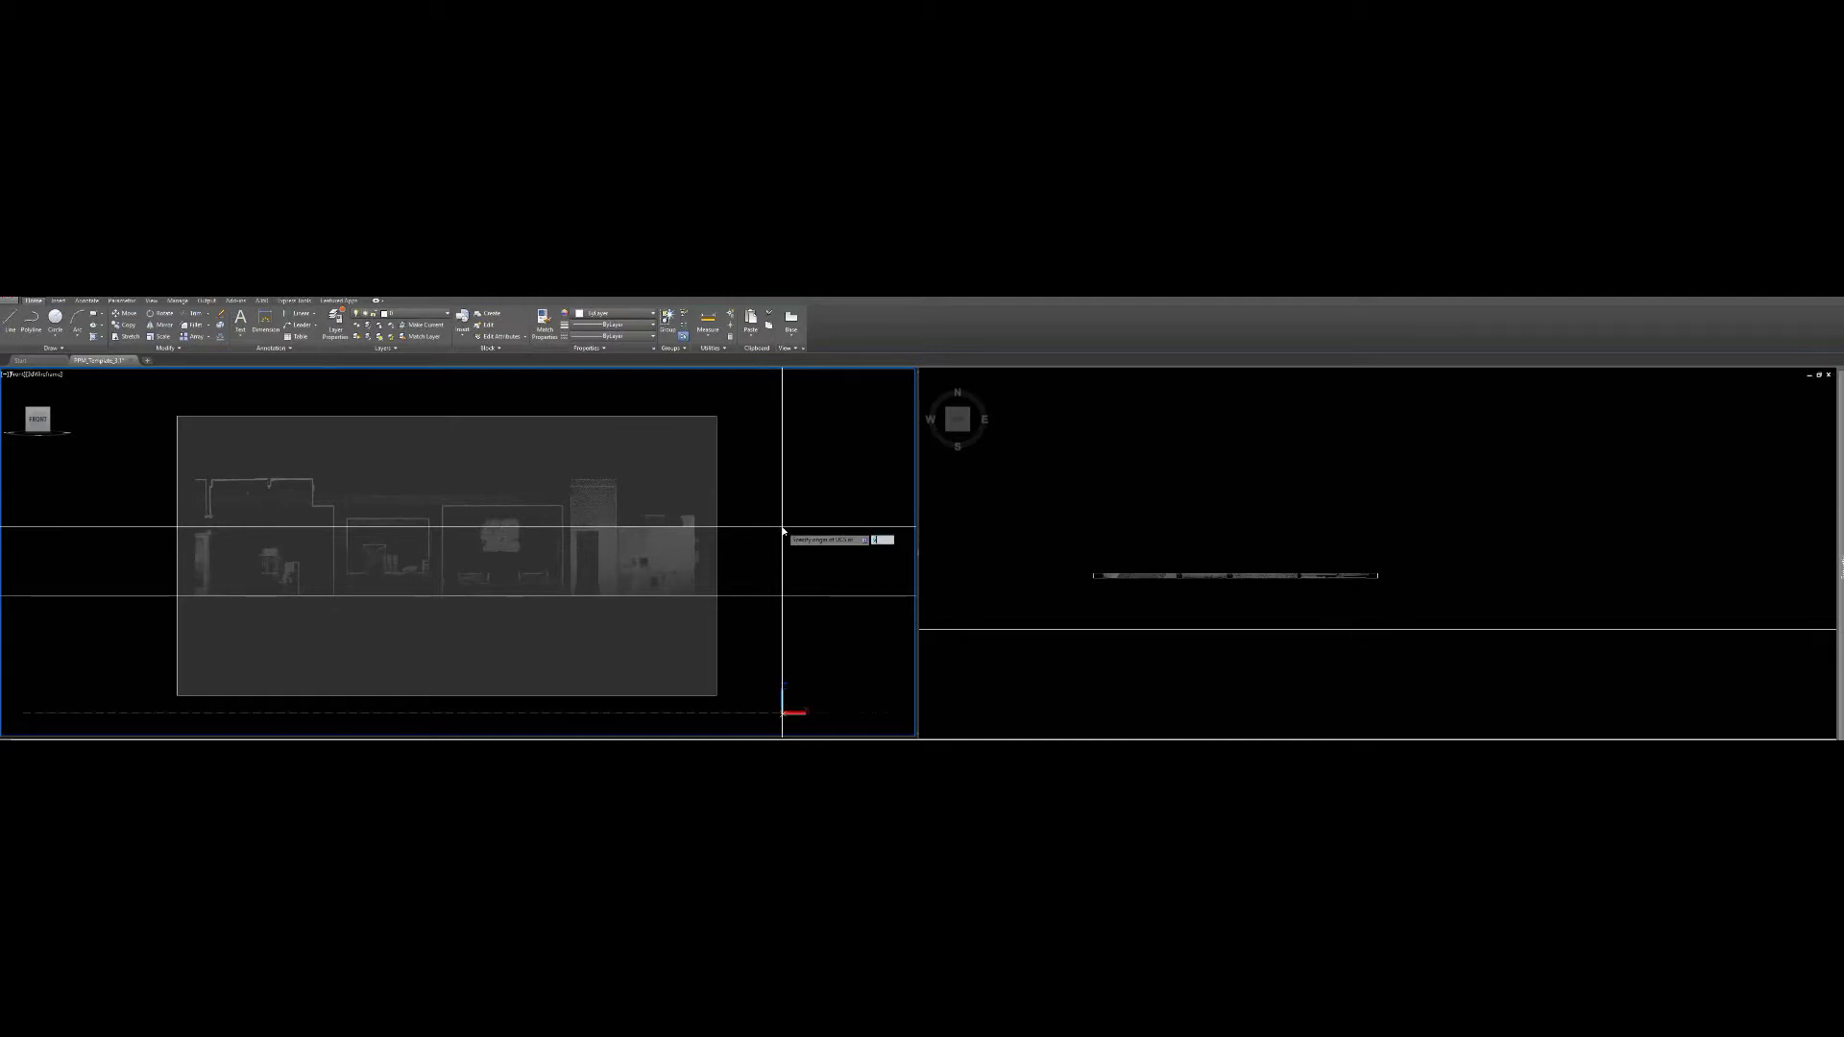
{"action": "key", "text": "Return"}
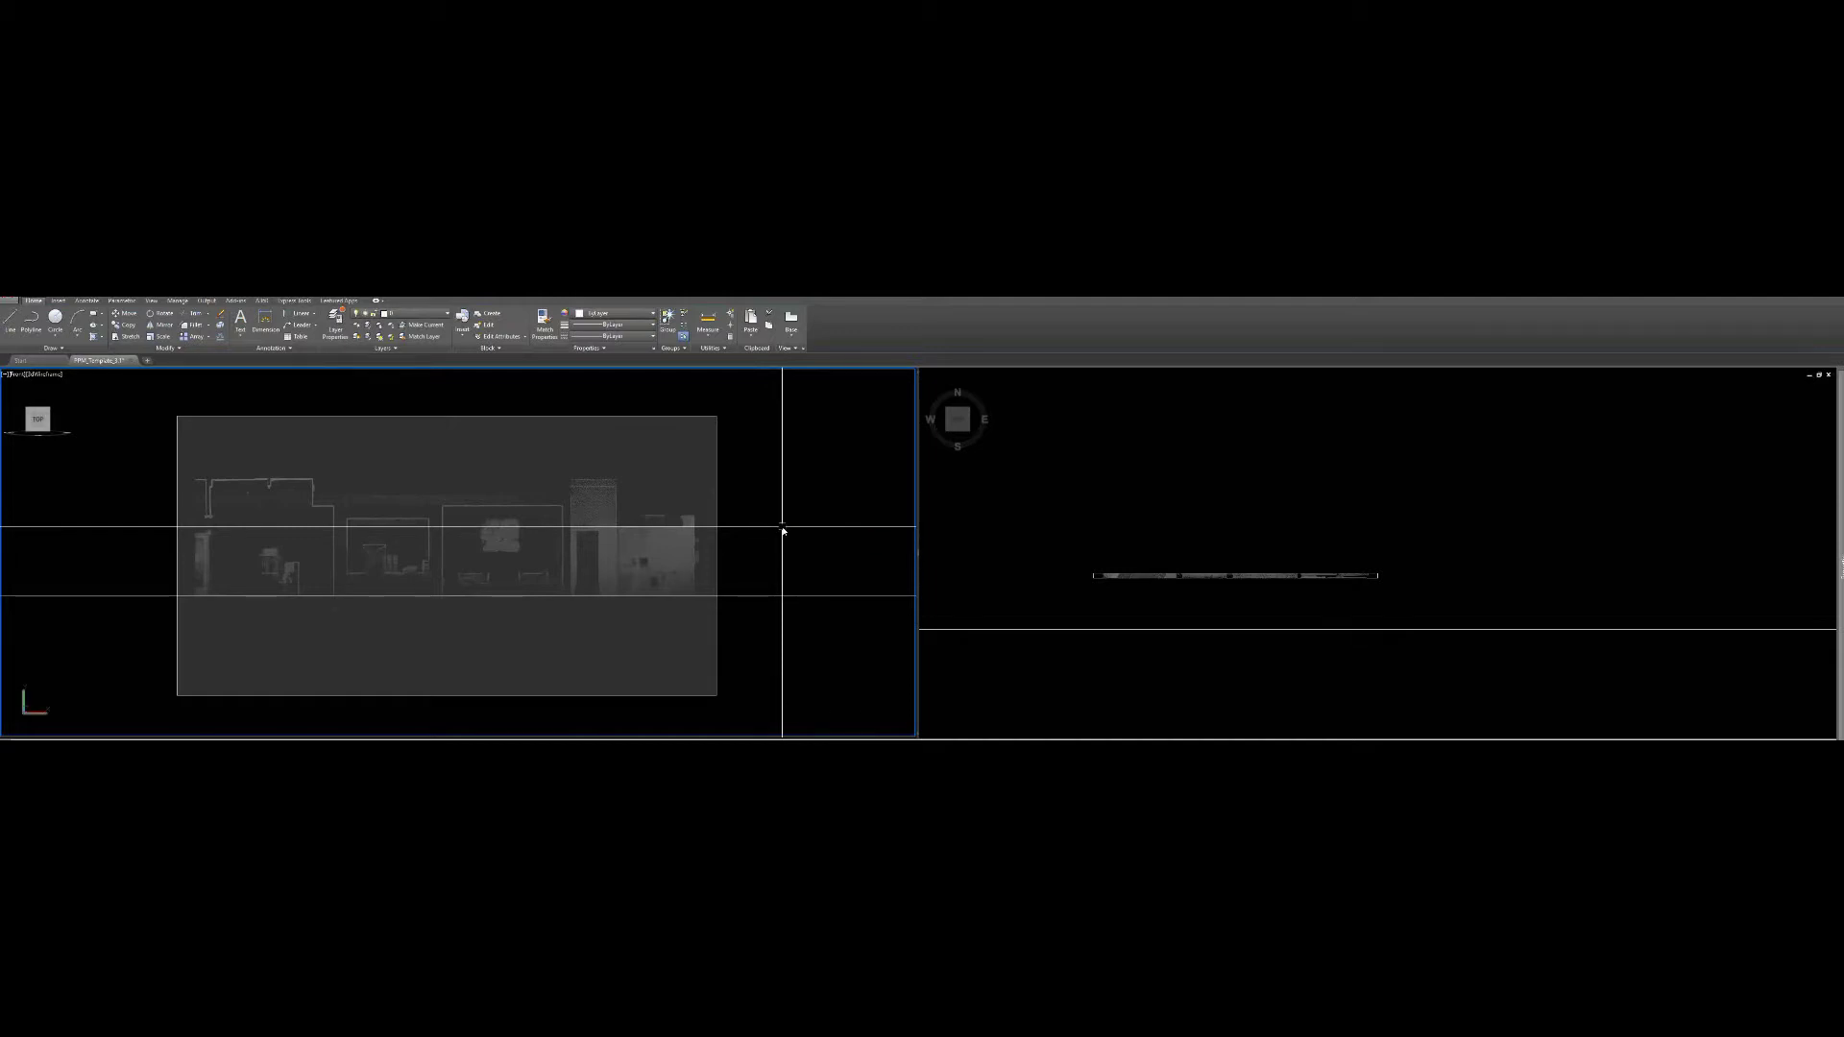
Alternate between the plan viewport and the section viewport, finishing with the plan viewport active
{"action": "left_click", "coordinate": [1338, 485]}
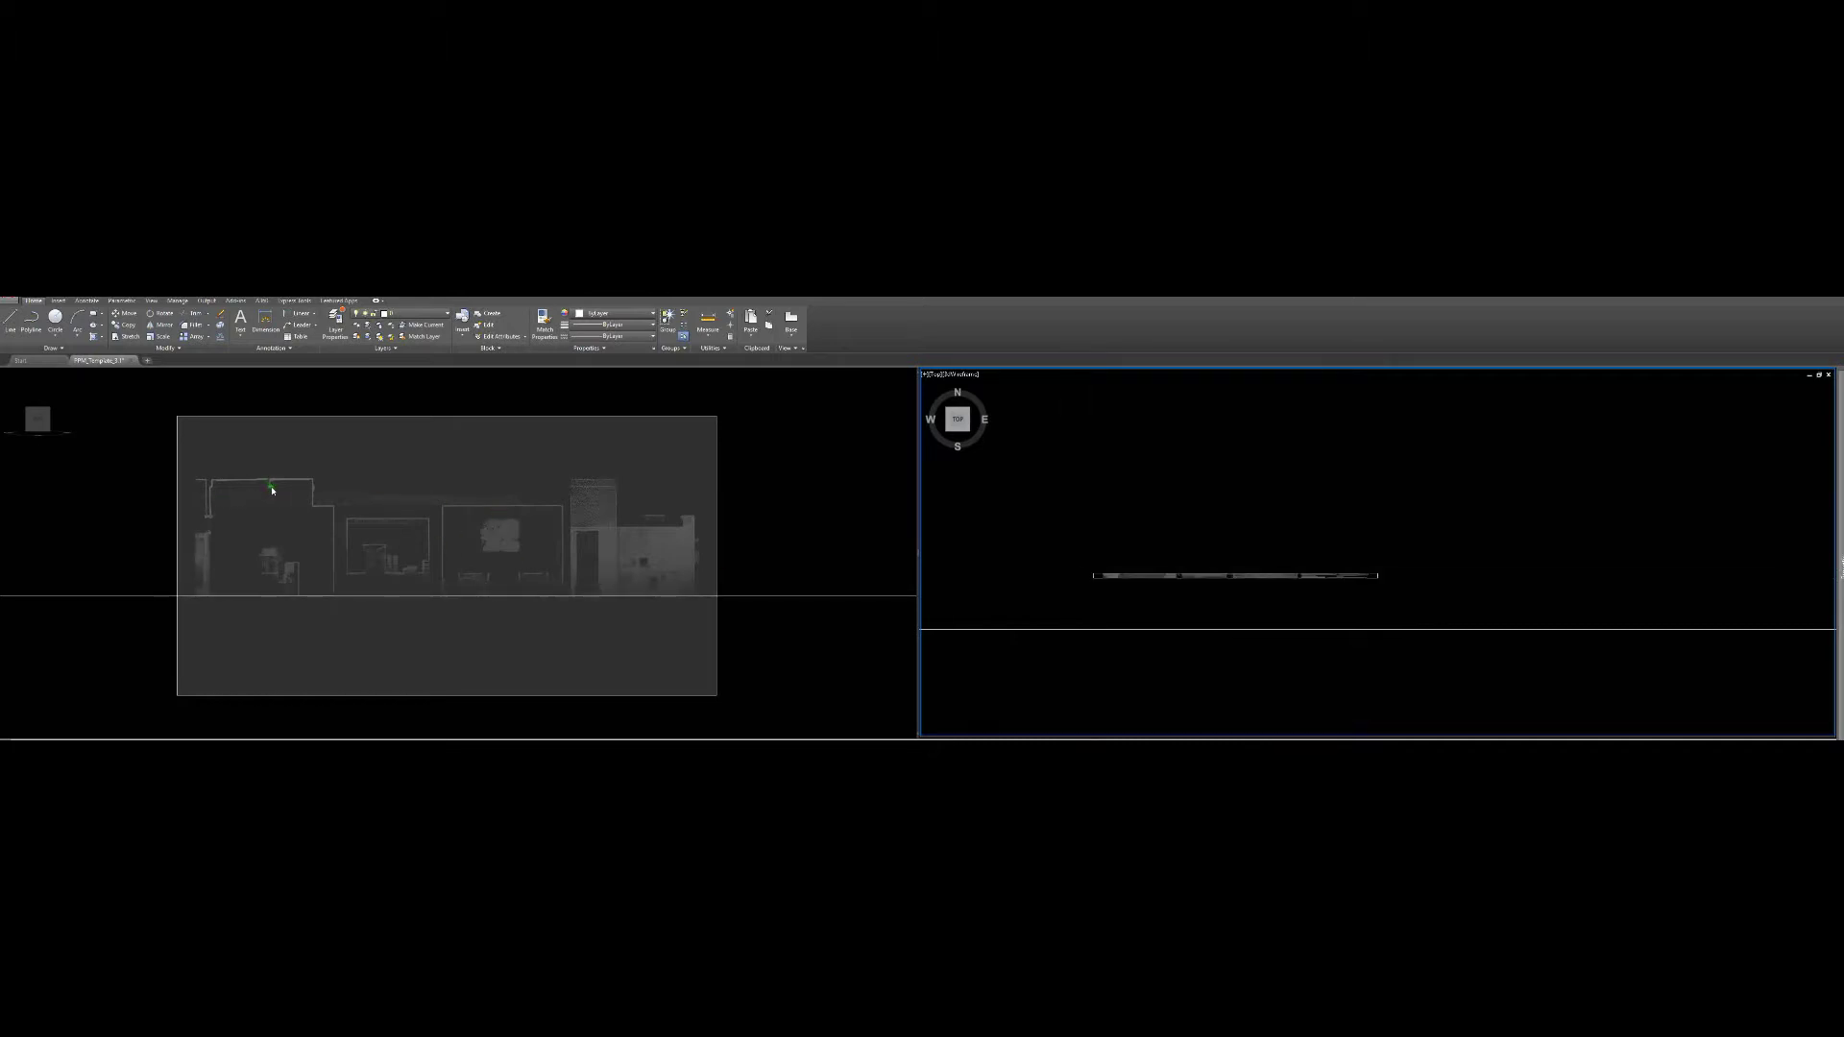
{"action": "left_click", "coordinate": [496, 505]}
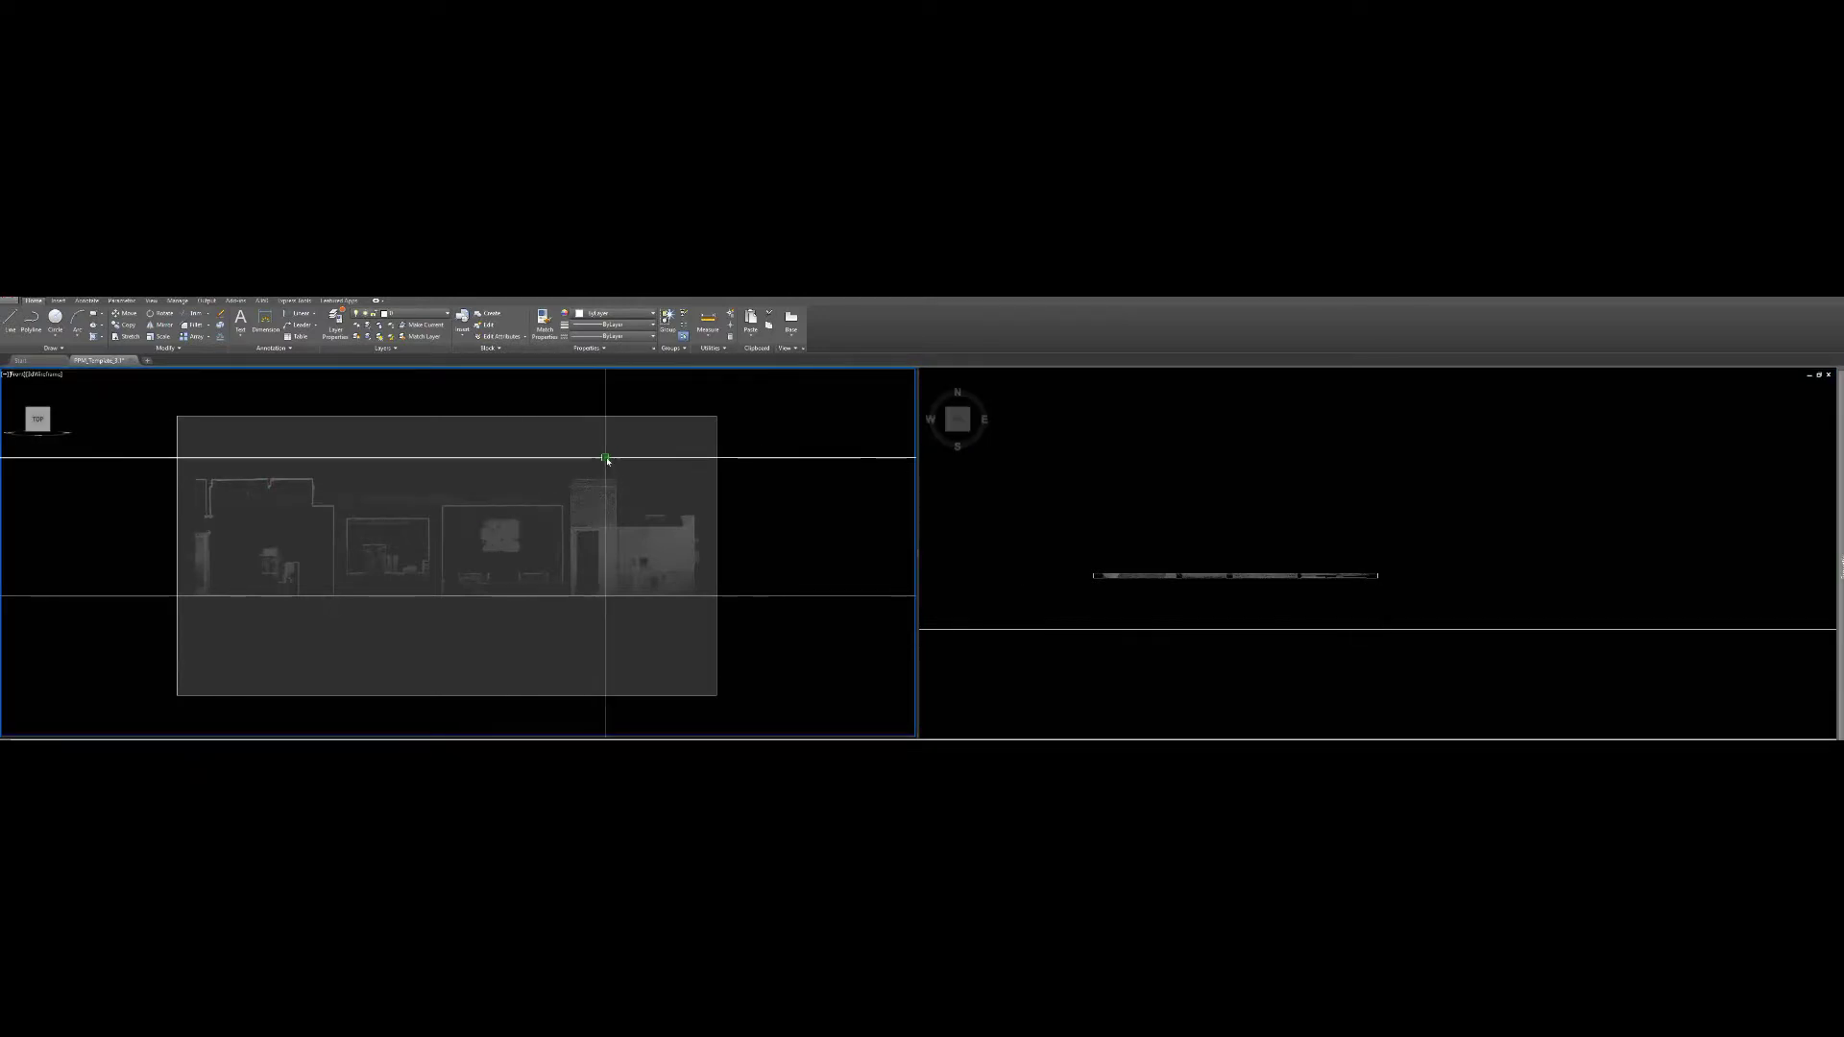
{"action": "left_click", "coordinate": [1256, 513]}
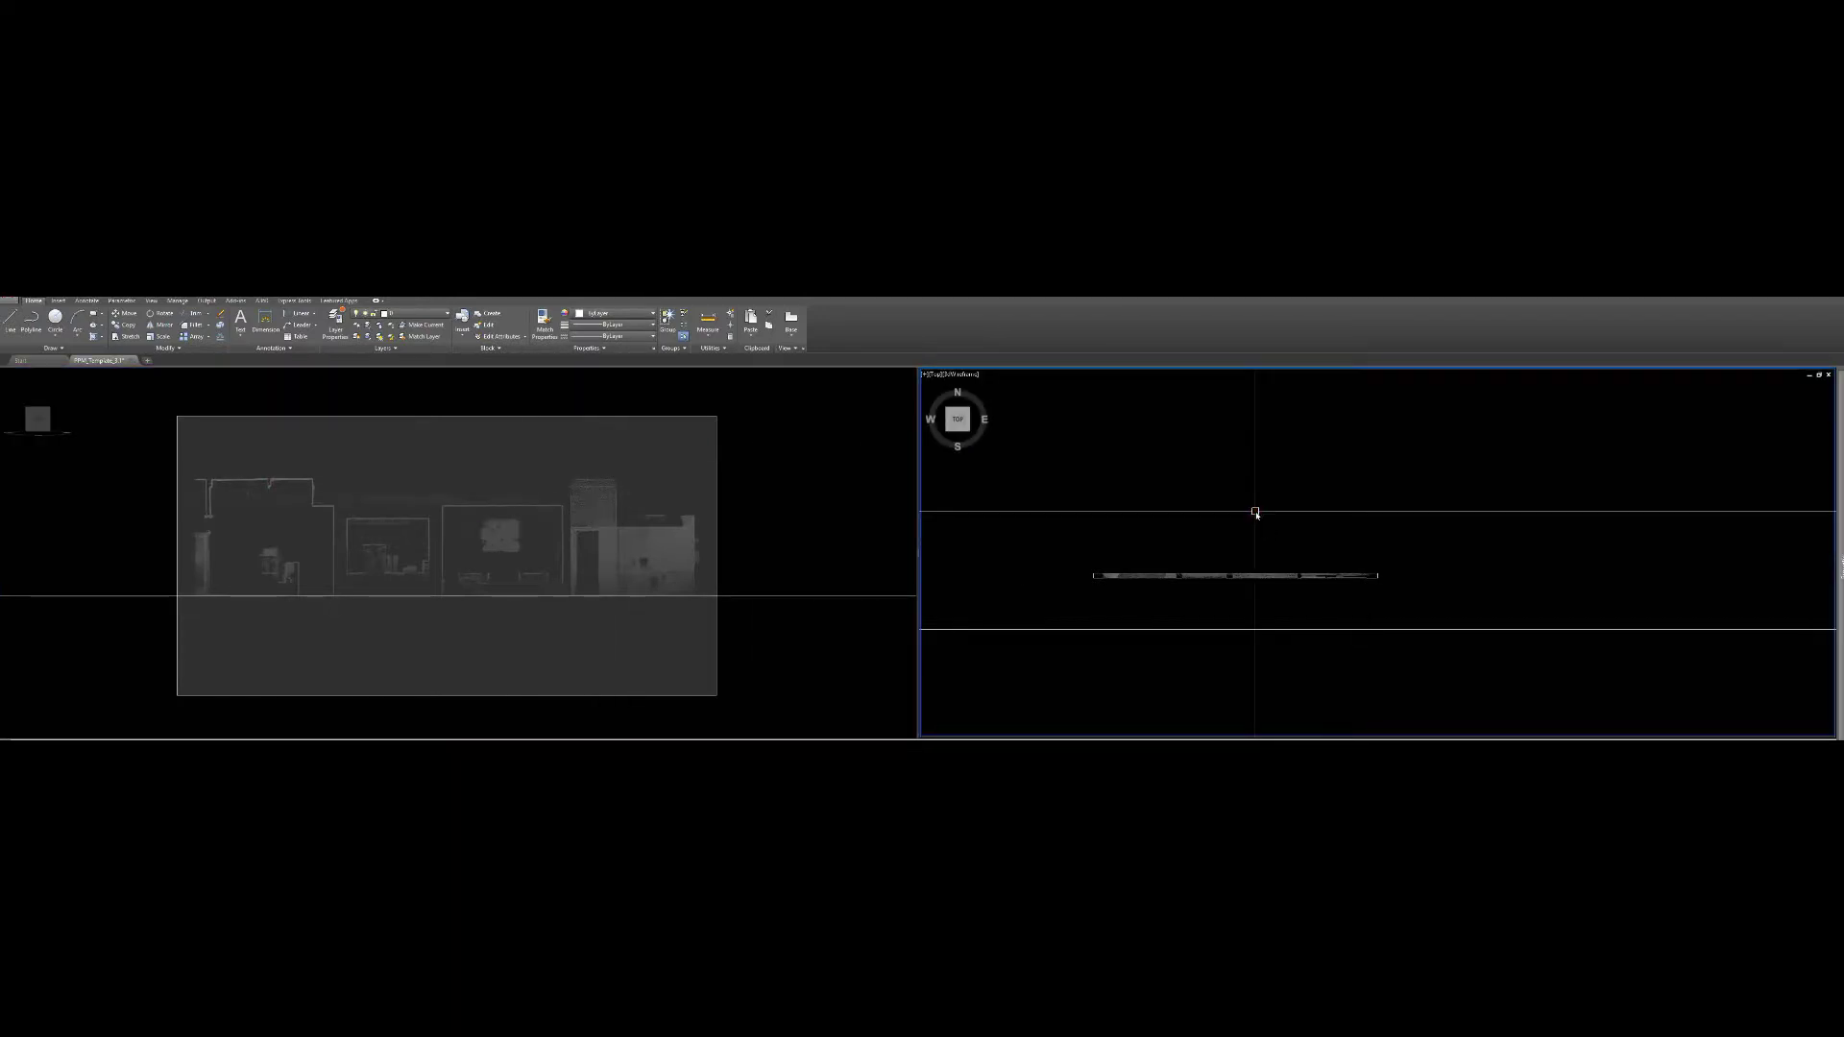
{"action": "left_click", "coordinate": [611, 494]}
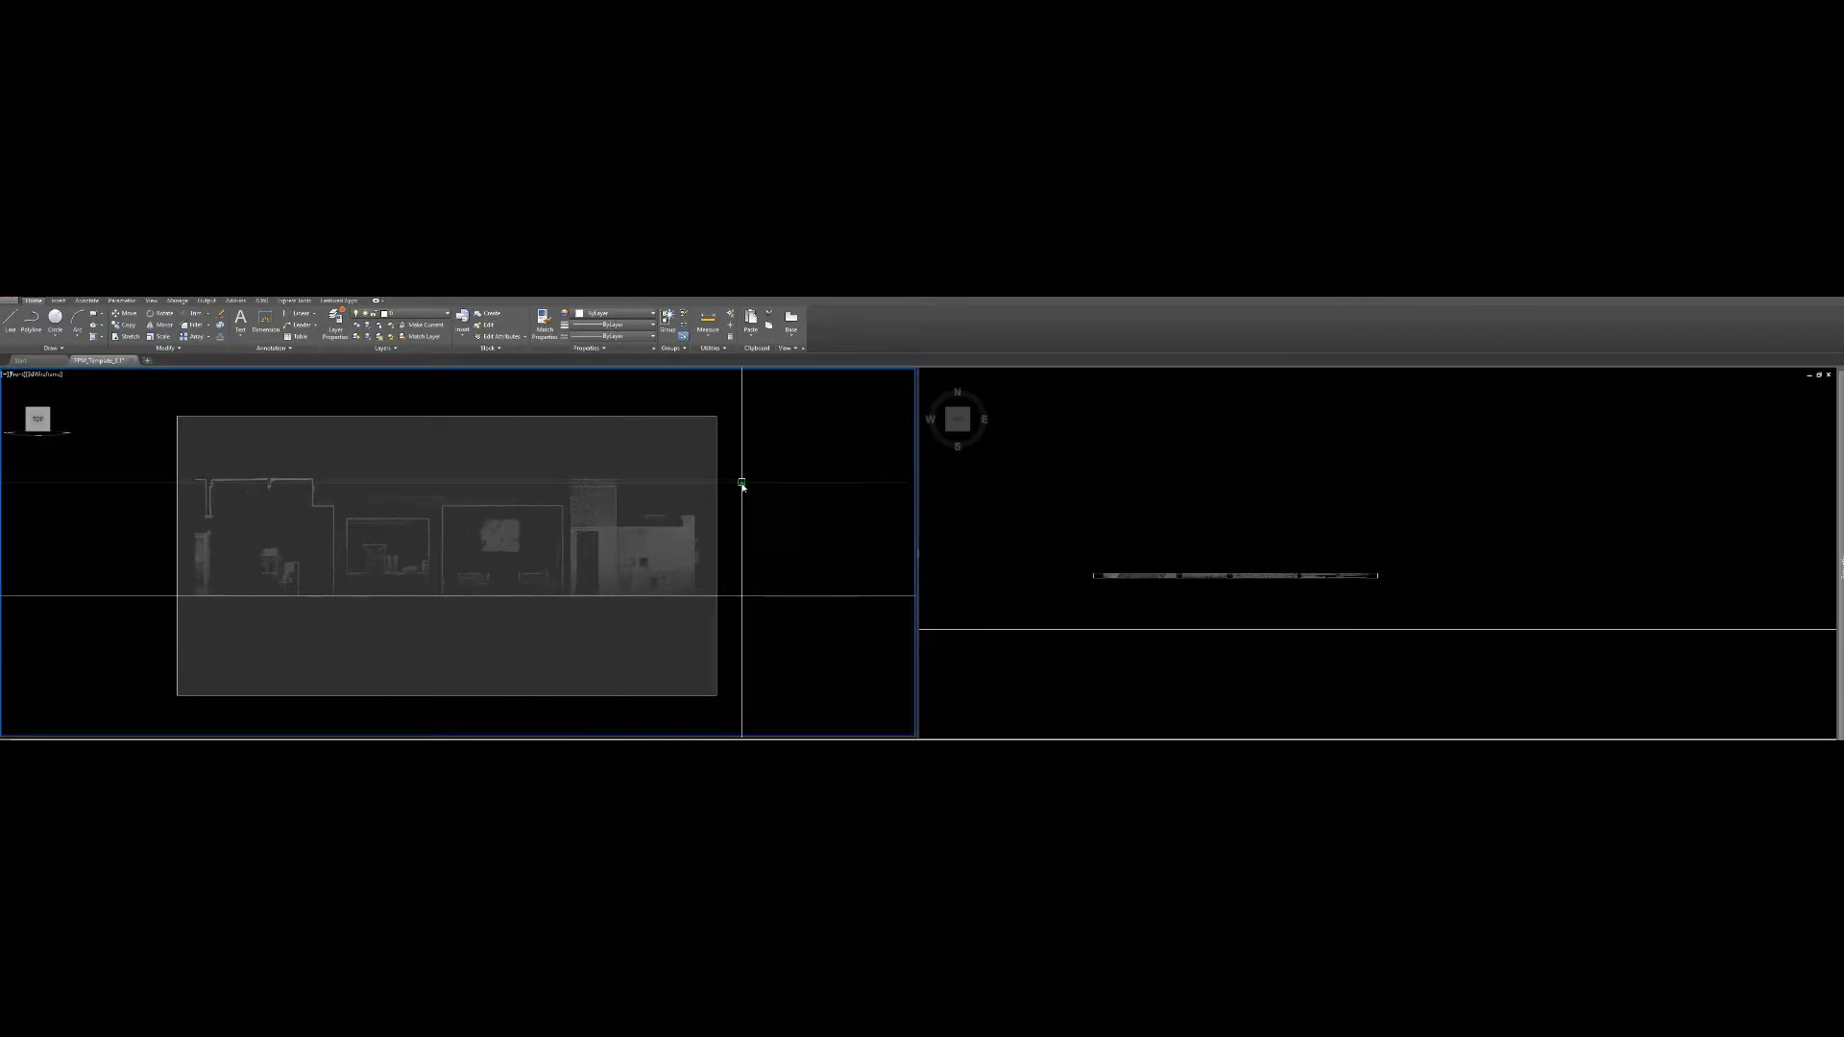
{"action": "left_click", "coordinate": [1371, 495]}
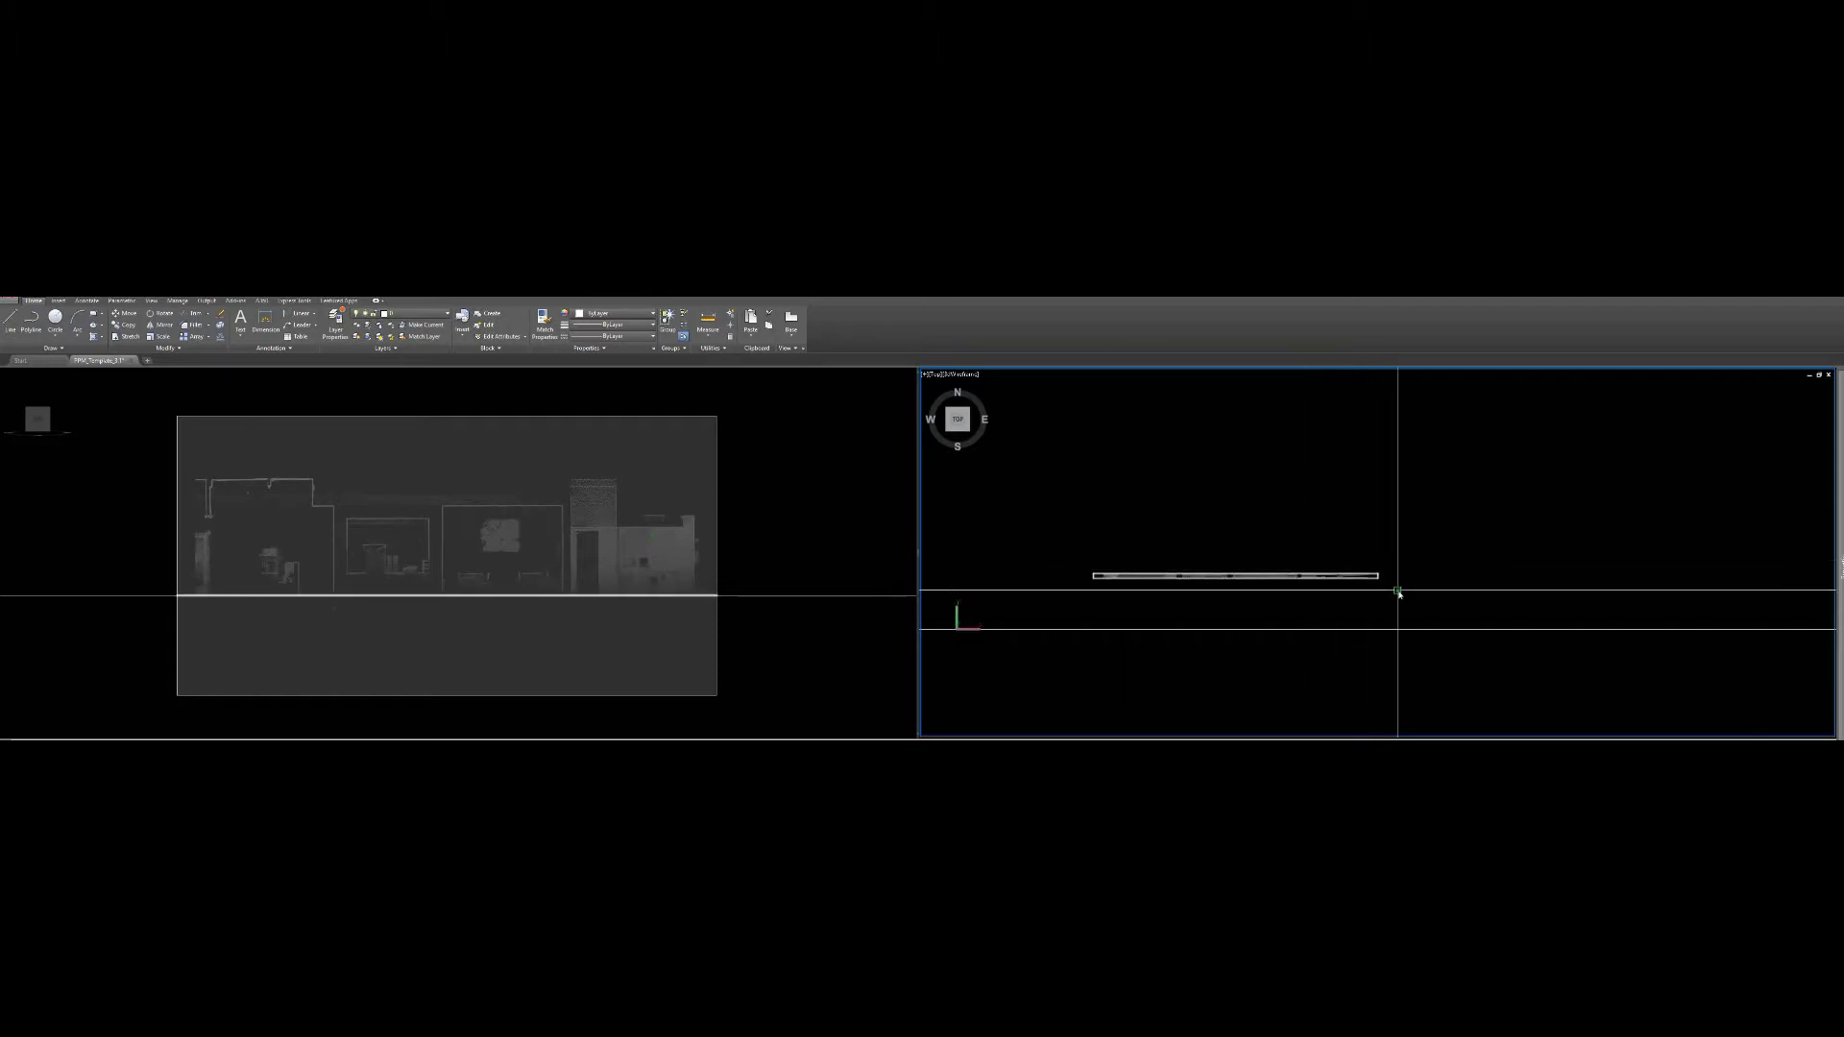
{"action": "left_click", "coordinate": [1381, 578]}
{"action": "left_click", "coordinate": [1381, 577]}
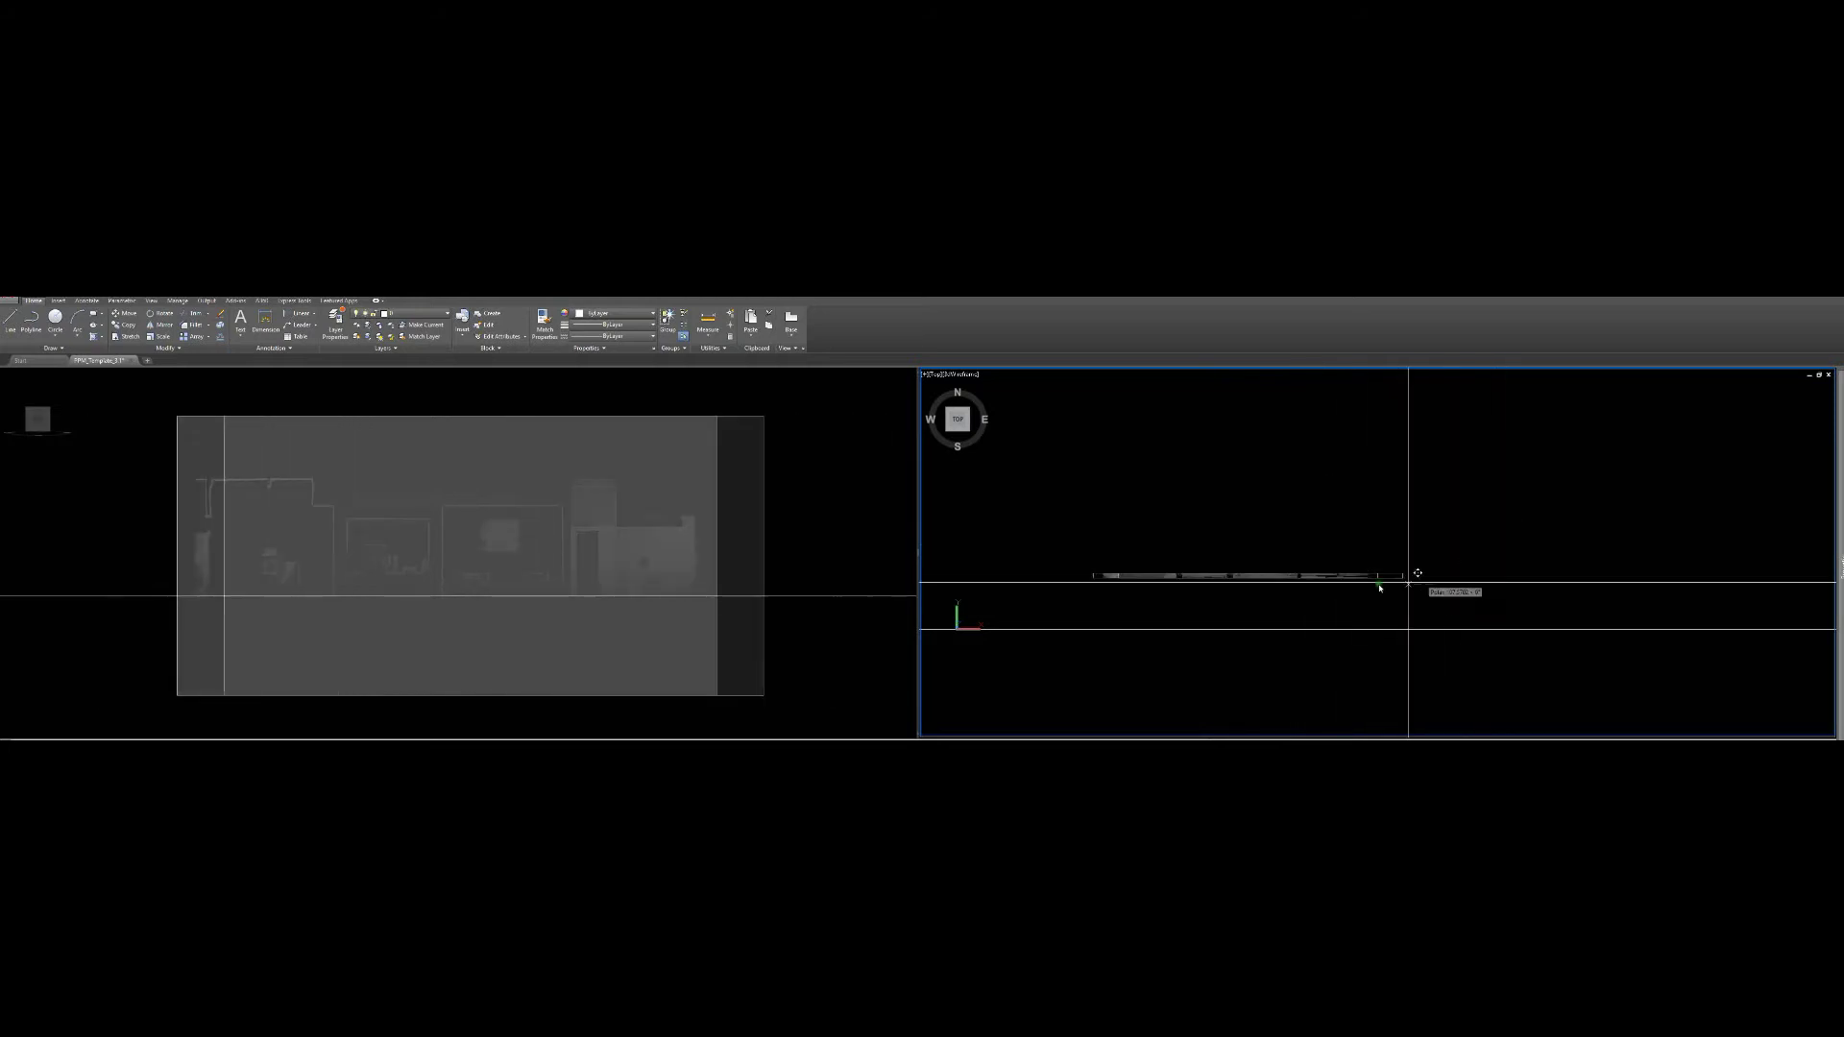
{"action": "key", "text": "Escape"}
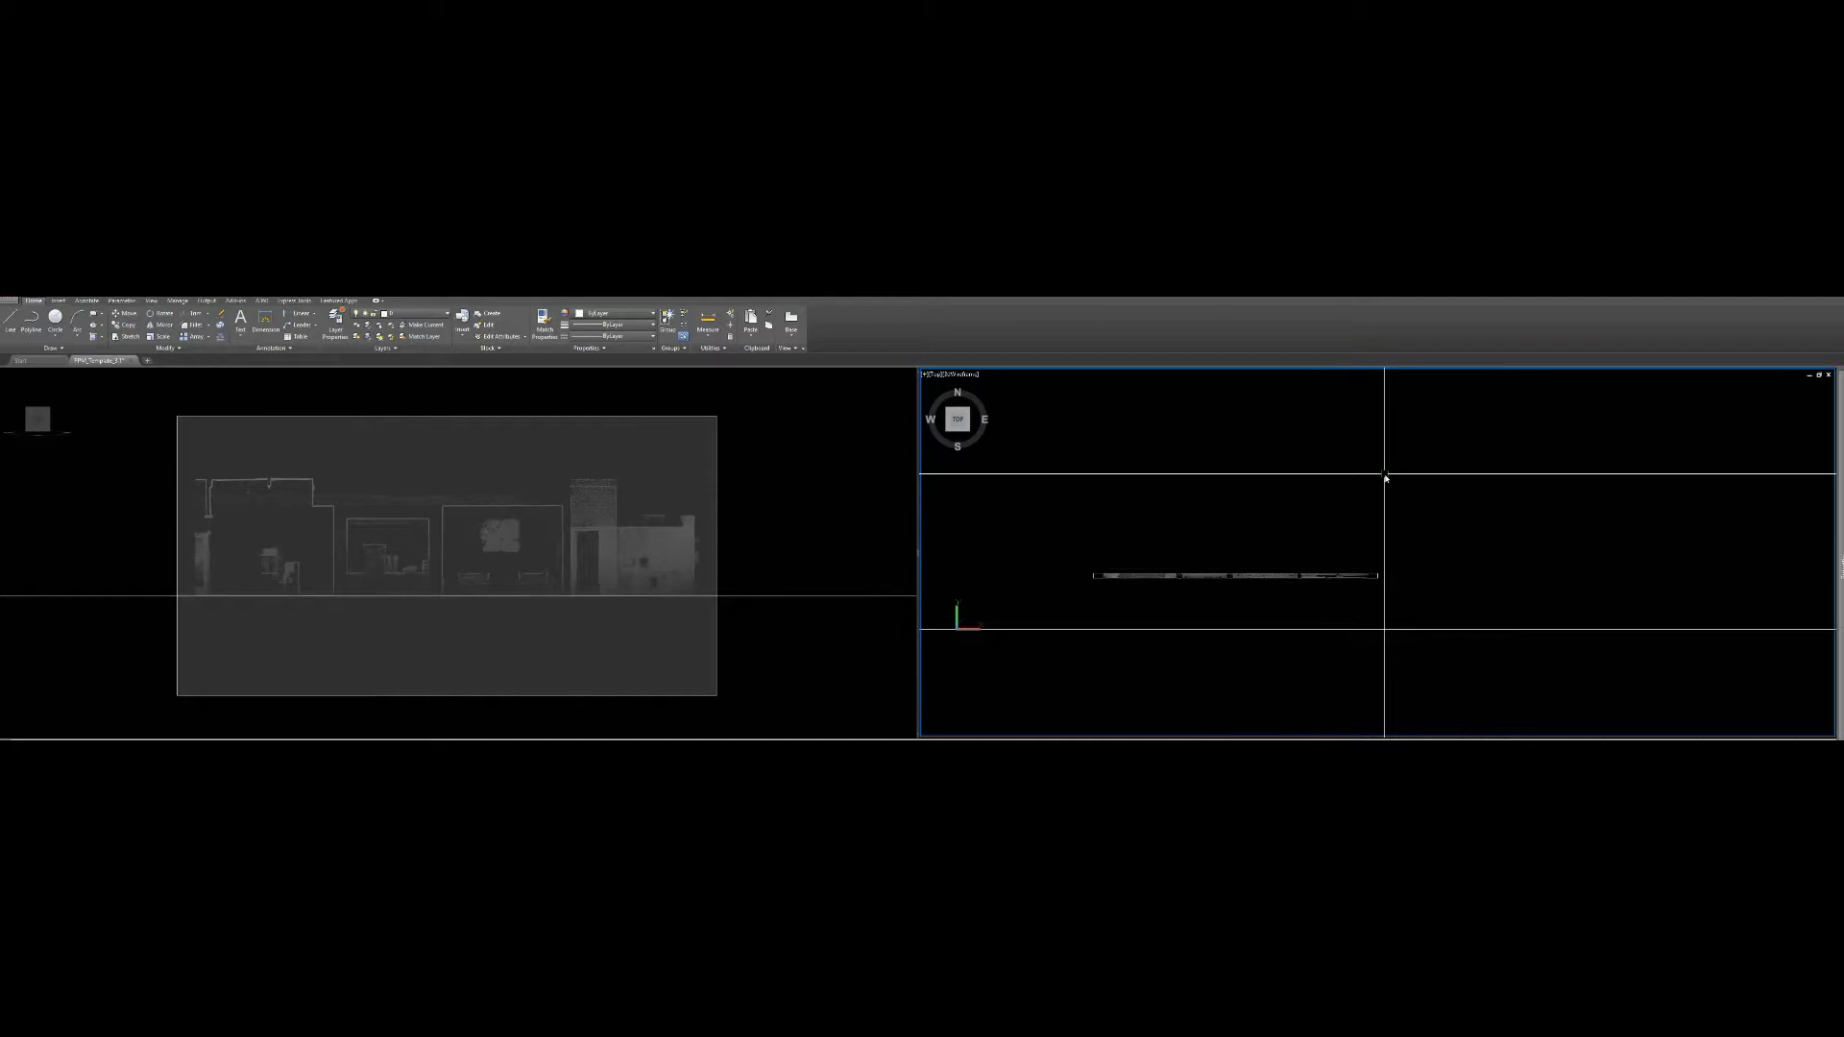
Move the thin vertical slice further north in plan, toward the middle of the building
{"action": "left_click", "coordinate": [1379, 576]}
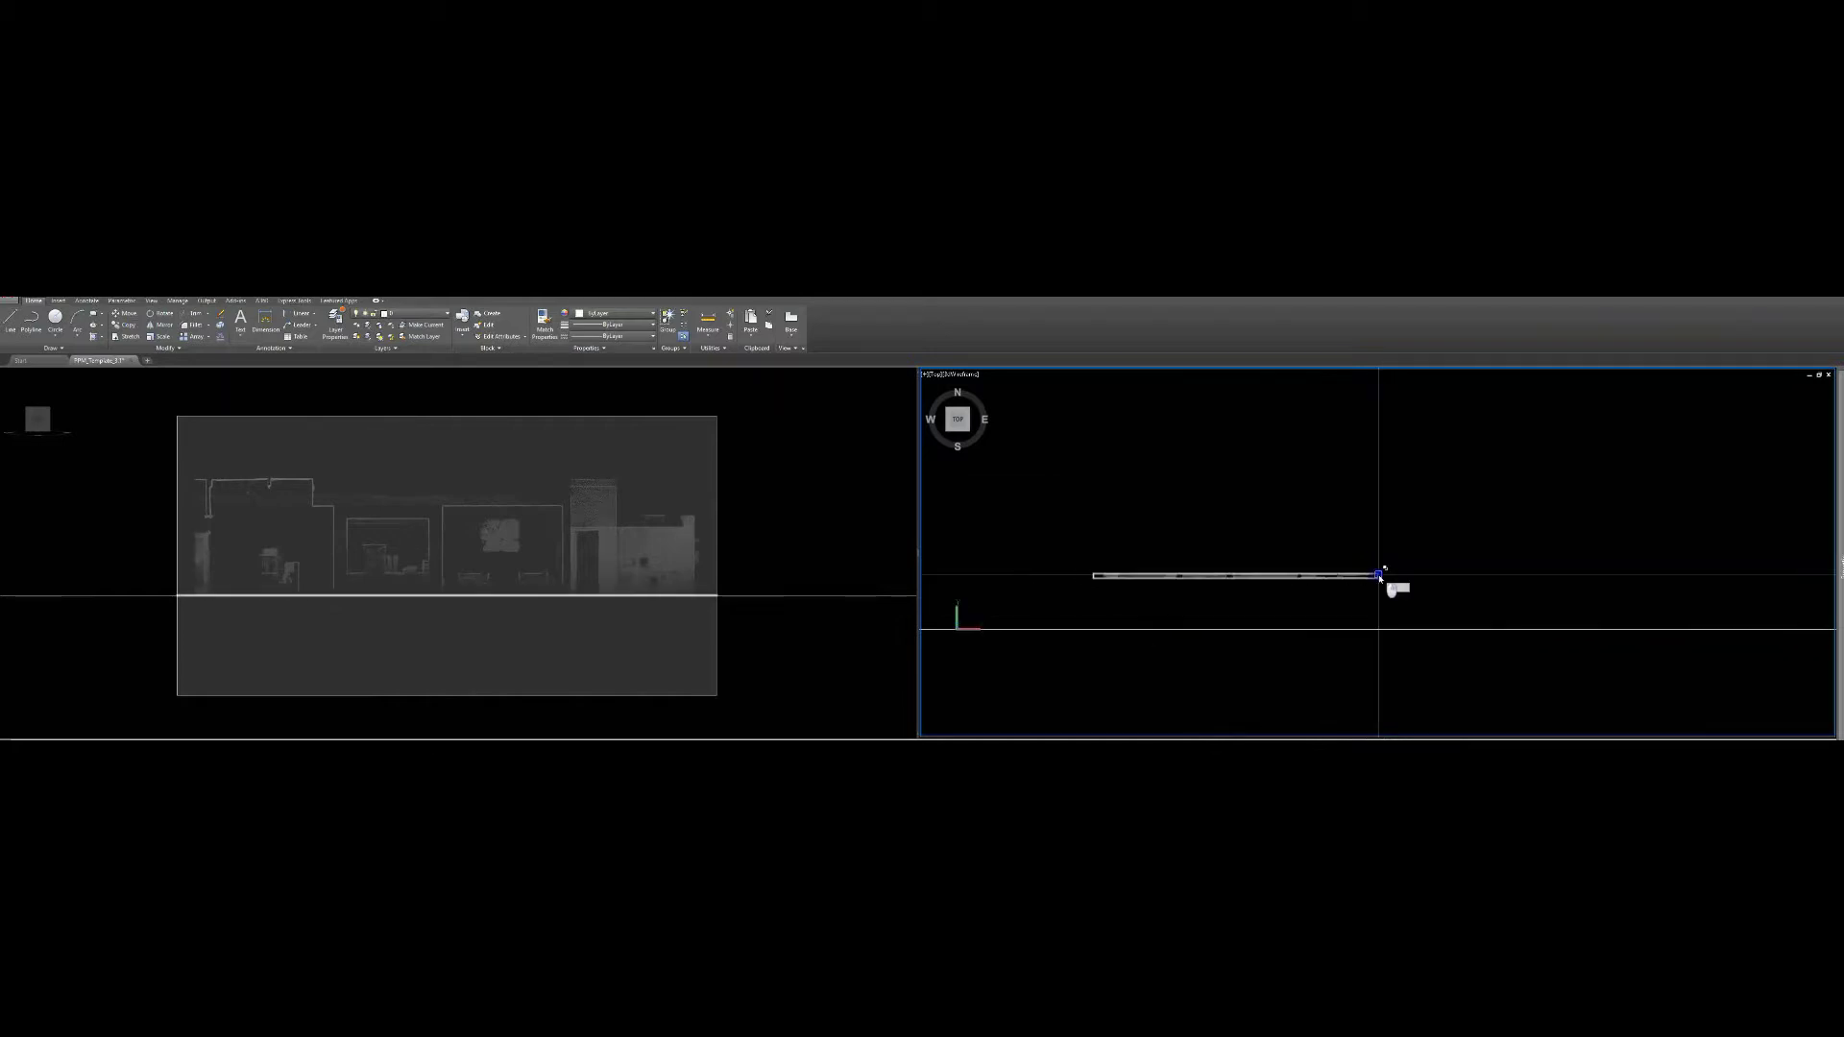
{"action": "left_click", "coordinate": [1380, 577]}
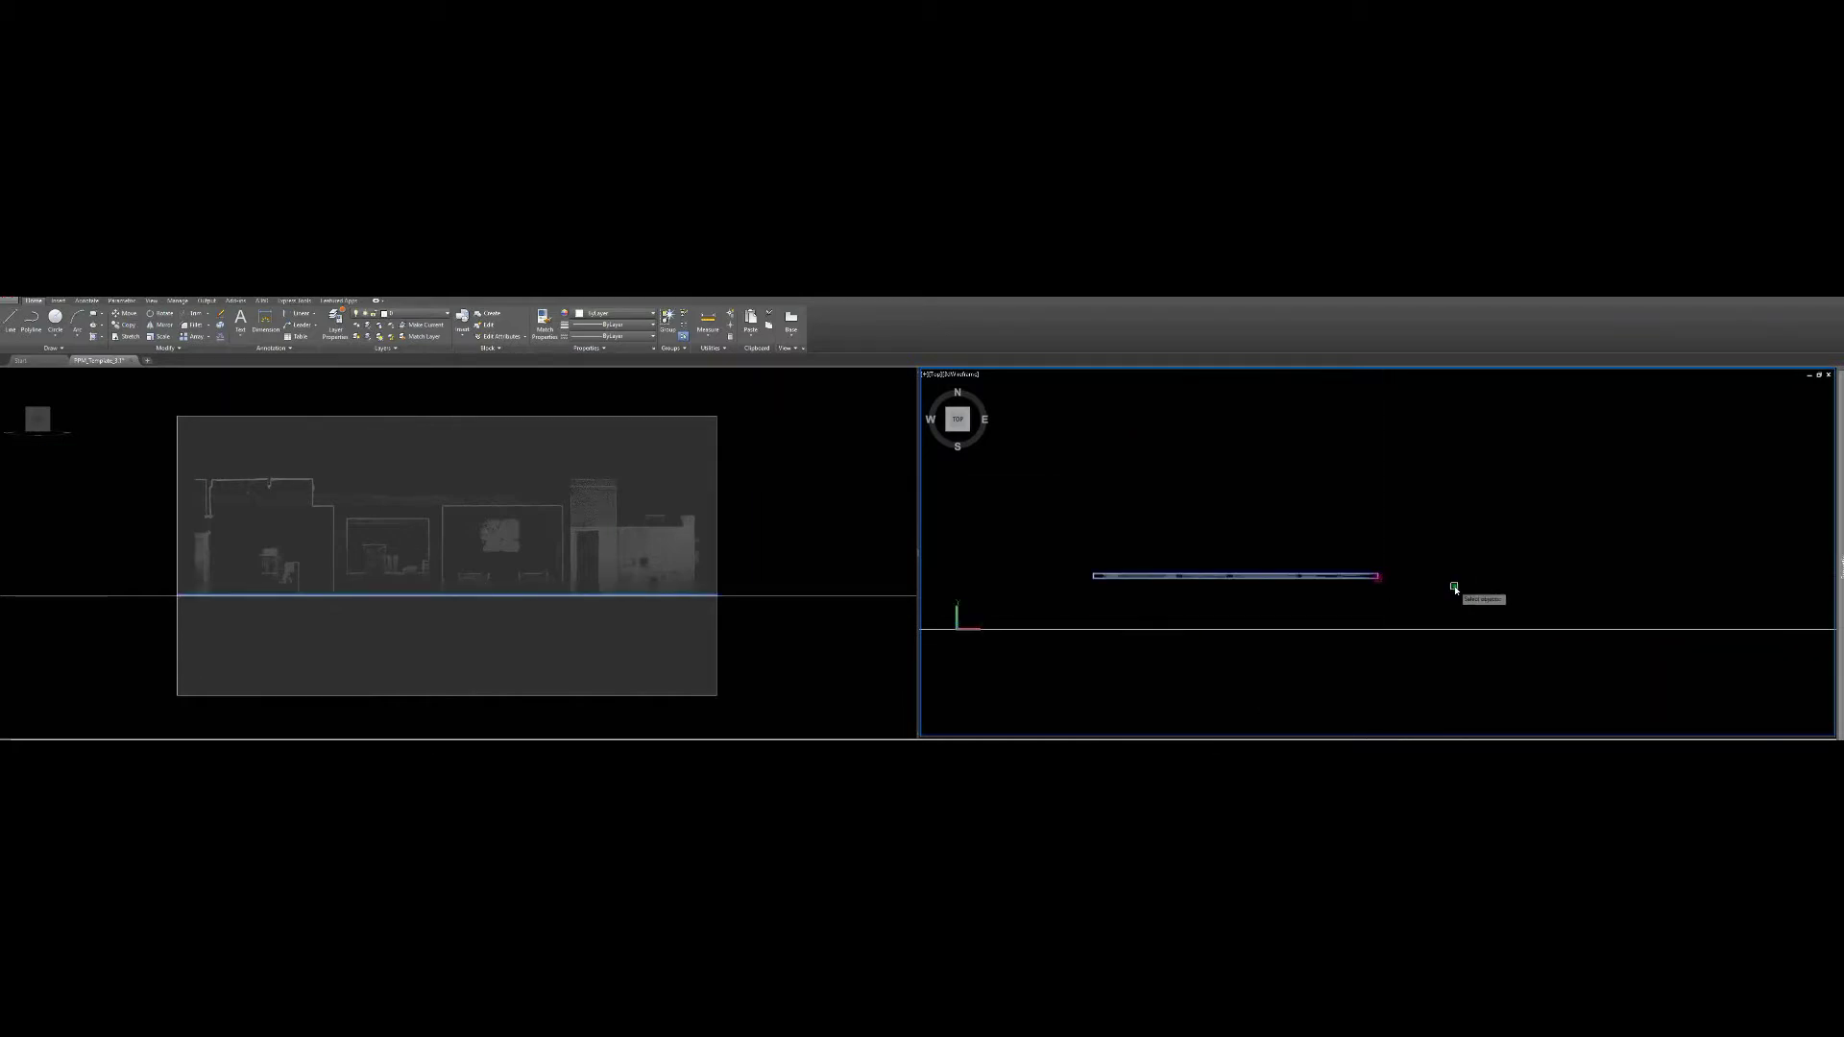
{"action": "left_click", "coordinate": [1456, 580]}
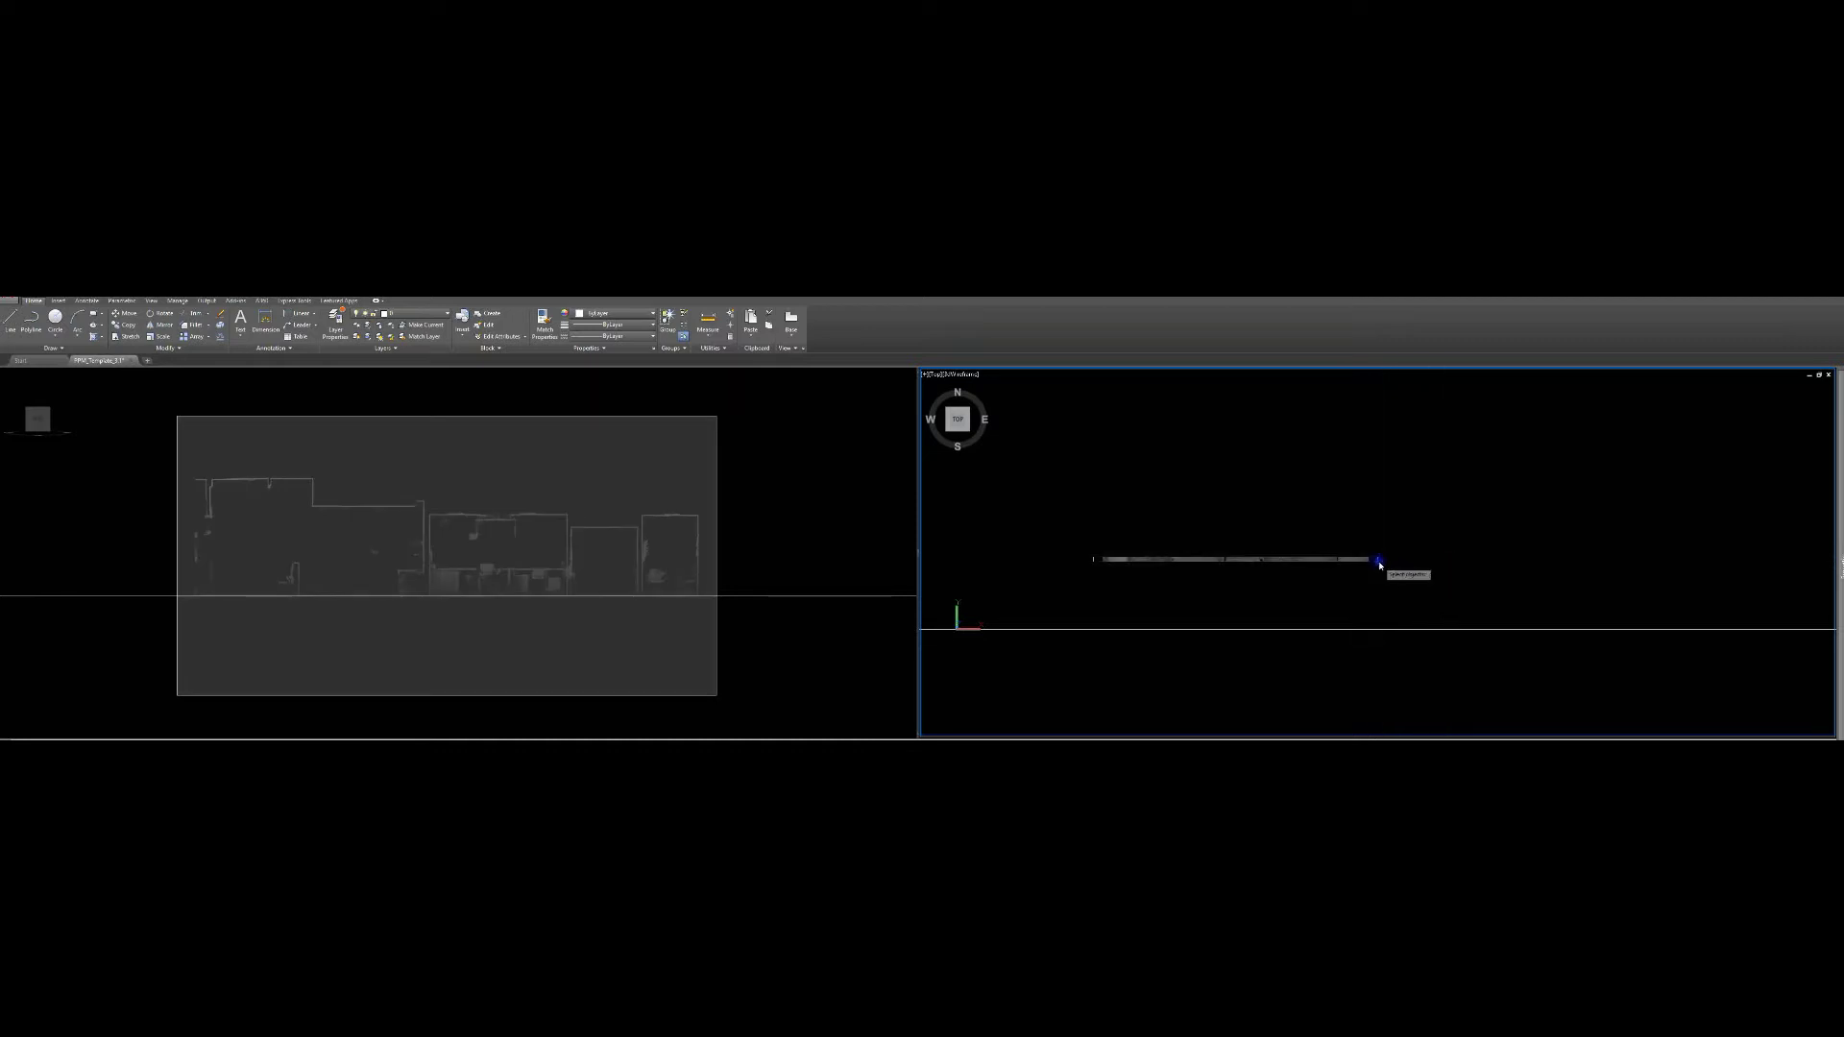
{"action": "left_click", "coordinate": [1445, 565]}
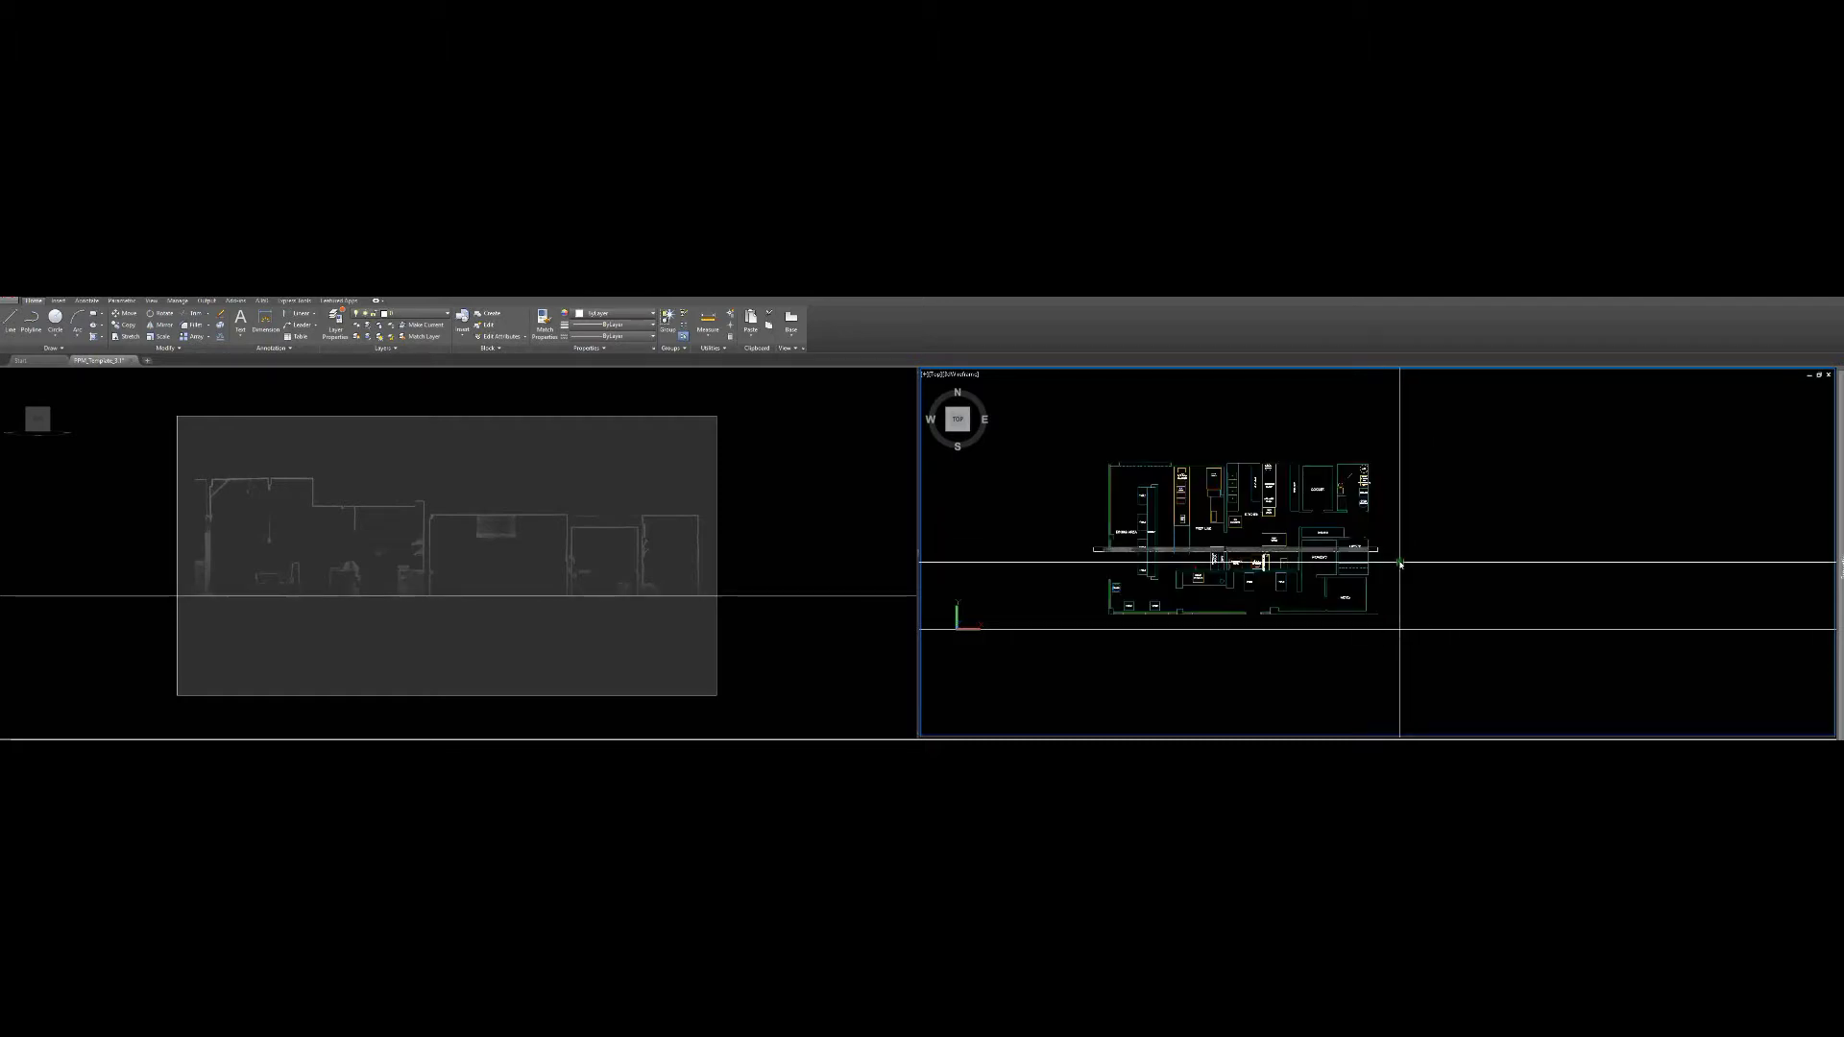
Move the slice straight south in plan so it cuts through the front rooms just behind the south wall
{"action": "left_click", "coordinate": [1408, 547]}
{"action": "left_click", "coordinate": [1421, 575]}
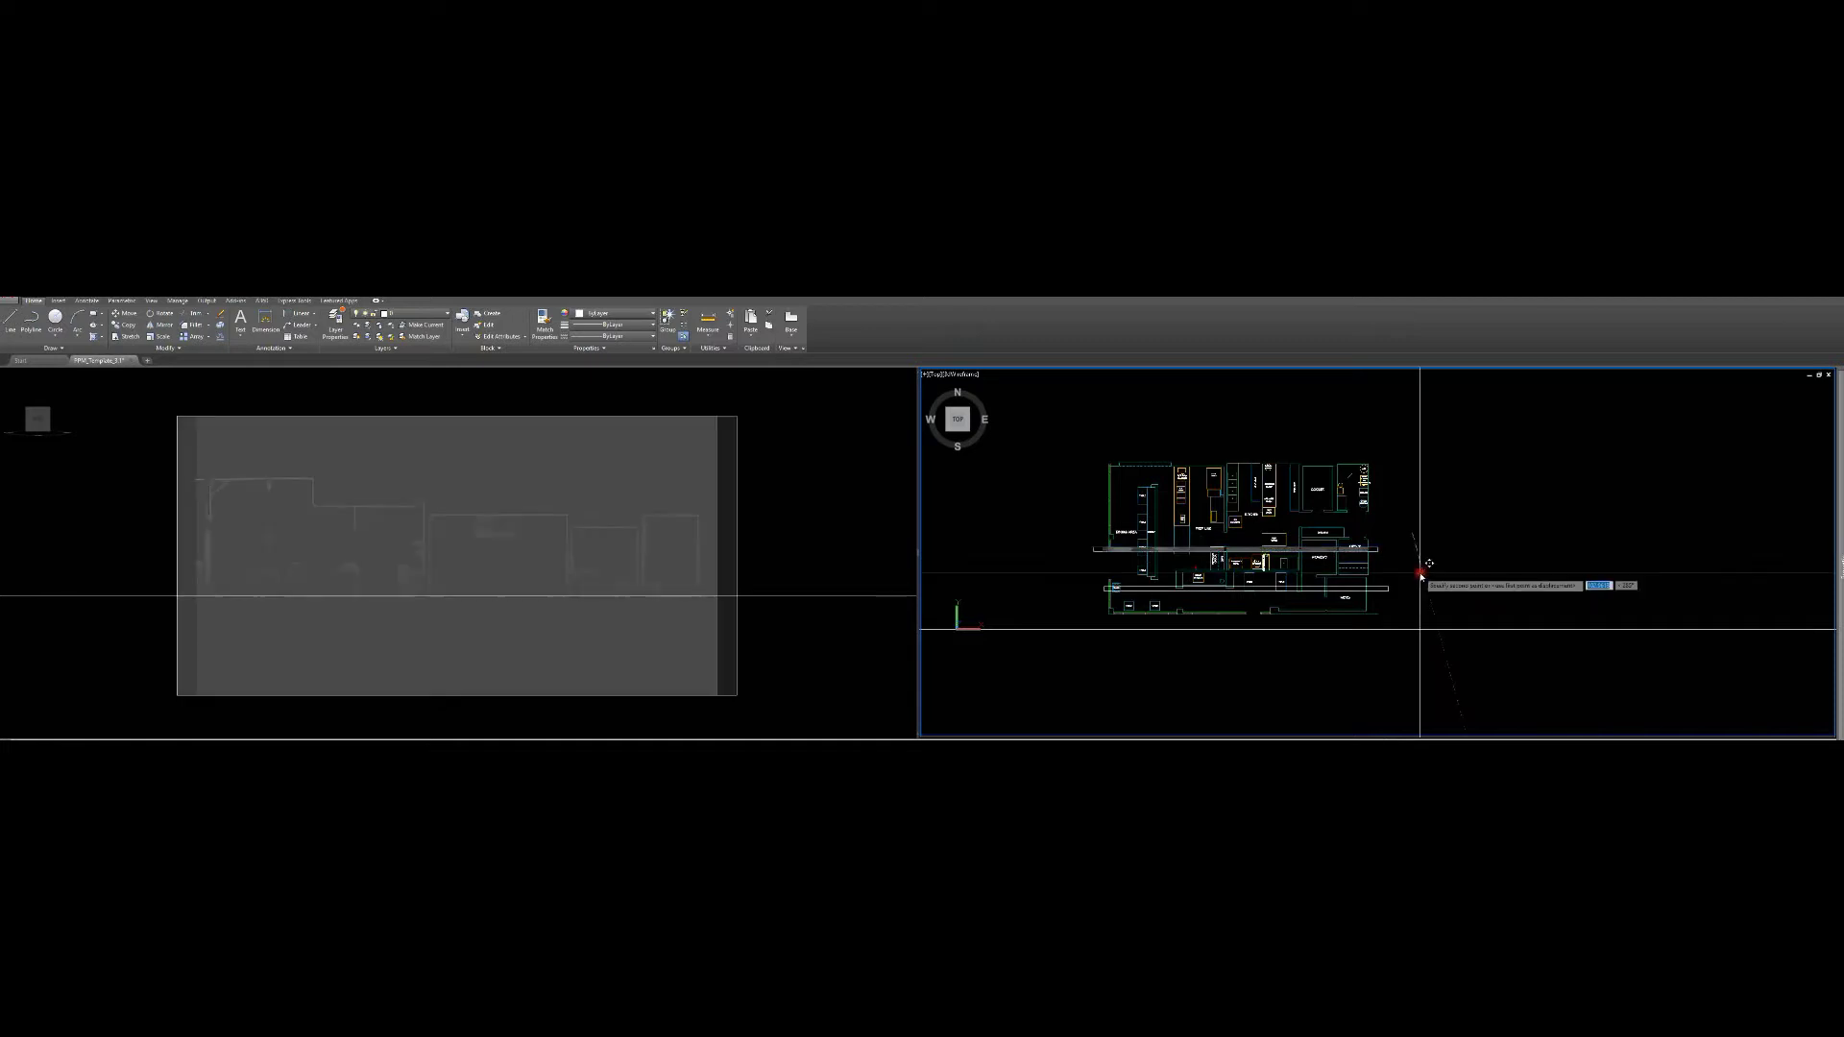
{"action": "left_click", "coordinate": [1425, 575]}
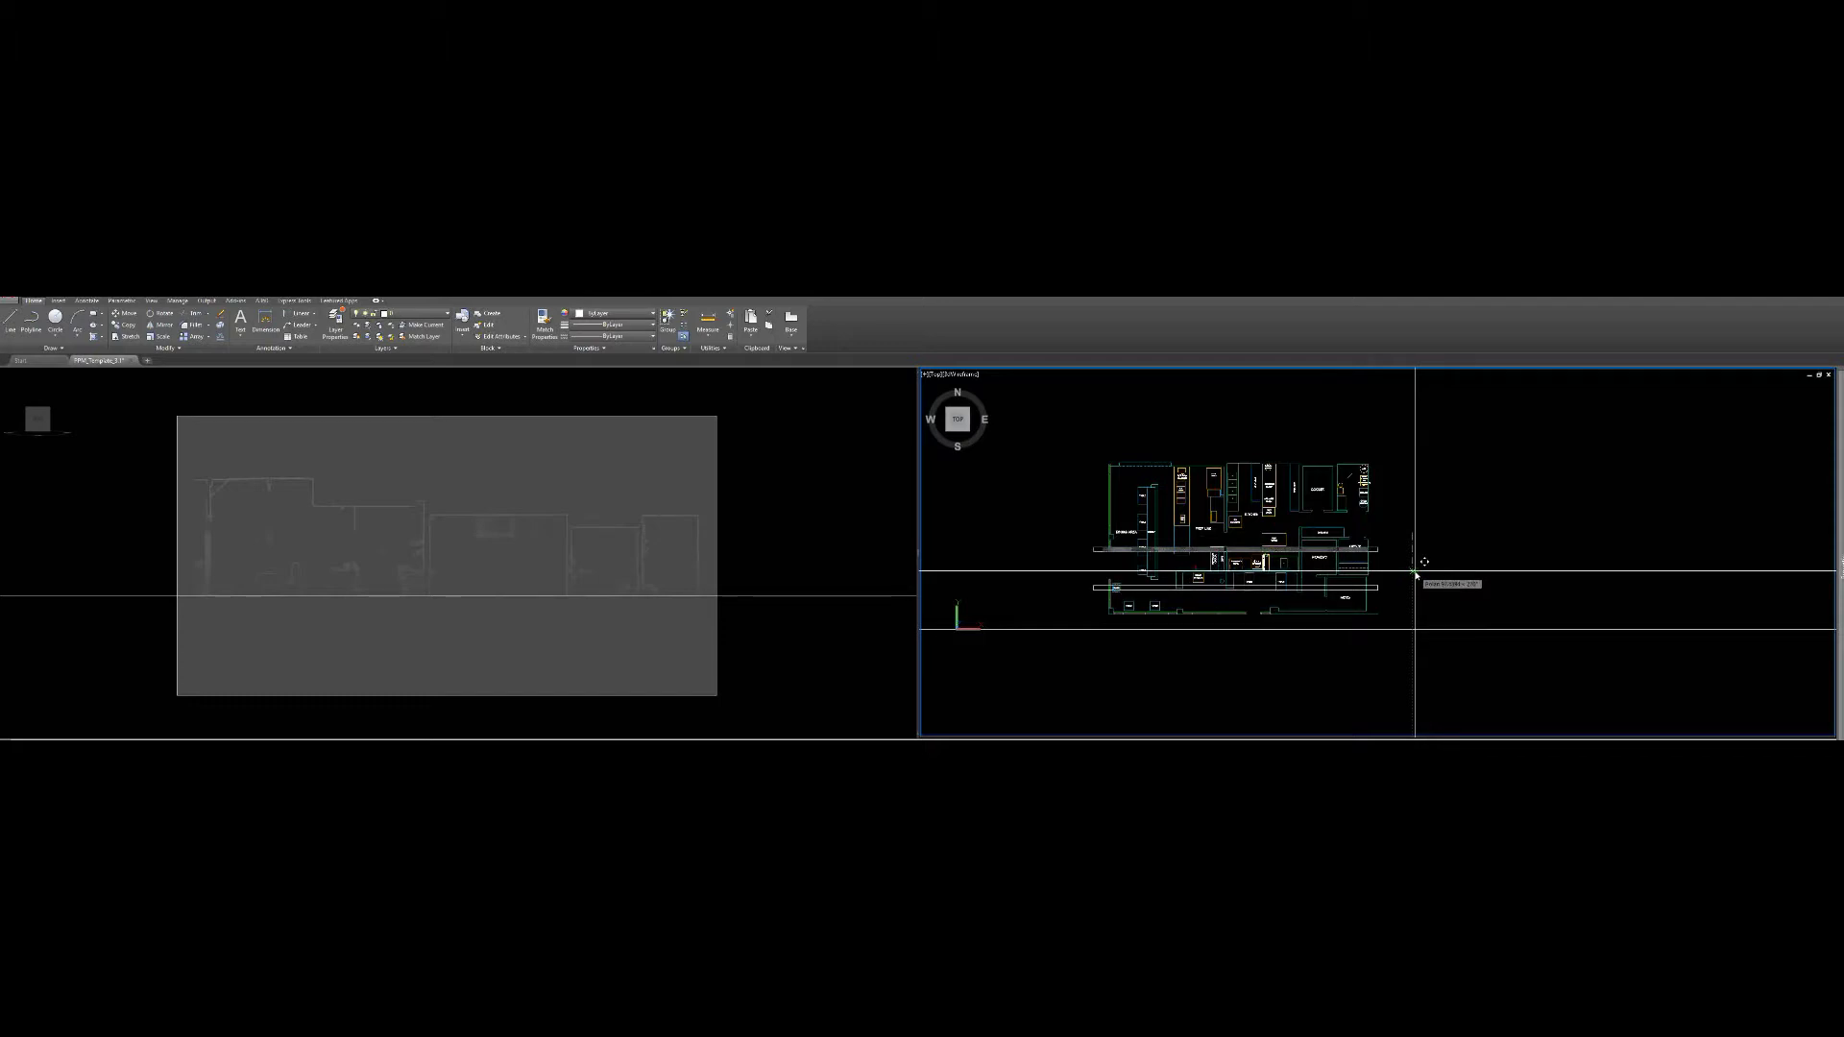
{"action": "left_click", "coordinate": [1416, 574]}
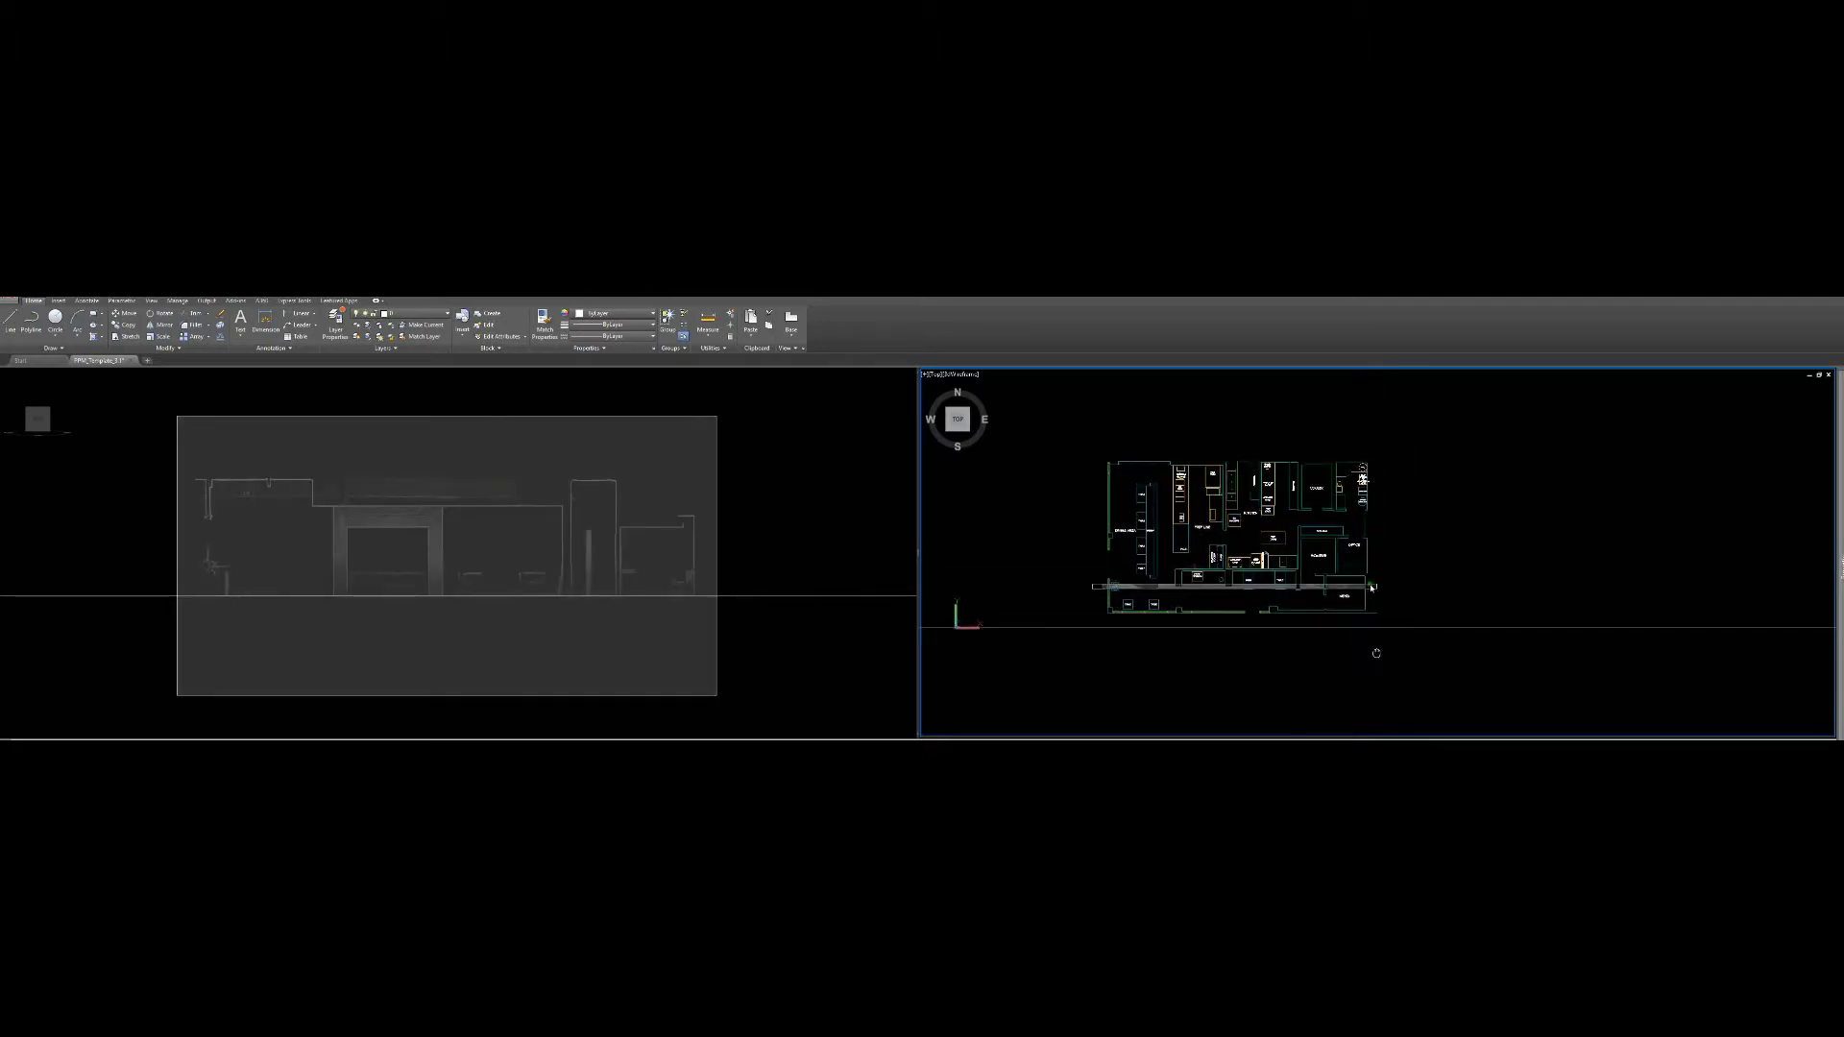
Project vertical construction lines down from the wall faces that the slice crosses into the empty area below the plan
{"action": "middle_click_drag", "start_coordinate": [1373, 647], "coordinate": [1373, 539]}
{"action": "middle_click_drag", "start_coordinate": [1259, 564], "coordinate": [1322, 539]}
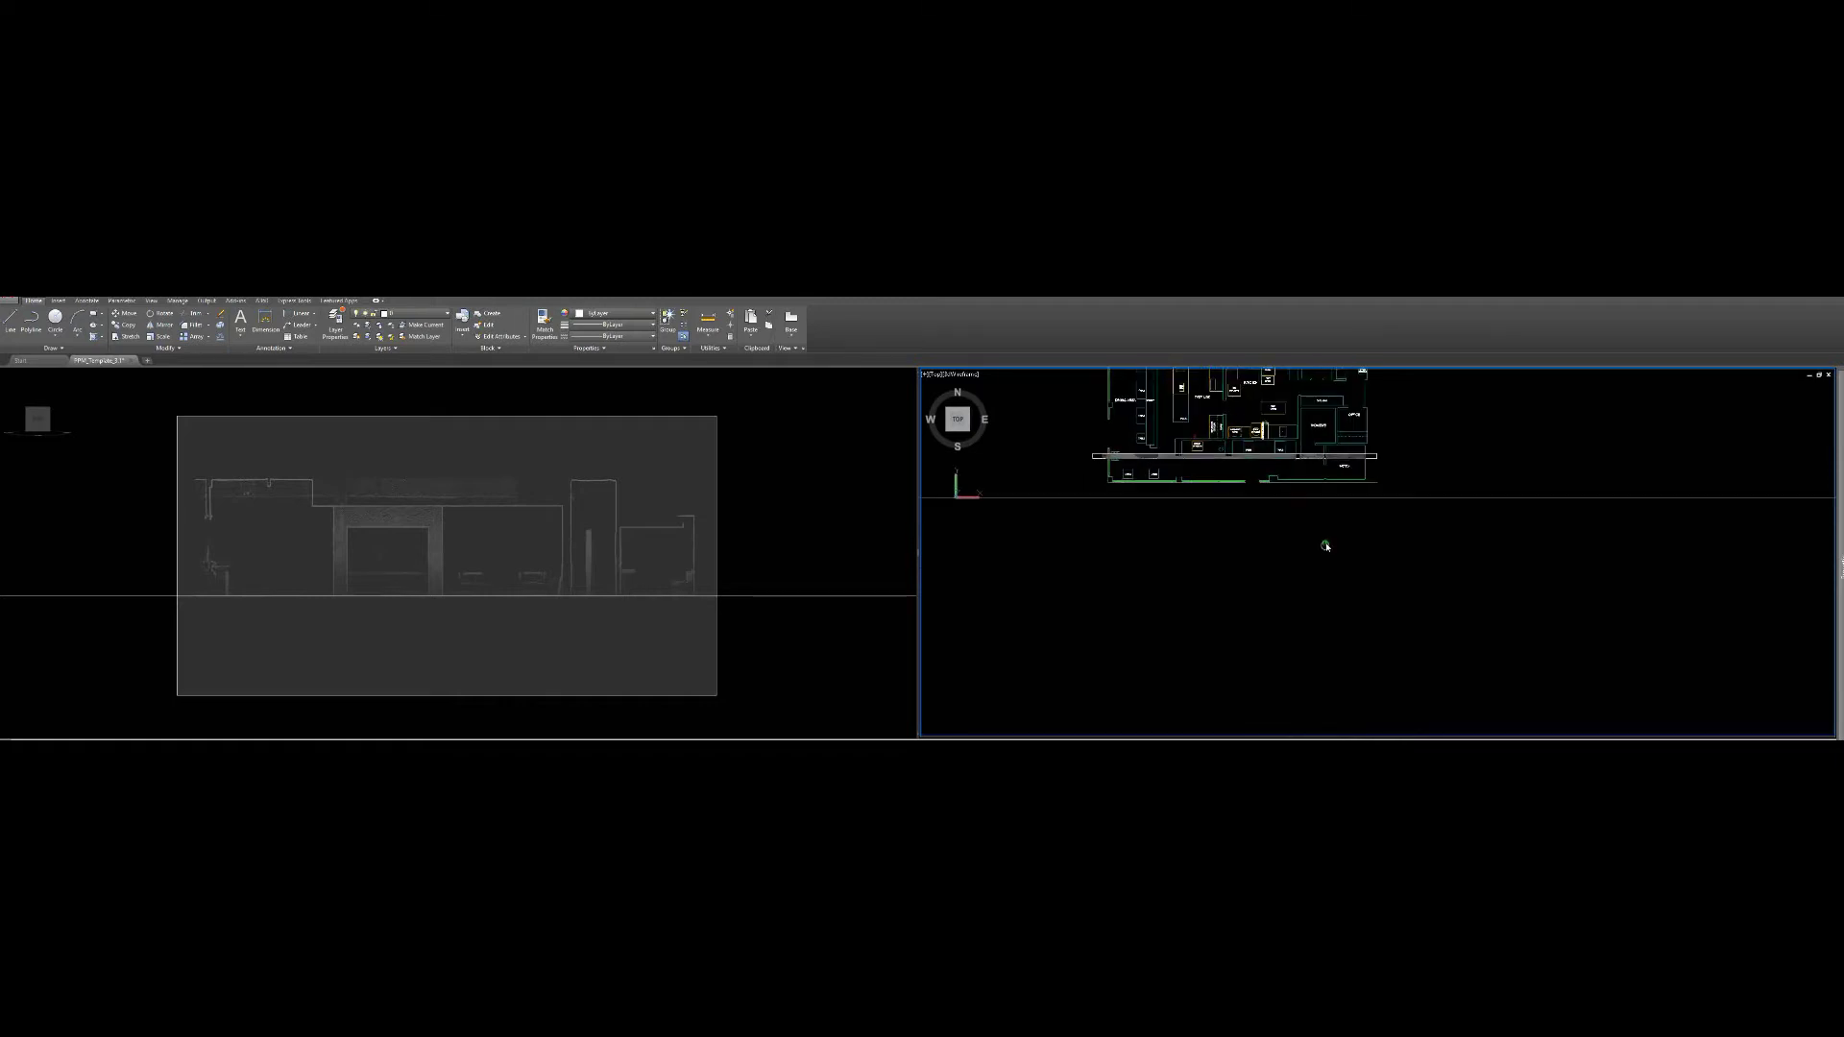
{"action": "left_click", "coordinate": [1294, 468]}
{"action": "scroll", "coordinate": [1215, 467], "scroll_direction": "up", "scroll_amount": 2}
{"action": "scroll", "coordinate": [1212, 466], "scroll_direction": "up", "scroll_amount": 1}
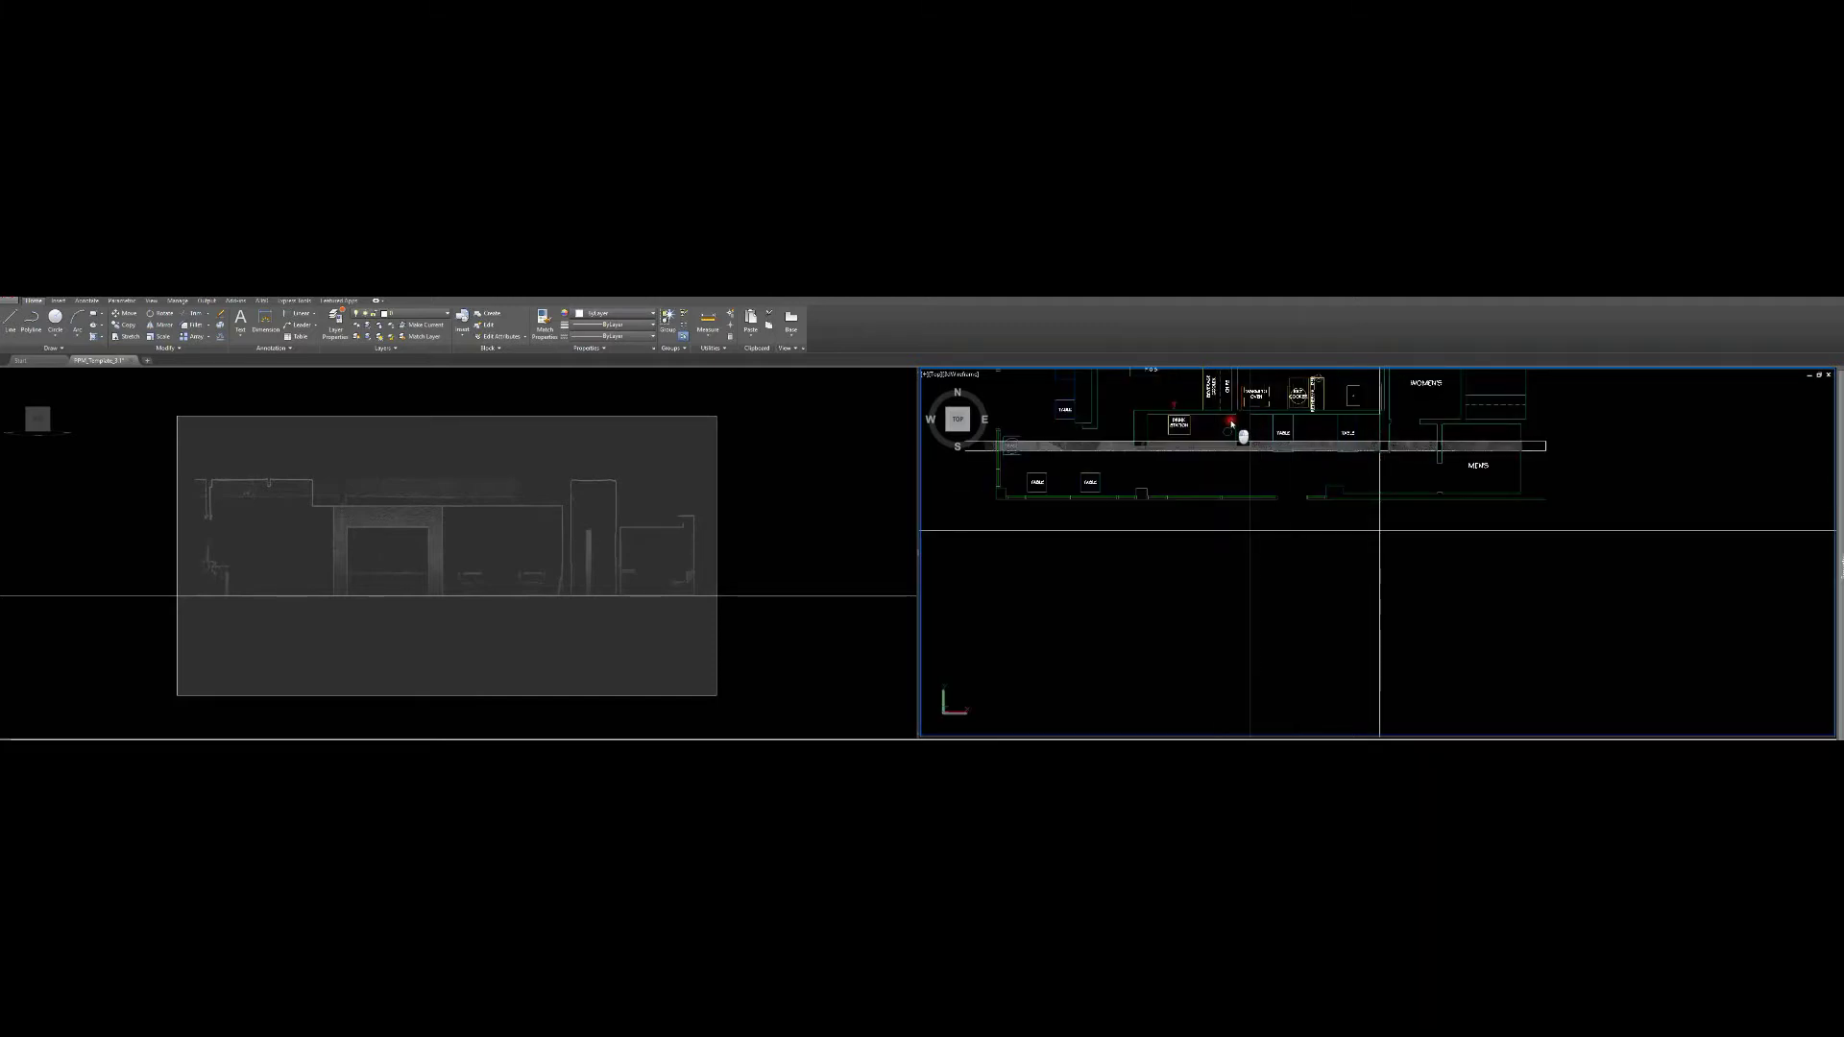
{"action": "left_click", "coordinate": [1236, 430]}
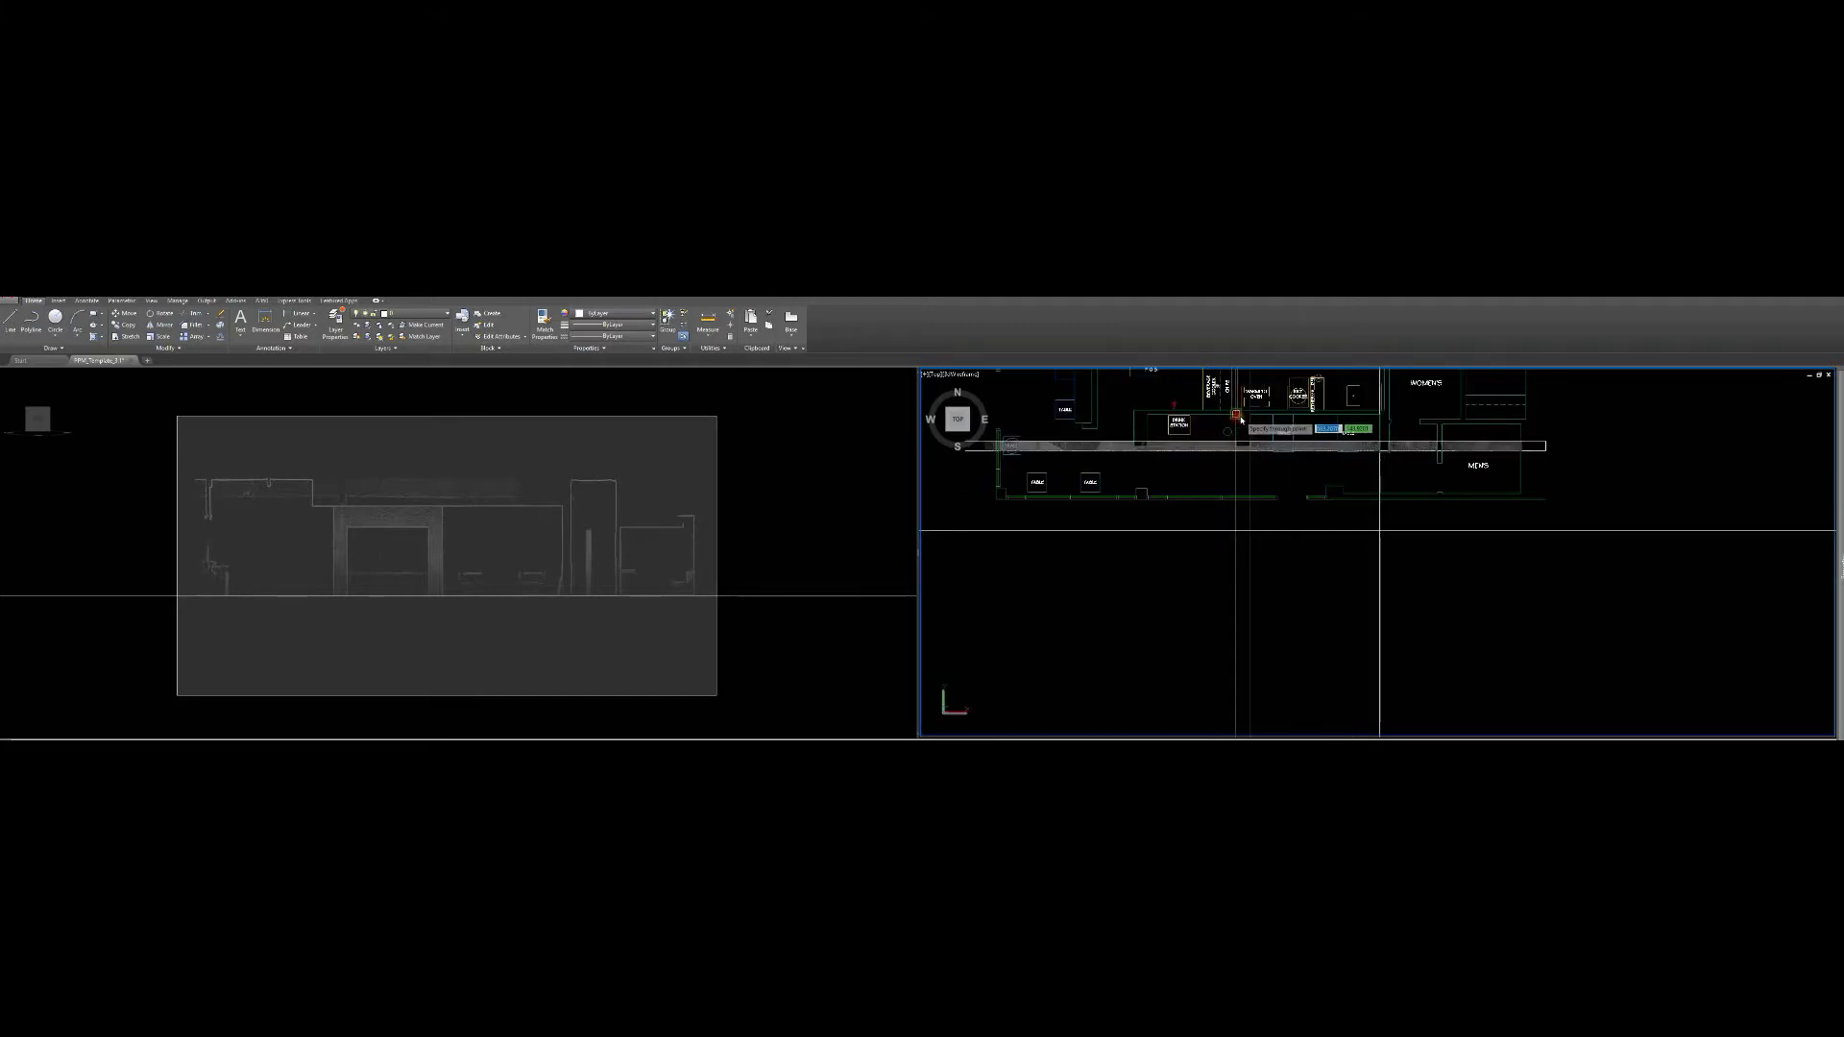
{"action": "left_click", "coordinate": [1136, 428]}
{"action": "left_click", "coordinate": [1153, 423]}
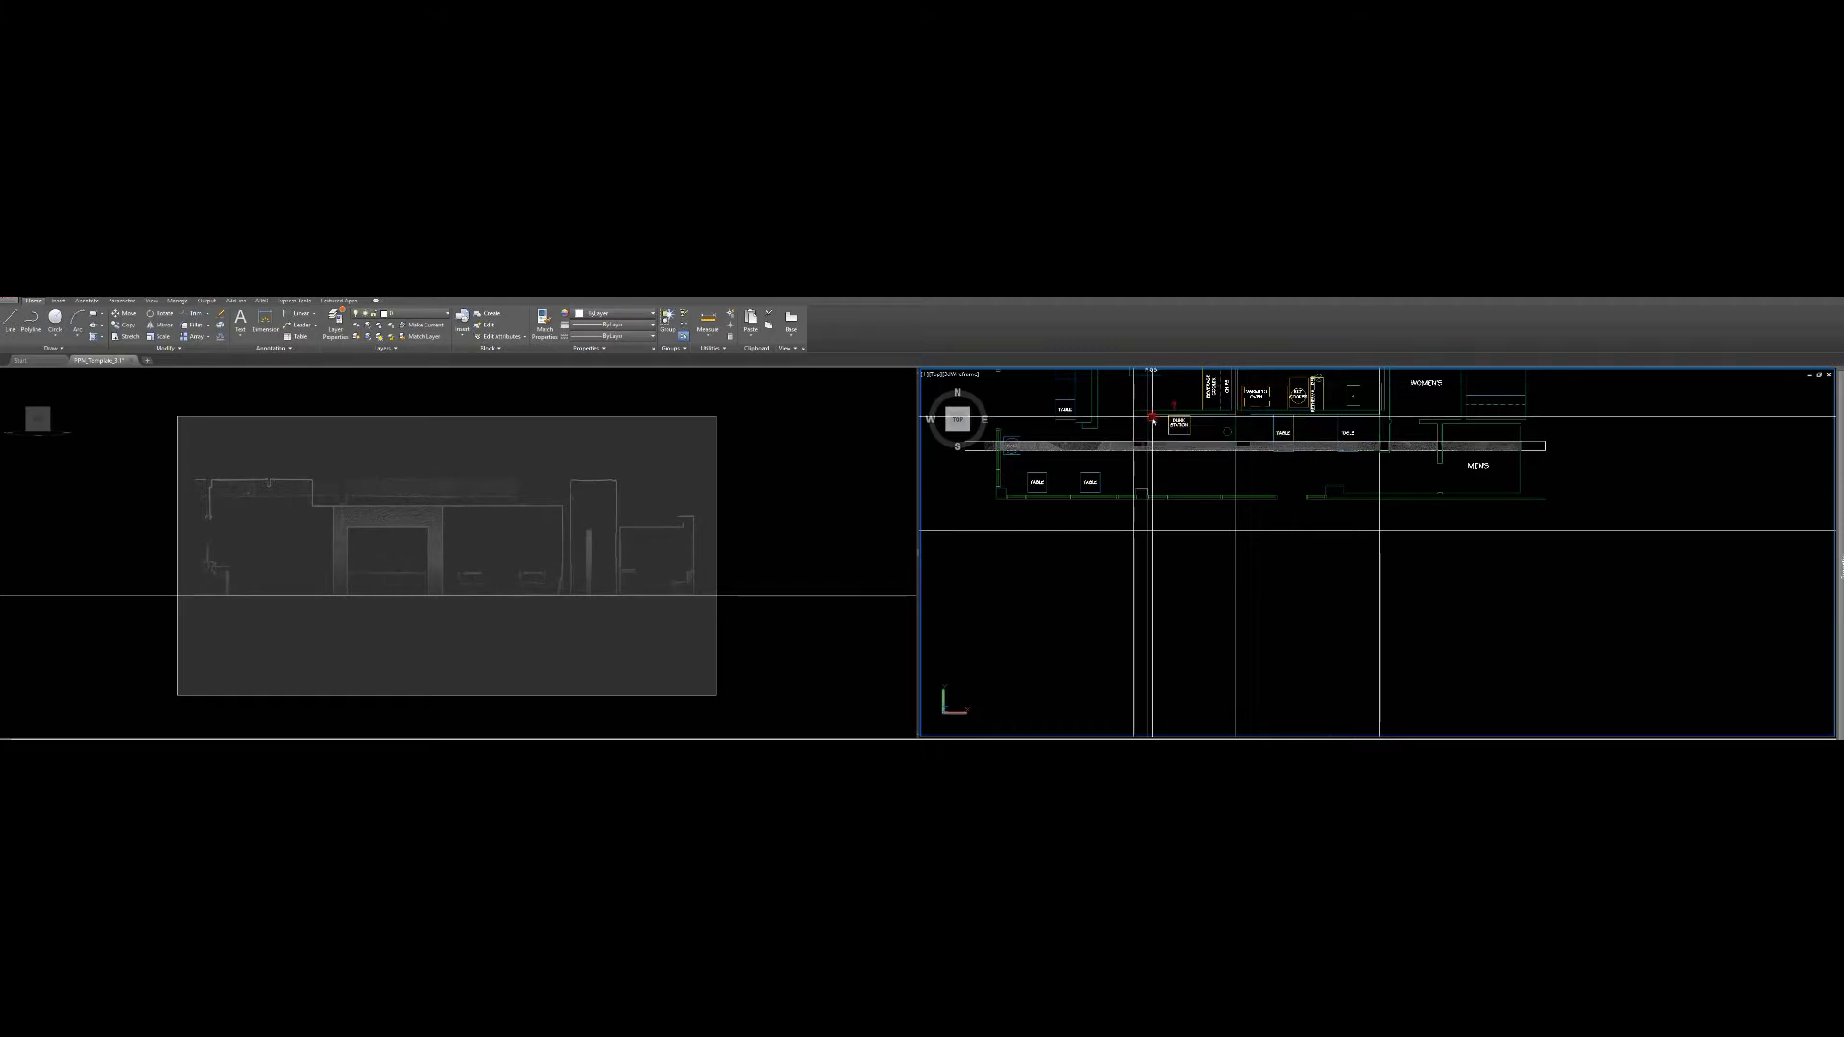
{"action": "scroll", "coordinate": [1151, 421], "scroll_direction": "down", "scroll_amount": 1}
Measure the height from the floor line to the ceiling in the section view with a temporary vertical line
{"action": "left_click", "coordinate": [740, 486]}
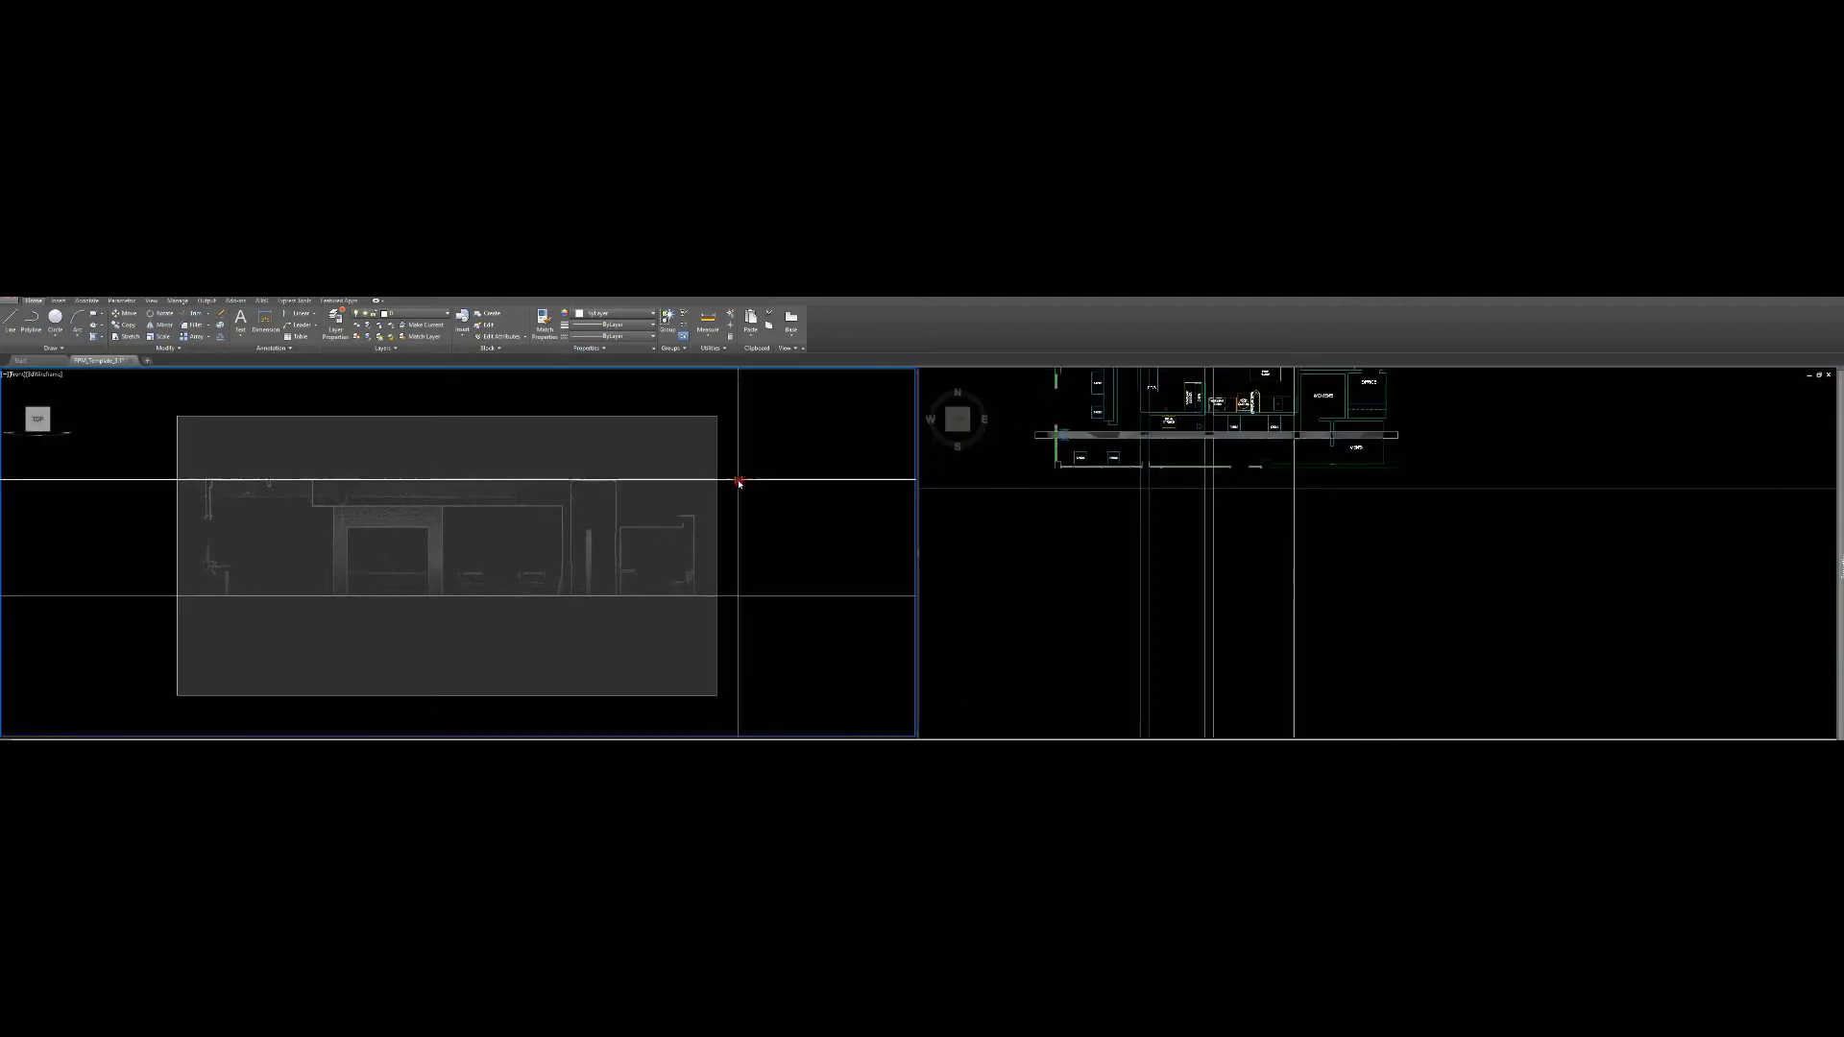
{"action": "left_click", "coordinate": [747, 594]}
{"action": "left_click", "coordinate": [745, 610]}
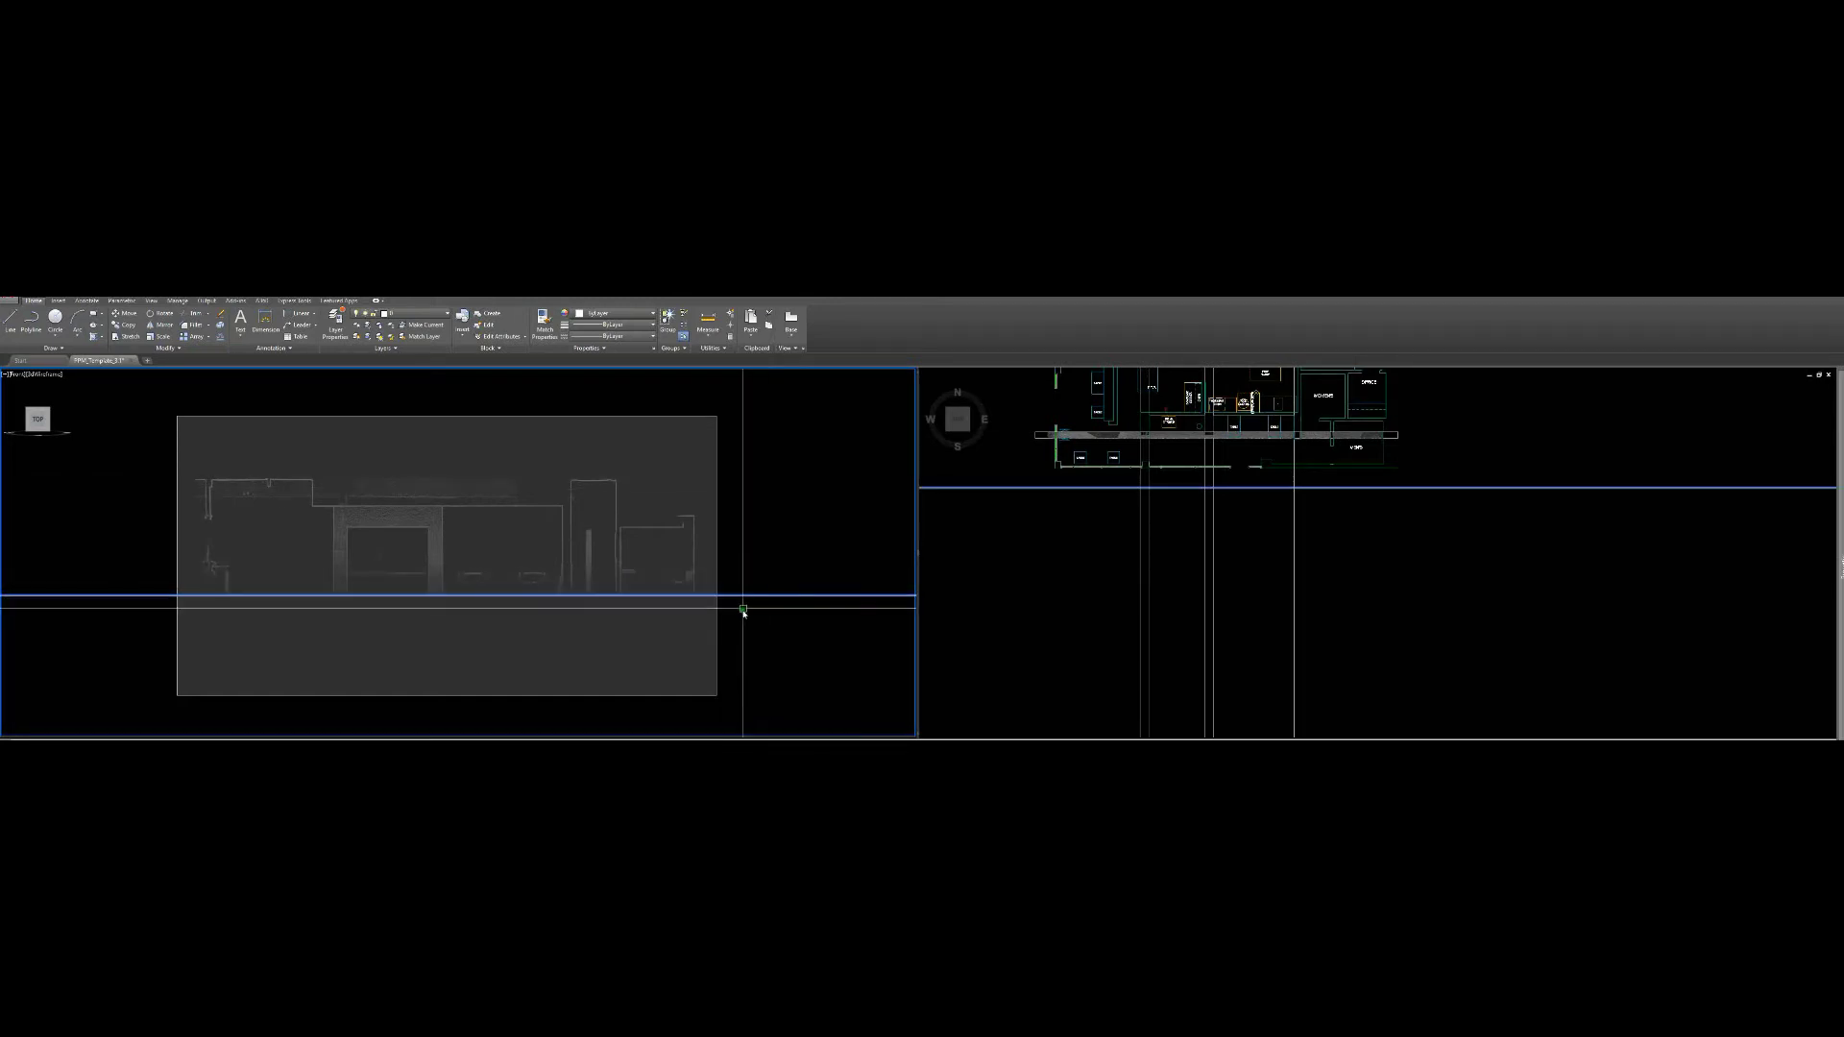
{"action": "key", "text": "Escape"}
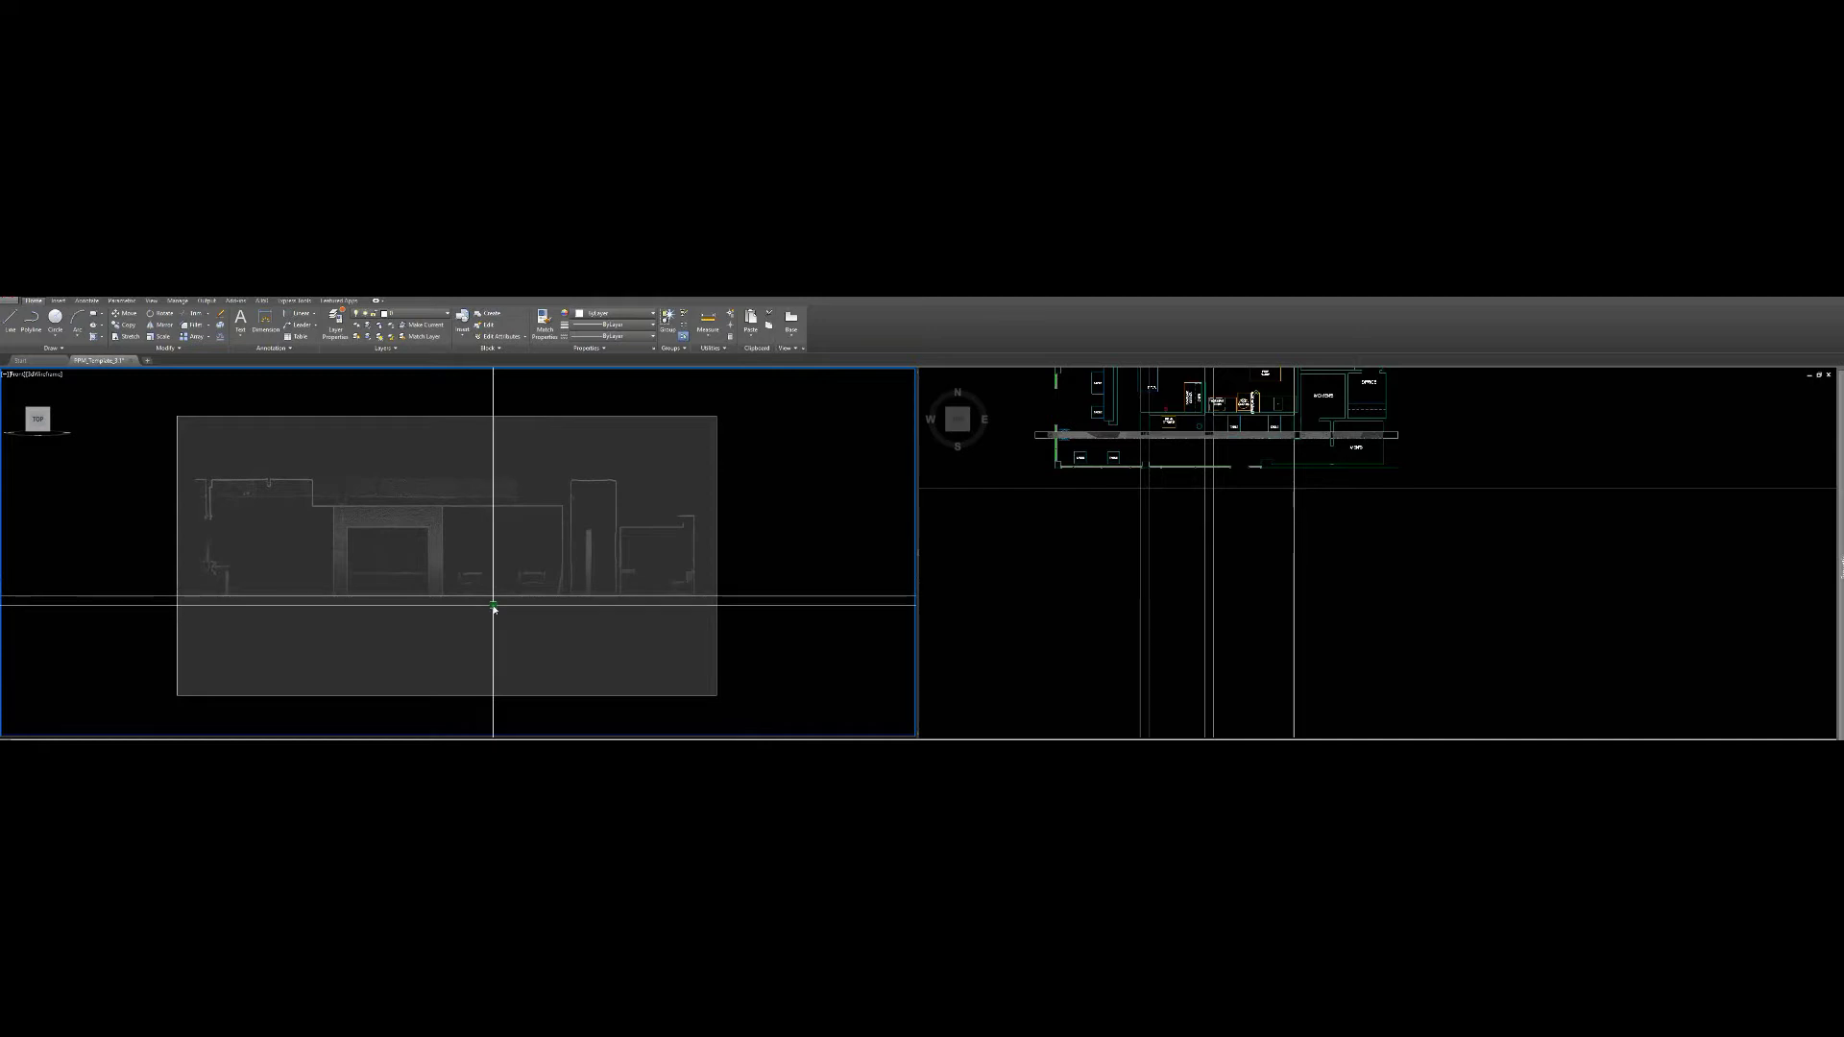
{"action": "type", "text": "l"}
{"action": "key", "text": "Return"}
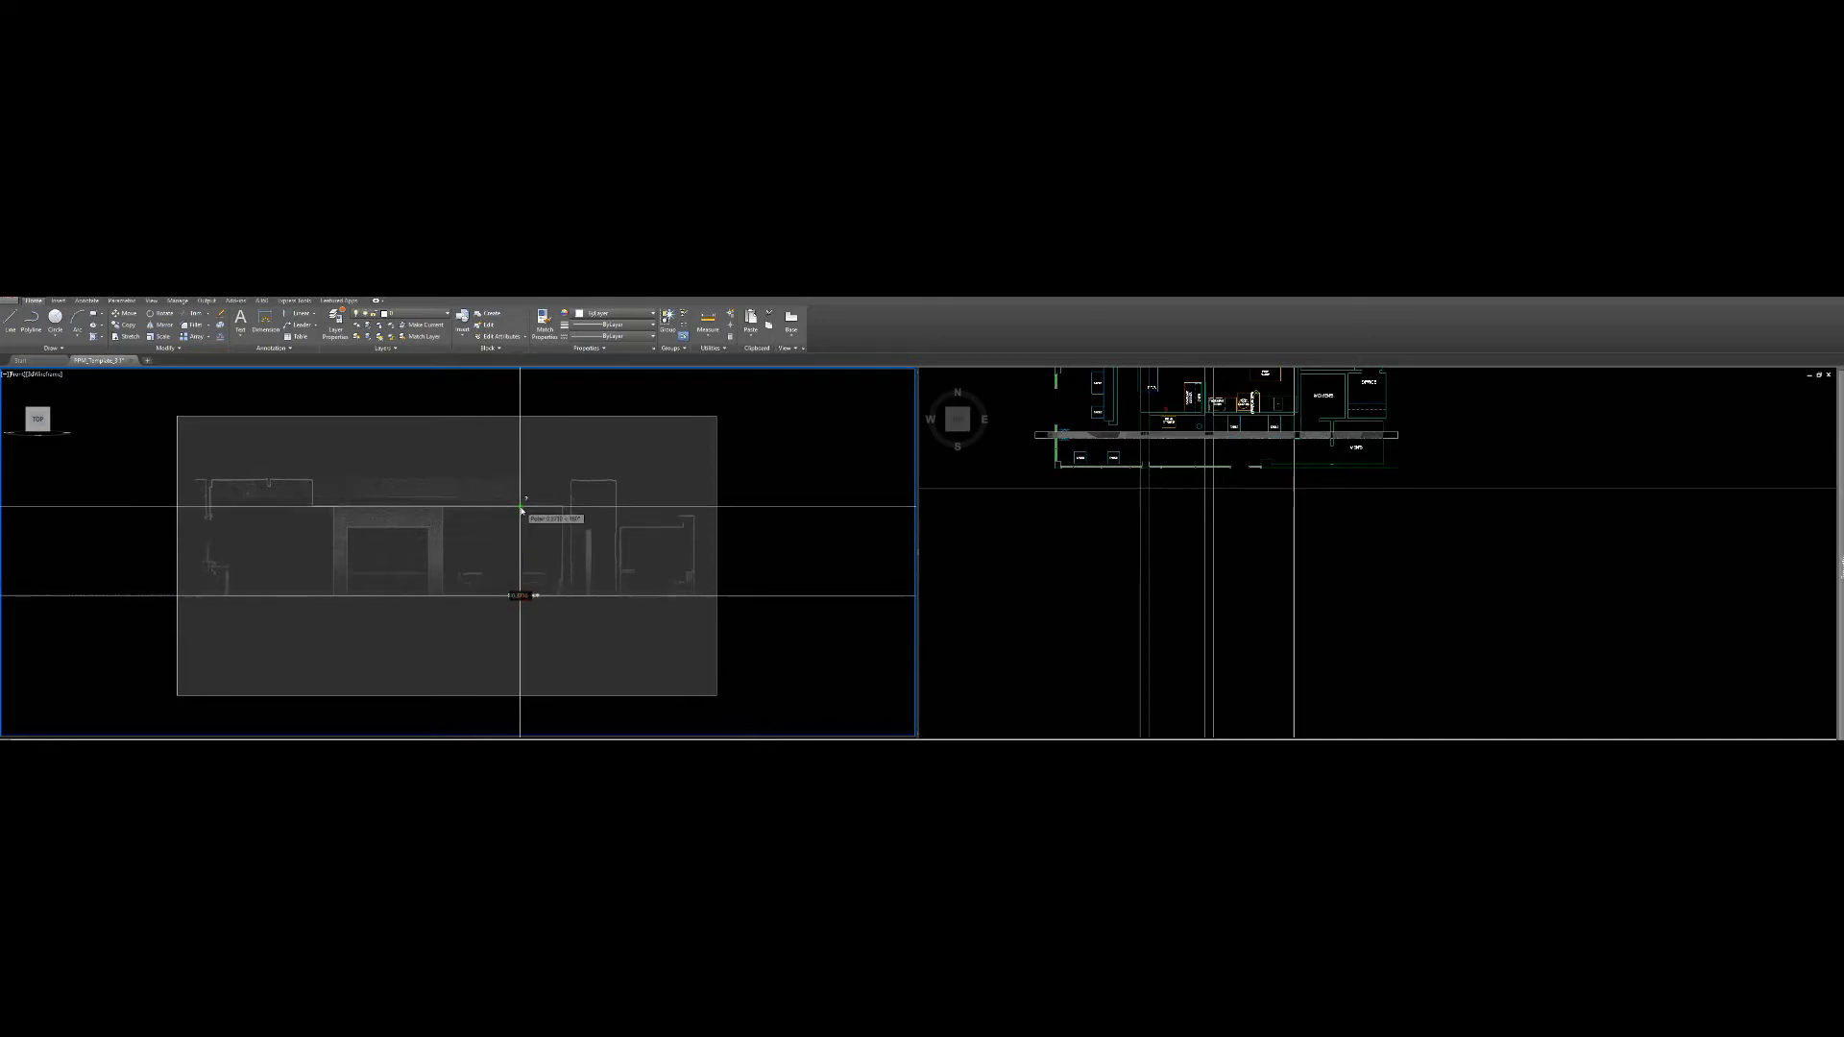
{"action": "left_click", "coordinate": [531, 591]}
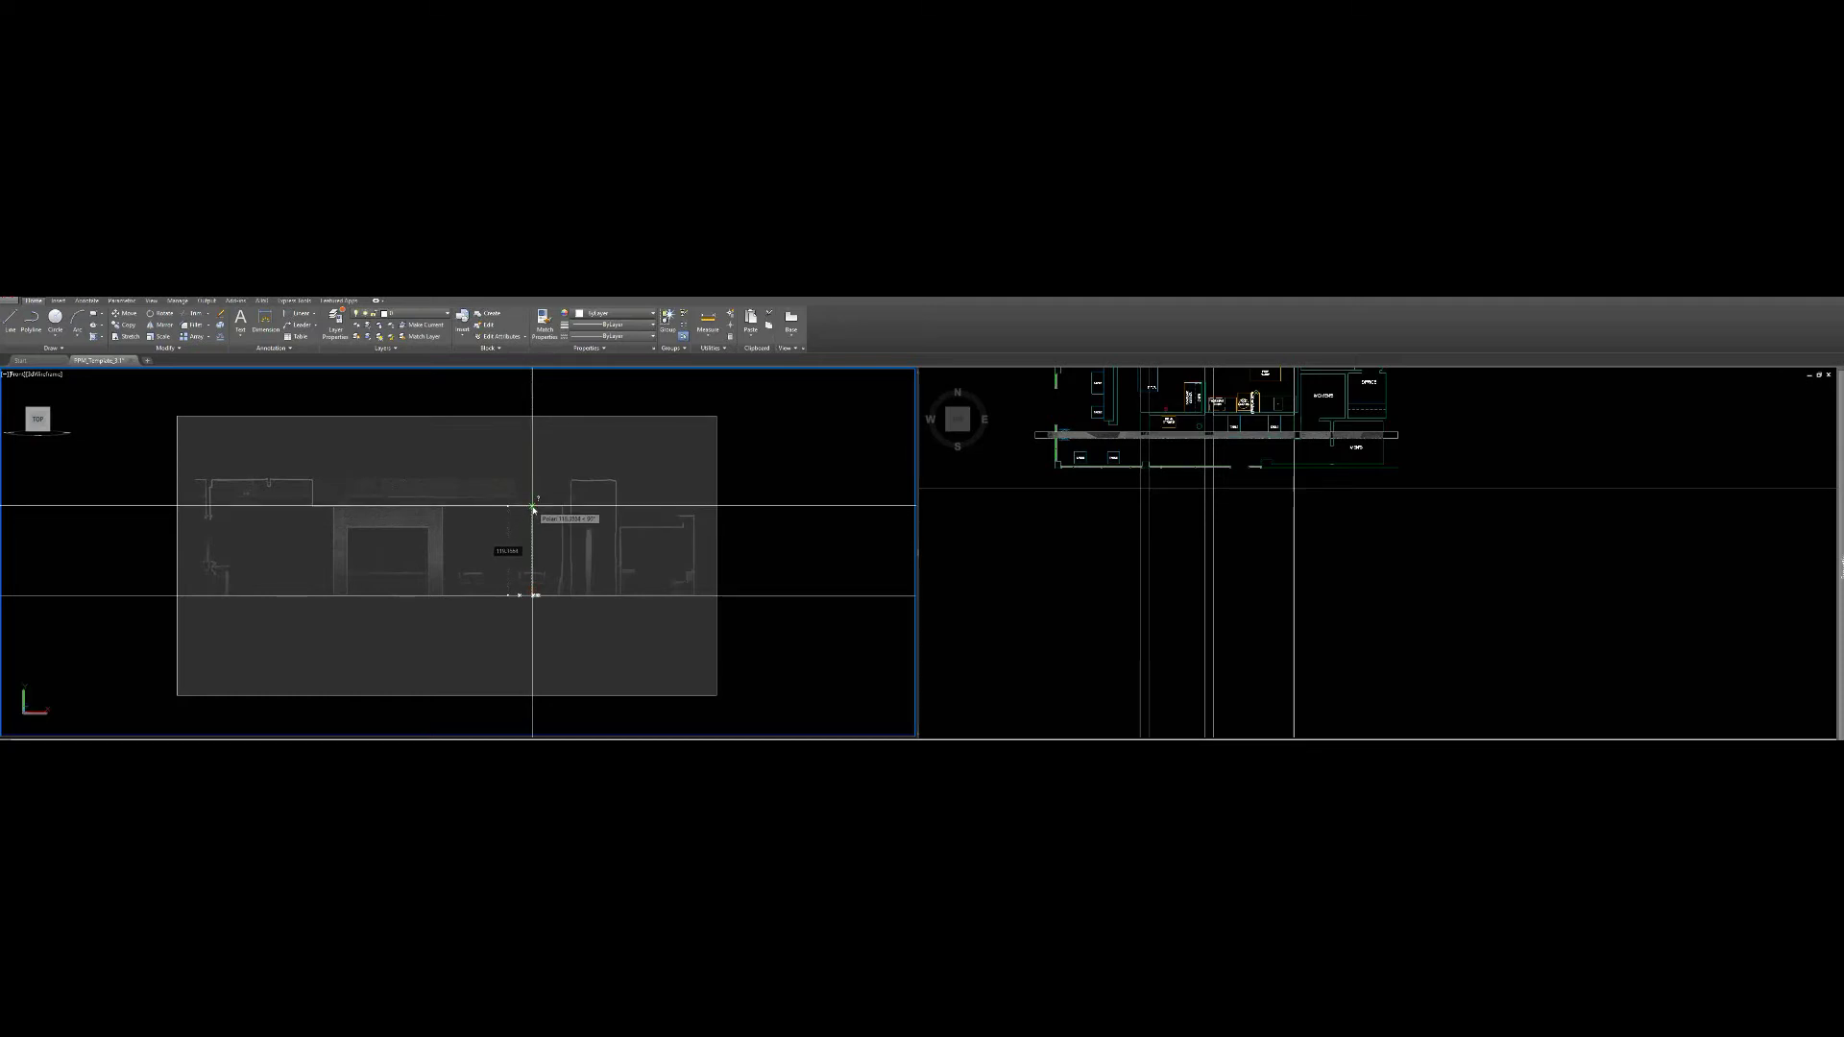
{"action": "key", "text": "Escape"}
Draw a horizontal floor line between the outermost projected lines below the plan and offset it upward by the ceiling height
{"action": "left_click", "coordinate": [1325, 618]}
{"action": "type", "text": "l"}
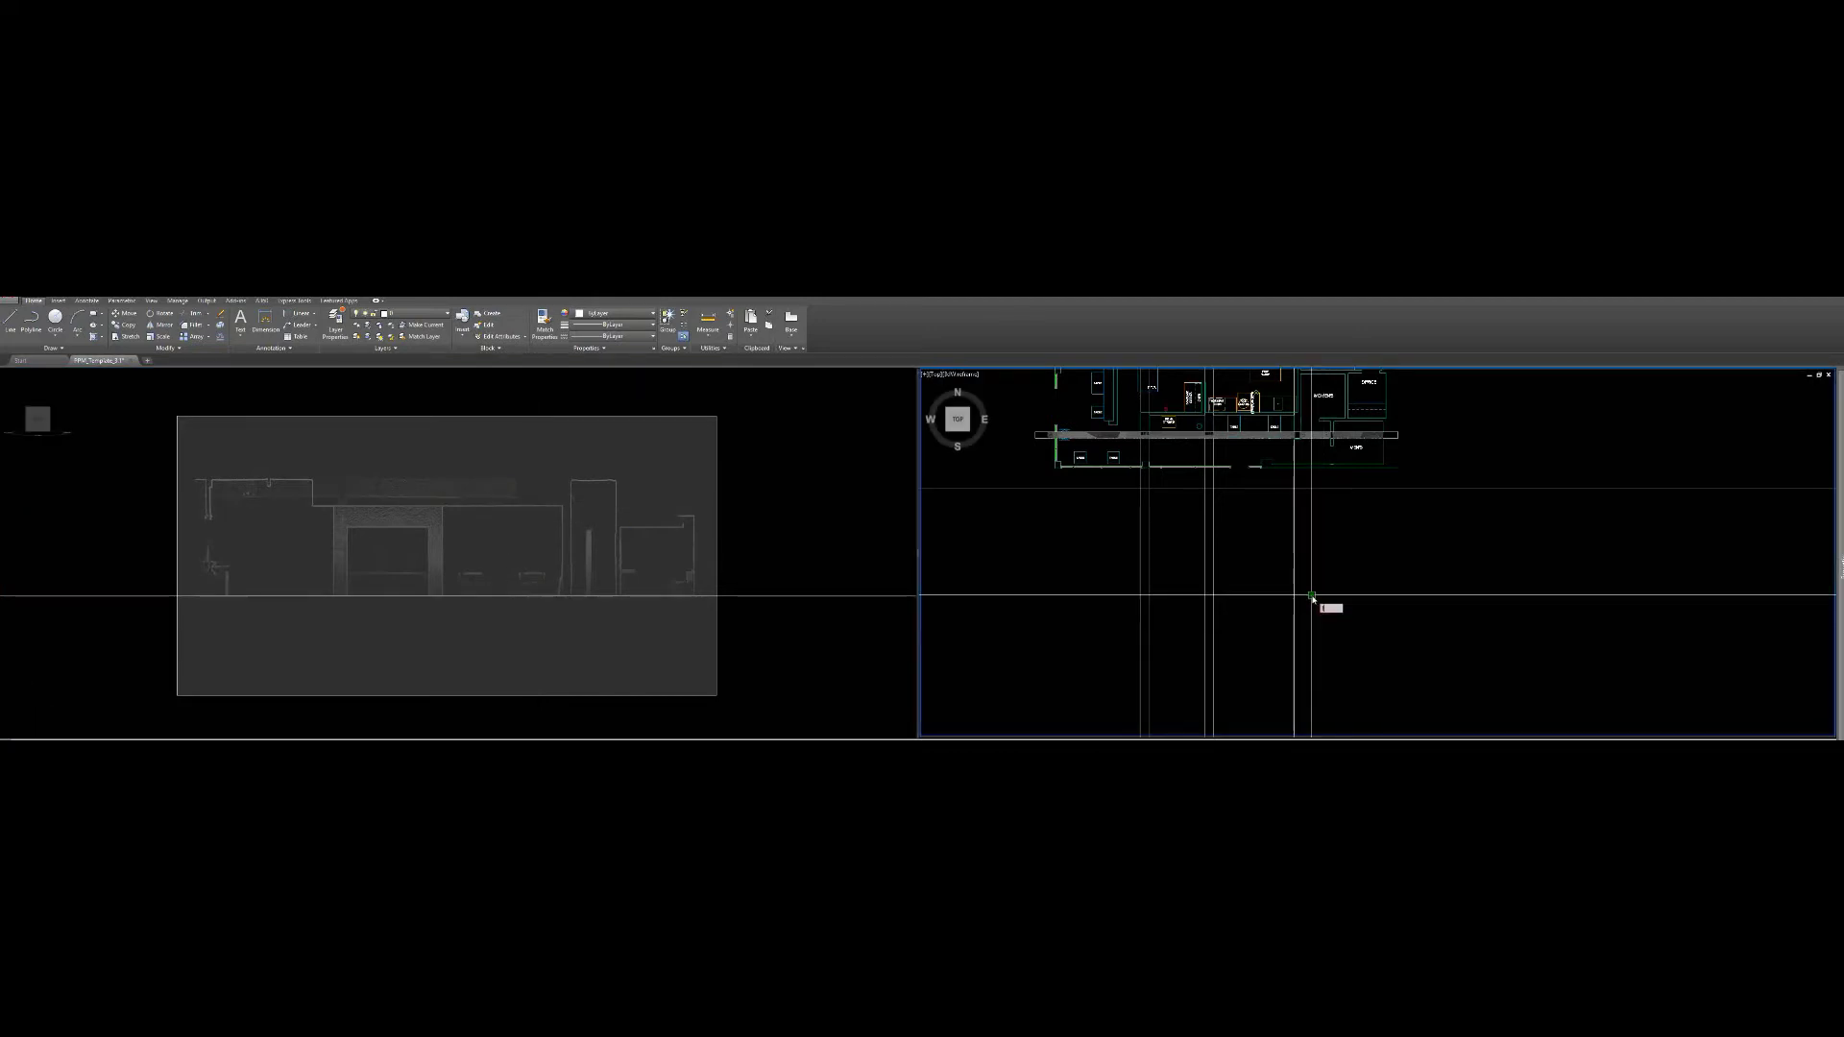
{"action": "key", "text": "Return"}
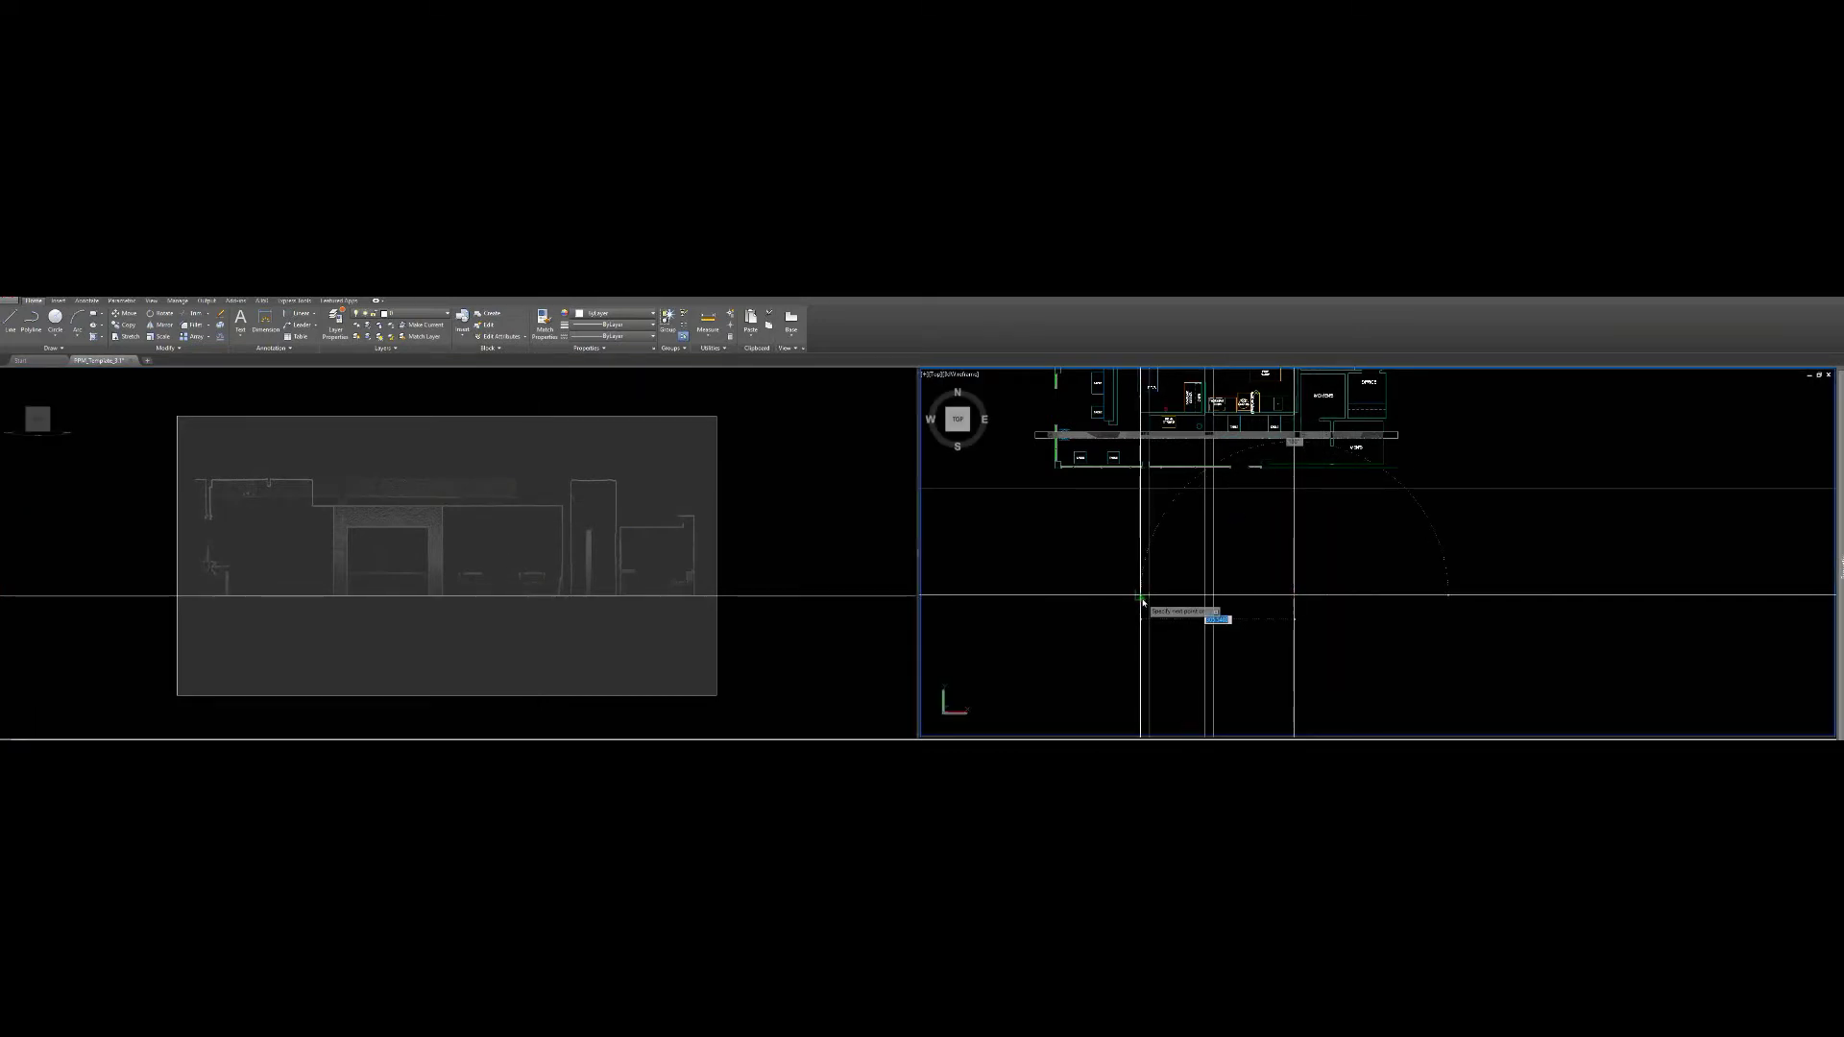
{"action": "key", "text": "Escape"}
{"action": "type", "text": "o"}
{"action": "key", "text": "Return"}
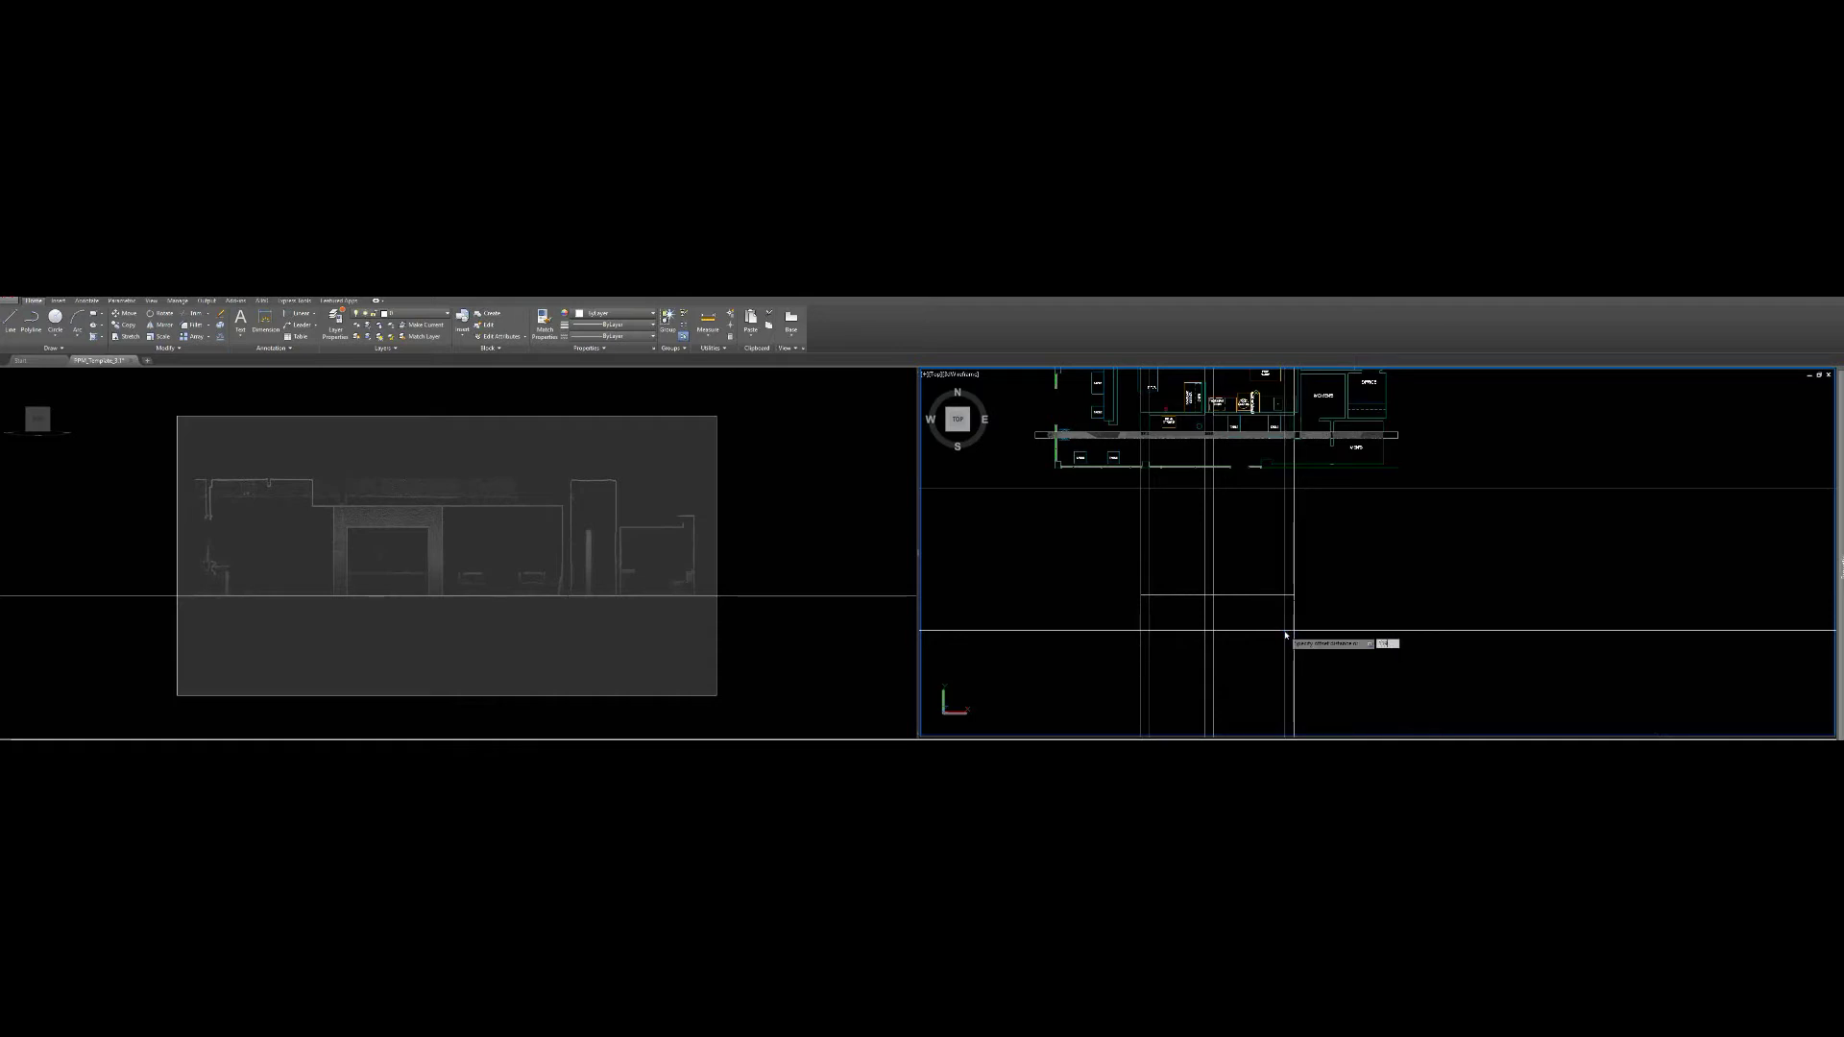
{"action": "key", "text": "Return"}
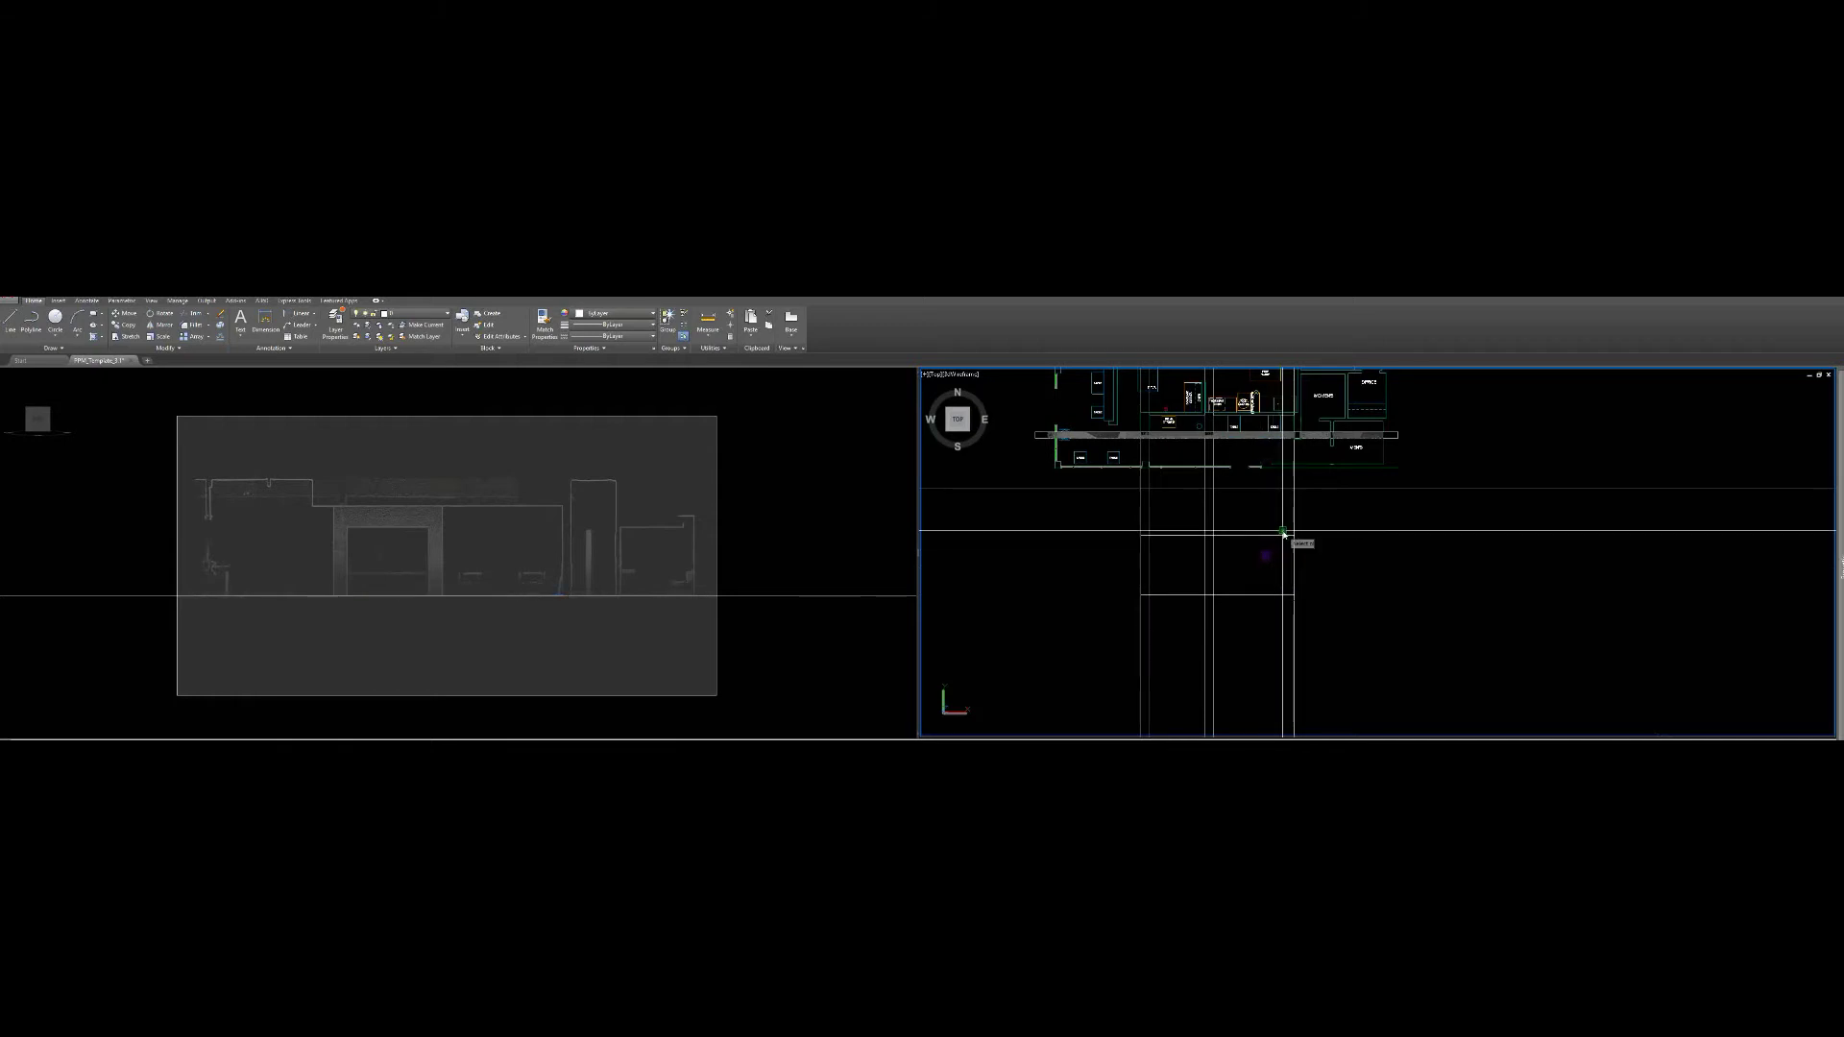
Trim the projected lines of the east wall and the middle partition to the floor and ceiling lines
{"action": "left_click", "coordinate": [1255, 535]}
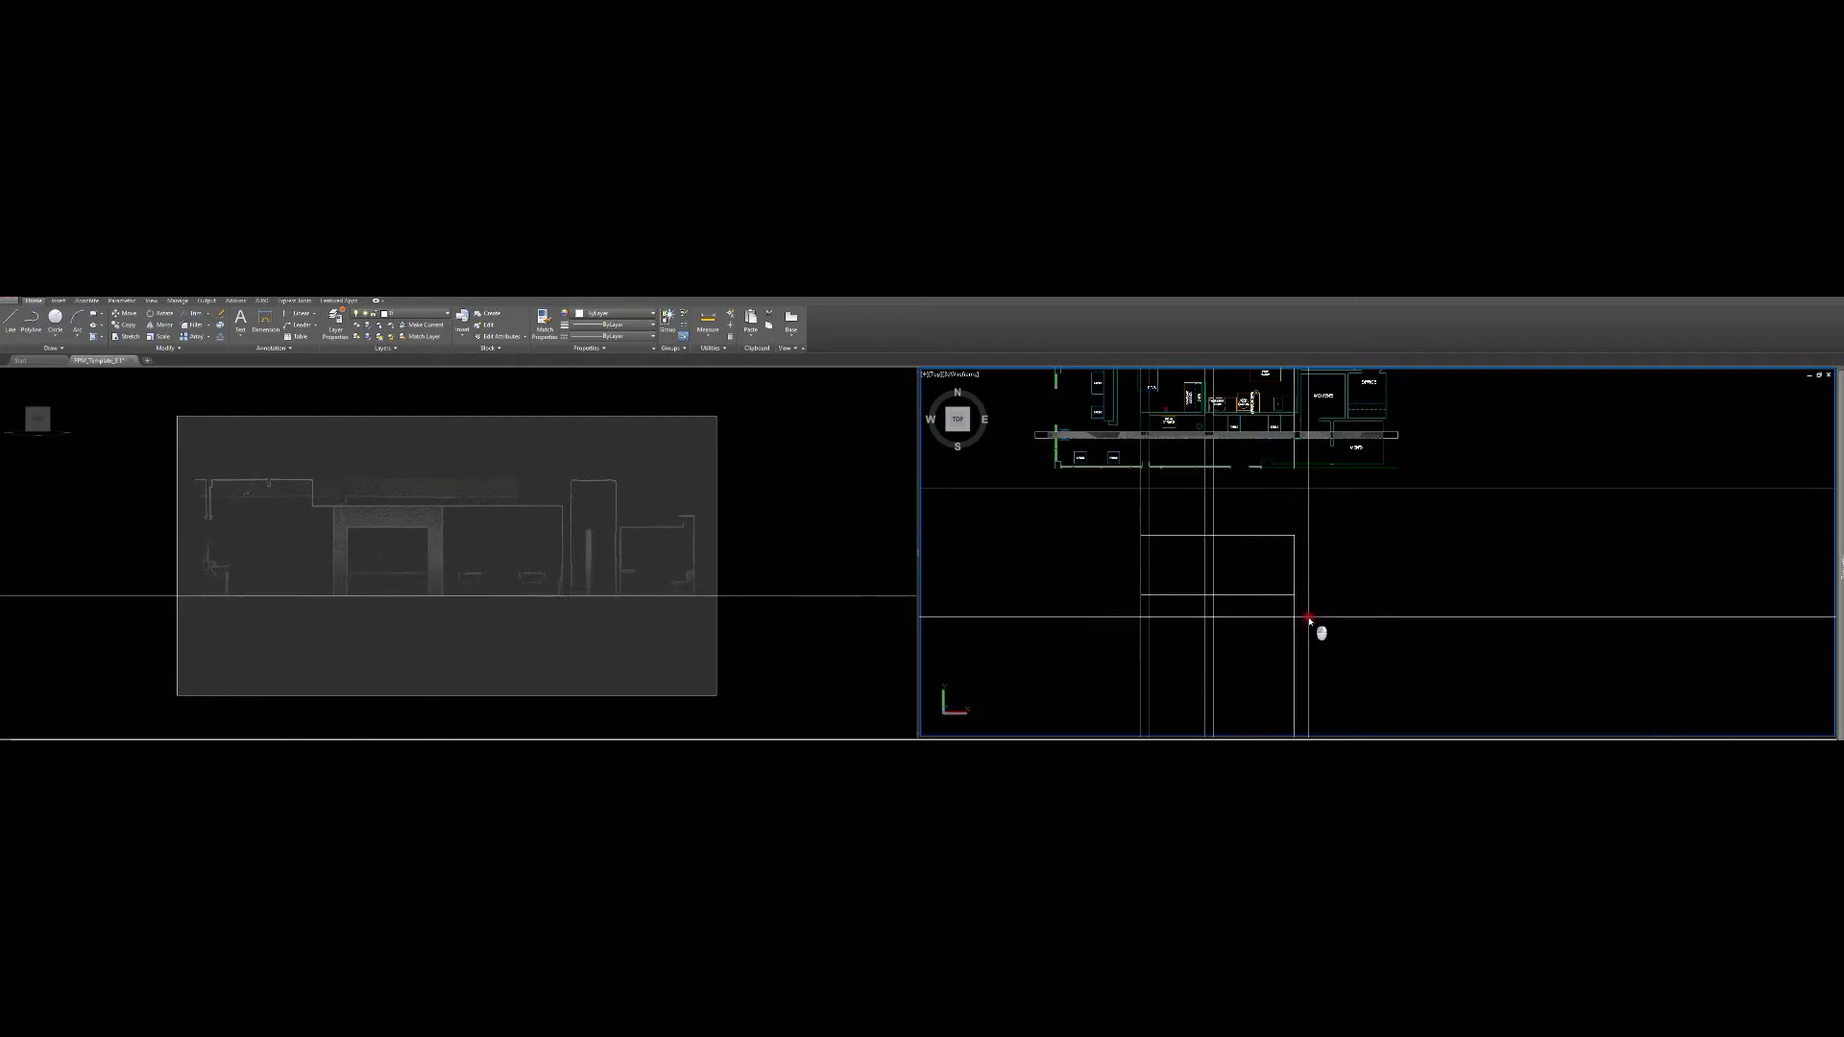
{"action": "left_click", "coordinate": [1206, 632]}
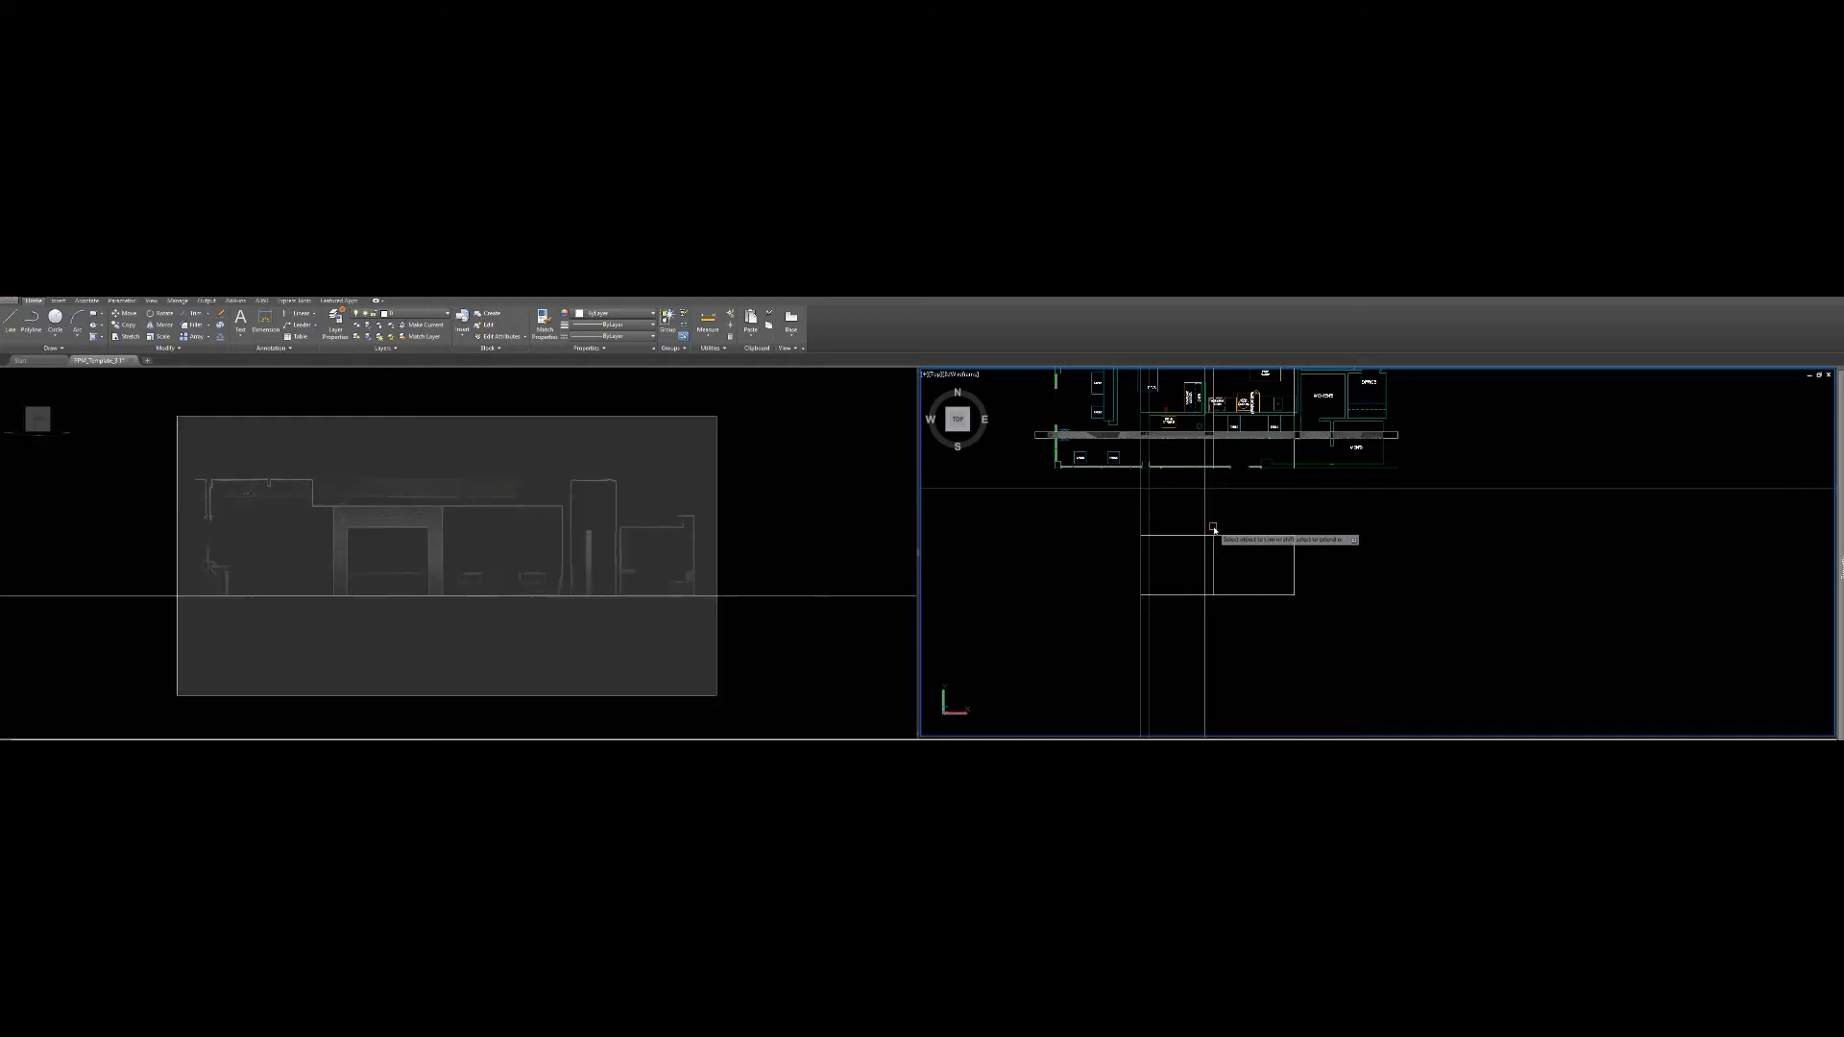
{"action": "left_click", "coordinate": [485, 610]}
{"action": "key", "text": "Escape"}
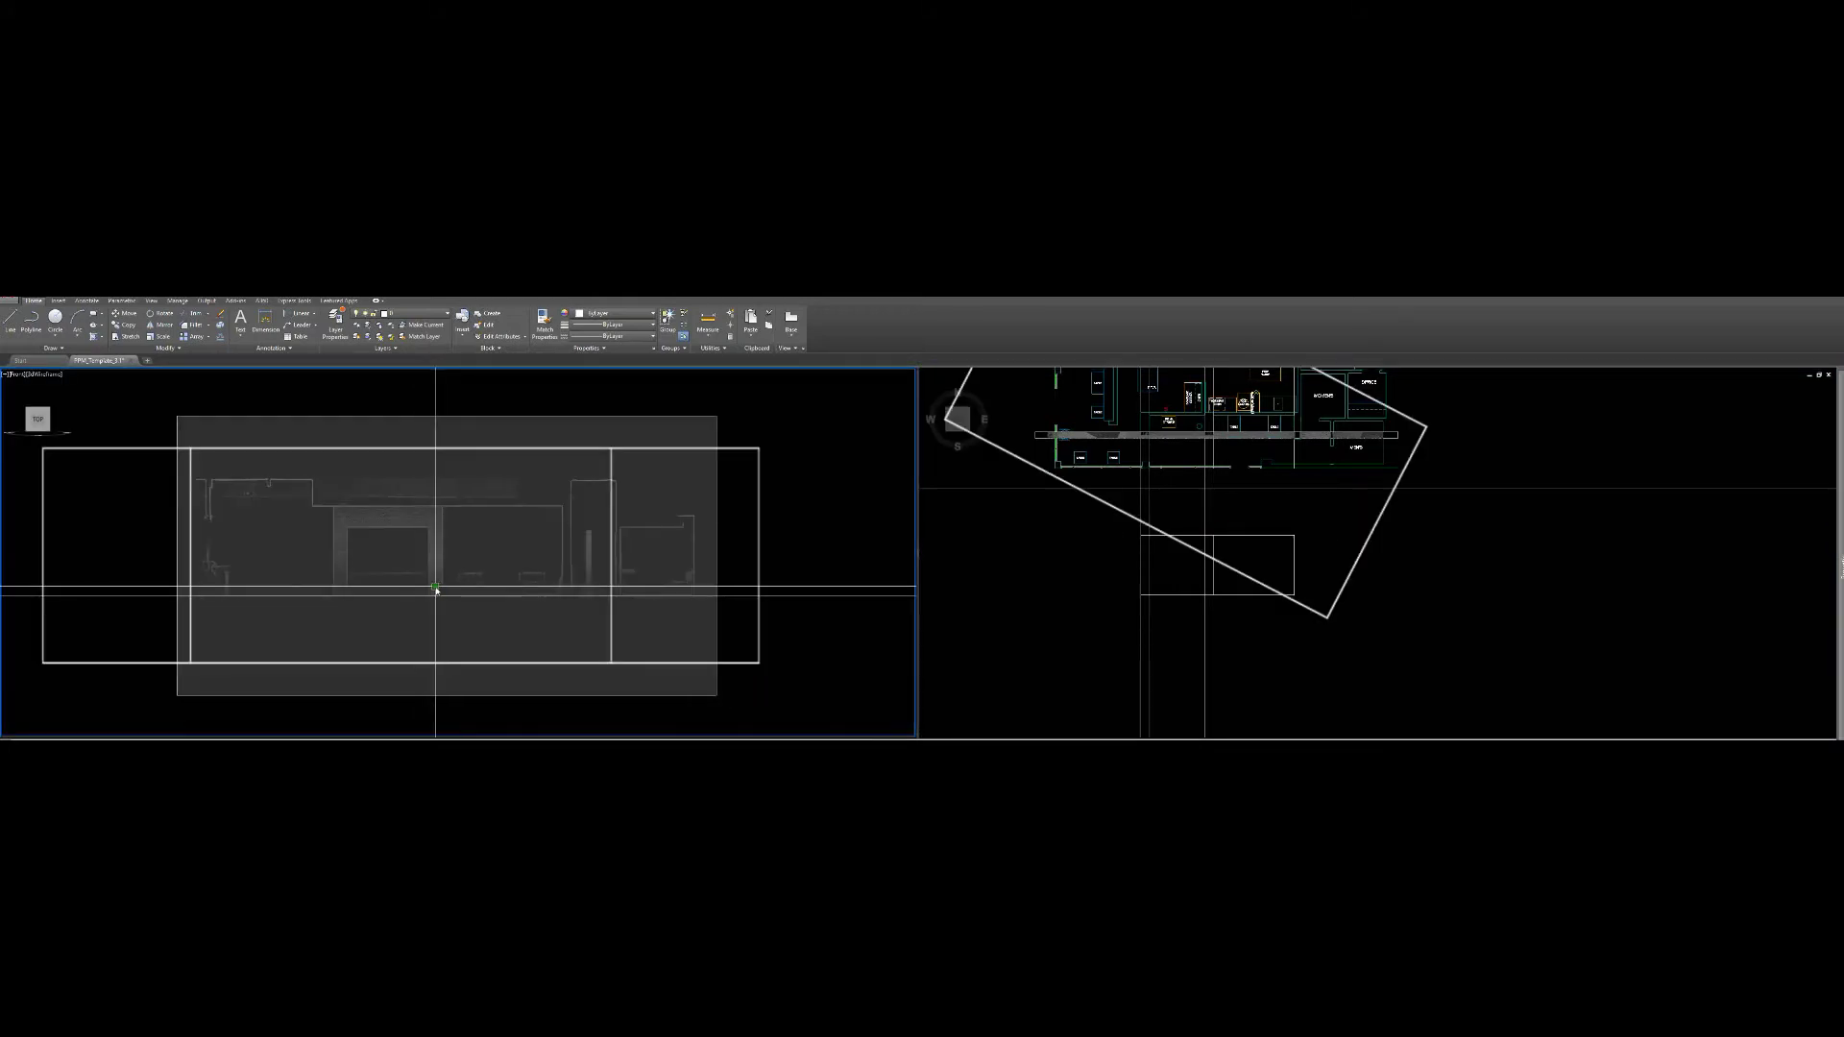
{"action": "type", "text": "l"}
{"action": "key", "text": "Return"}
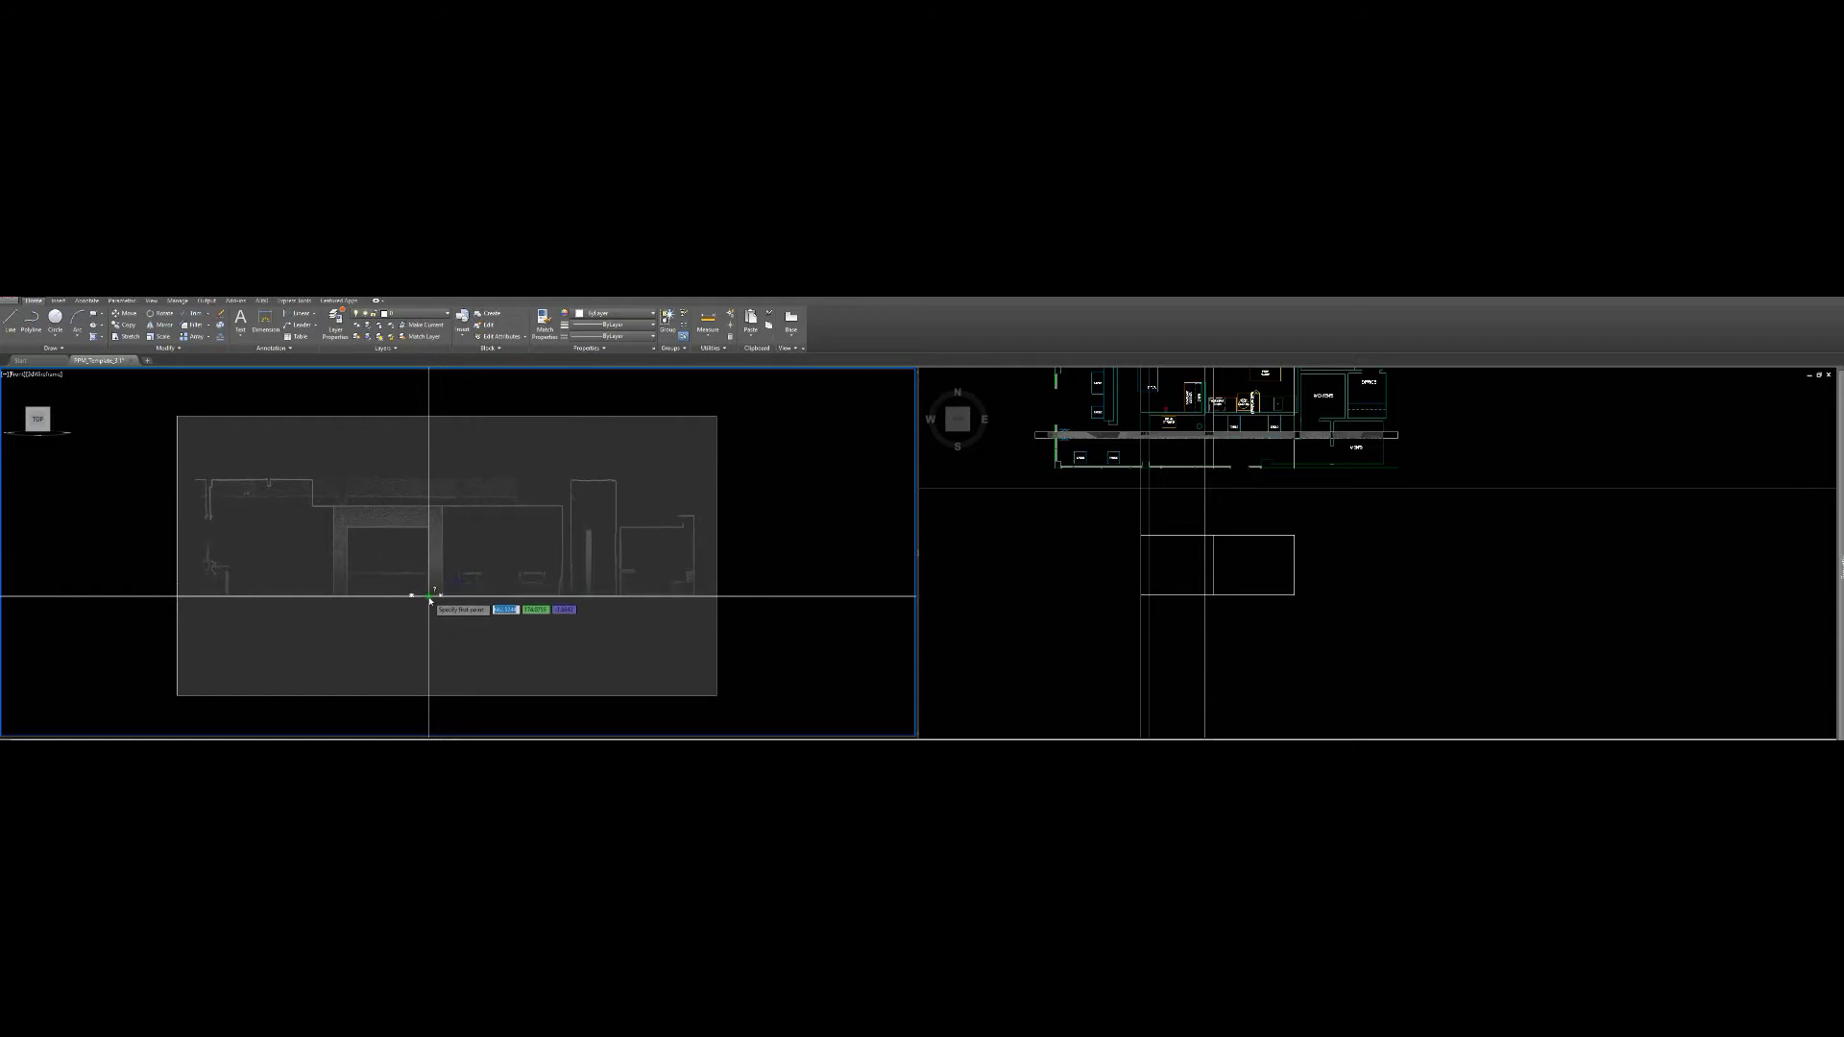
{"action": "key", "text": "Escape"}
{"action": "type", "text": "l"}
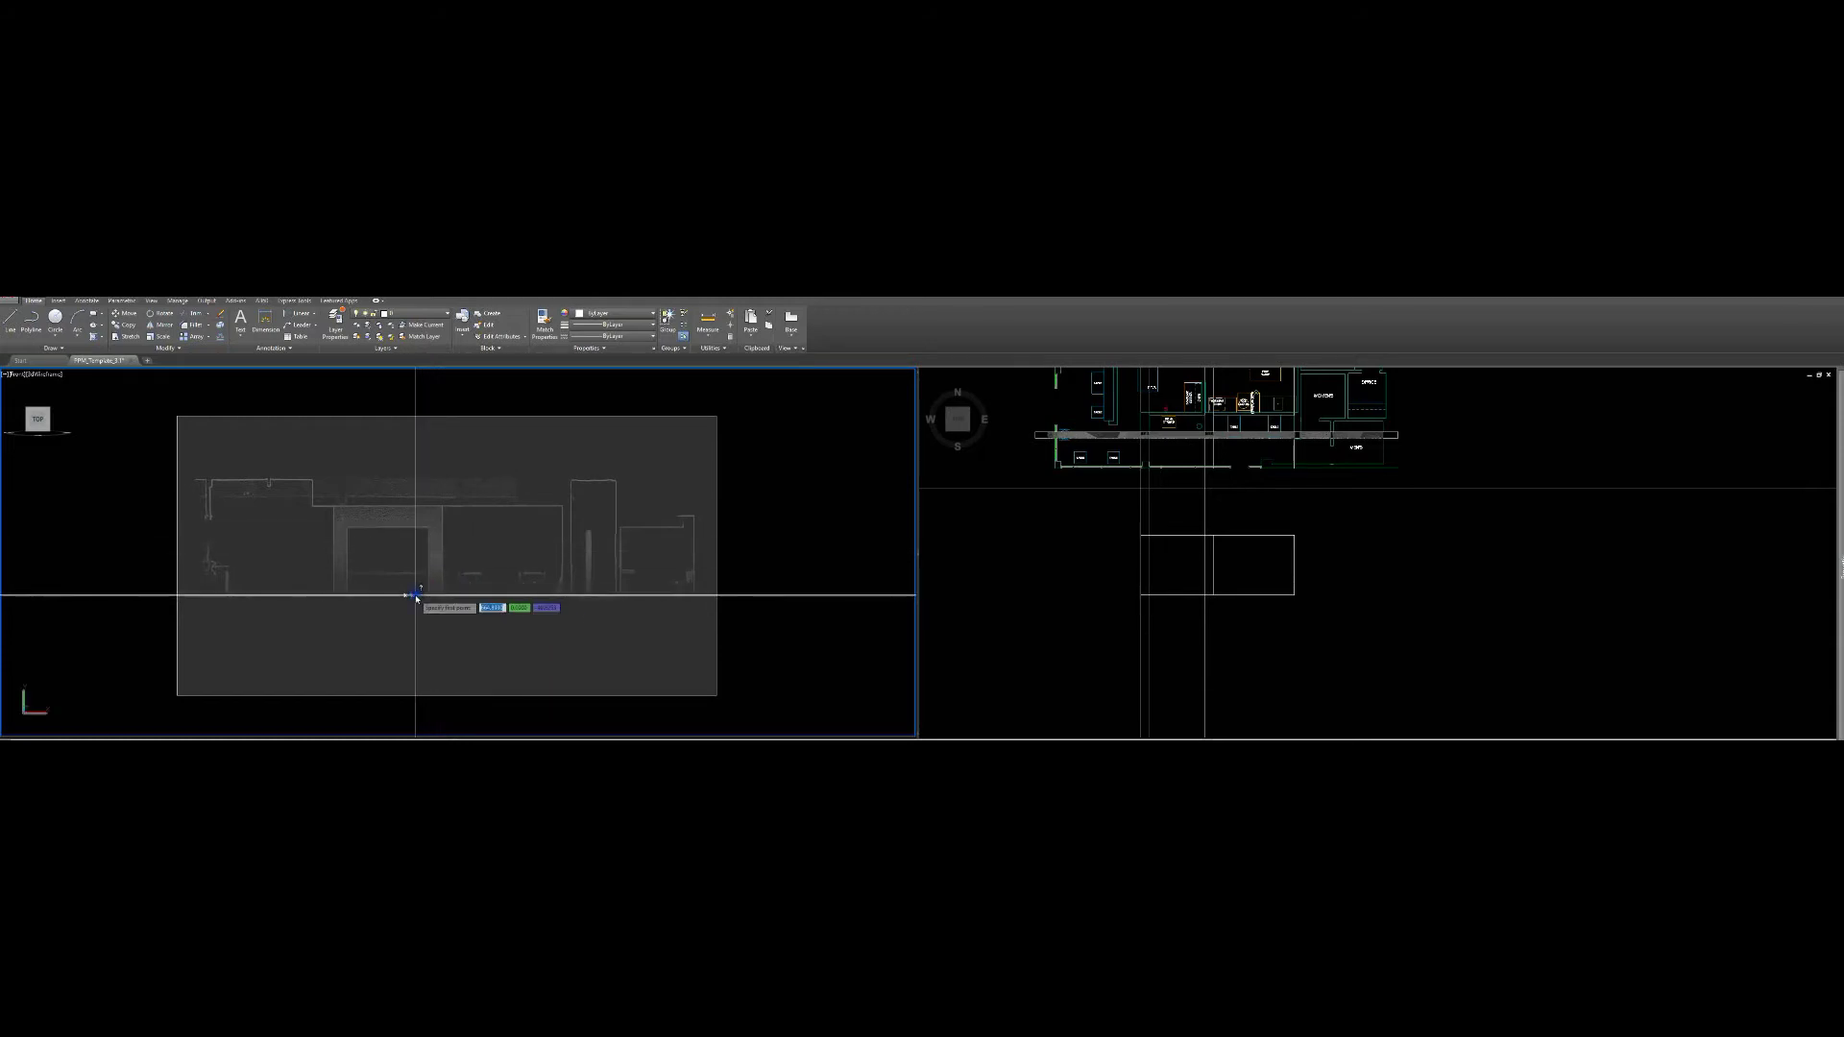
{"action": "key", "text": "Return"}
{"action": "left_click", "coordinate": [411, 595]}
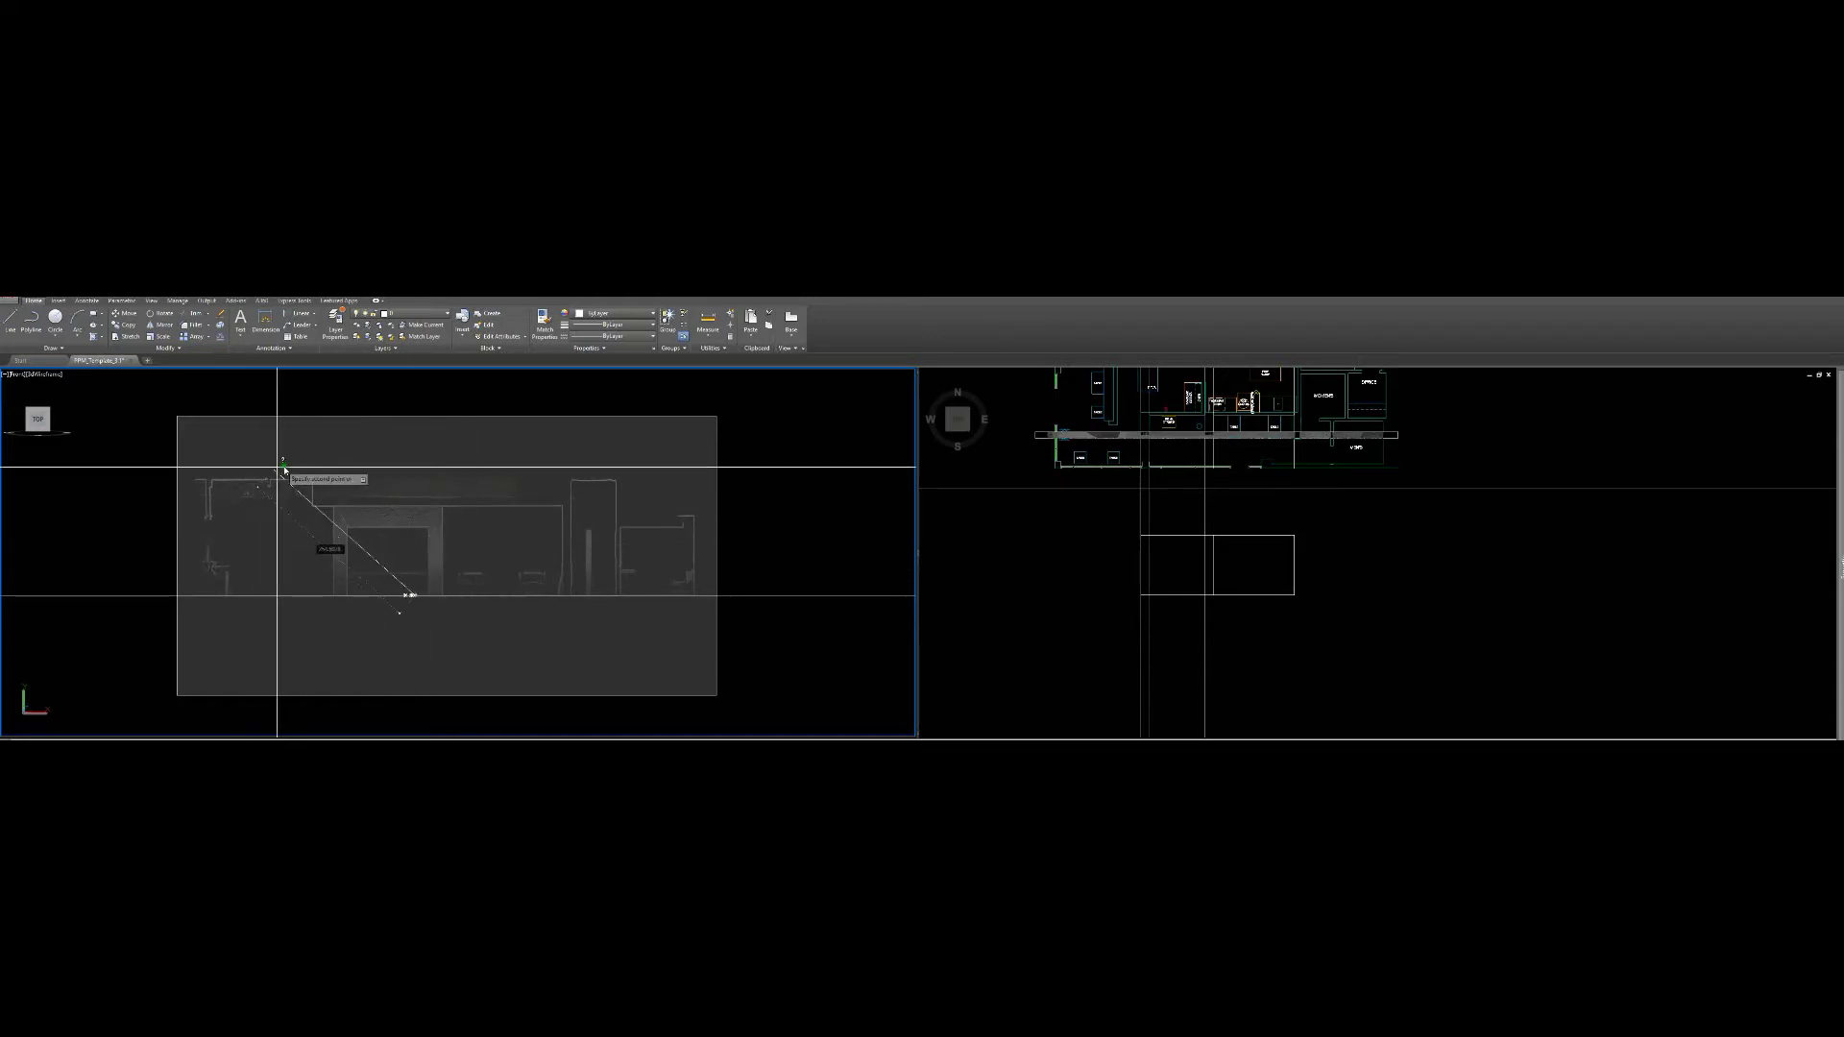
Offset the elevation's floor line upward, picking the distance from the floor to the opening's head in the section view
{"action": "left_click", "coordinate": [1061, 562]}
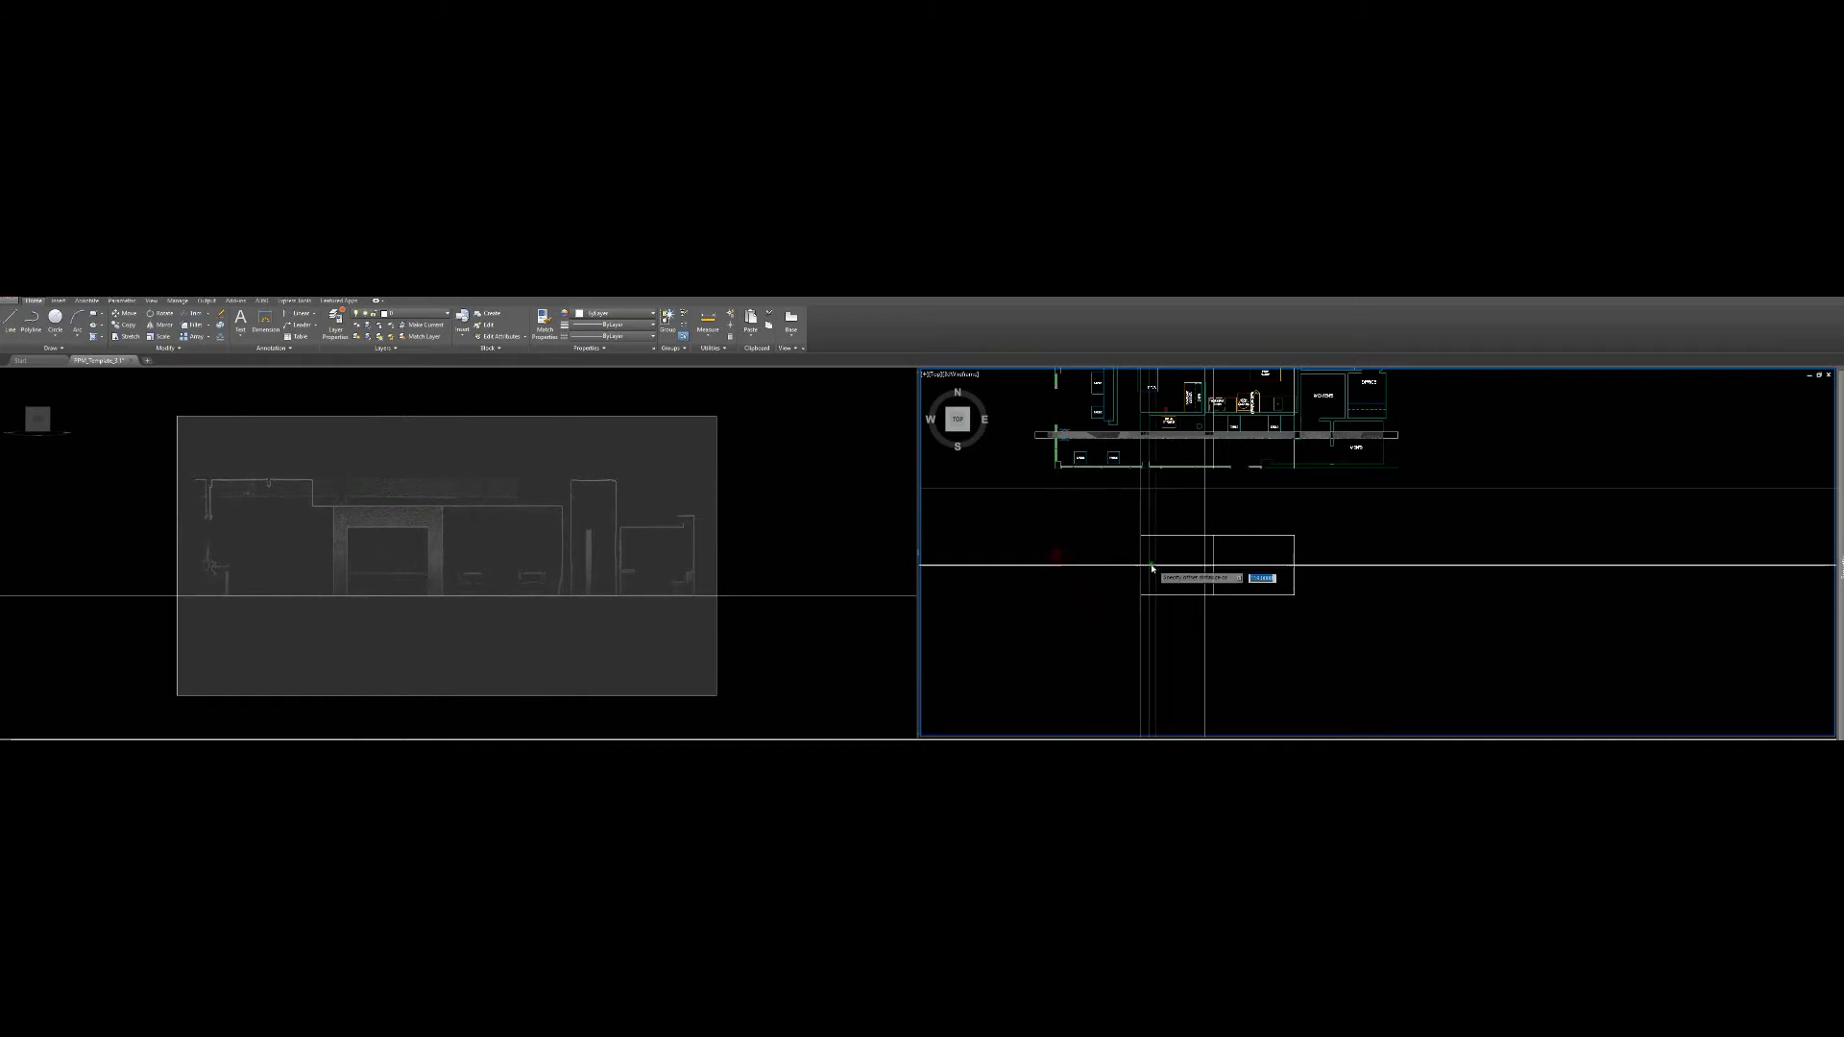
{"action": "left_click", "coordinate": [225, 657]}
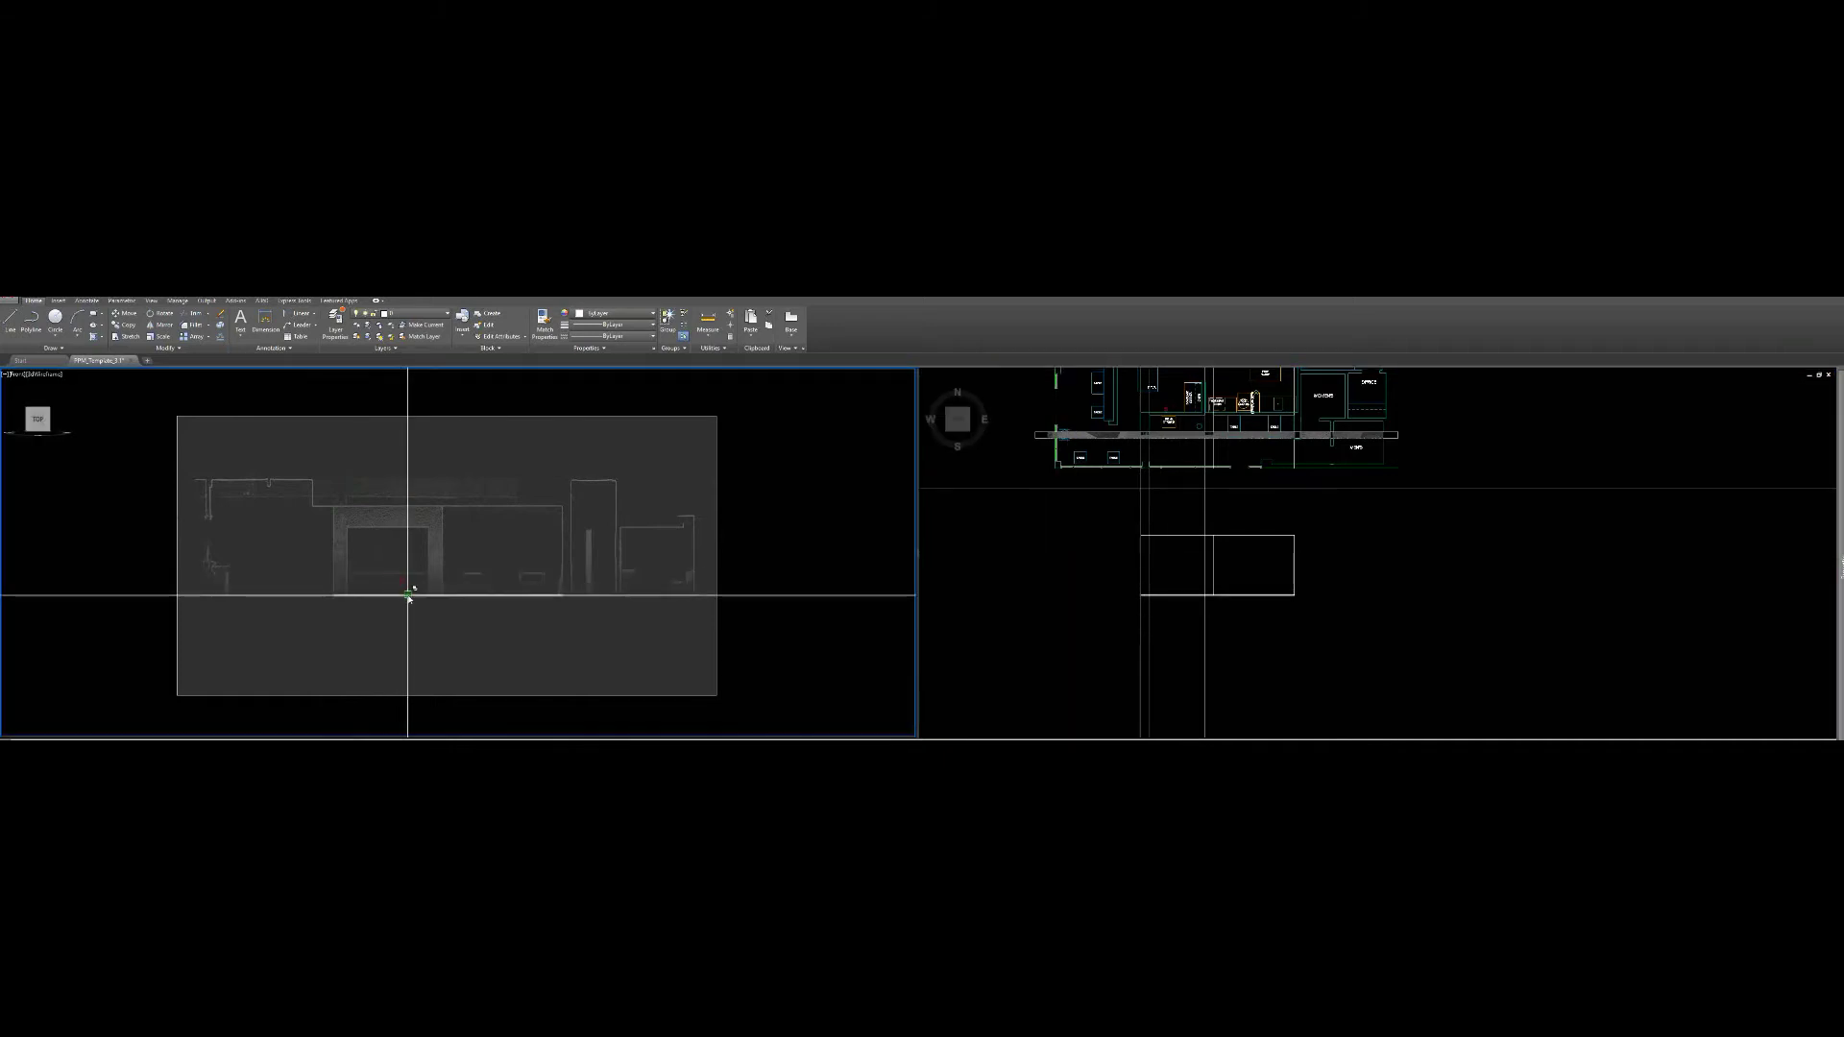
{"action": "left_click", "coordinate": [409, 593]}
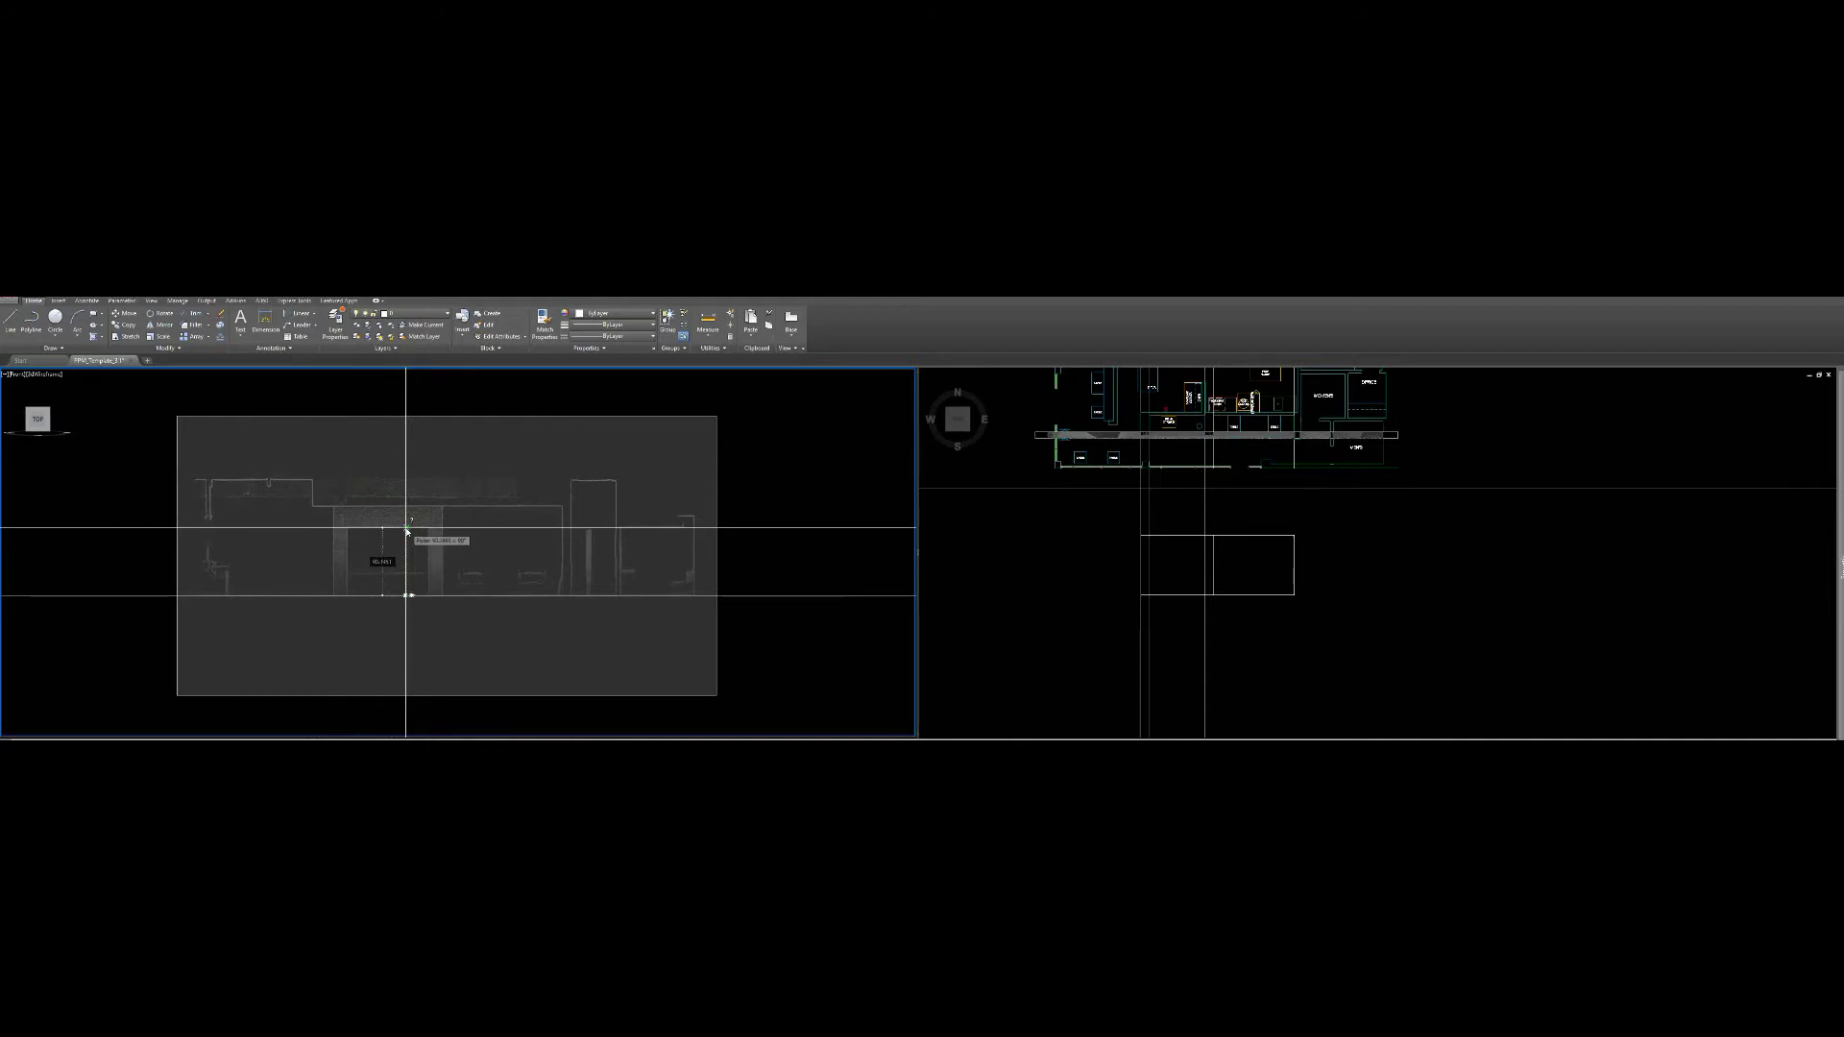
{"action": "left_click", "coordinate": [1268, 620]}
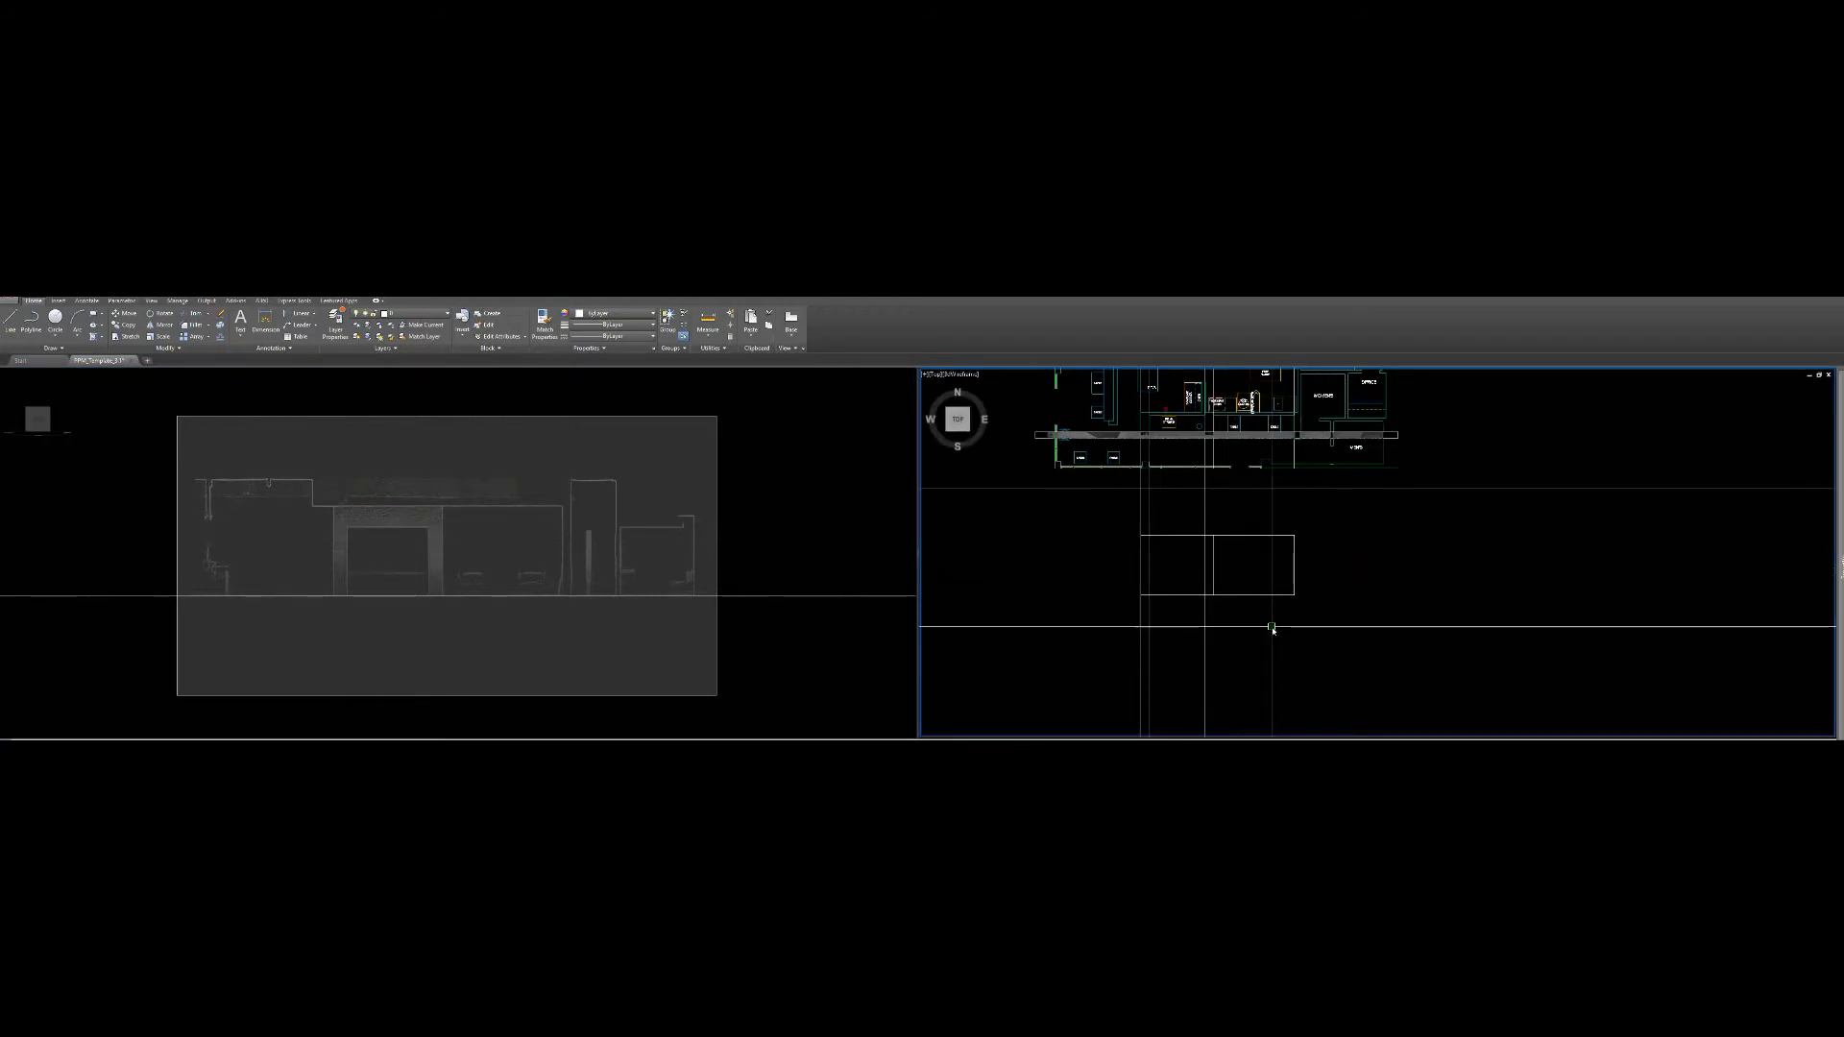
{"action": "left_click", "coordinate": [1187, 562]}
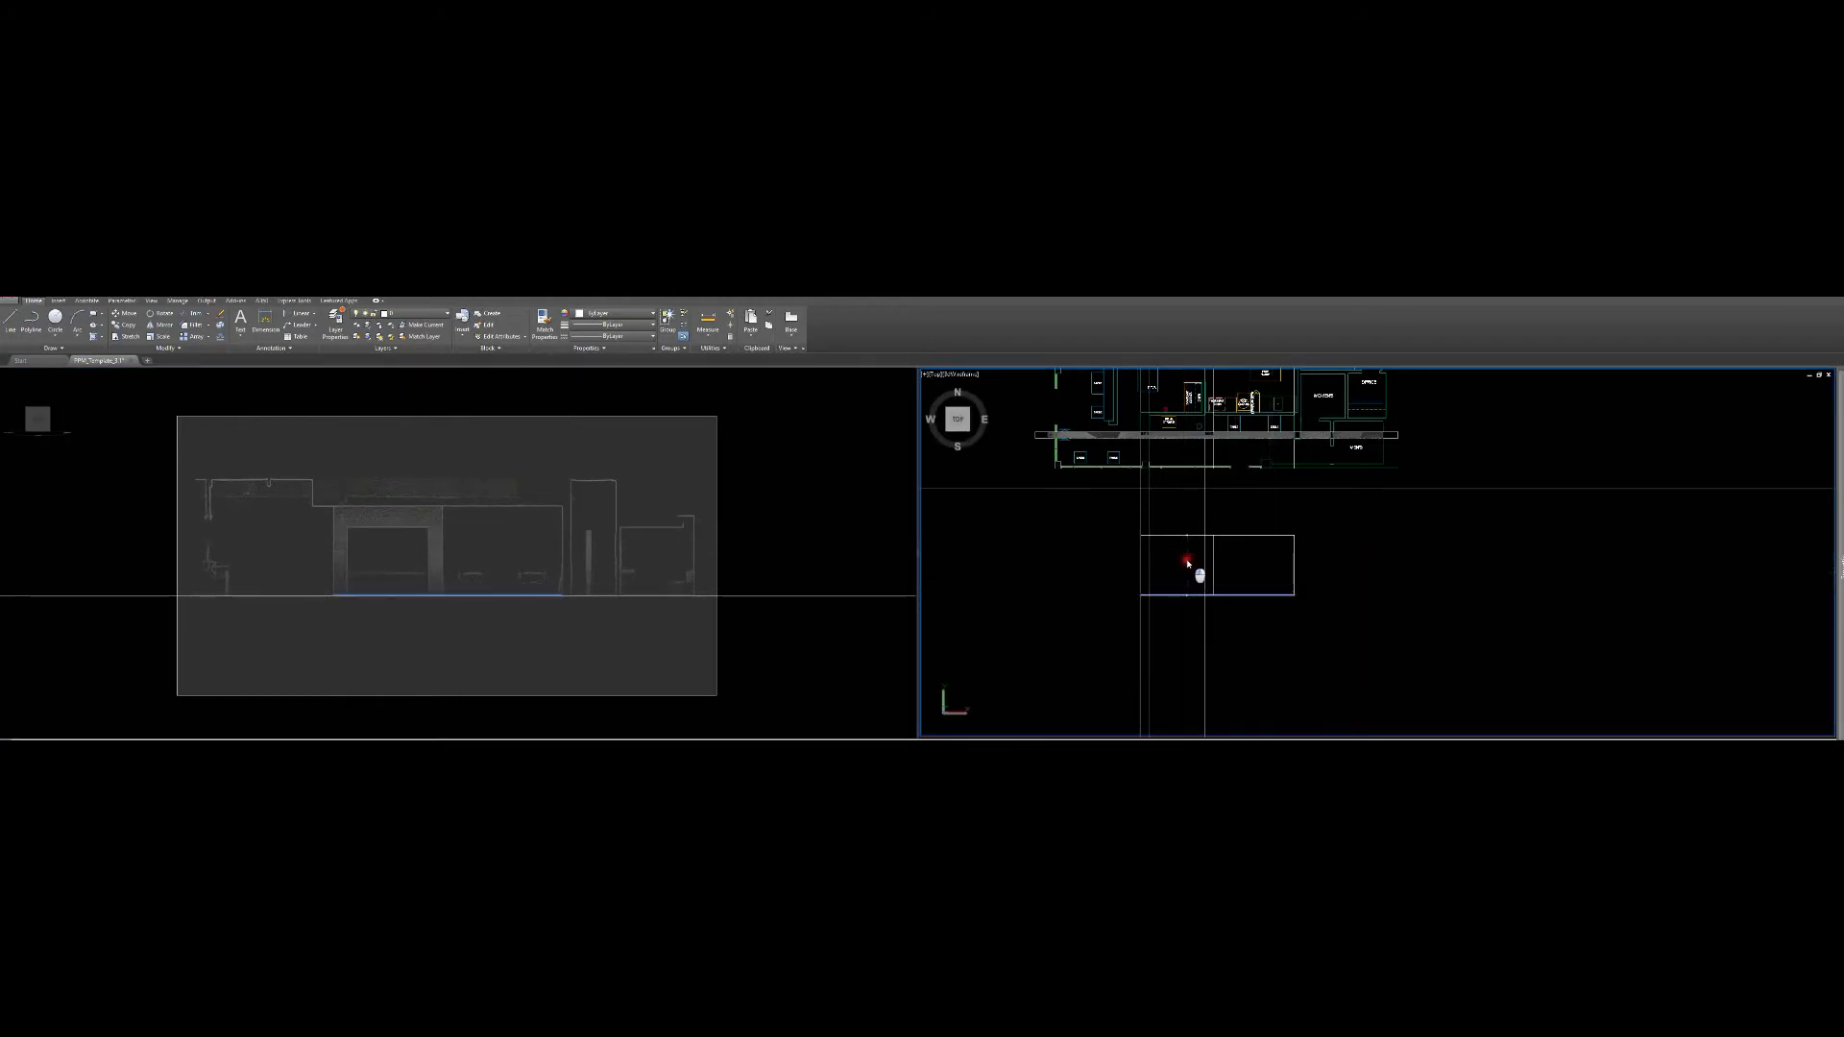
Trim the offset head line and the opening's two projected side lines into an opening outline standing on the elevation's floor line
{"action": "key", "text": "o"}
{"action": "key", "text": "Return"}
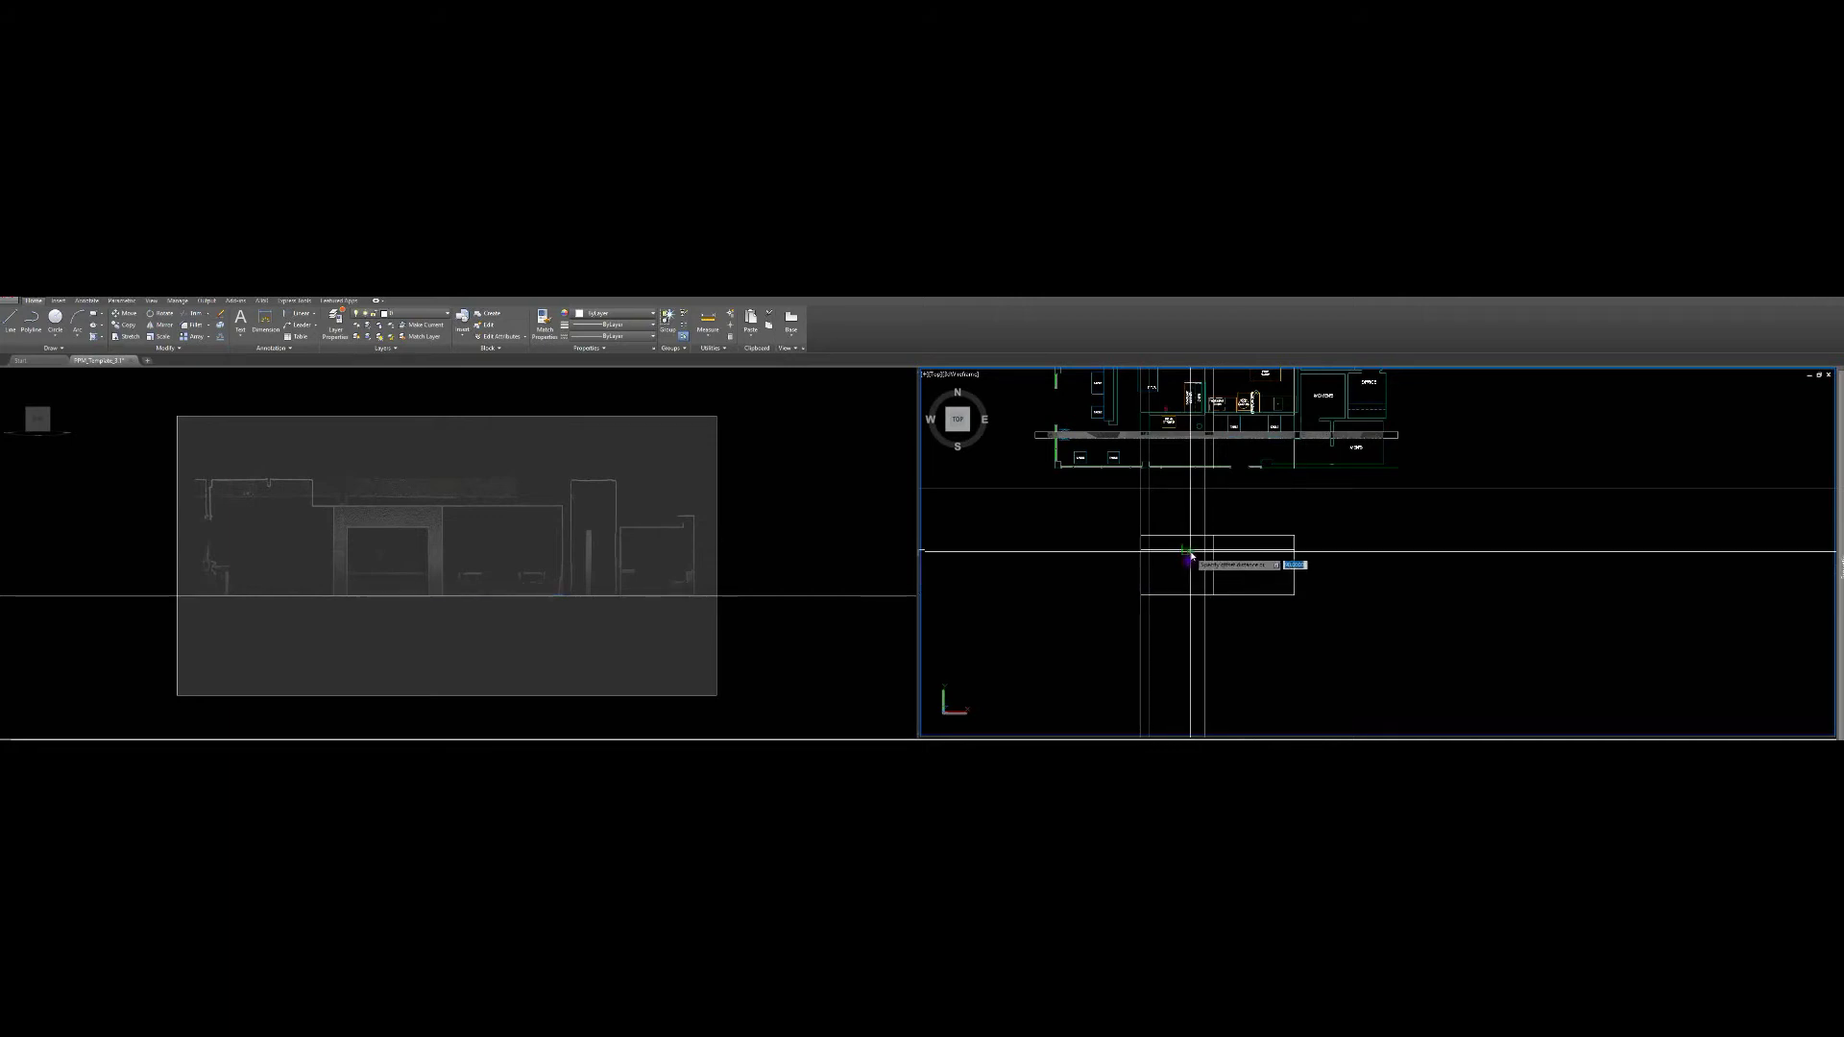
{"action": "key", "text": "Return"}
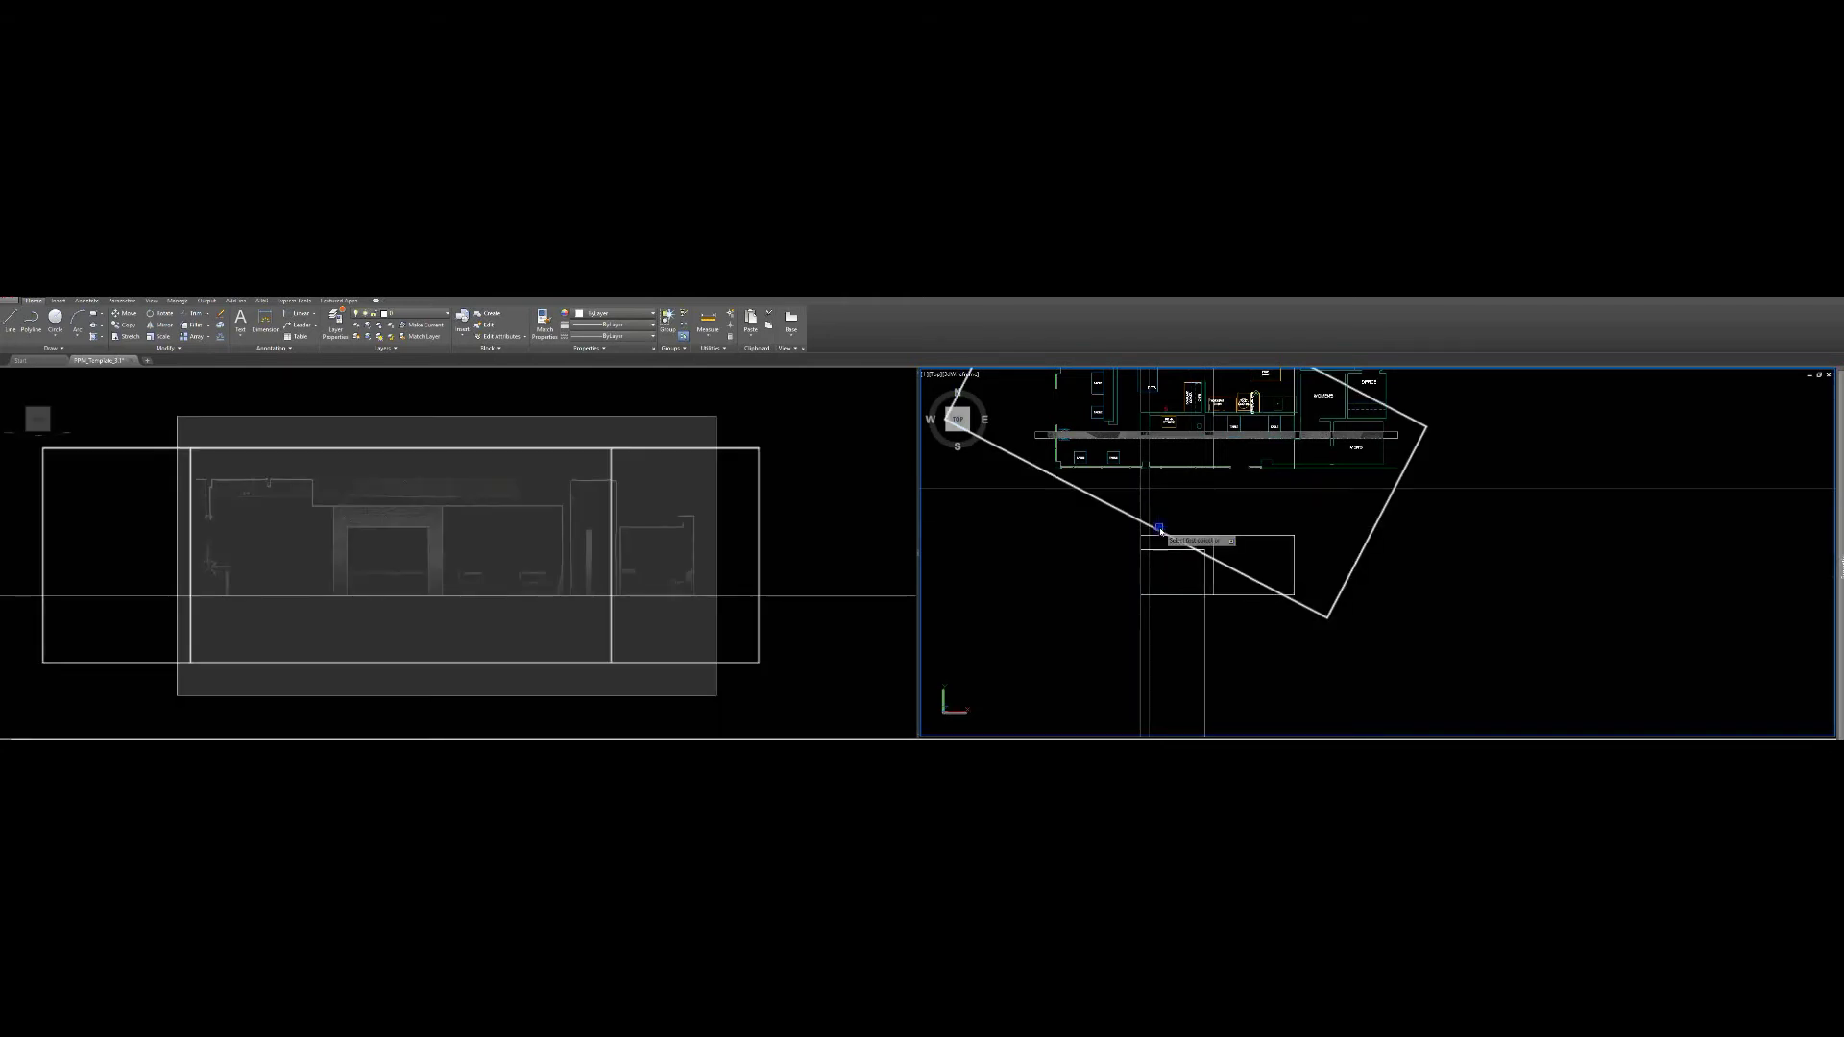
{"action": "left_click", "coordinate": [1173, 604]}
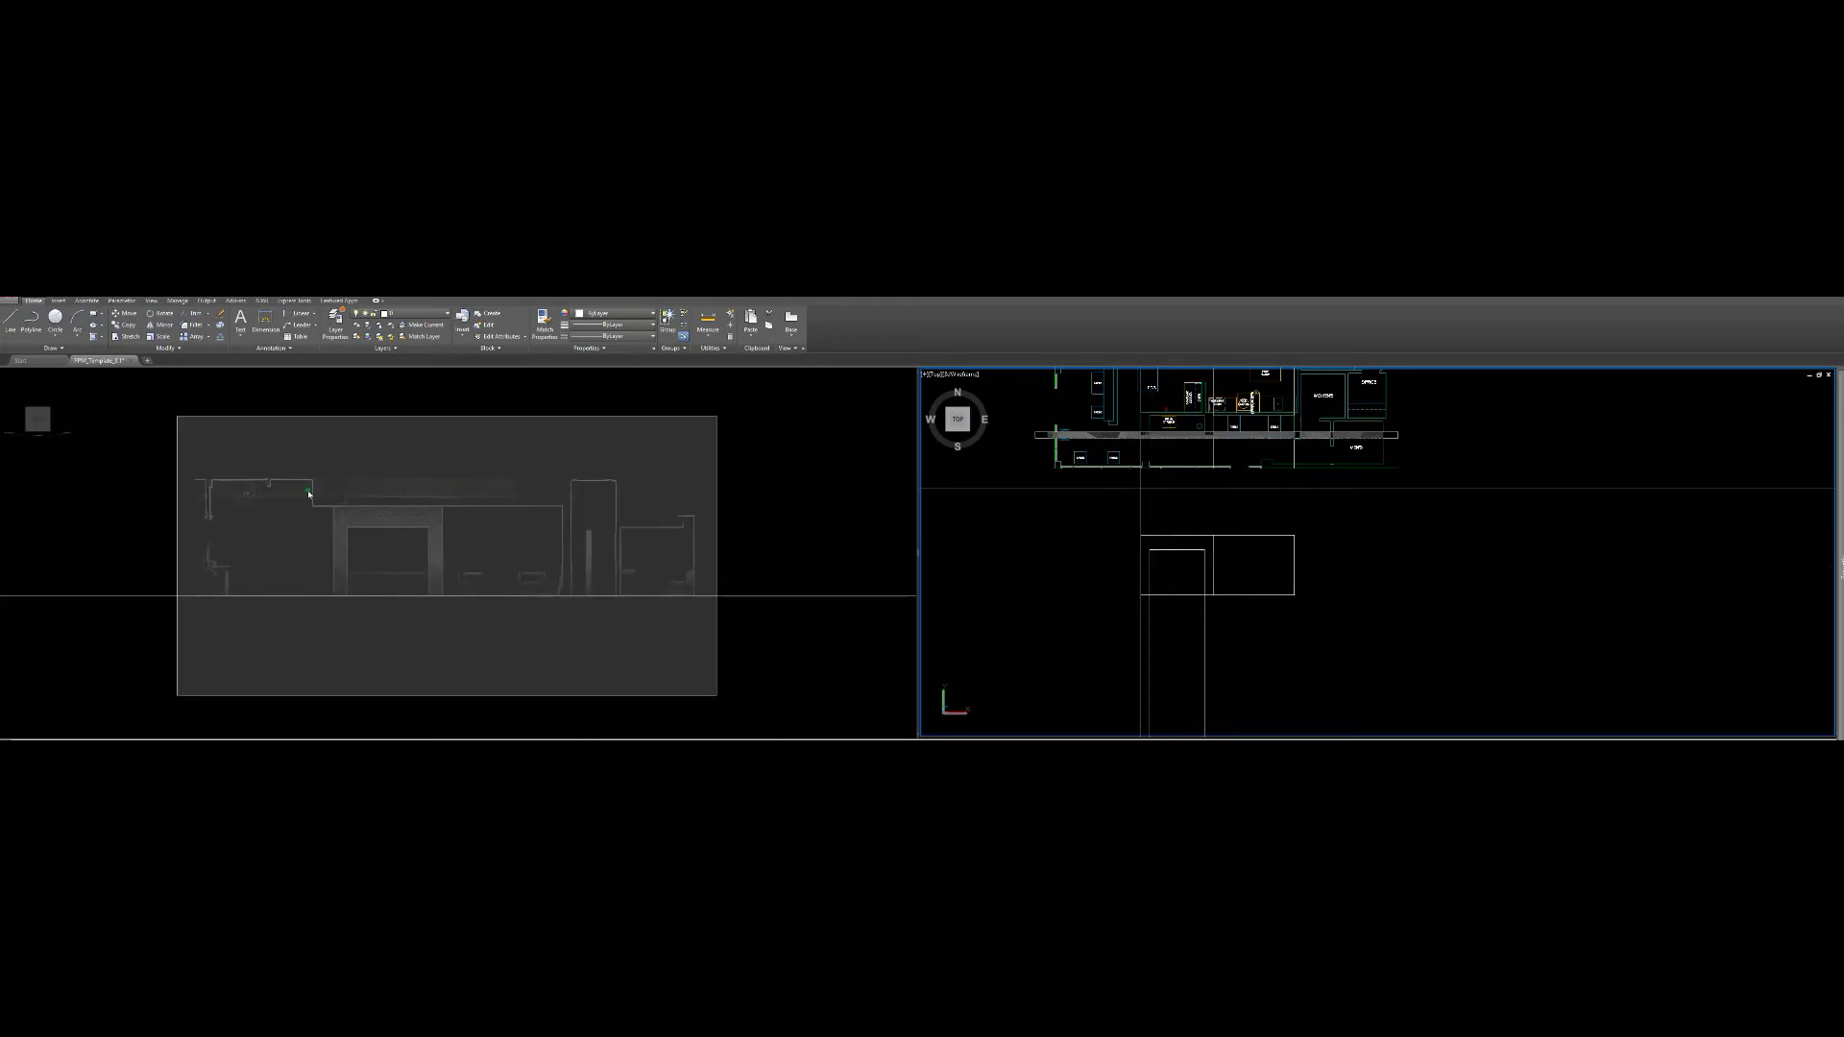
{"action": "left_click", "coordinate": [1212, 601]}
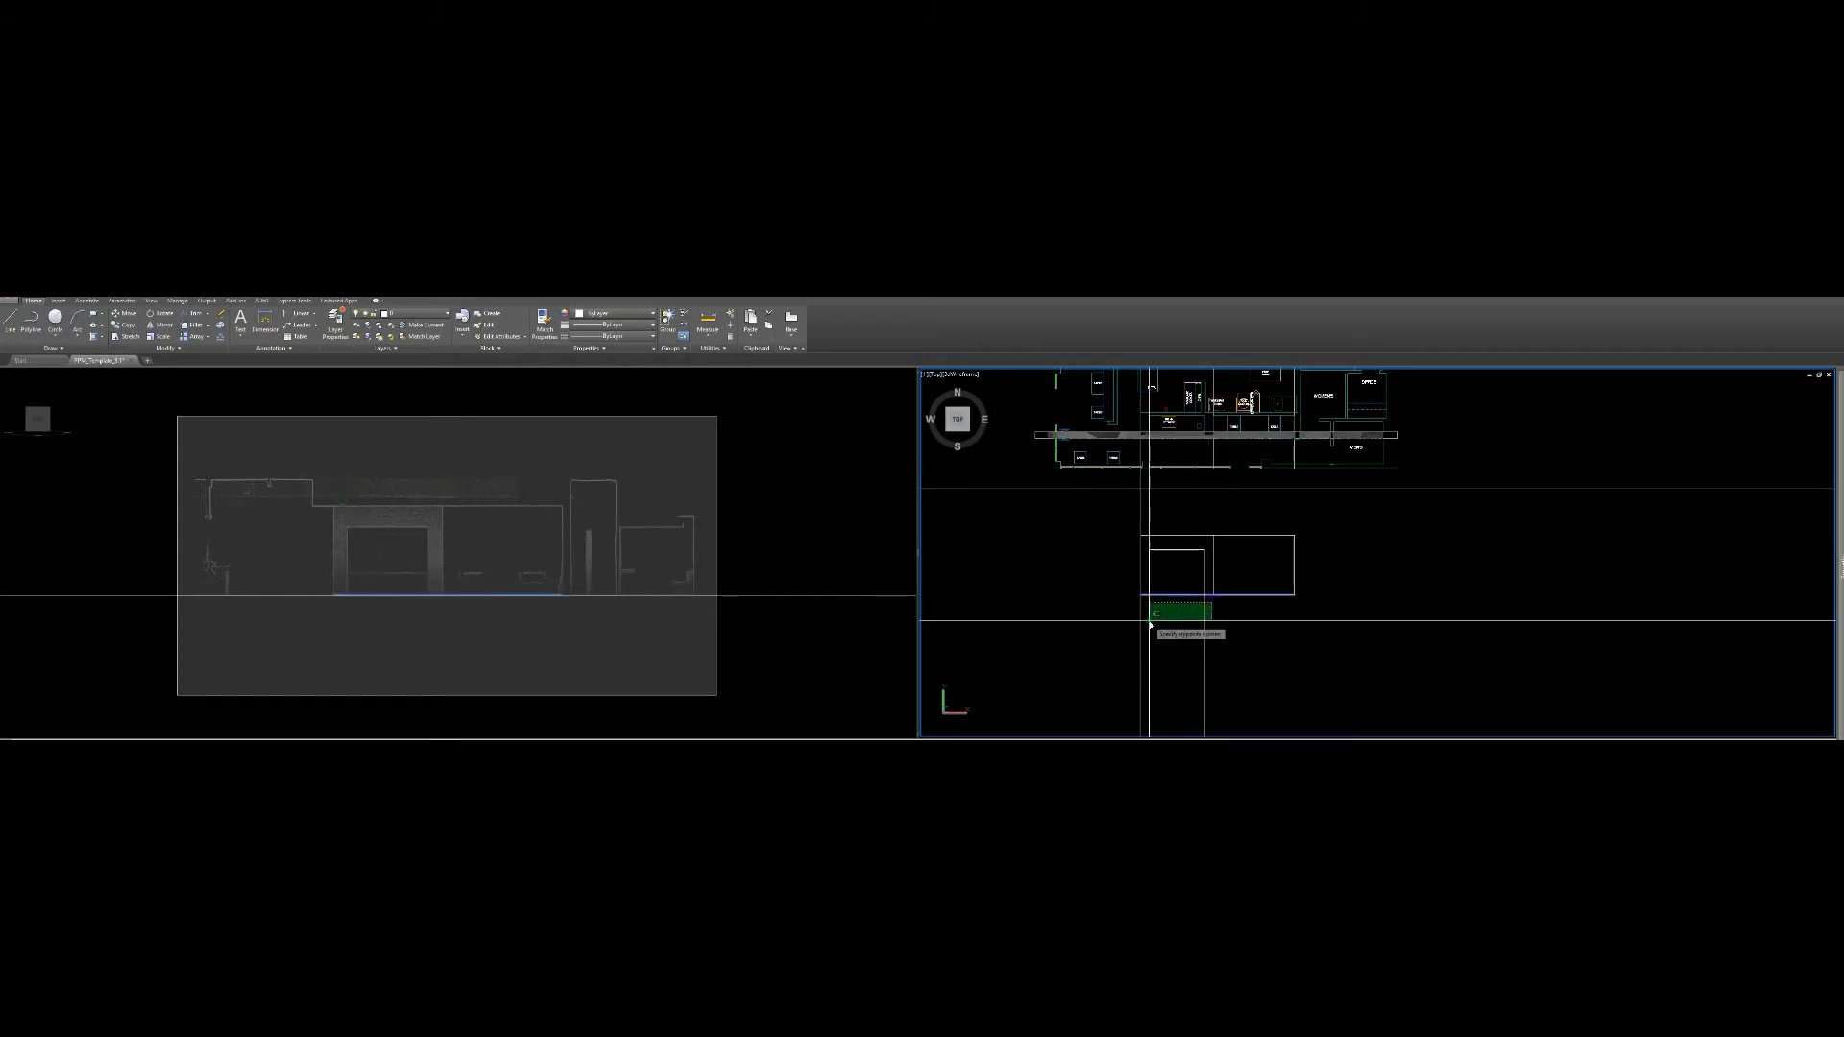
{"action": "left_click", "coordinate": [1149, 622]}
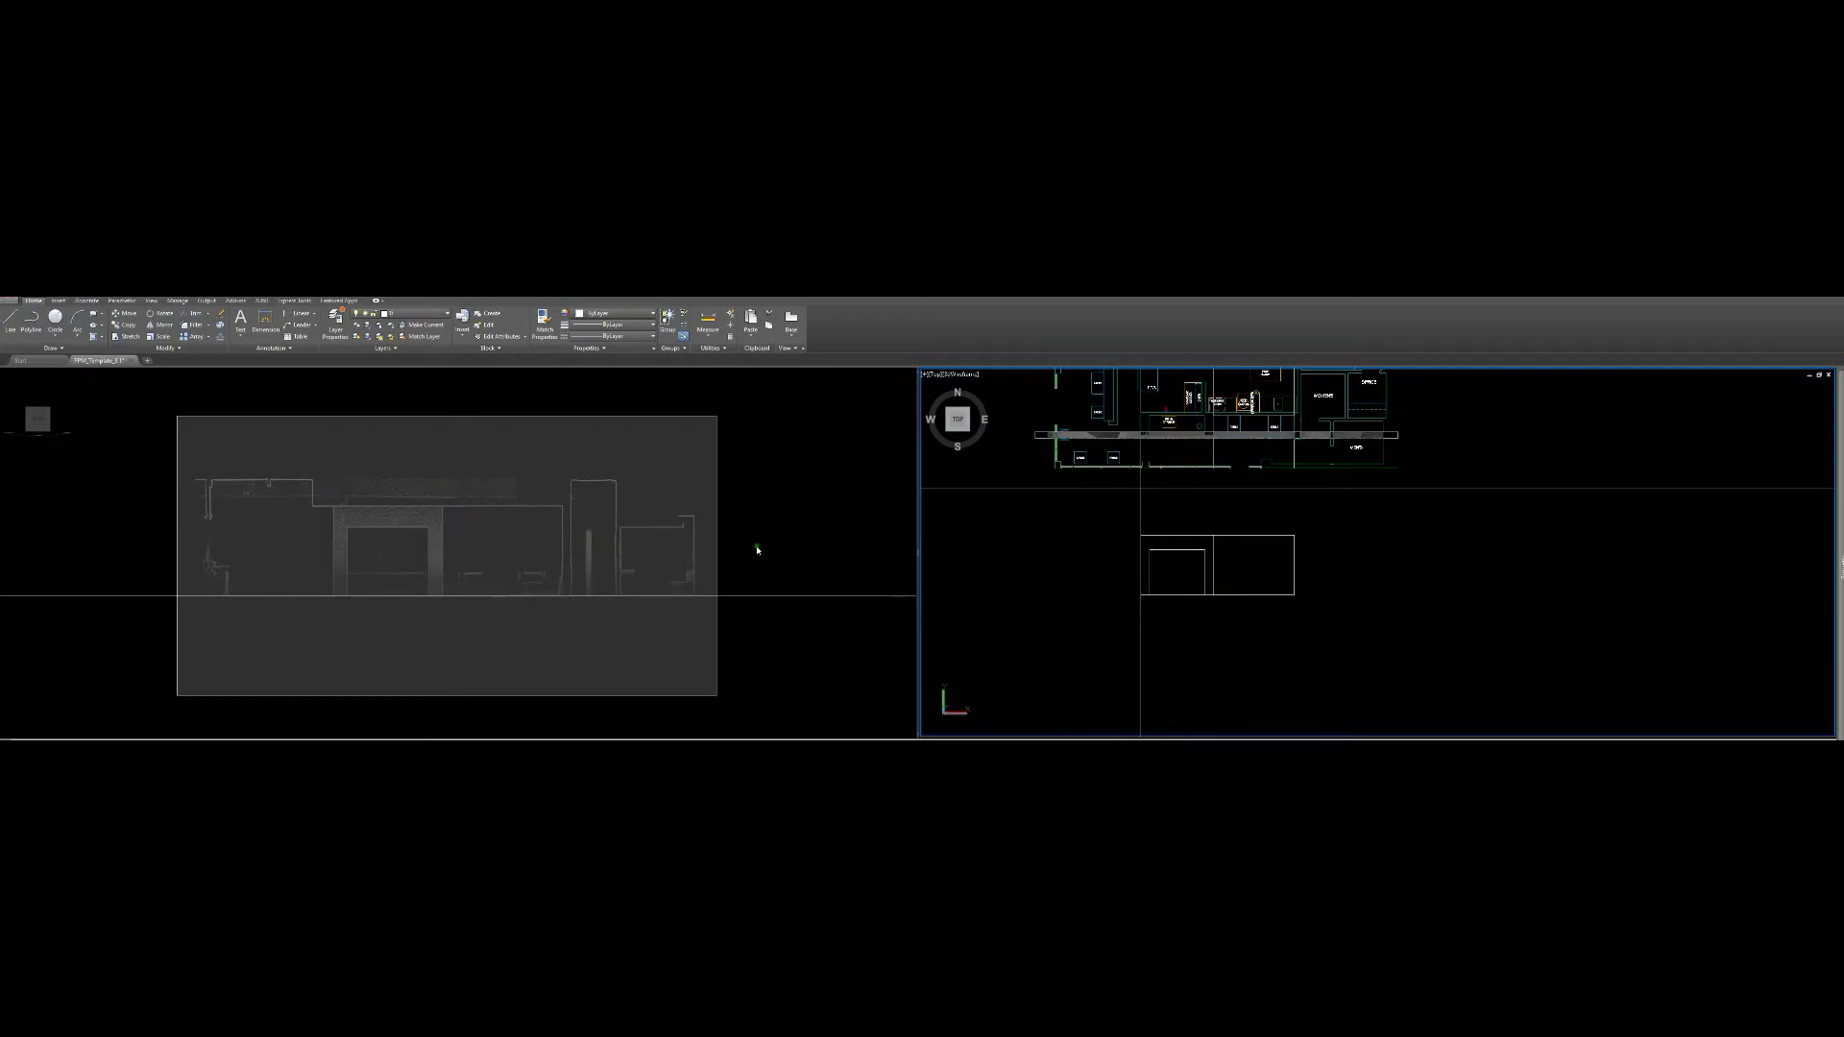
Select the point cloud in the section view and assign it to a dedicated Point Cloud layer
{"action": "left_click", "coordinate": [724, 498]}
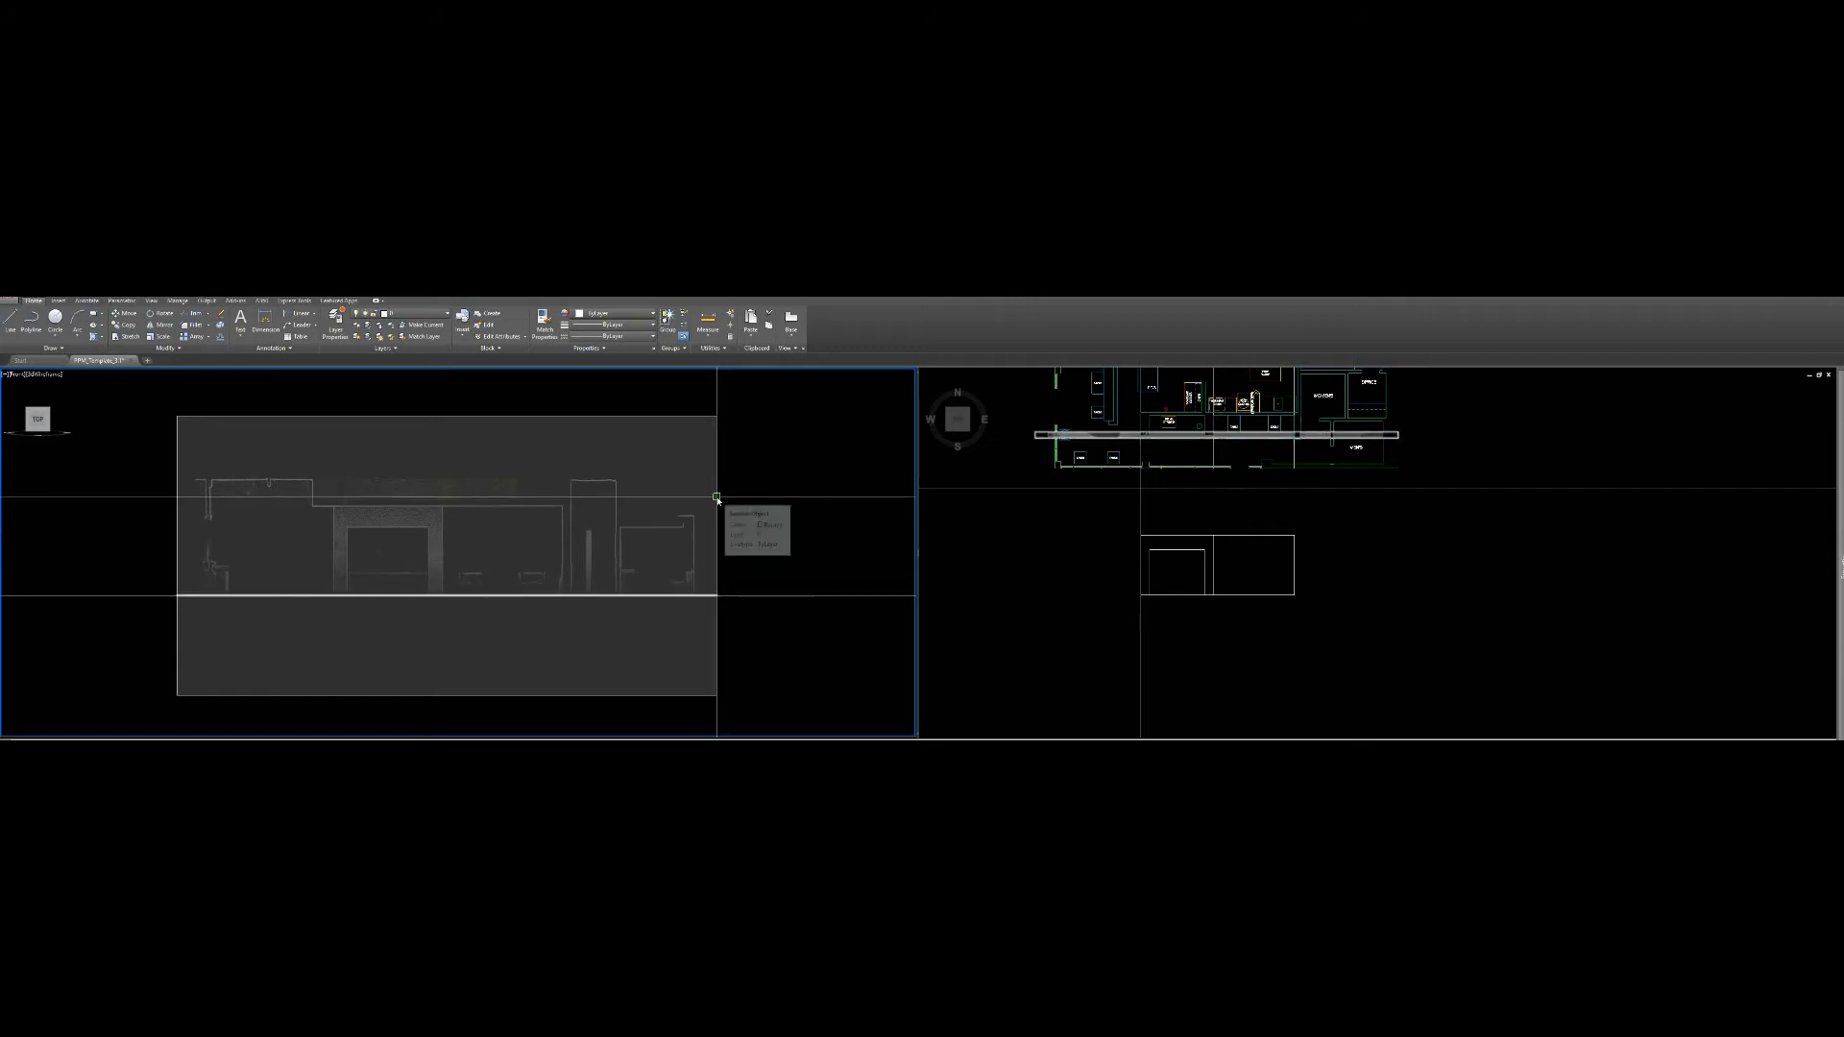
{"action": "left_click", "coordinate": [644, 525]}
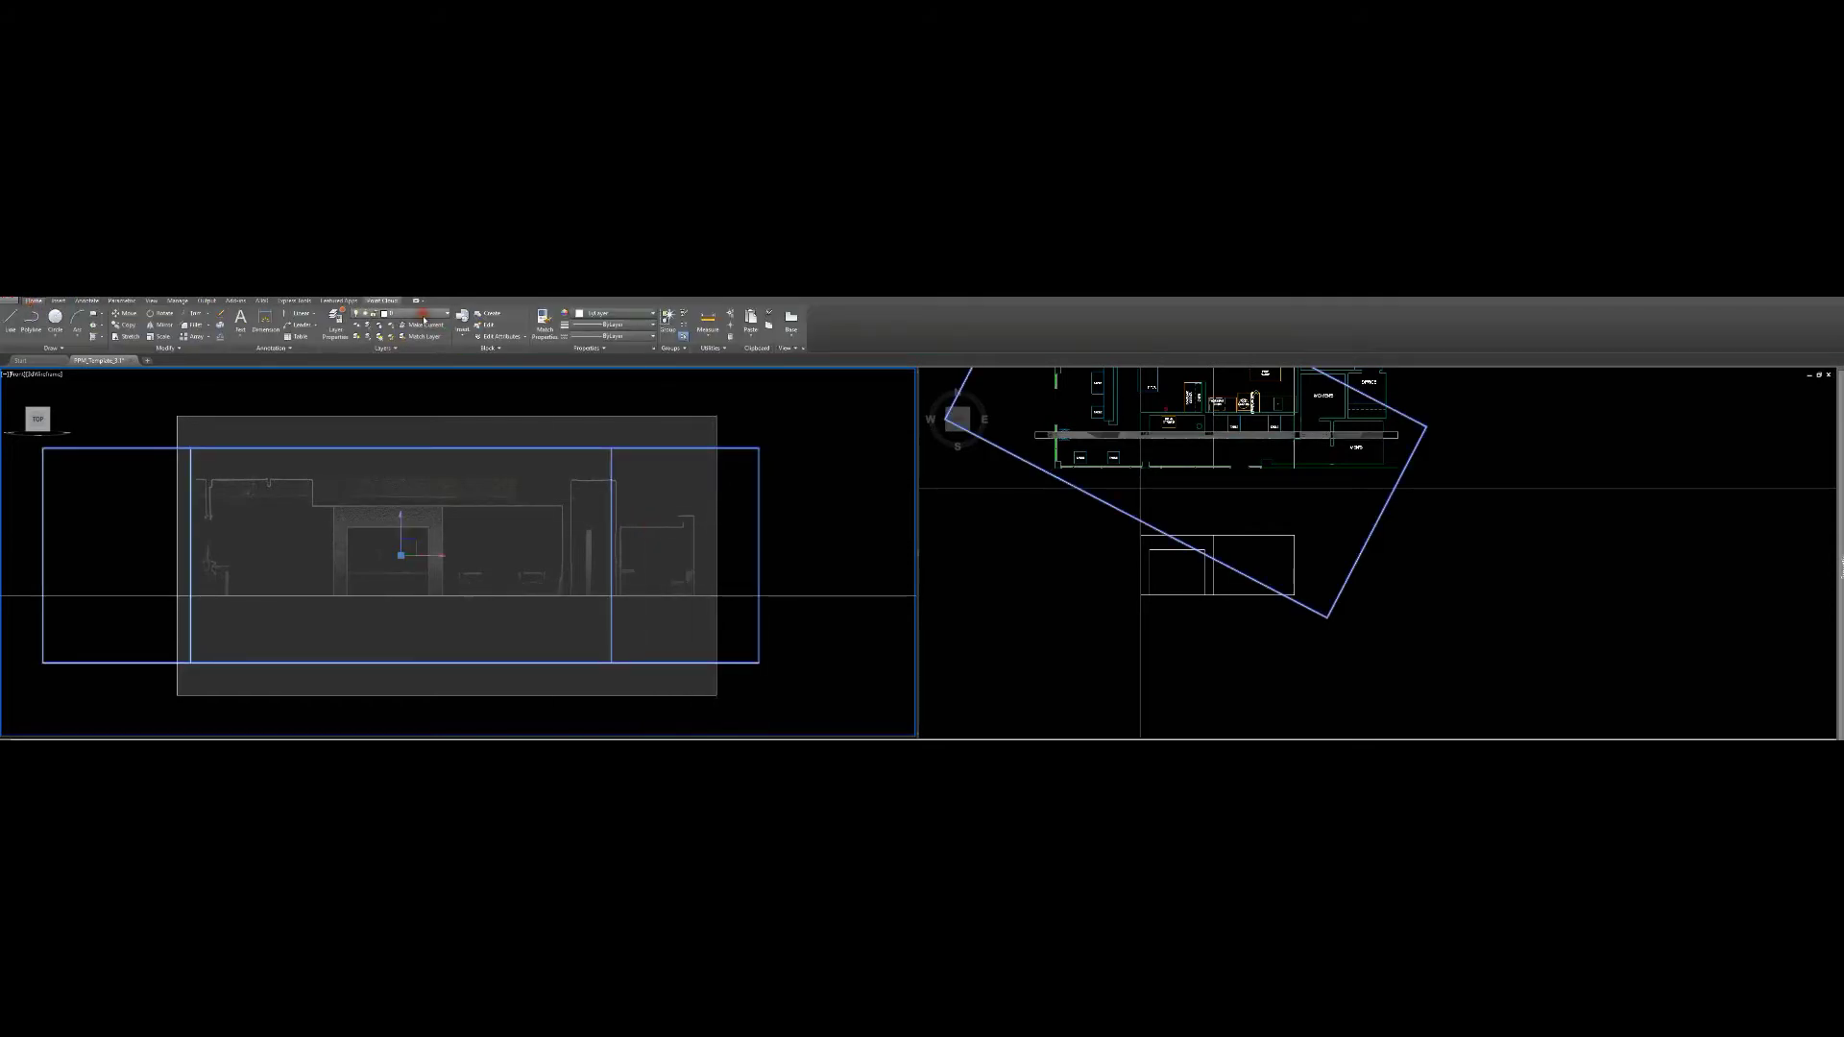
{"action": "left_click", "coordinate": [447, 314]}
{"action": "scroll", "coordinate": [455, 411], "scroll_direction": "up", "scroll_amount": 3}
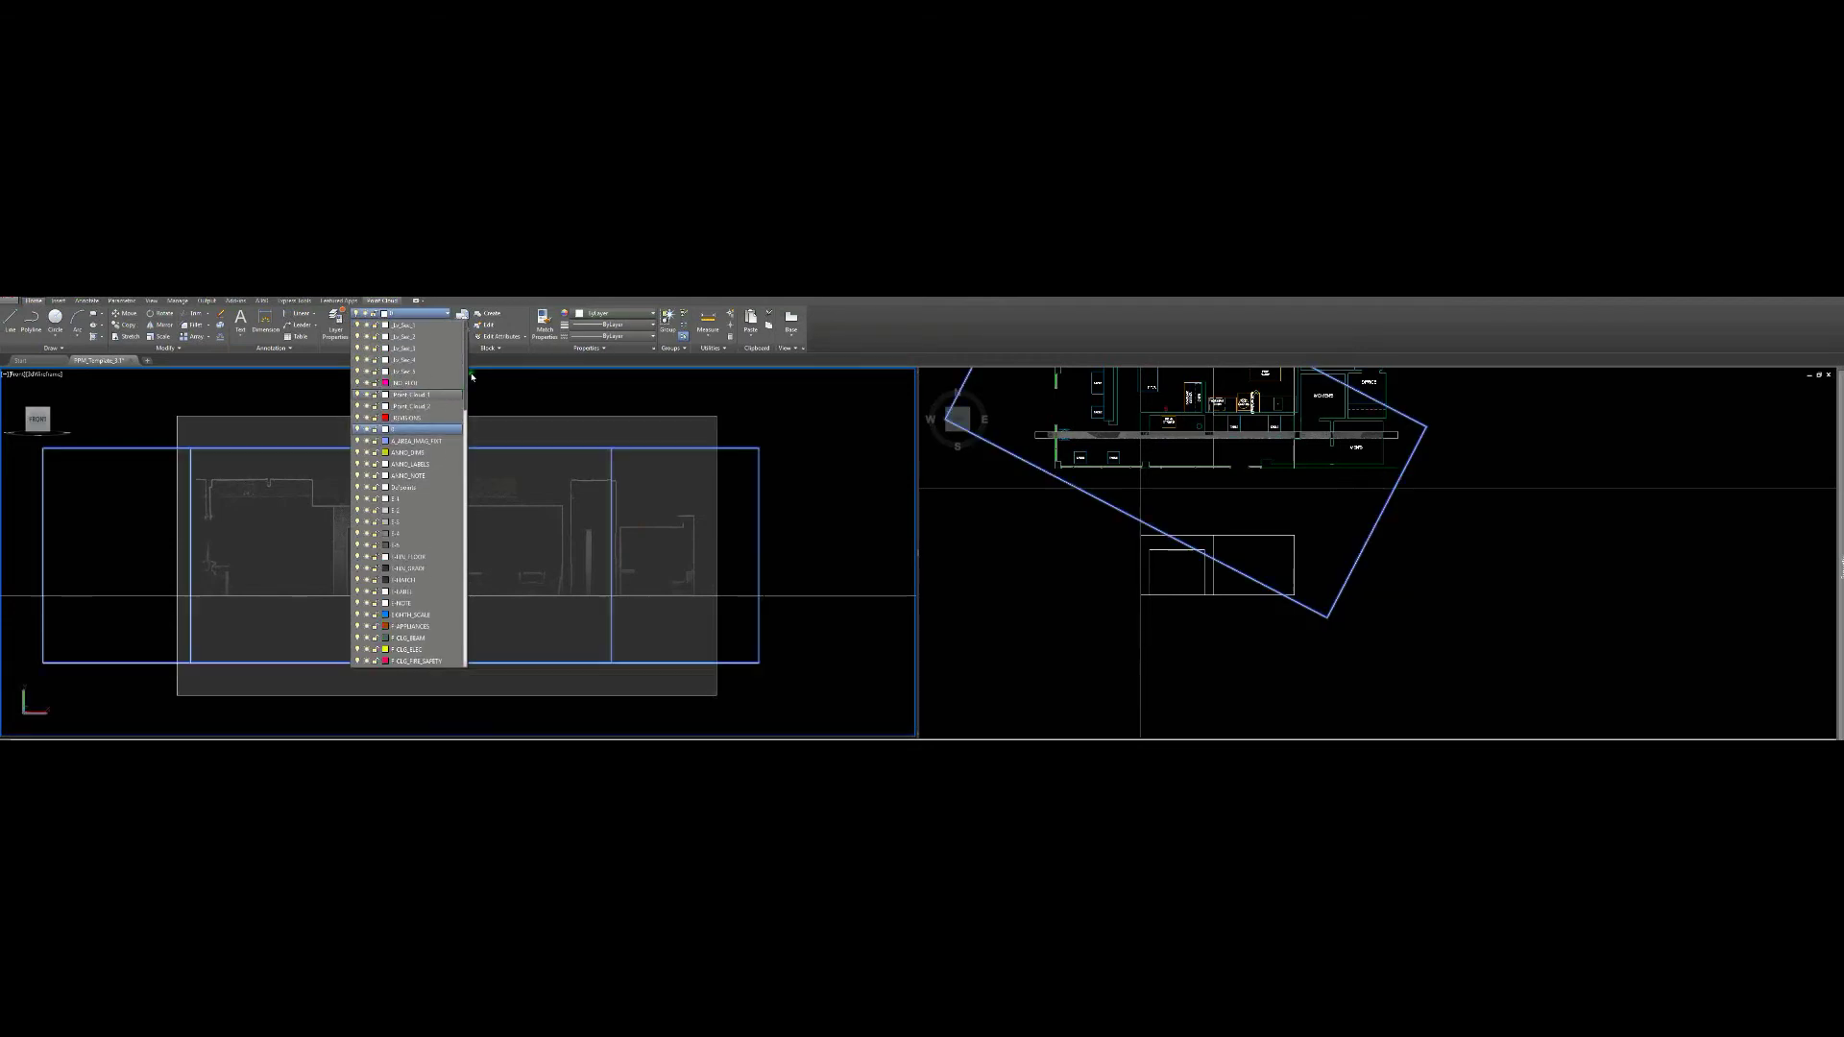
{"action": "left_click", "coordinate": [416, 397]}
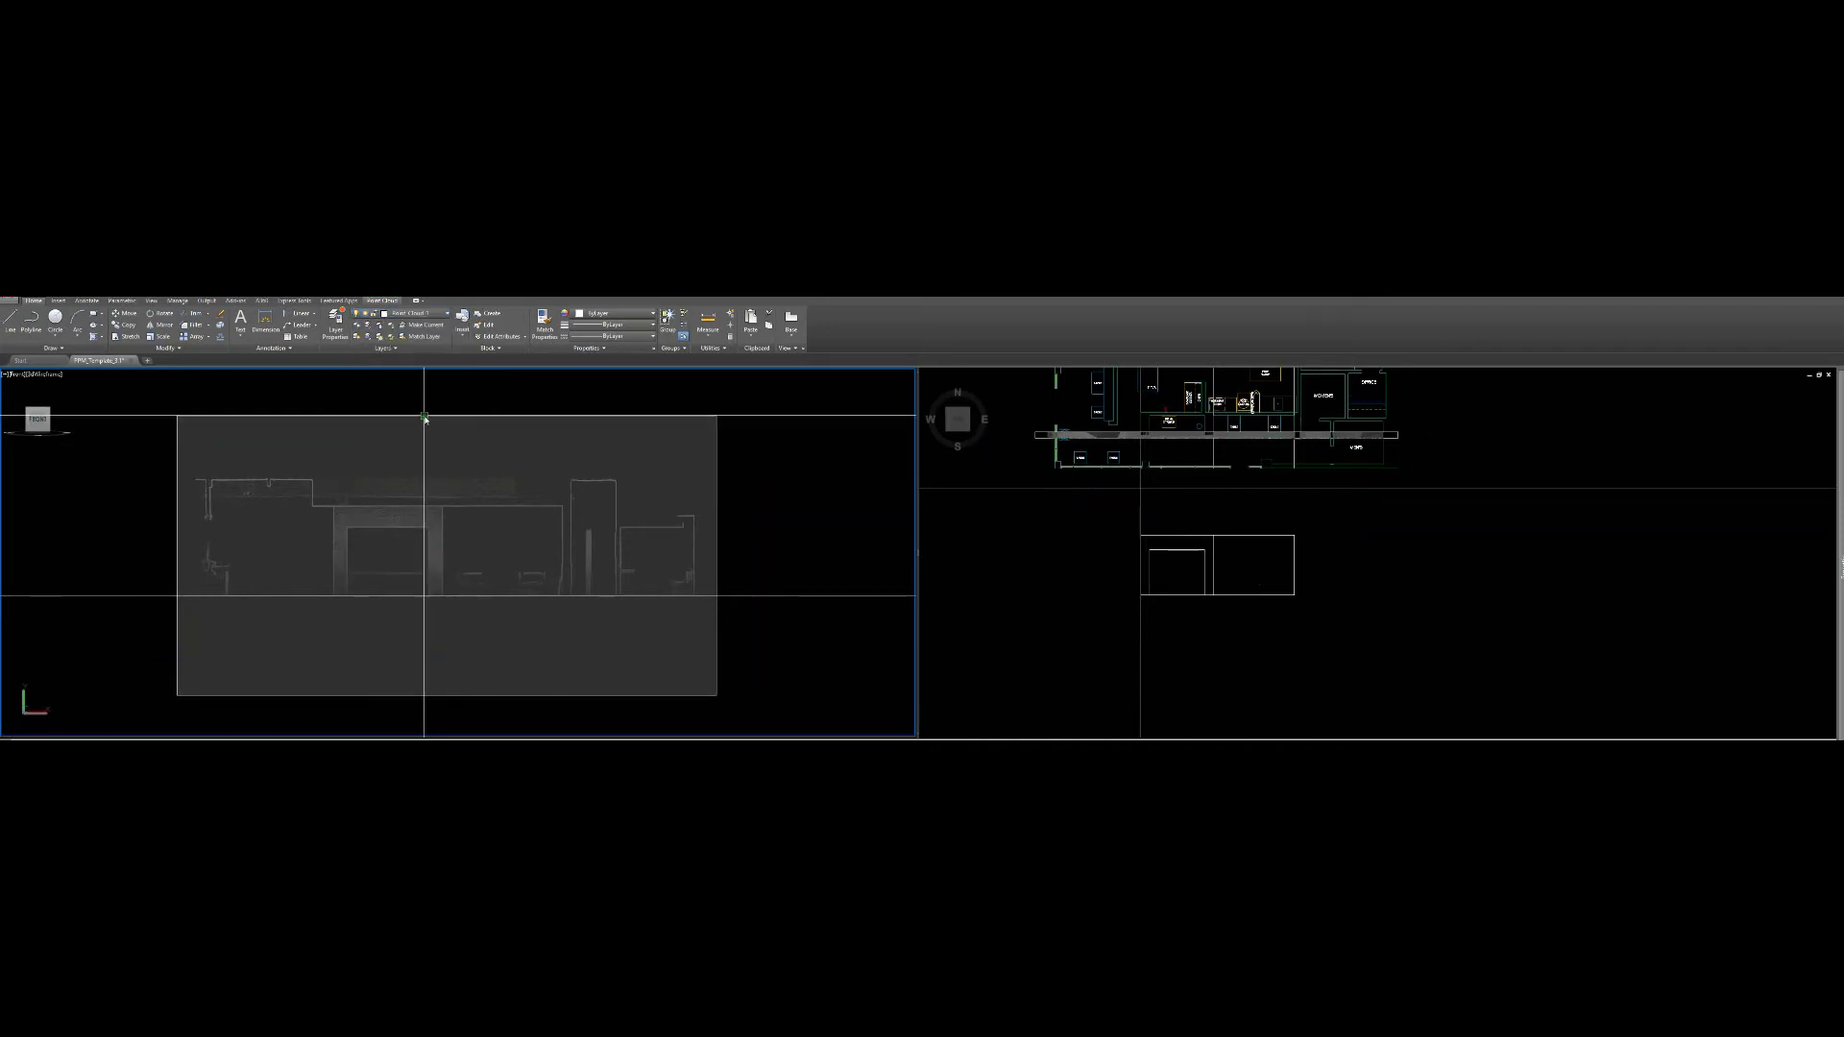
Assign the section plane to the first of the numbered section layers
{"action": "left_click", "coordinate": [400, 595]}
{"action": "left_click", "coordinate": [34, 302]}
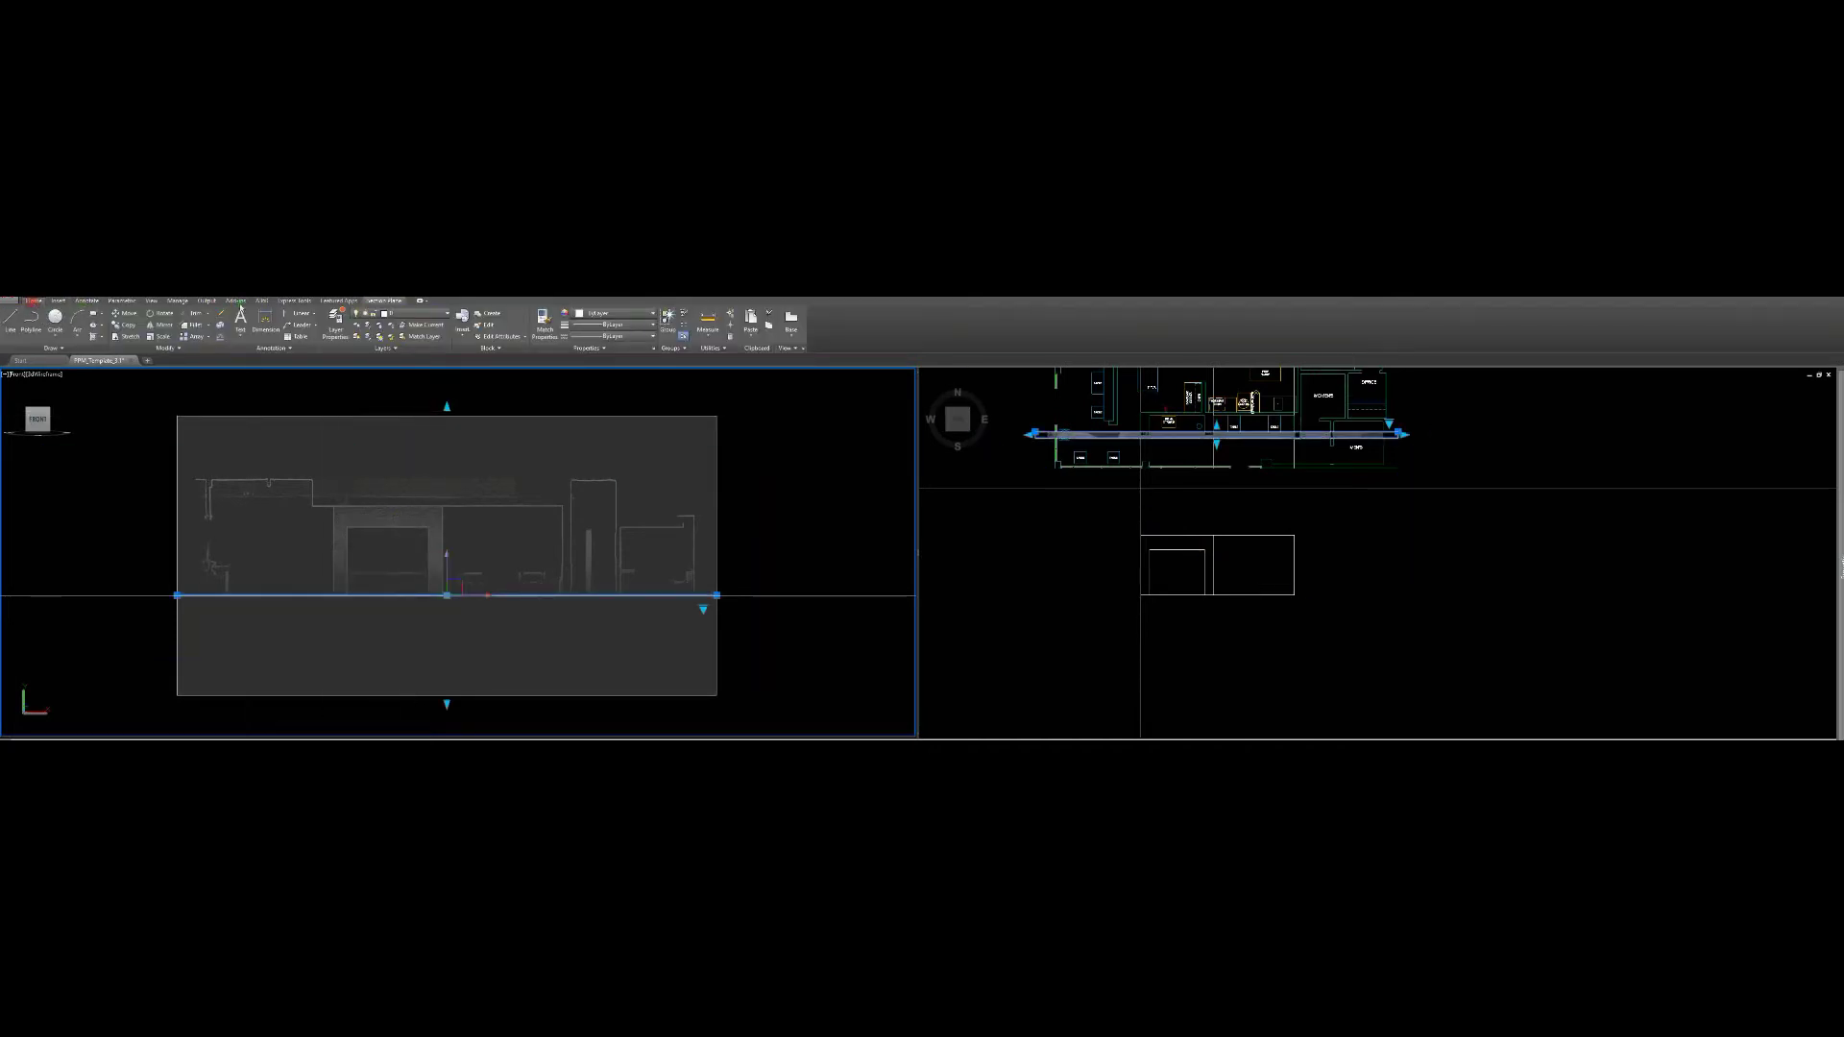
{"action": "left_click", "coordinate": [423, 314]}
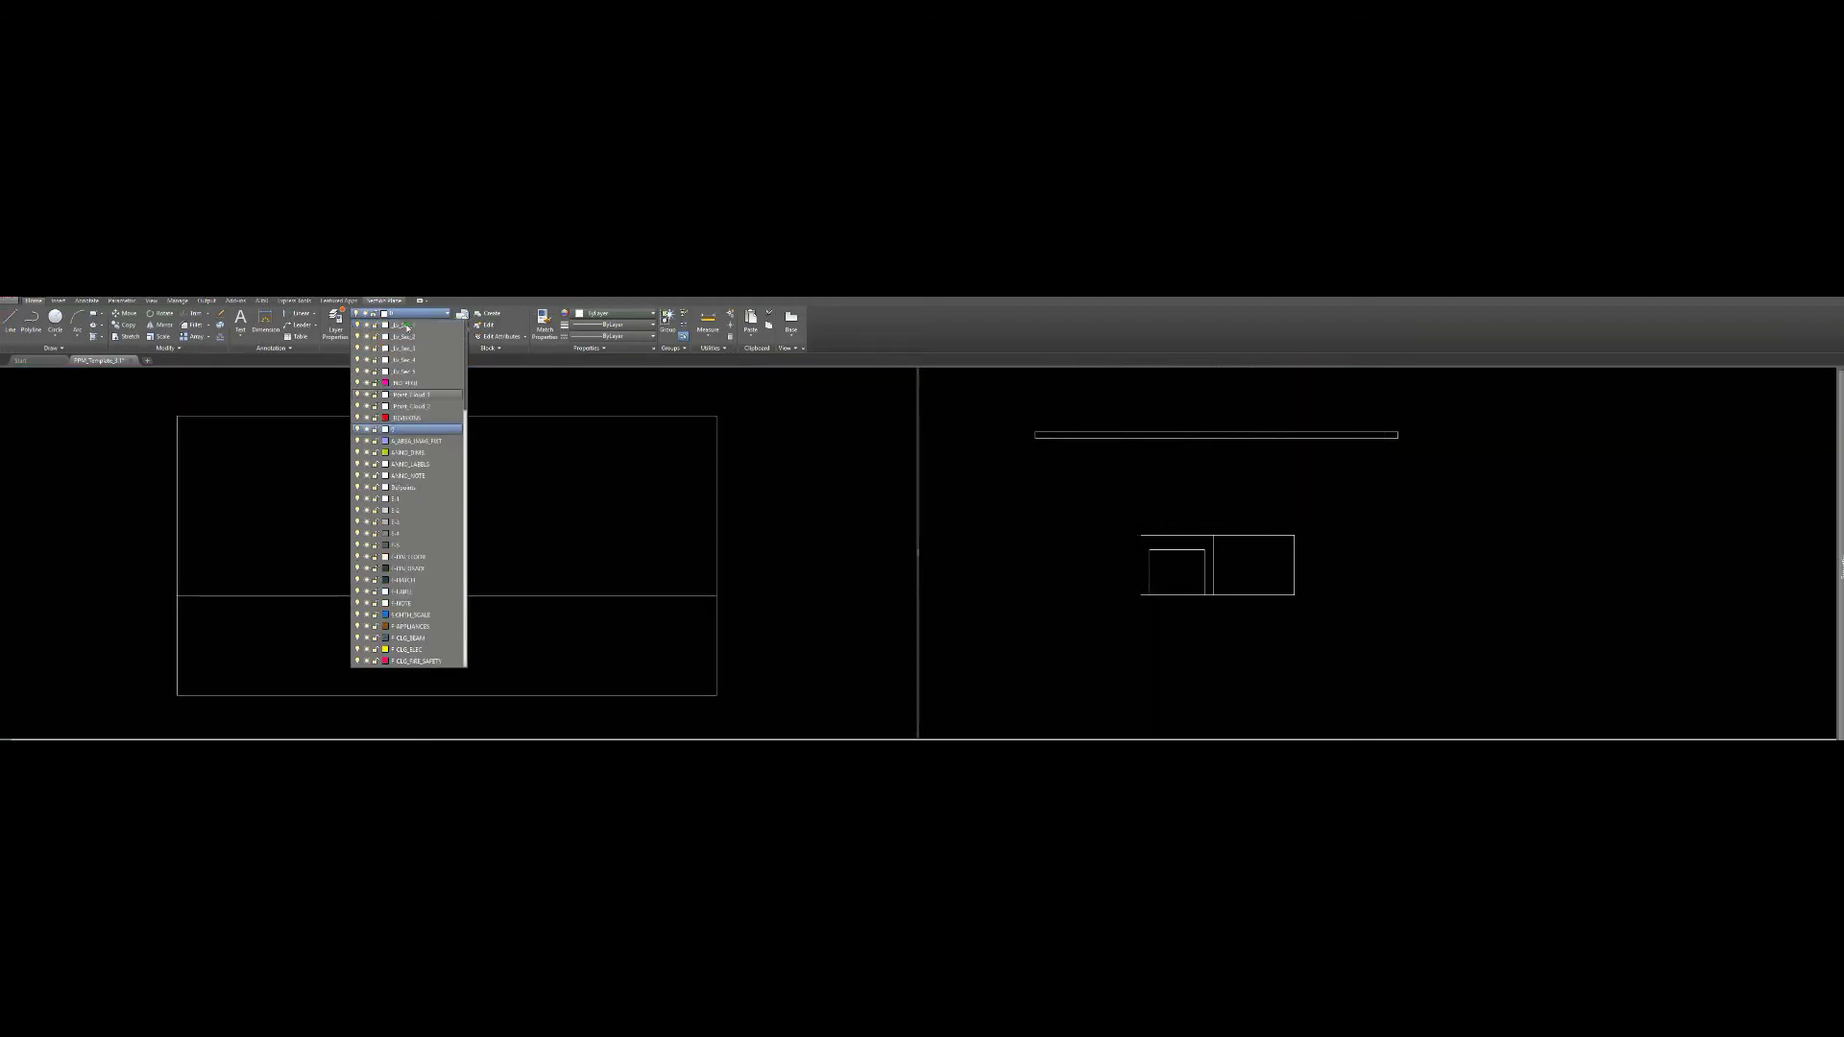
{"action": "left_click", "coordinate": [407, 327]}
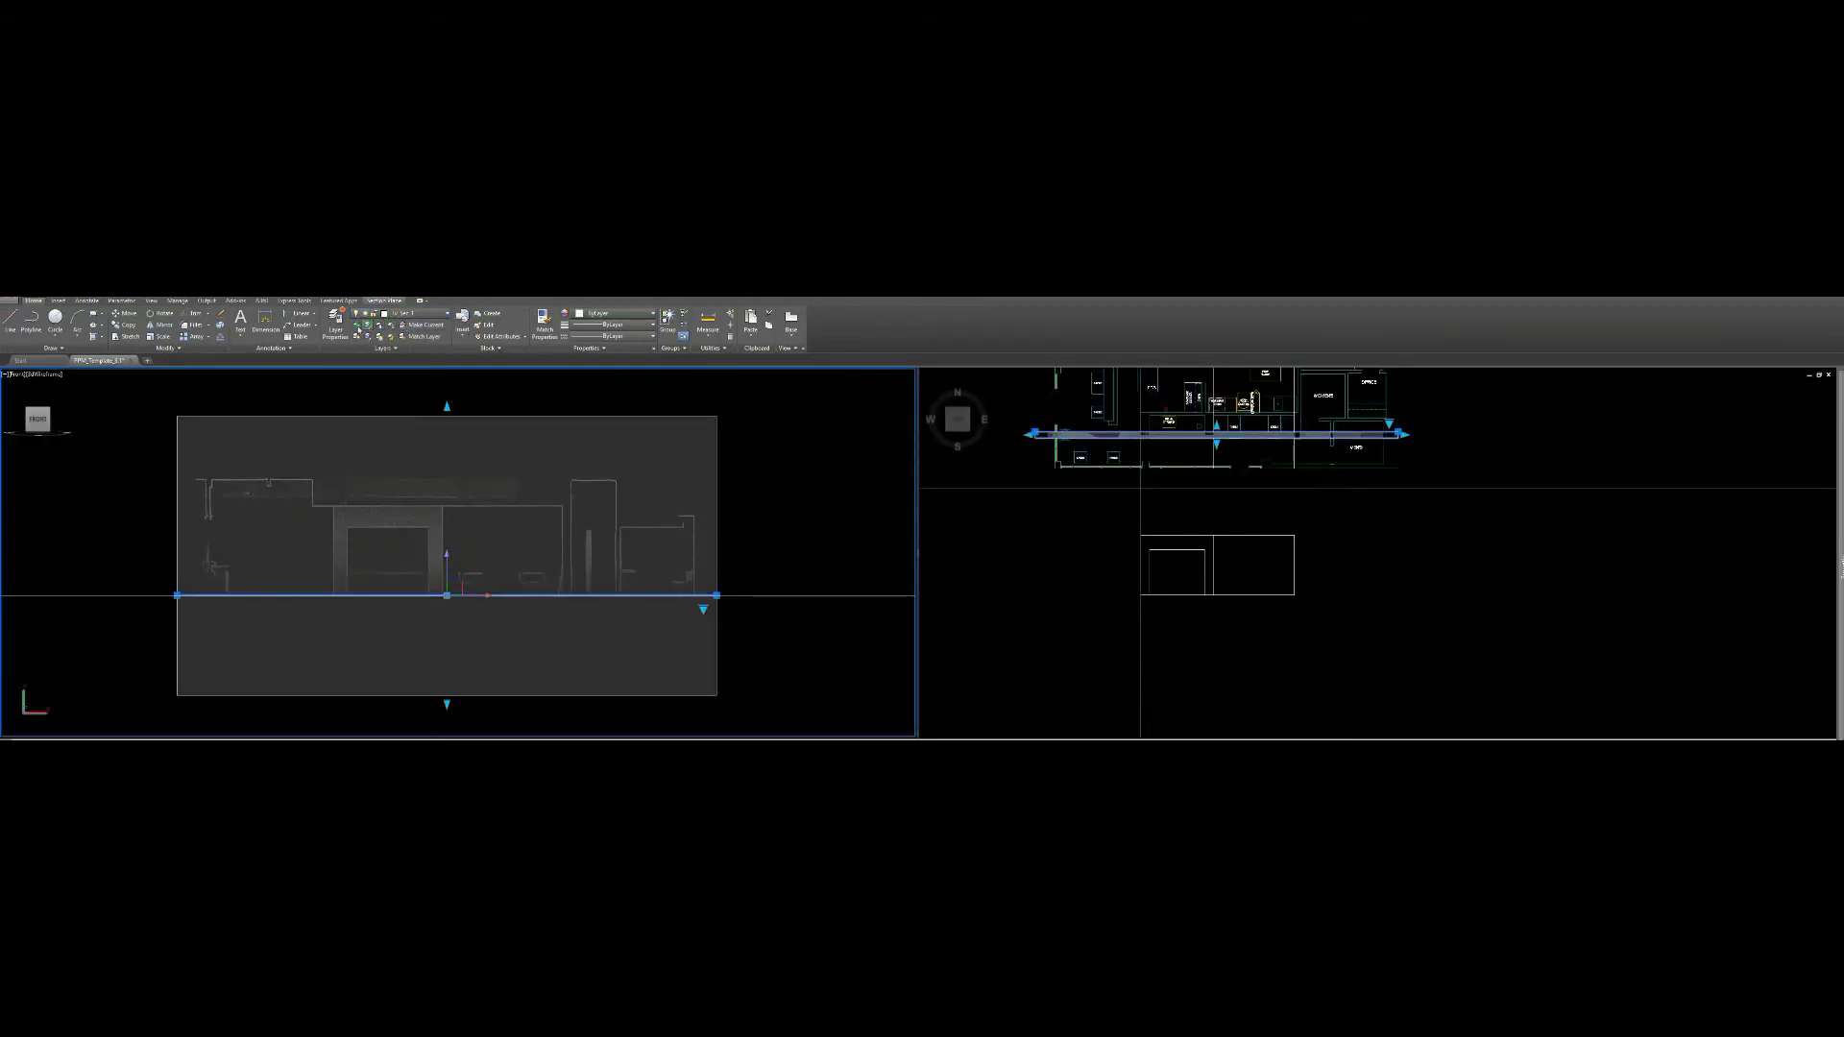
Freeze the section plane's layer and the Point Cloud layer, leaving only the linework displayed in both viewports
{"action": "left_click", "coordinate": [386, 314]}
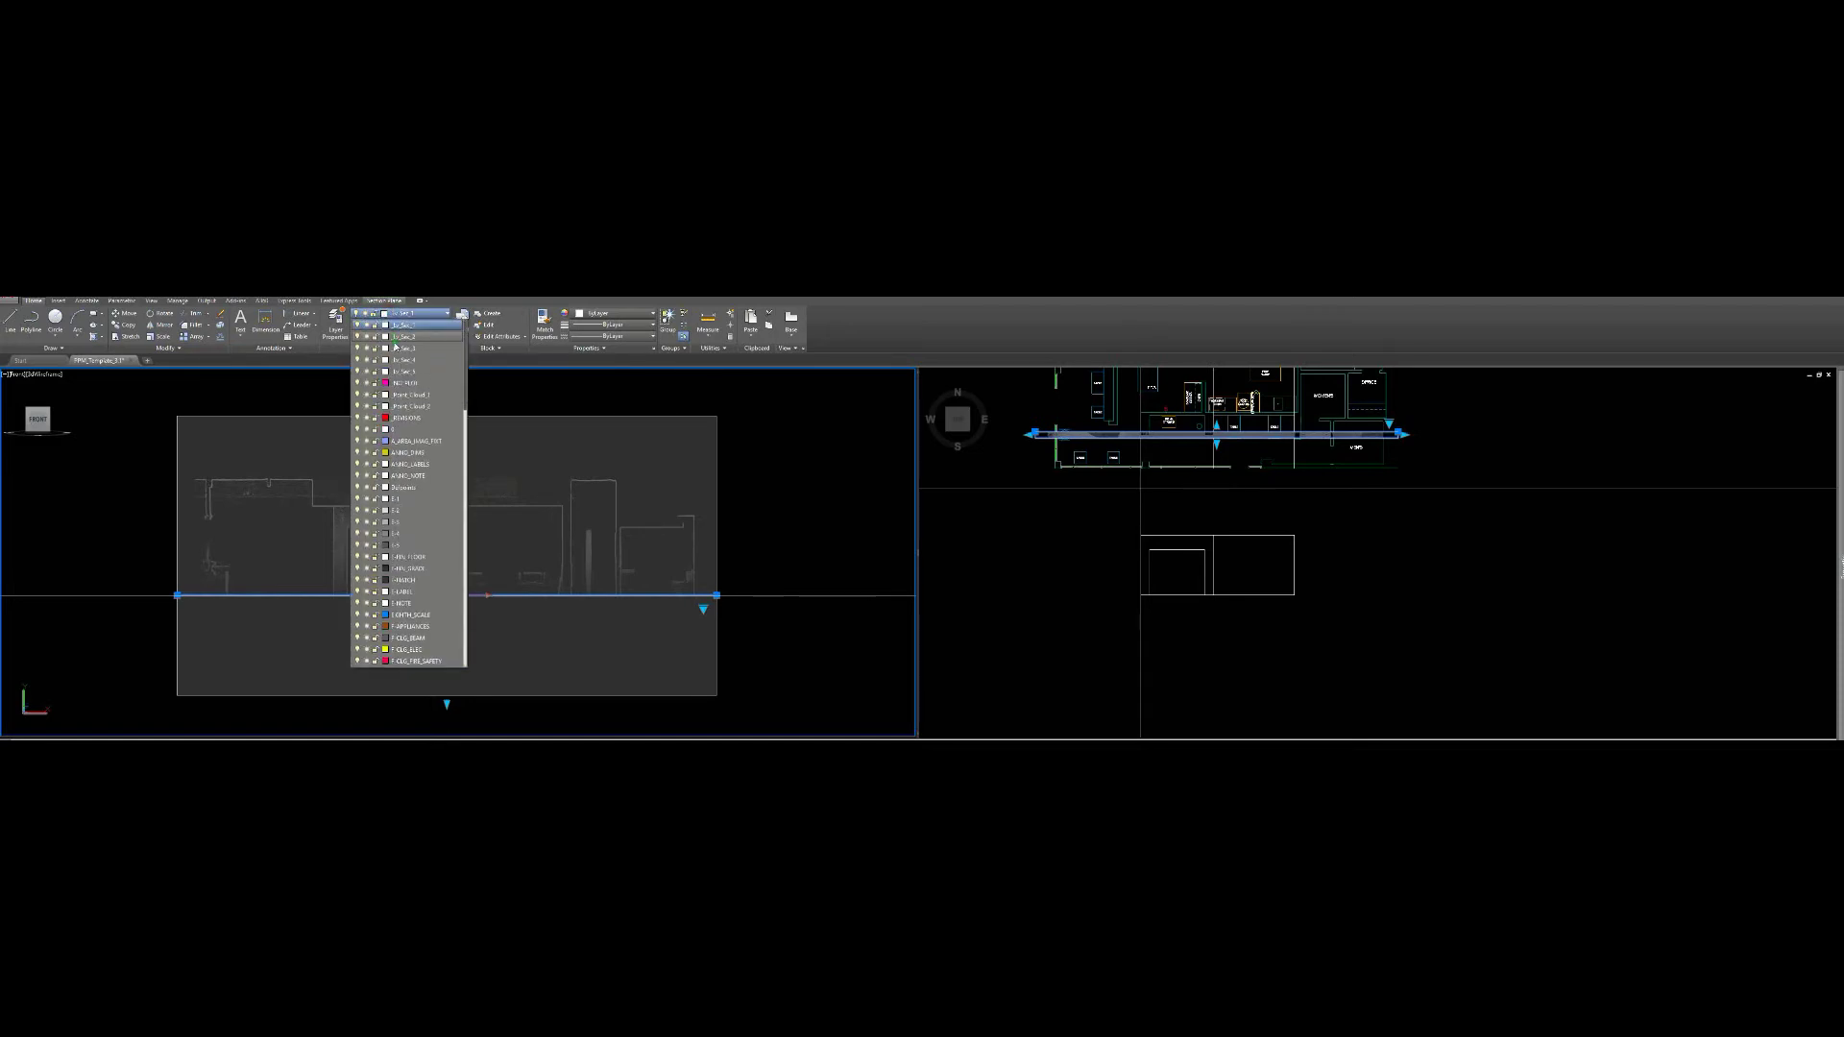
{"action": "left_click", "coordinate": [369, 394]}
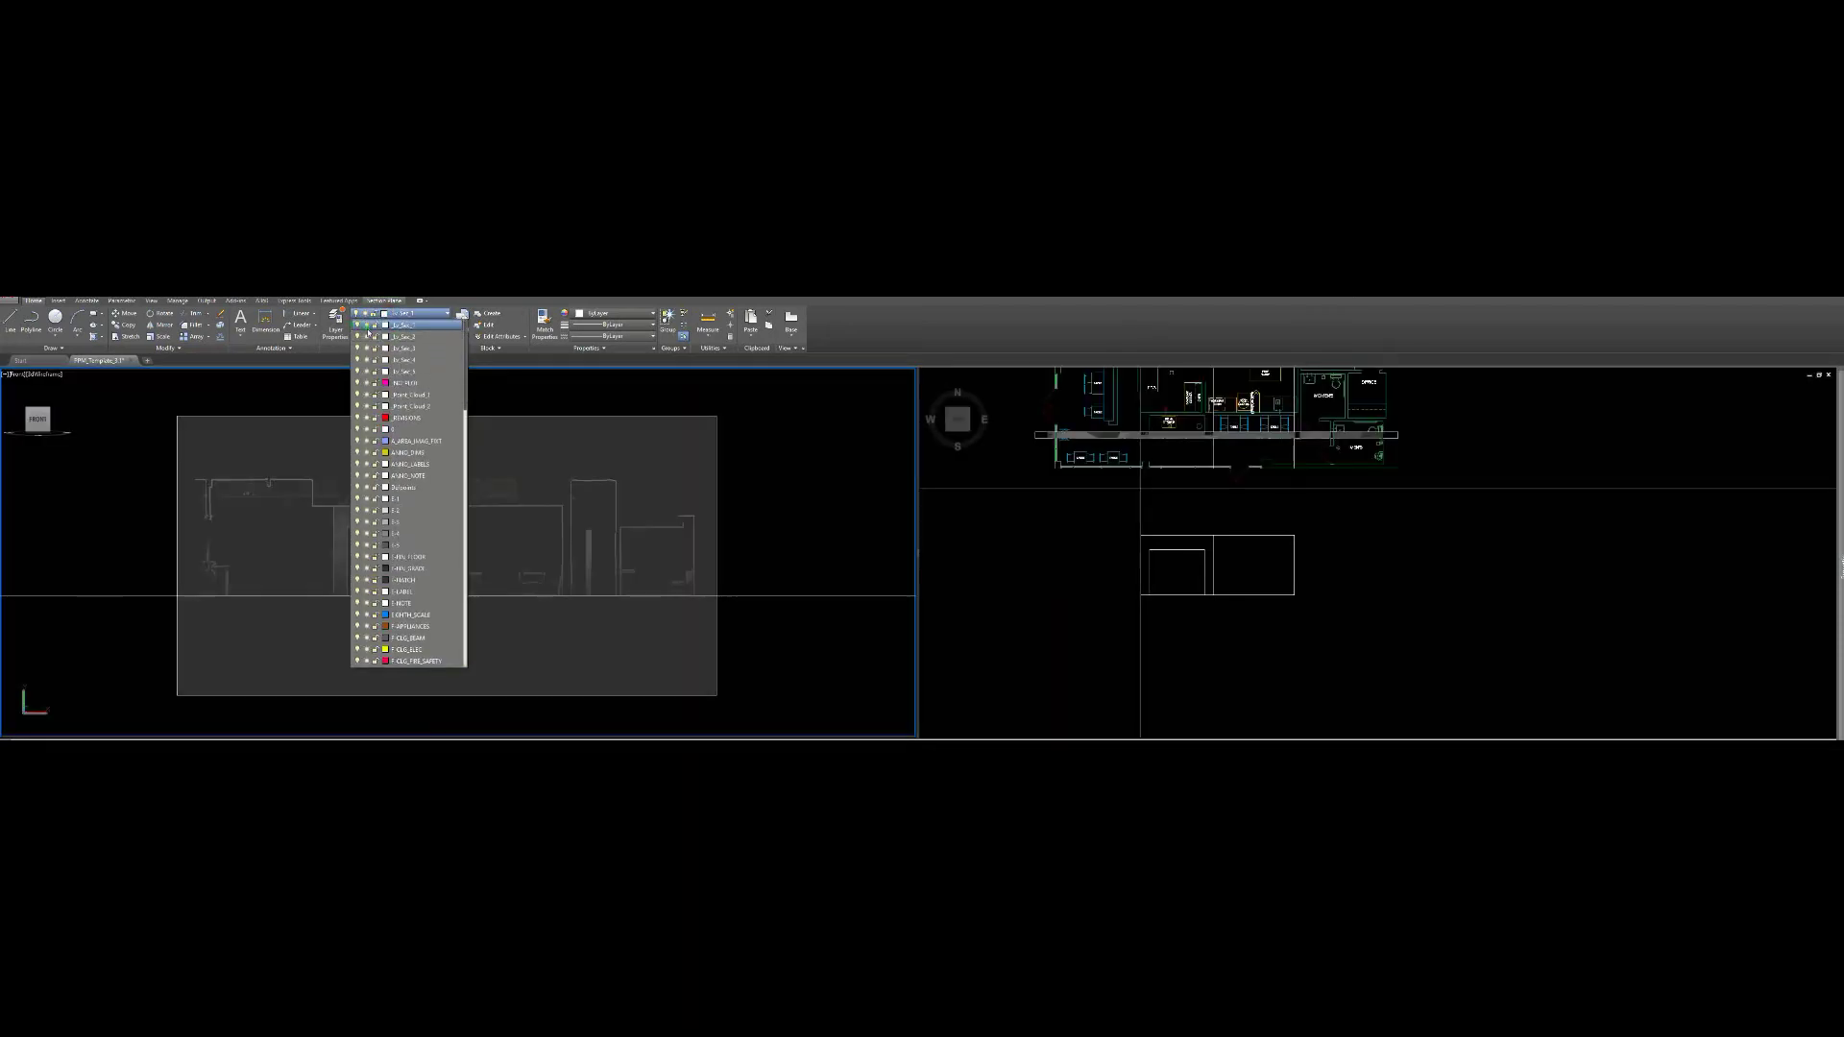
{"action": "left_click", "coordinate": [369, 394]}
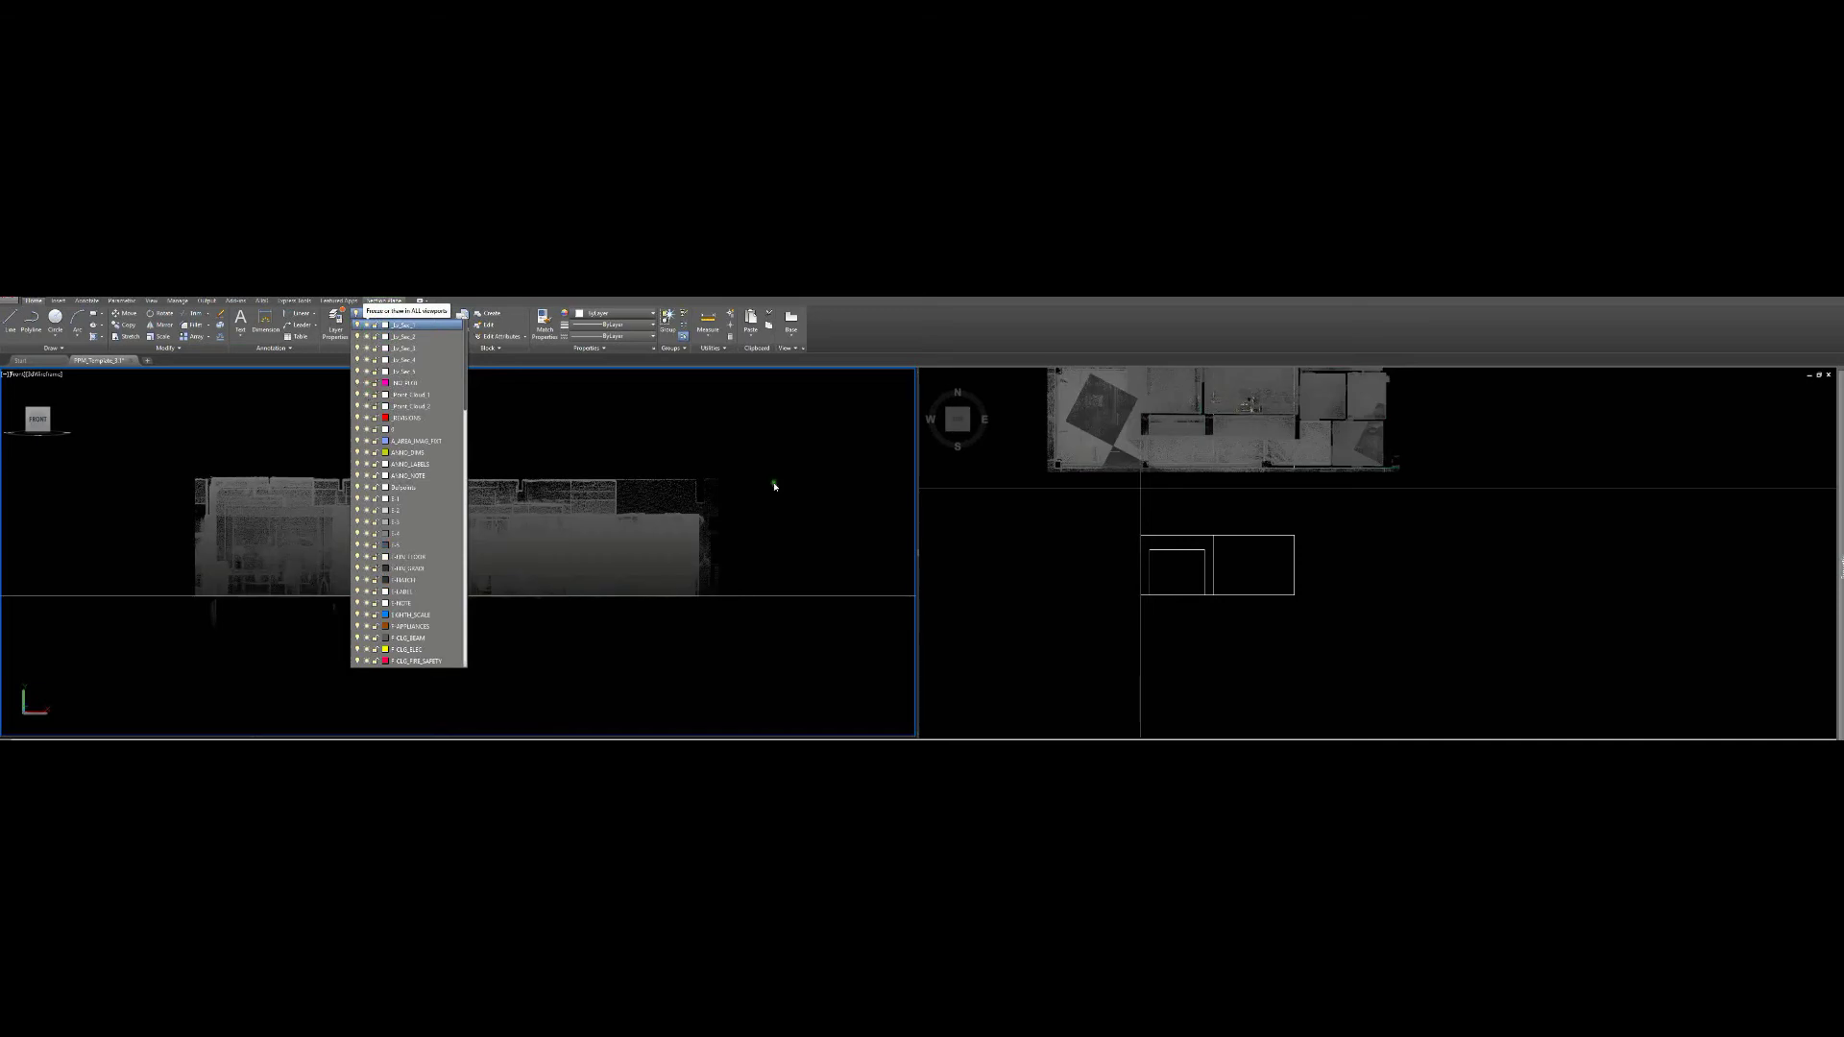
{"action": "left_click", "coordinate": [372, 406]}
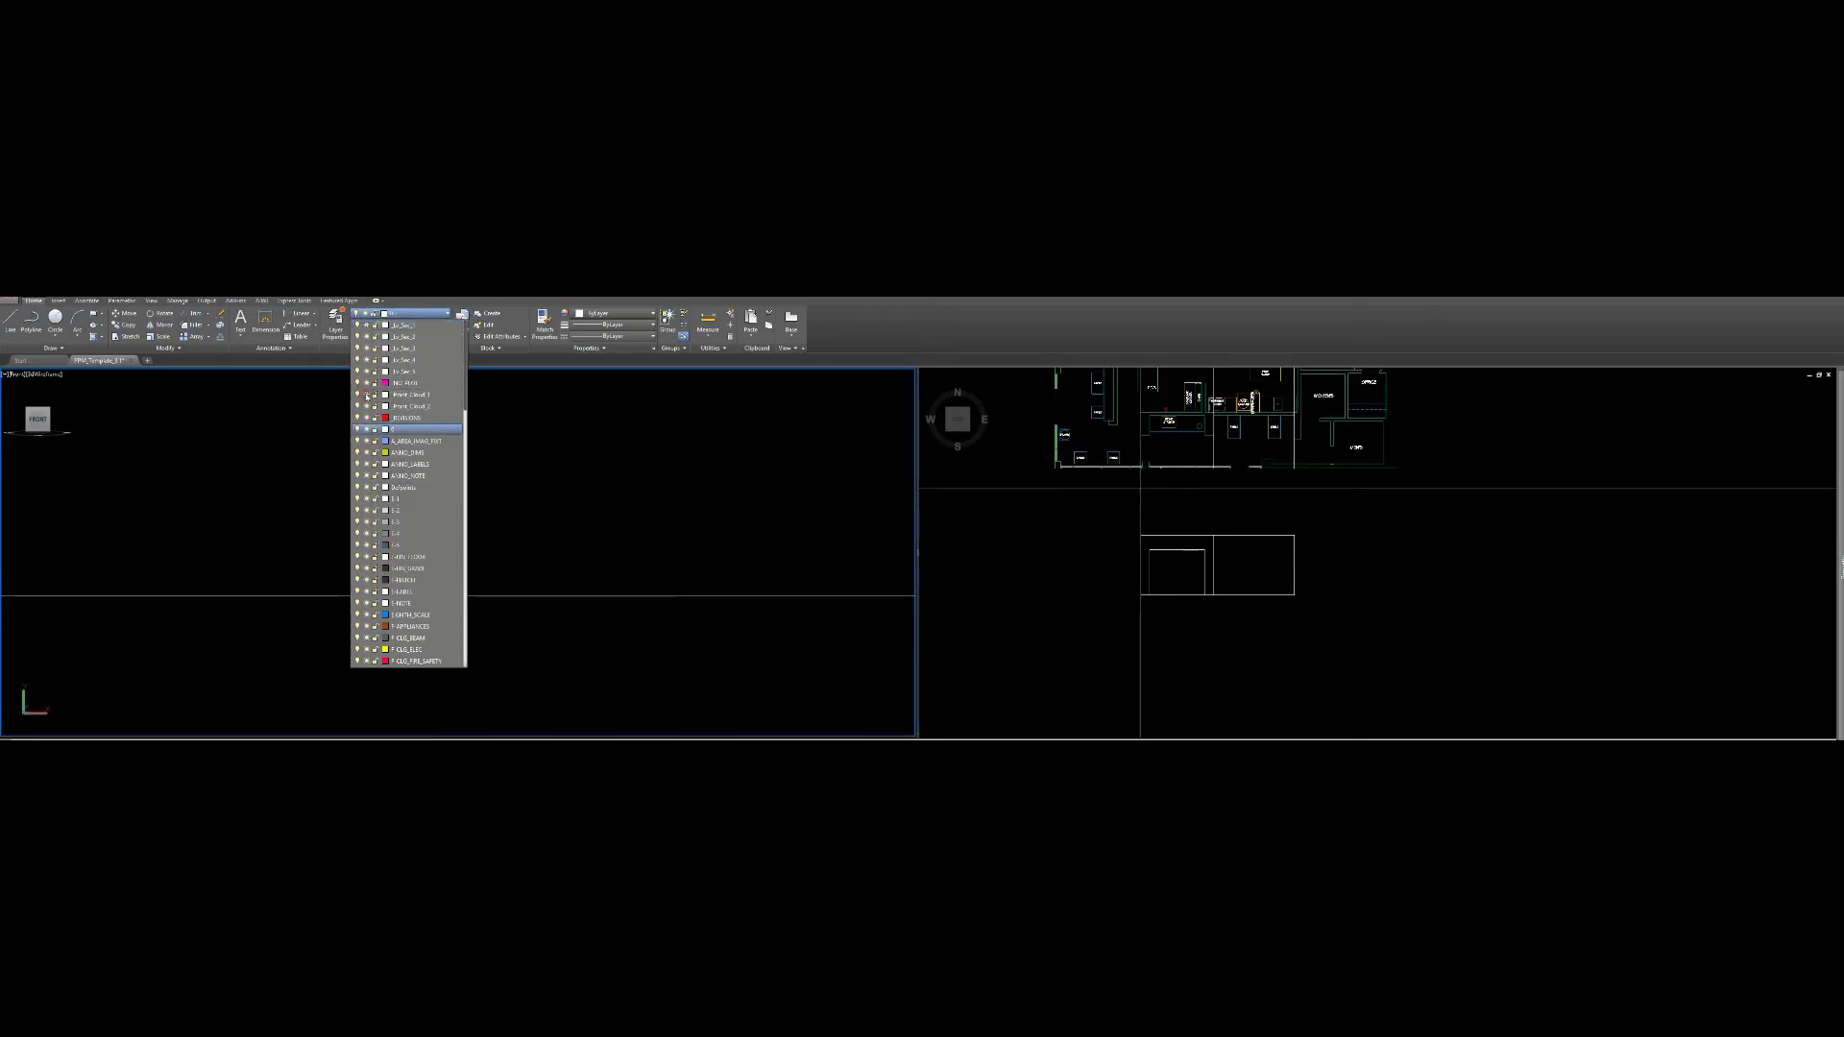
{"action": "left_click", "coordinate": [367, 394]}
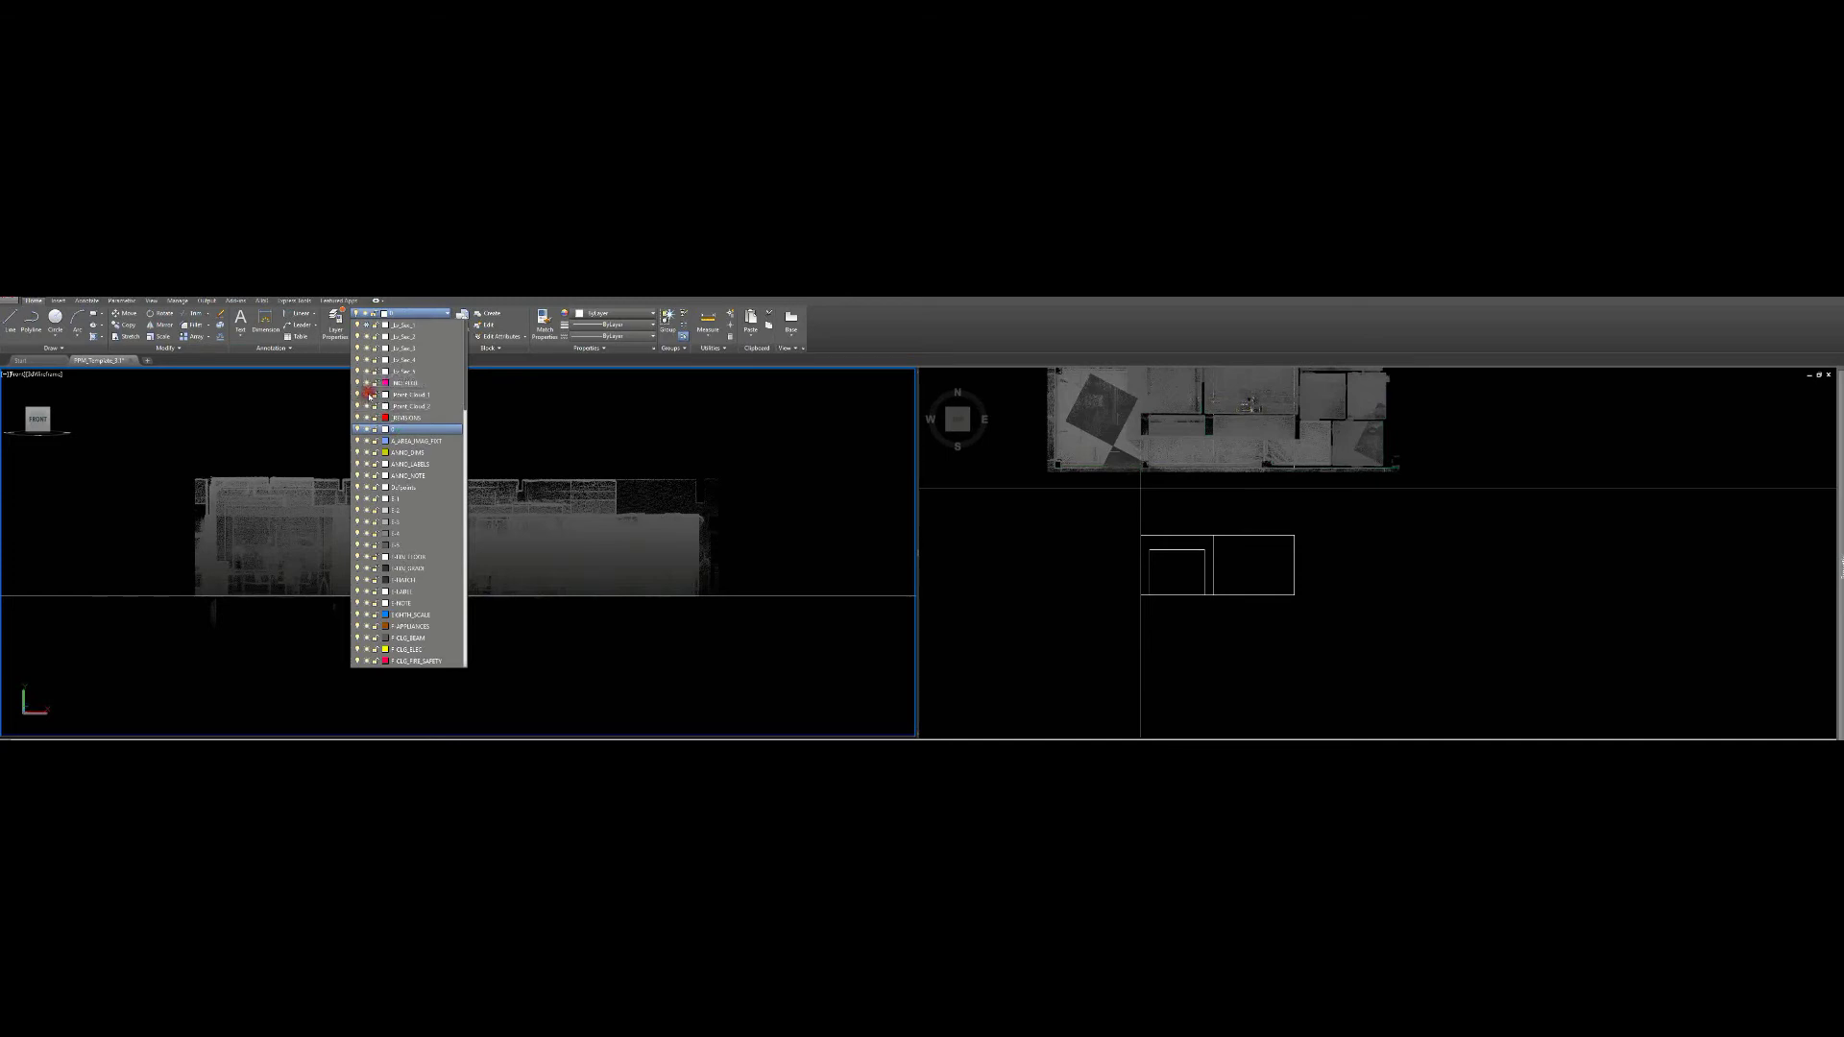
{"action": "left_click", "coordinate": [368, 394]}
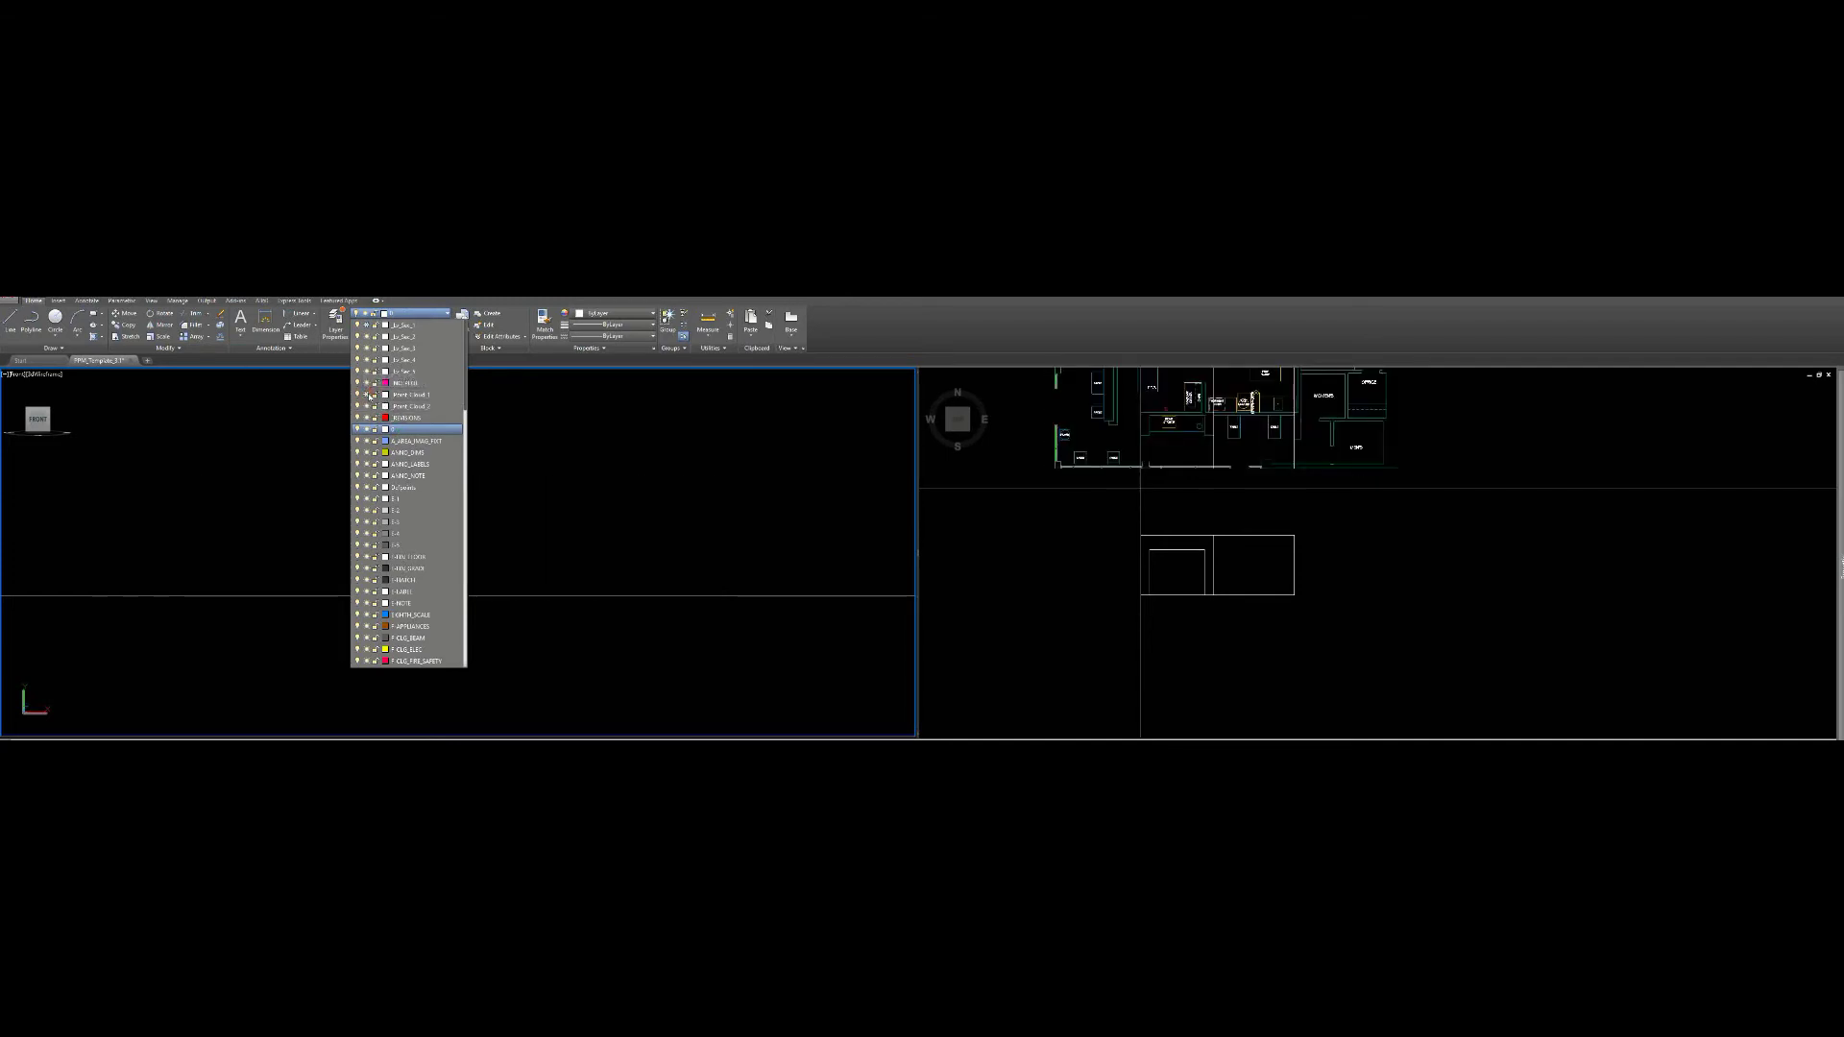
{"action": "left_click", "coordinate": [1234, 513]}
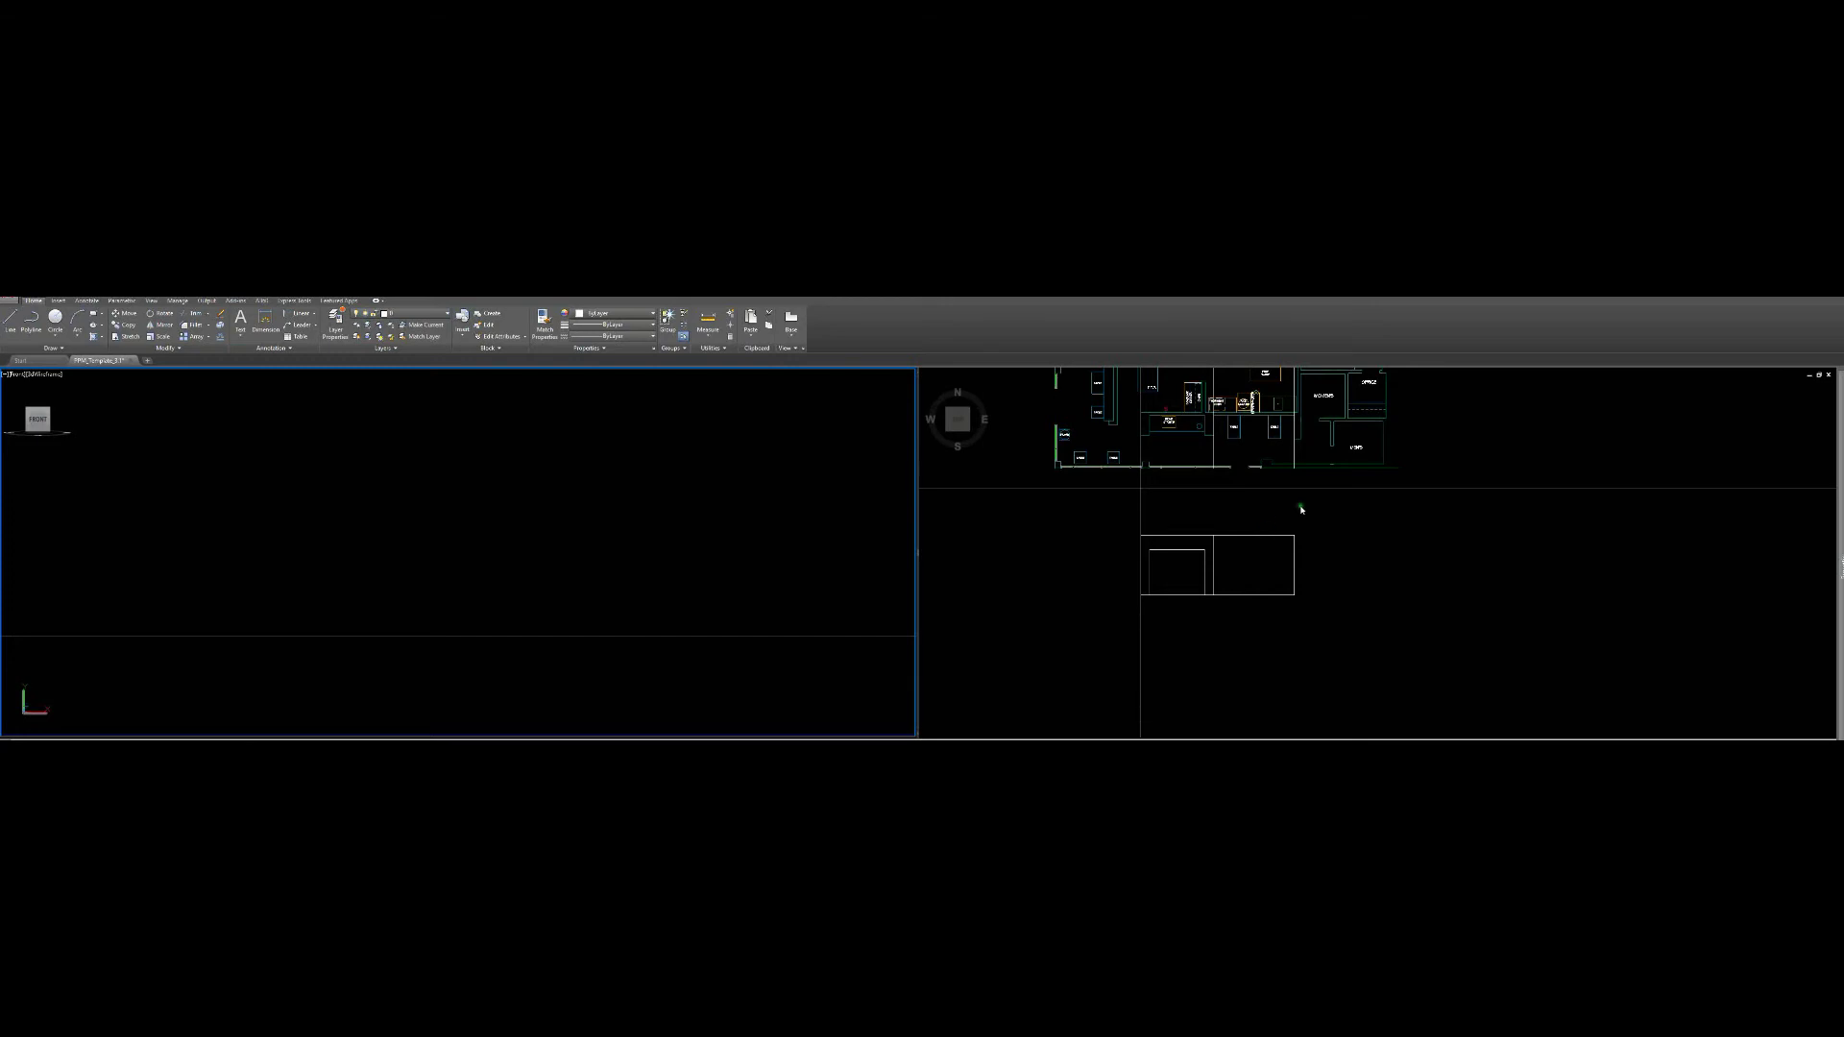
Set the plan viewport's visual style to Wireframe
{"action": "left_click", "coordinate": [1164, 525]}
{"action": "scroll", "coordinate": [1164, 525], "scroll_direction": "down", "scroll_amount": 2}
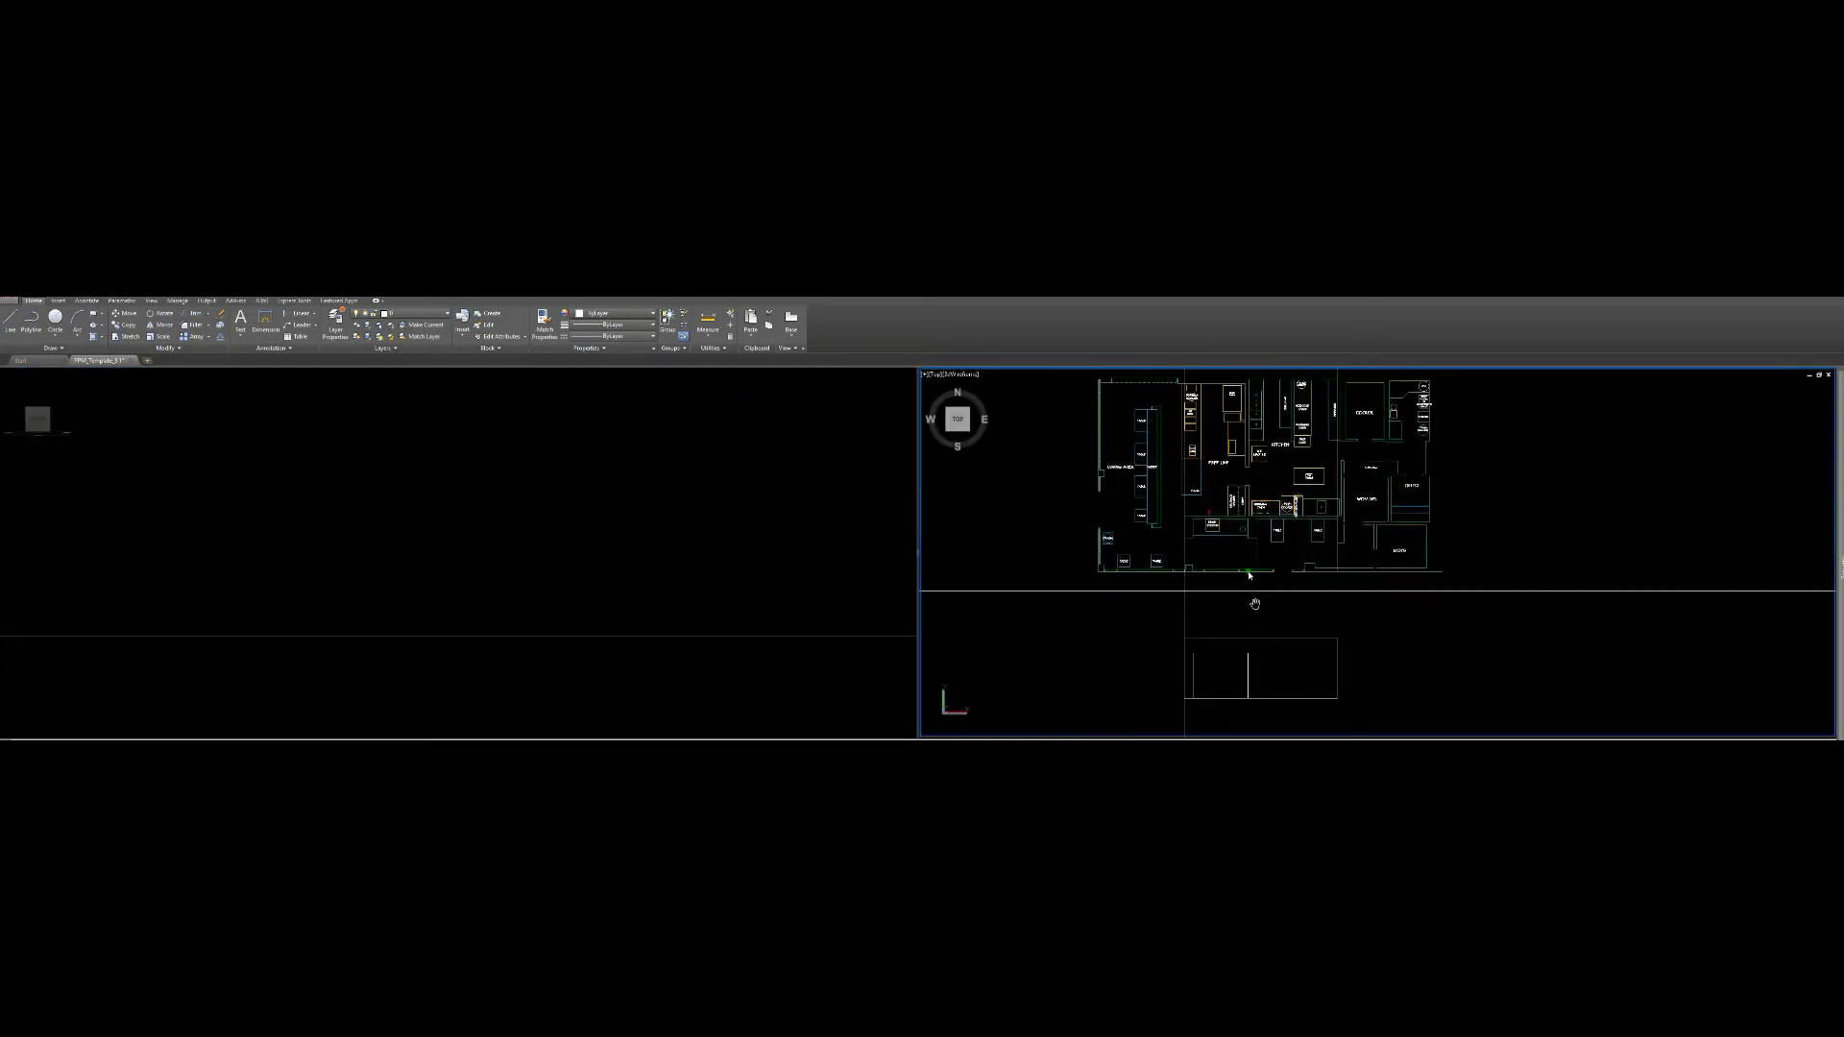
{"action": "scroll", "coordinate": [1232, 562], "scroll_direction": "down", "scroll_amount": 2}
{"action": "scroll", "coordinate": [1232, 562], "scroll_direction": "up", "scroll_amount": 2}
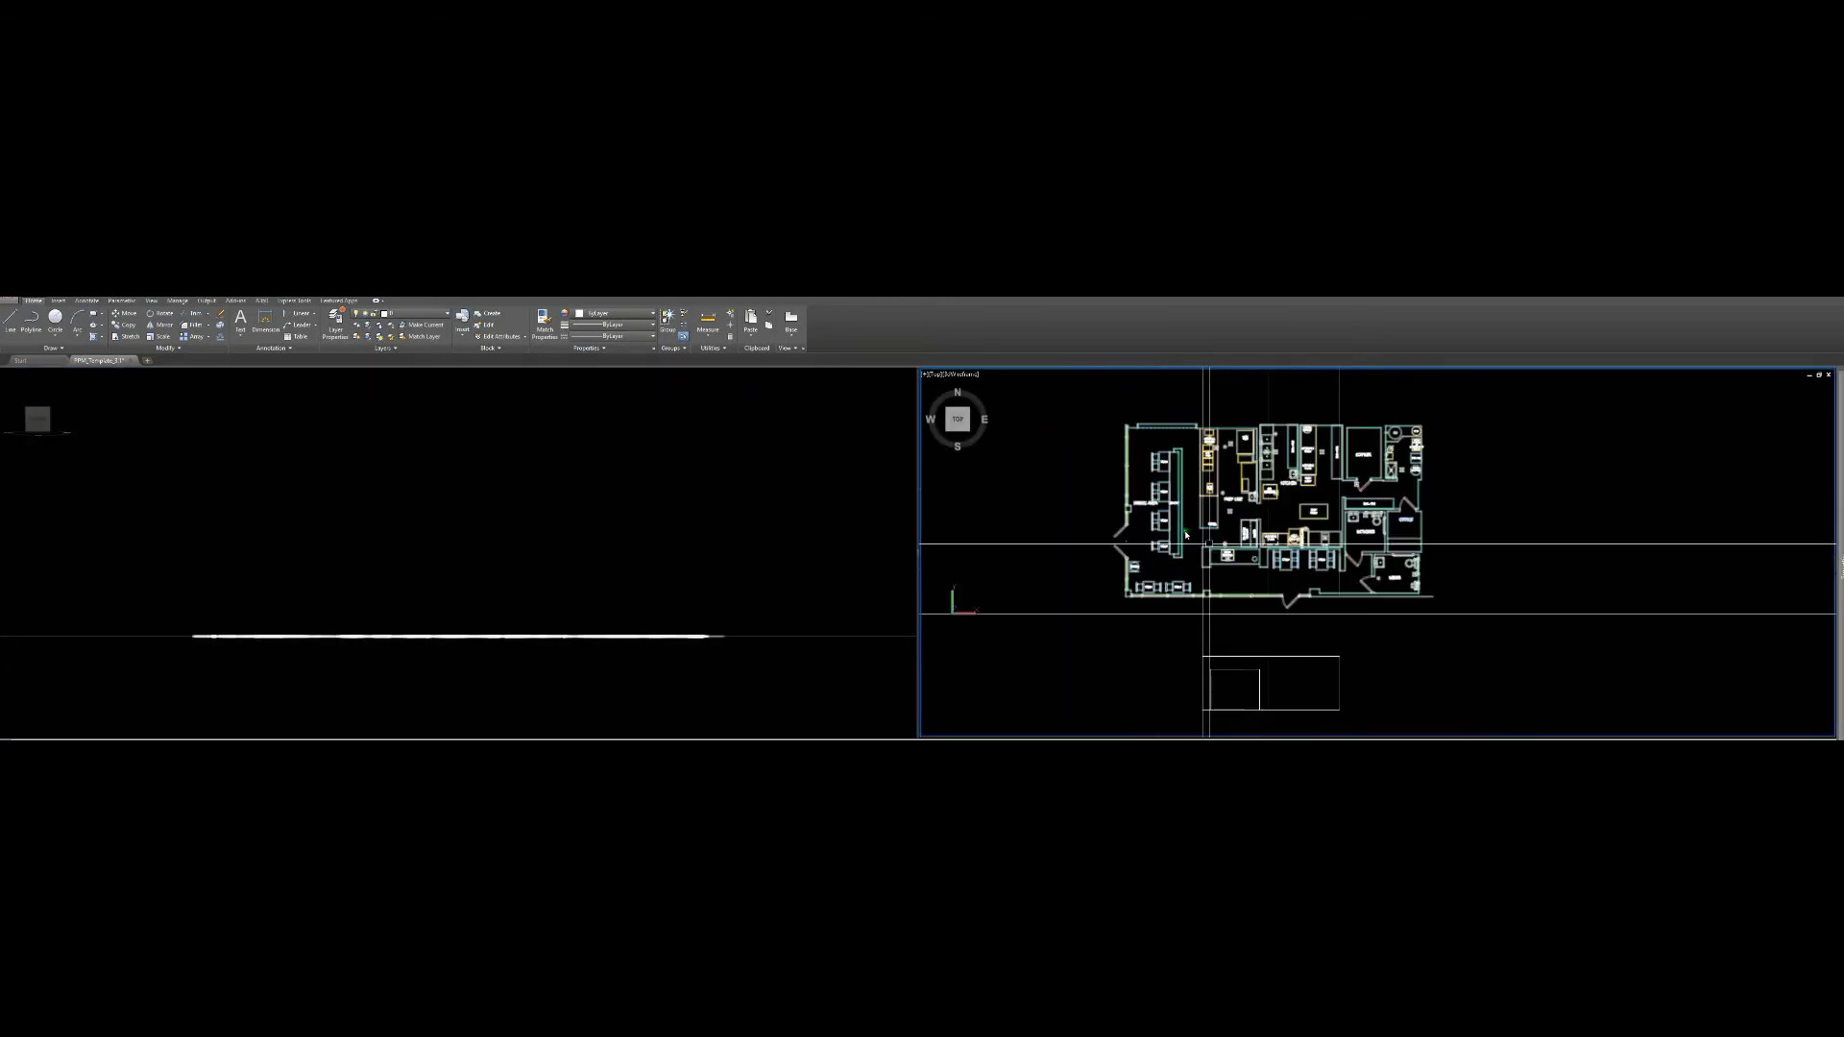
{"action": "left_click", "coordinate": [967, 374]}
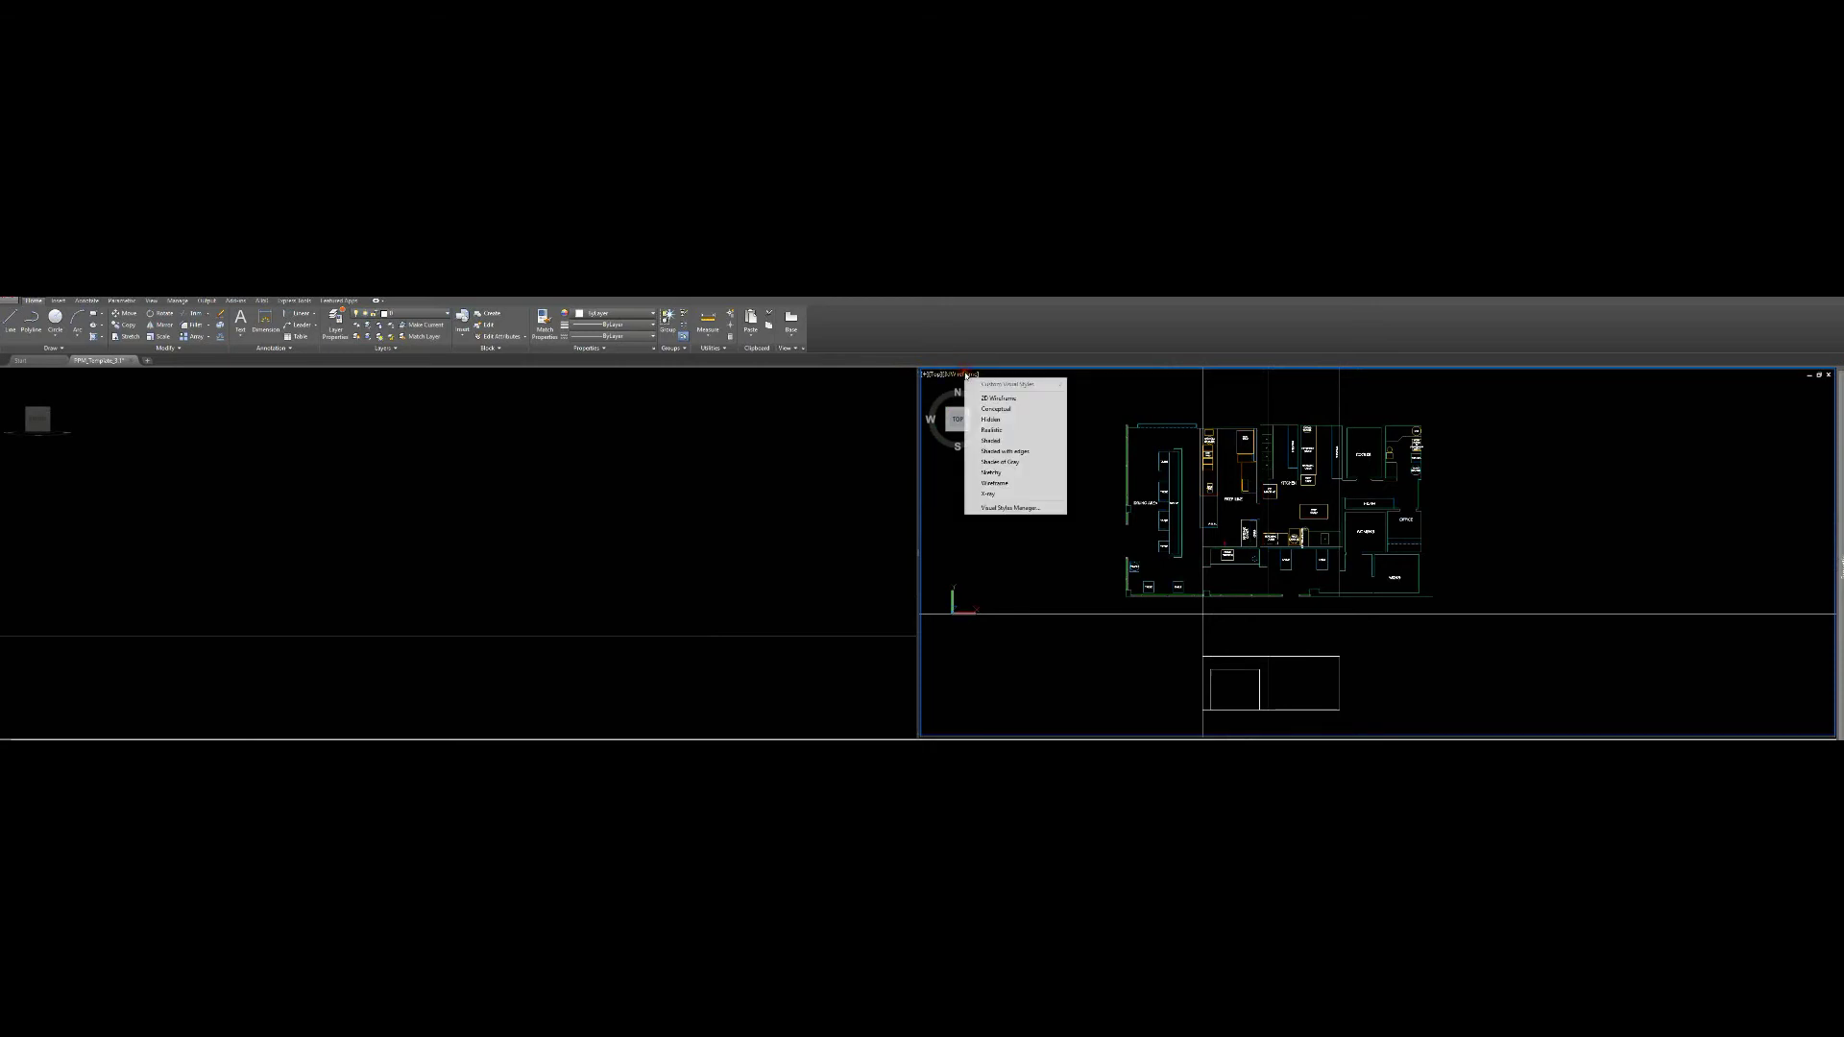
{"action": "left_click", "coordinate": [1002, 486]}
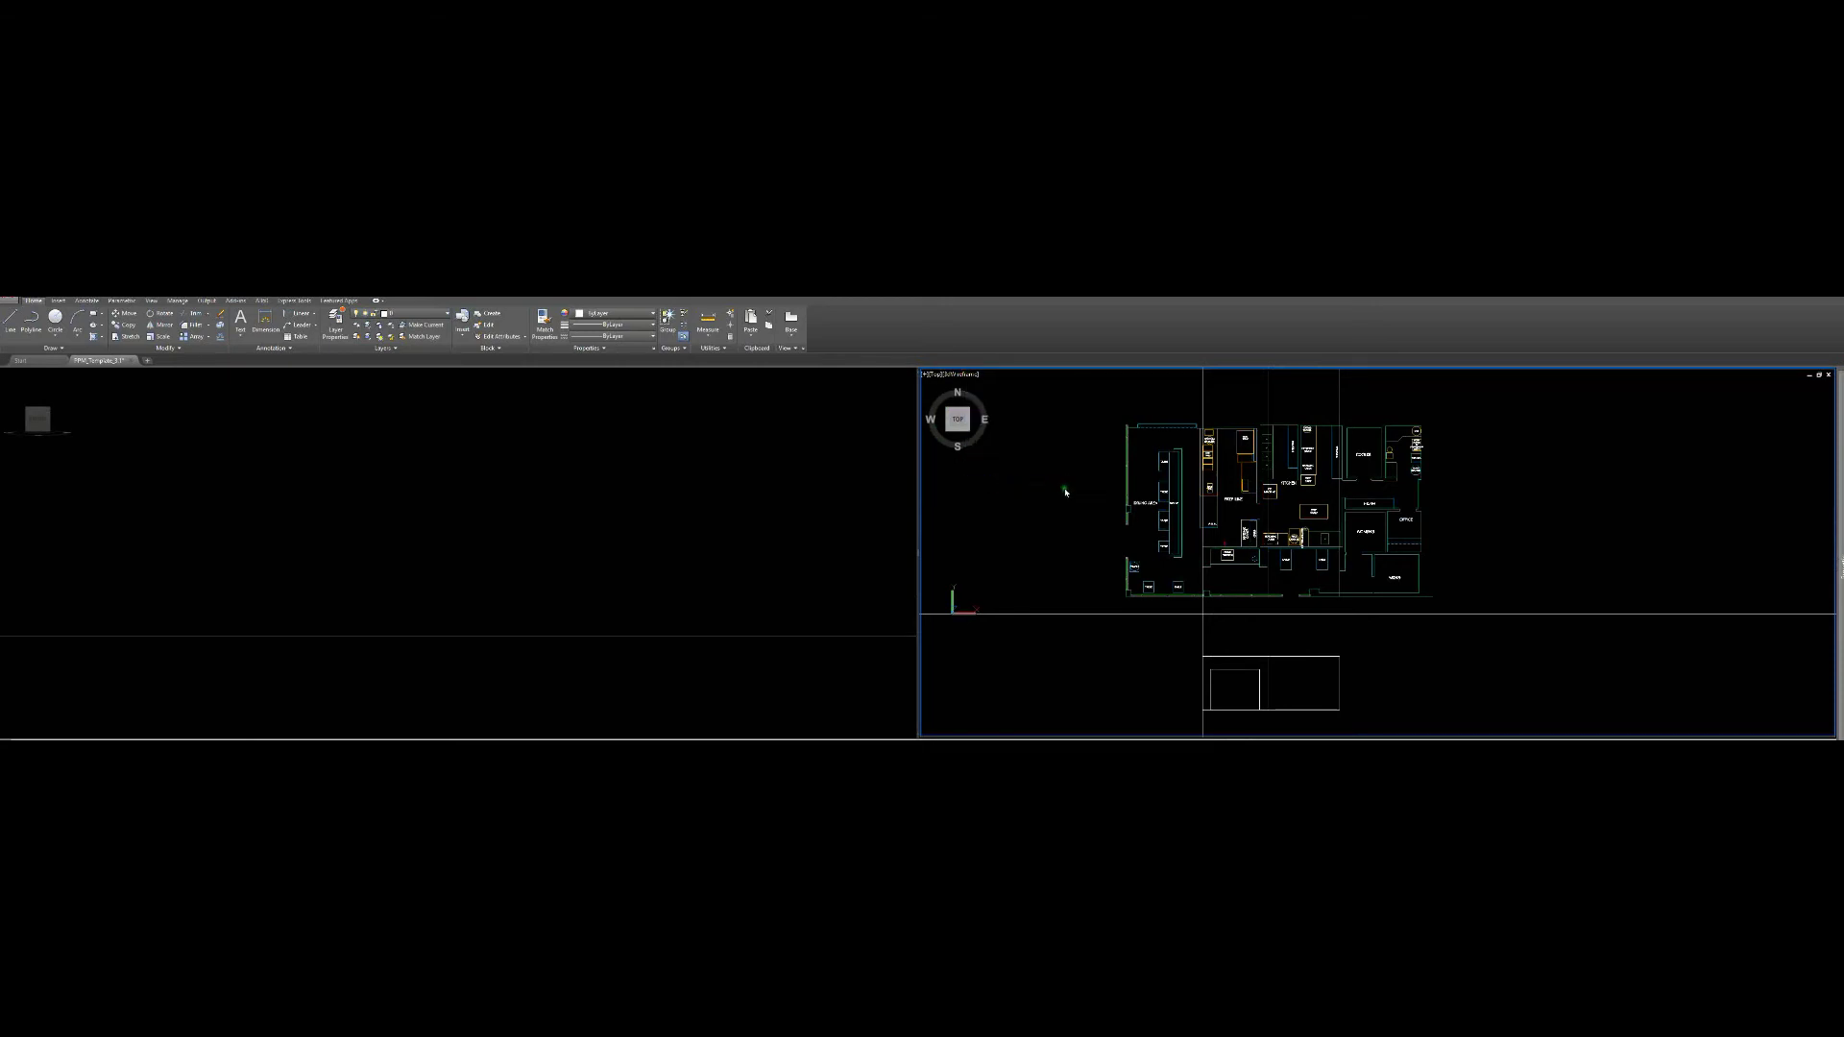
Delete the full-length vertical projection line at the west end of the elevation
{"action": "mouse_move", "coordinate": [1083, 506]}
{"action": "middle_mouse_down"}
{"action": "mouse_move", "coordinate": [1076, 471]}
{"action": "mouse_move", "coordinate": [1070, 488]}
{"action": "middle_mouse_up"}
{"action": "middle_click_drag", "start_coordinate": [1324, 525], "coordinate": [1320, 485]}
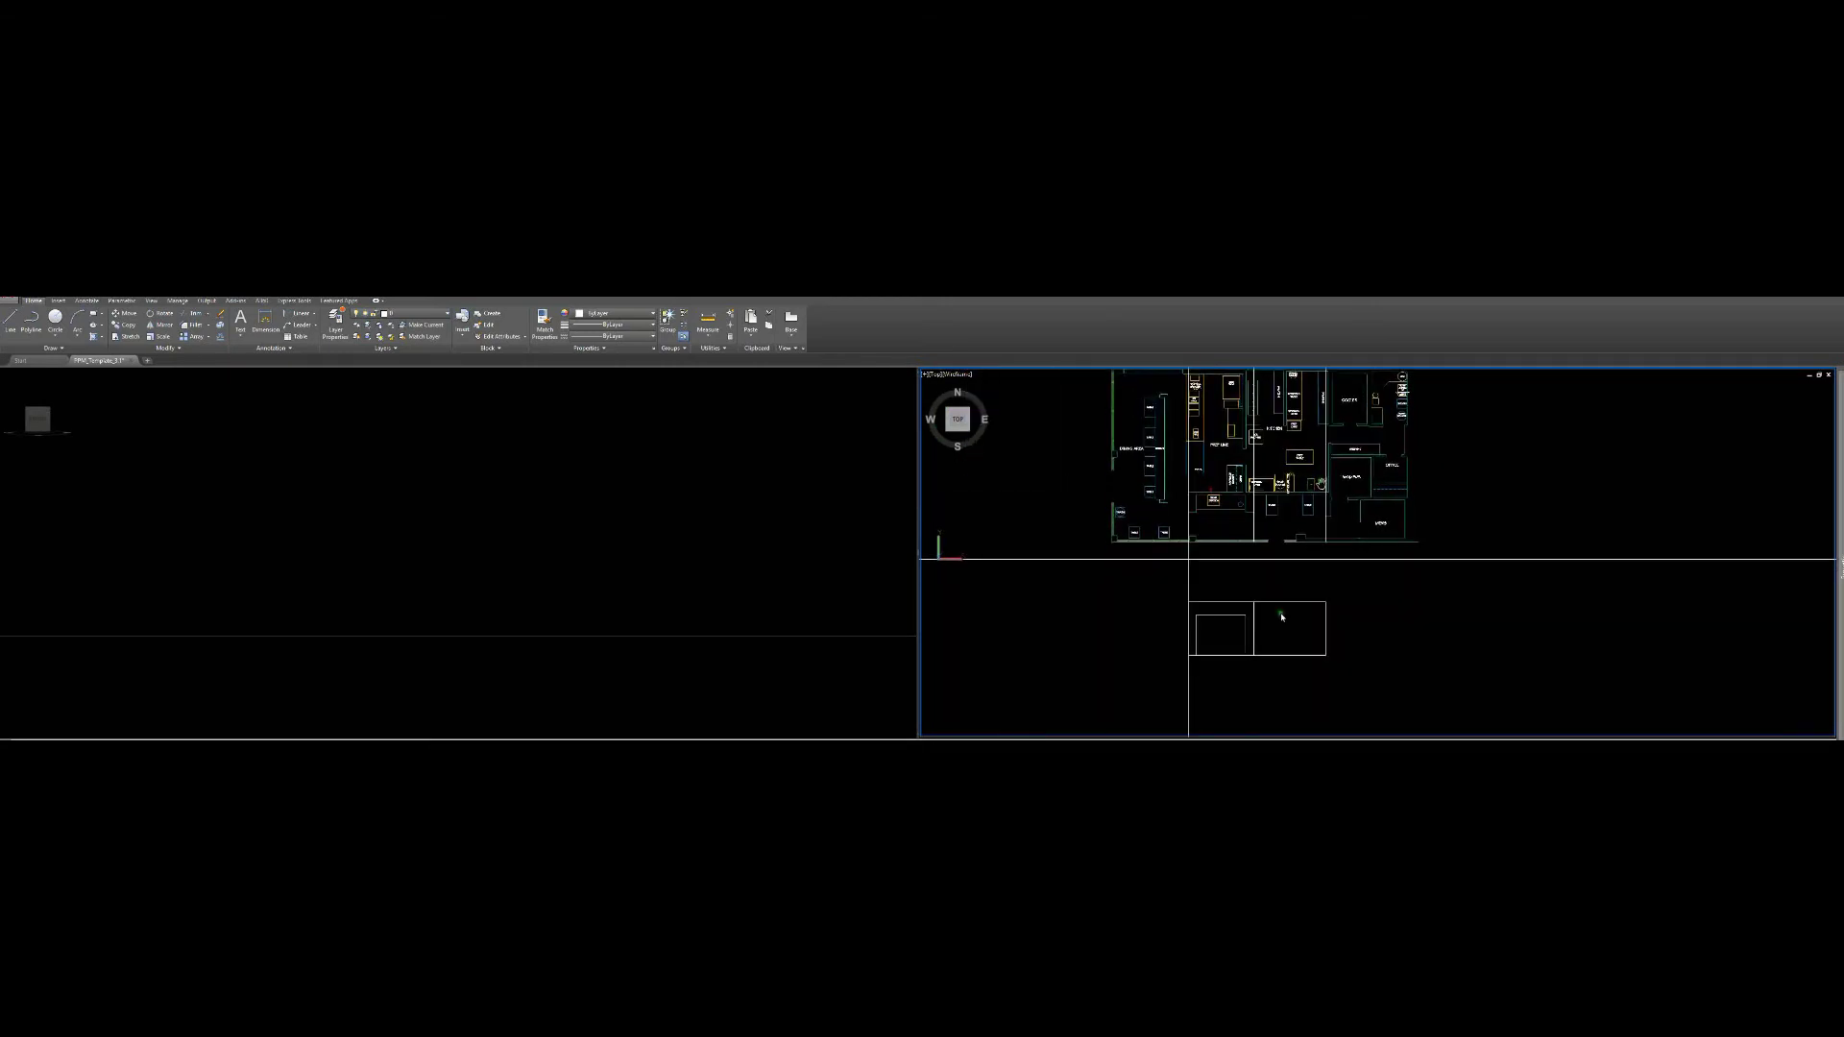
{"action": "scroll", "coordinate": [1277, 603], "scroll_direction": "up", "scroll_amount": 2}
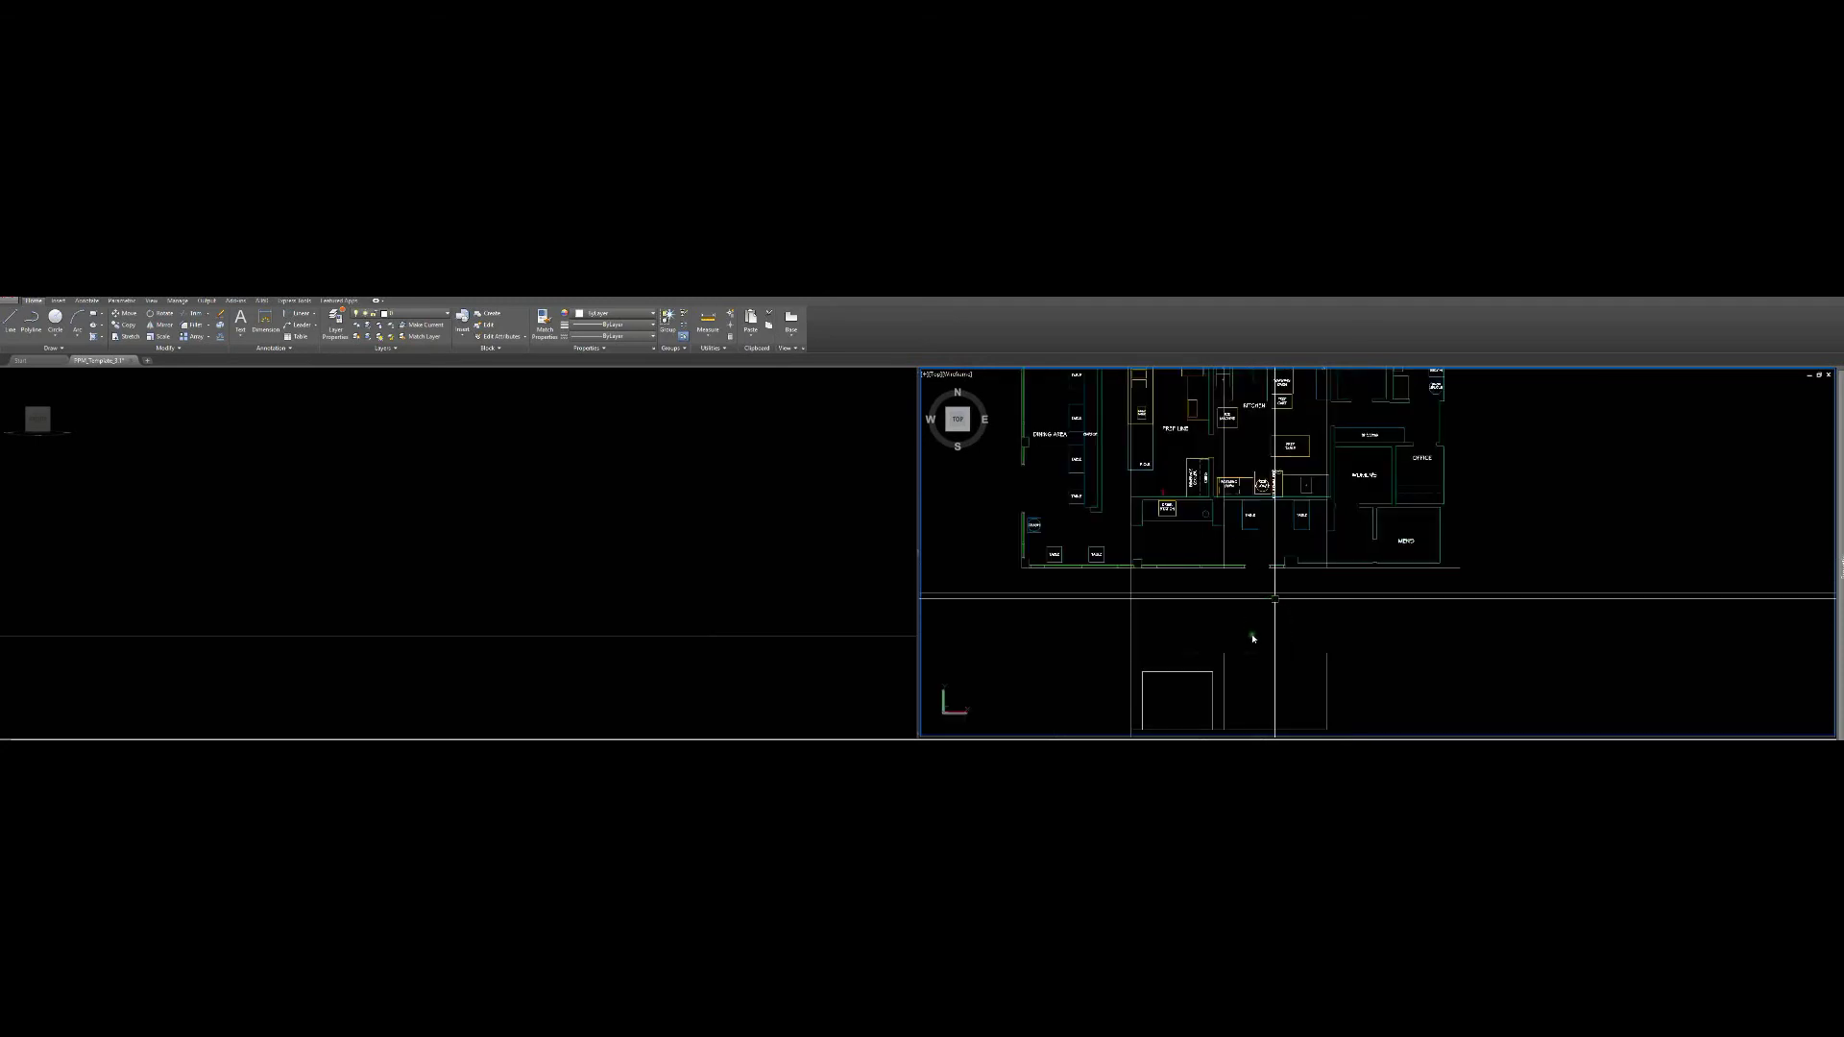
{"action": "scroll", "coordinate": [1235, 632], "scroll_direction": "up", "scroll_amount": 2}
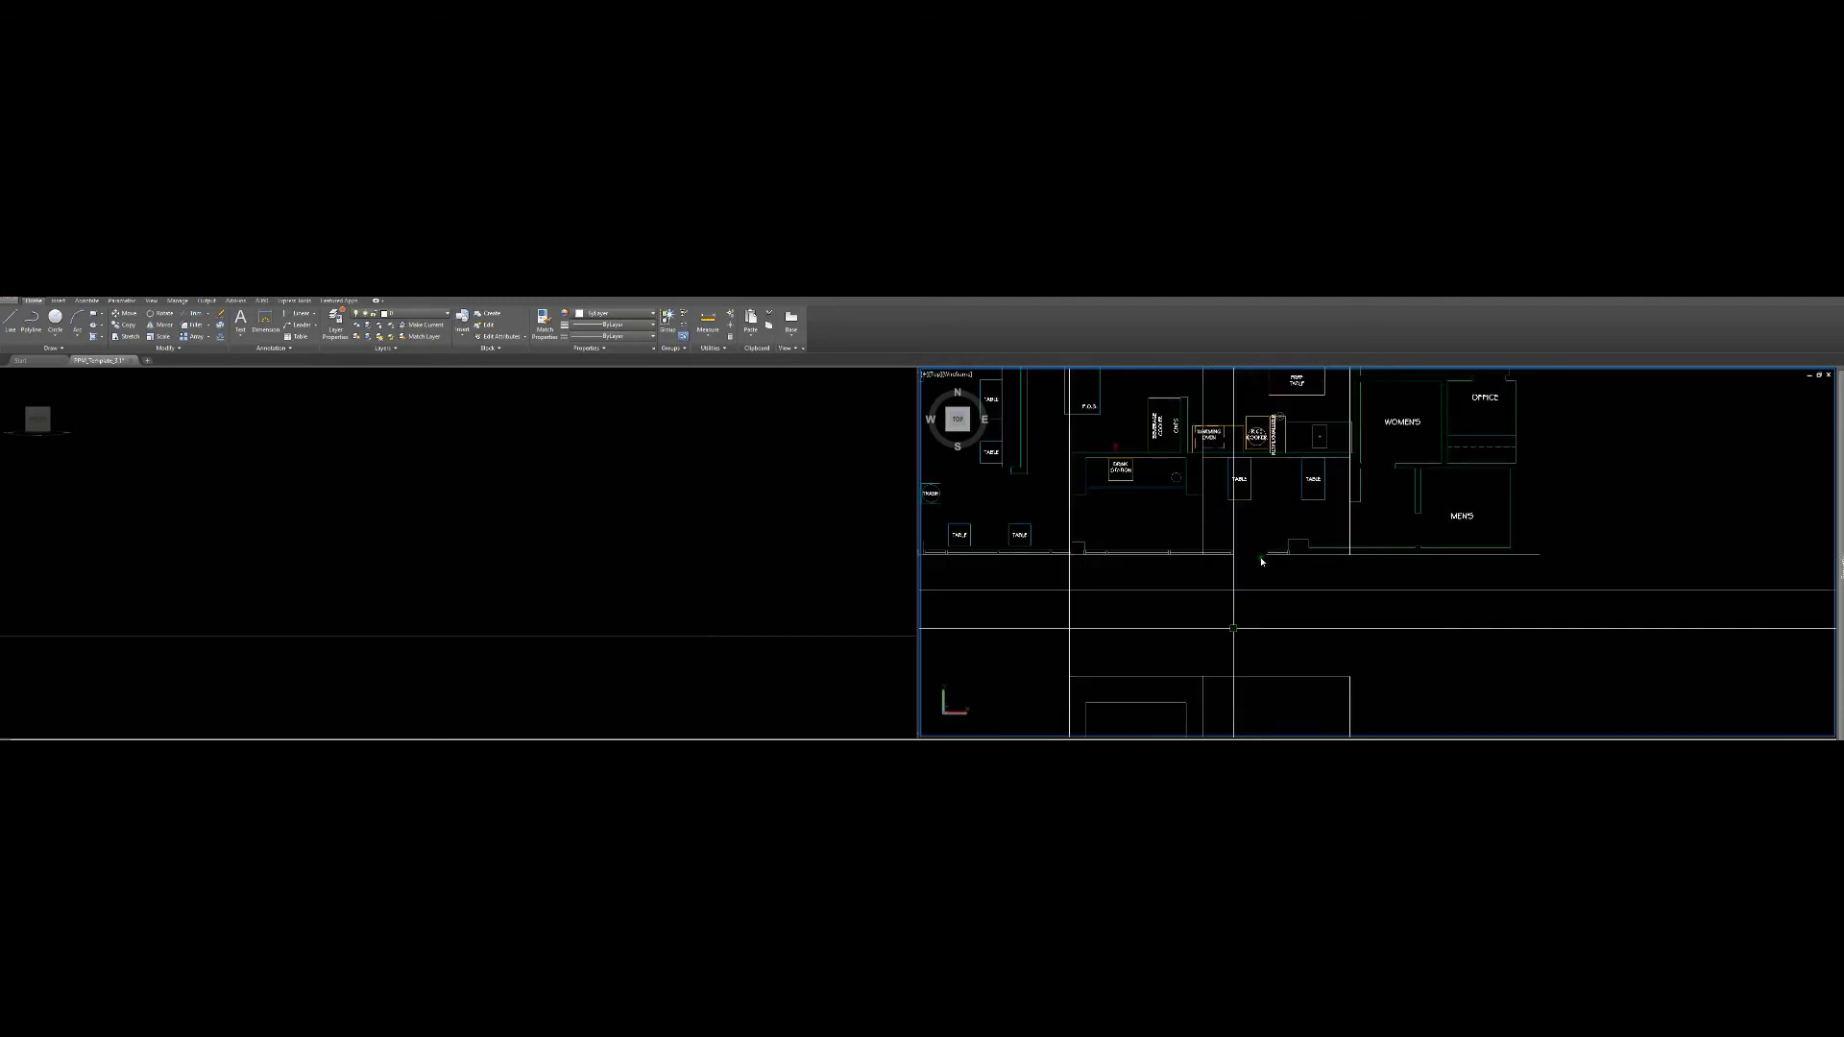
{"action": "scroll", "coordinate": [1260, 560], "scroll_direction": "down", "scroll_amount": 3}
{"action": "scroll", "coordinate": [1261, 560], "scroll_direction": "down", "scroll_amount": 2}
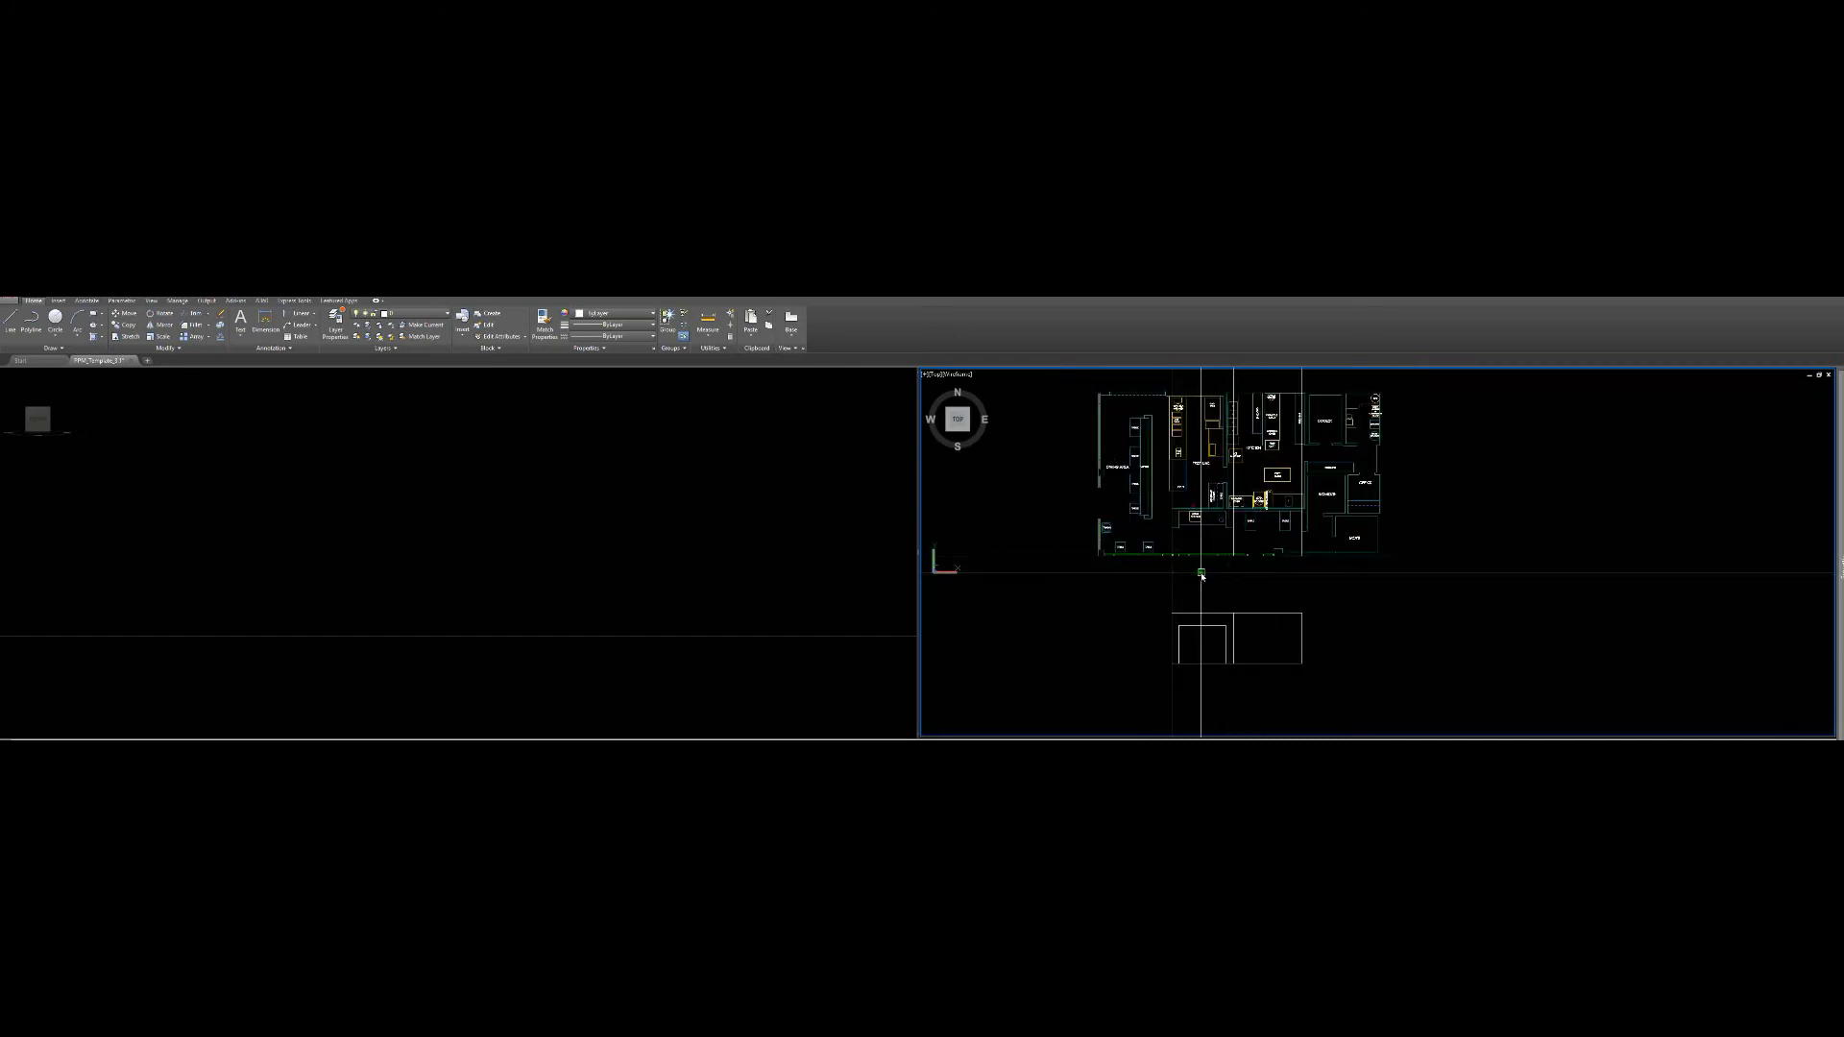
{"action": "left_click", "coordinate": [1194, 568]}
{"action": "key", "text": "Escape"}
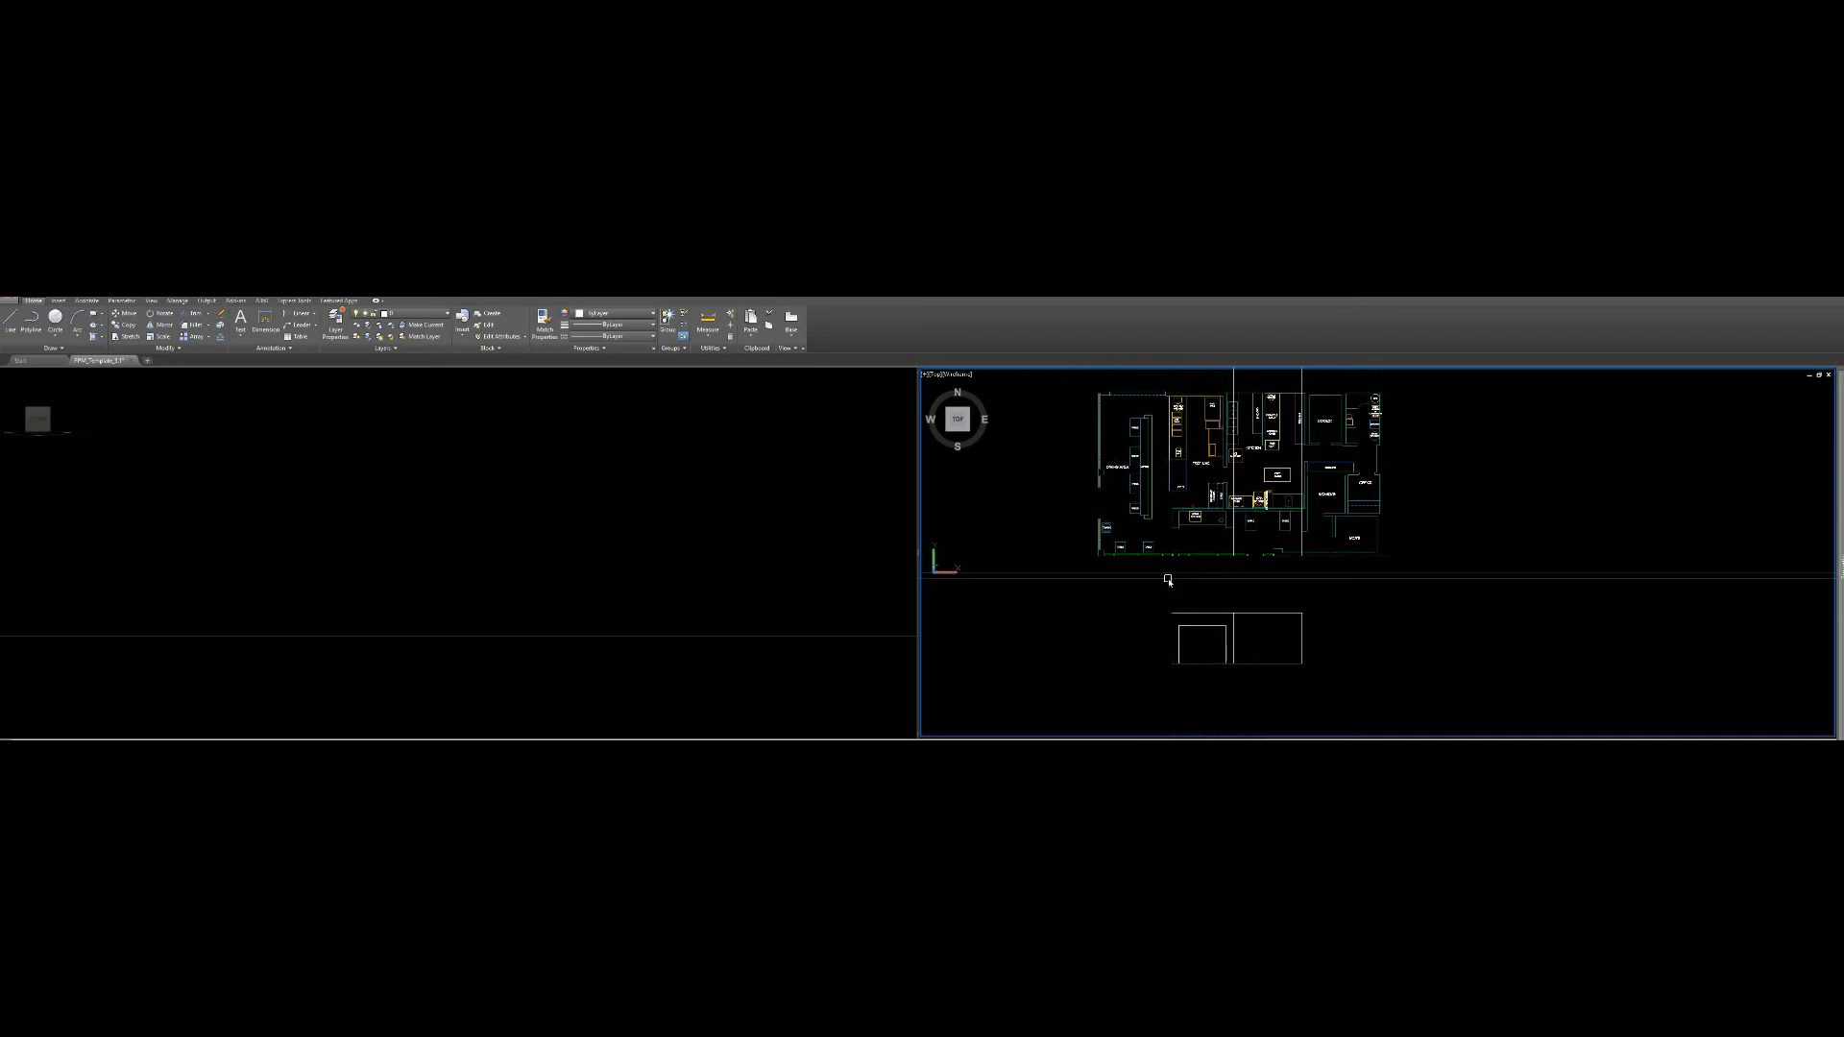
Draw the elevation's west wall edge as a line between the west ends of the ceiling and floor lines
{"action": "key", "text": "l"}
{"action": "key", "text": "Return"}
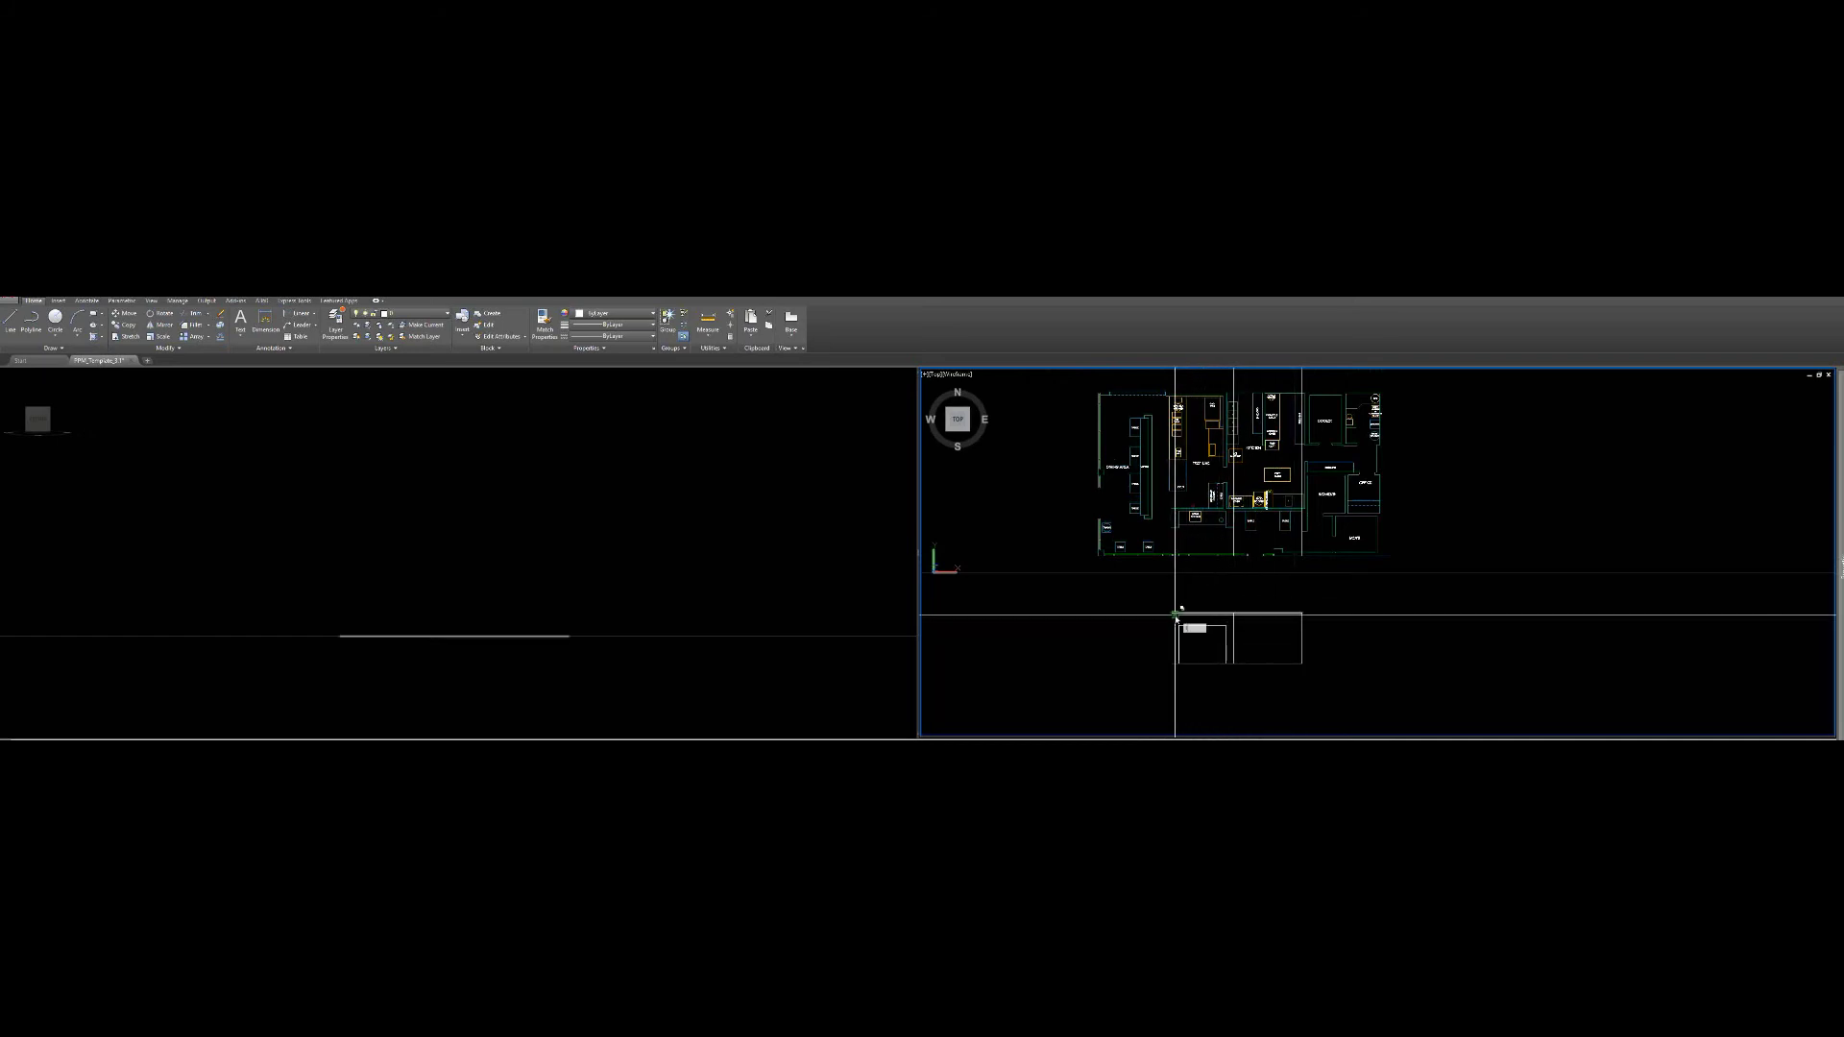
{"action": "left_click", "coordinate": [1204, 613]}
{"action": "left_click", "coordinate": [1172, 664]}
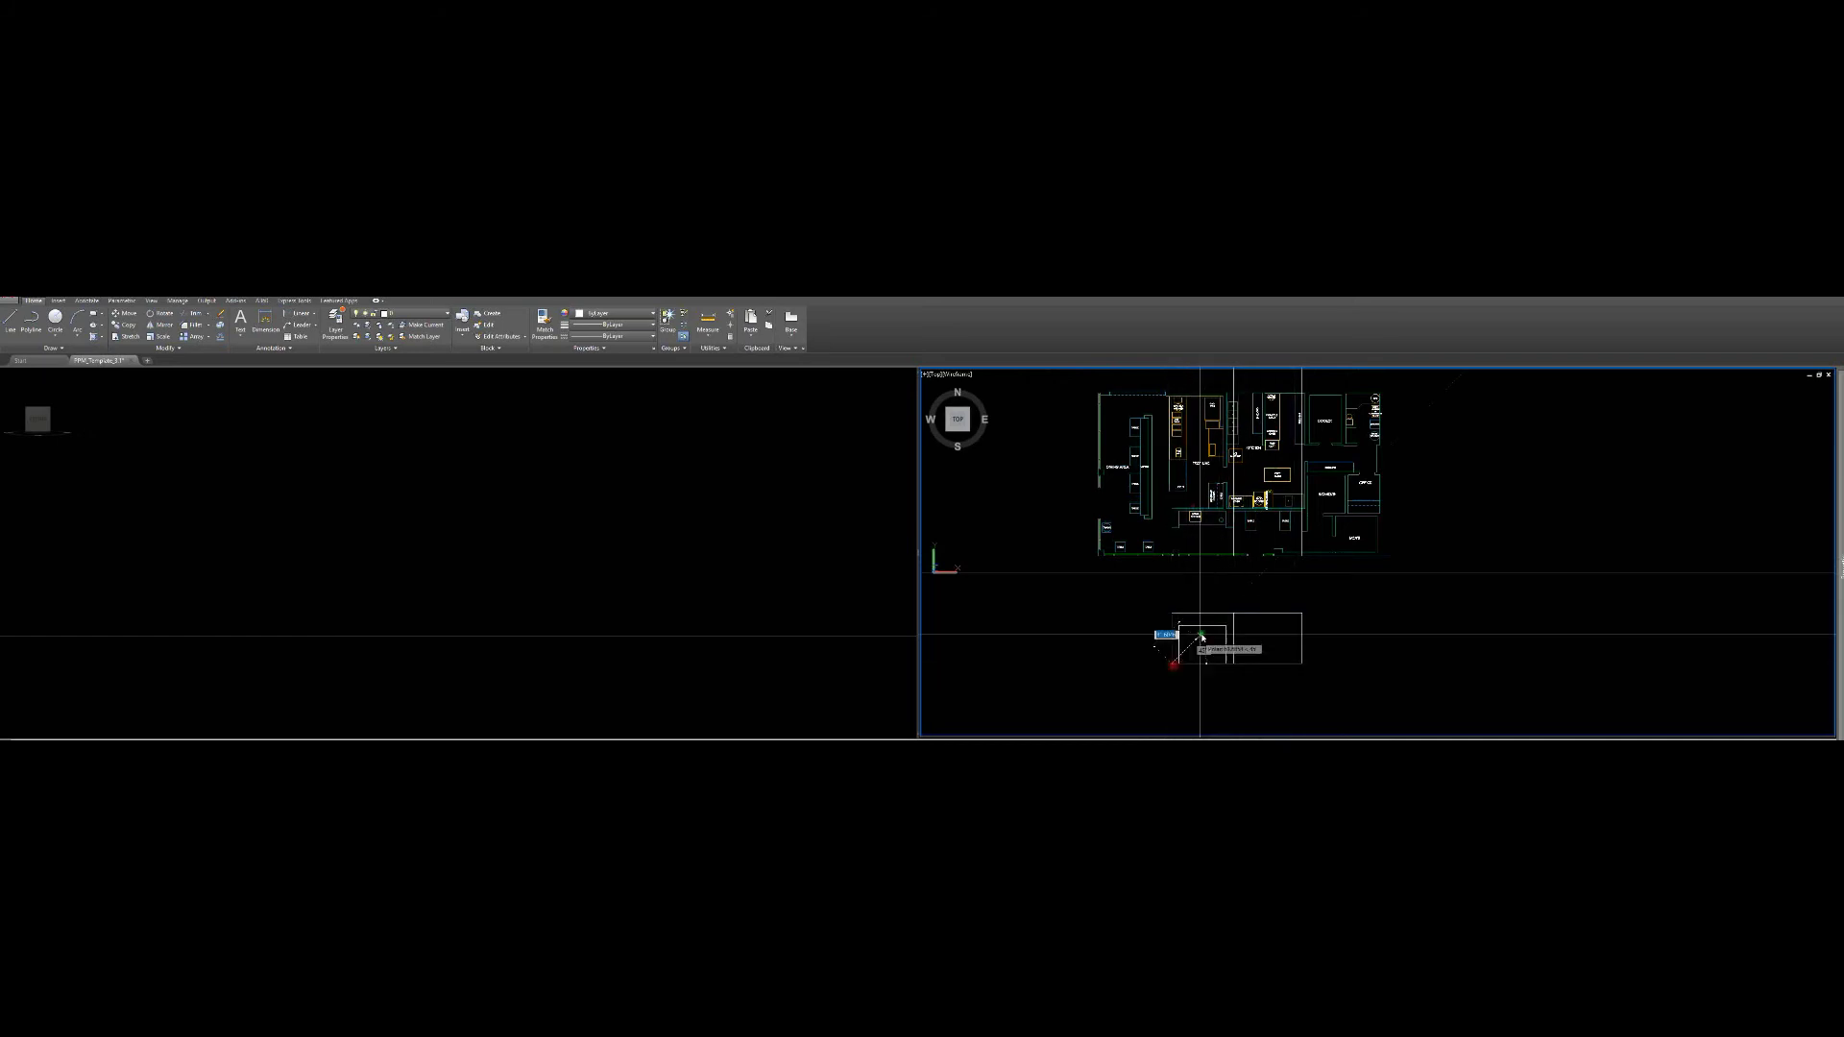
{"action": "key", "text": "Escape"}
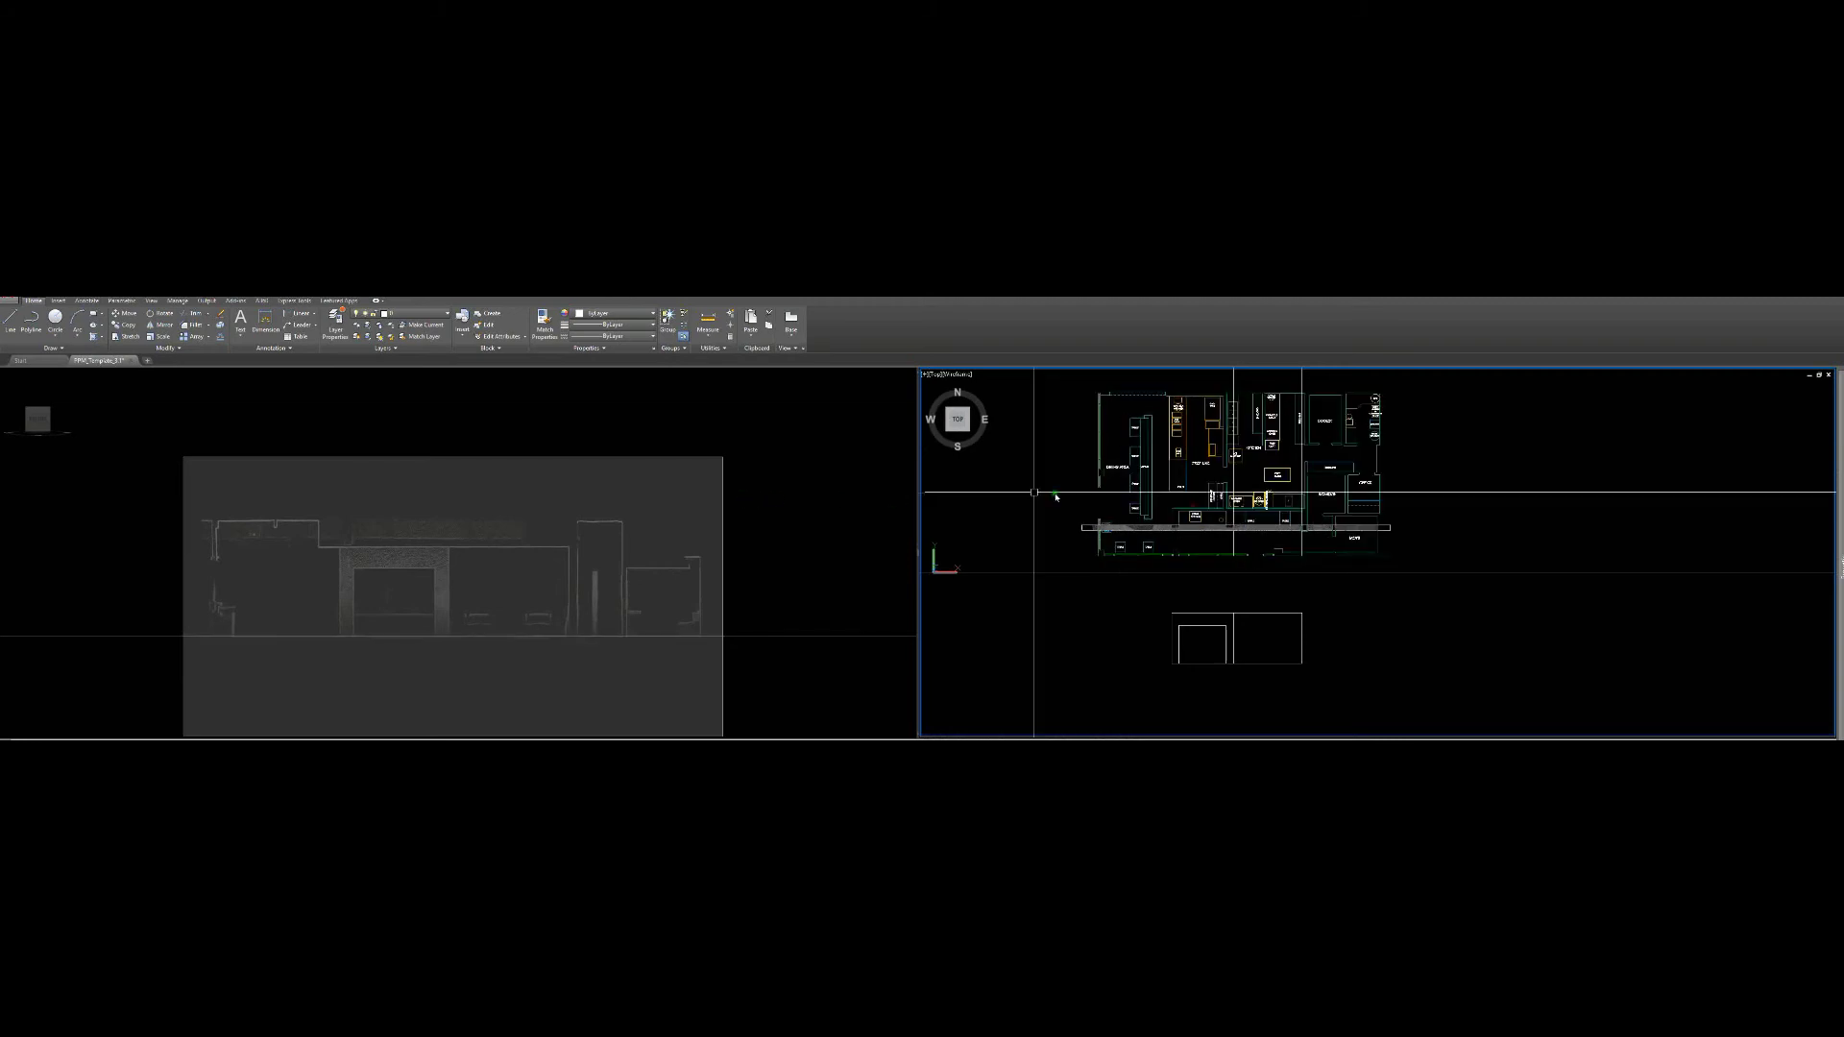
Select the section plane running across the plan
{"action": "left_click", "coordinate": [787, 504]}
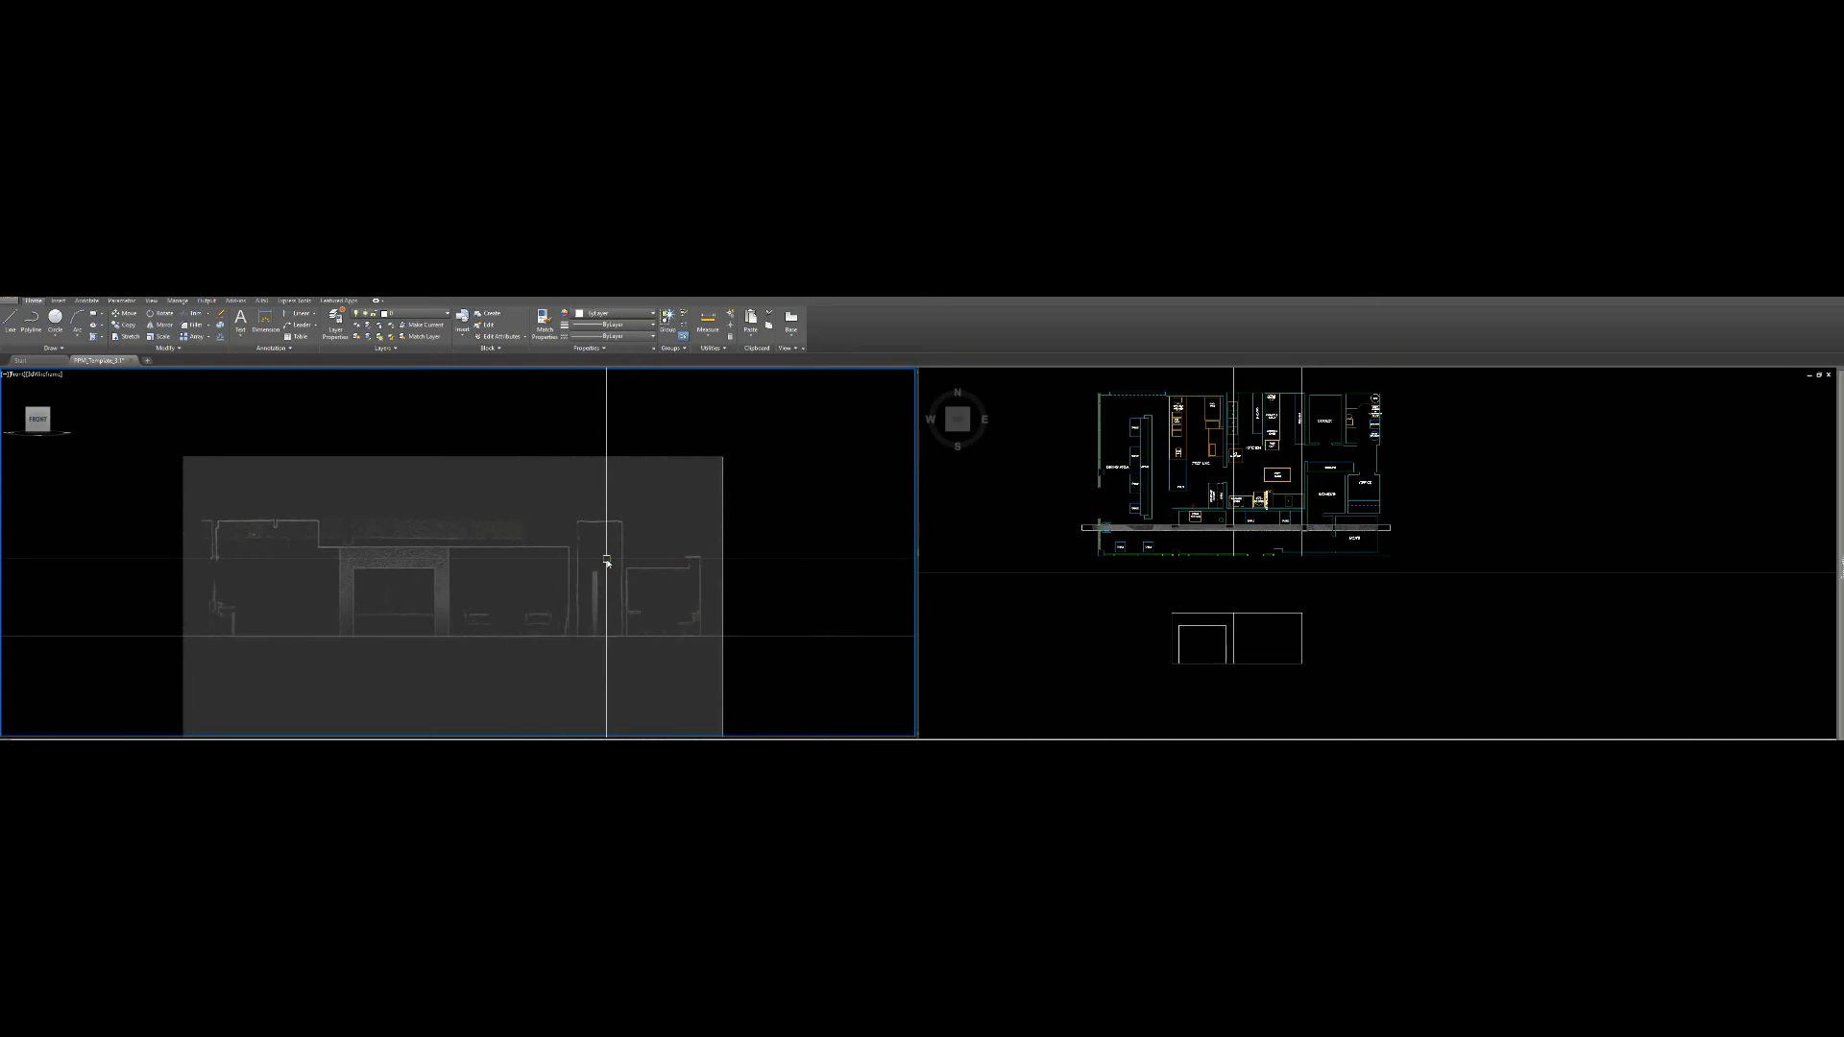
{"action": "left_click", "coordinate": [1254, 438]}
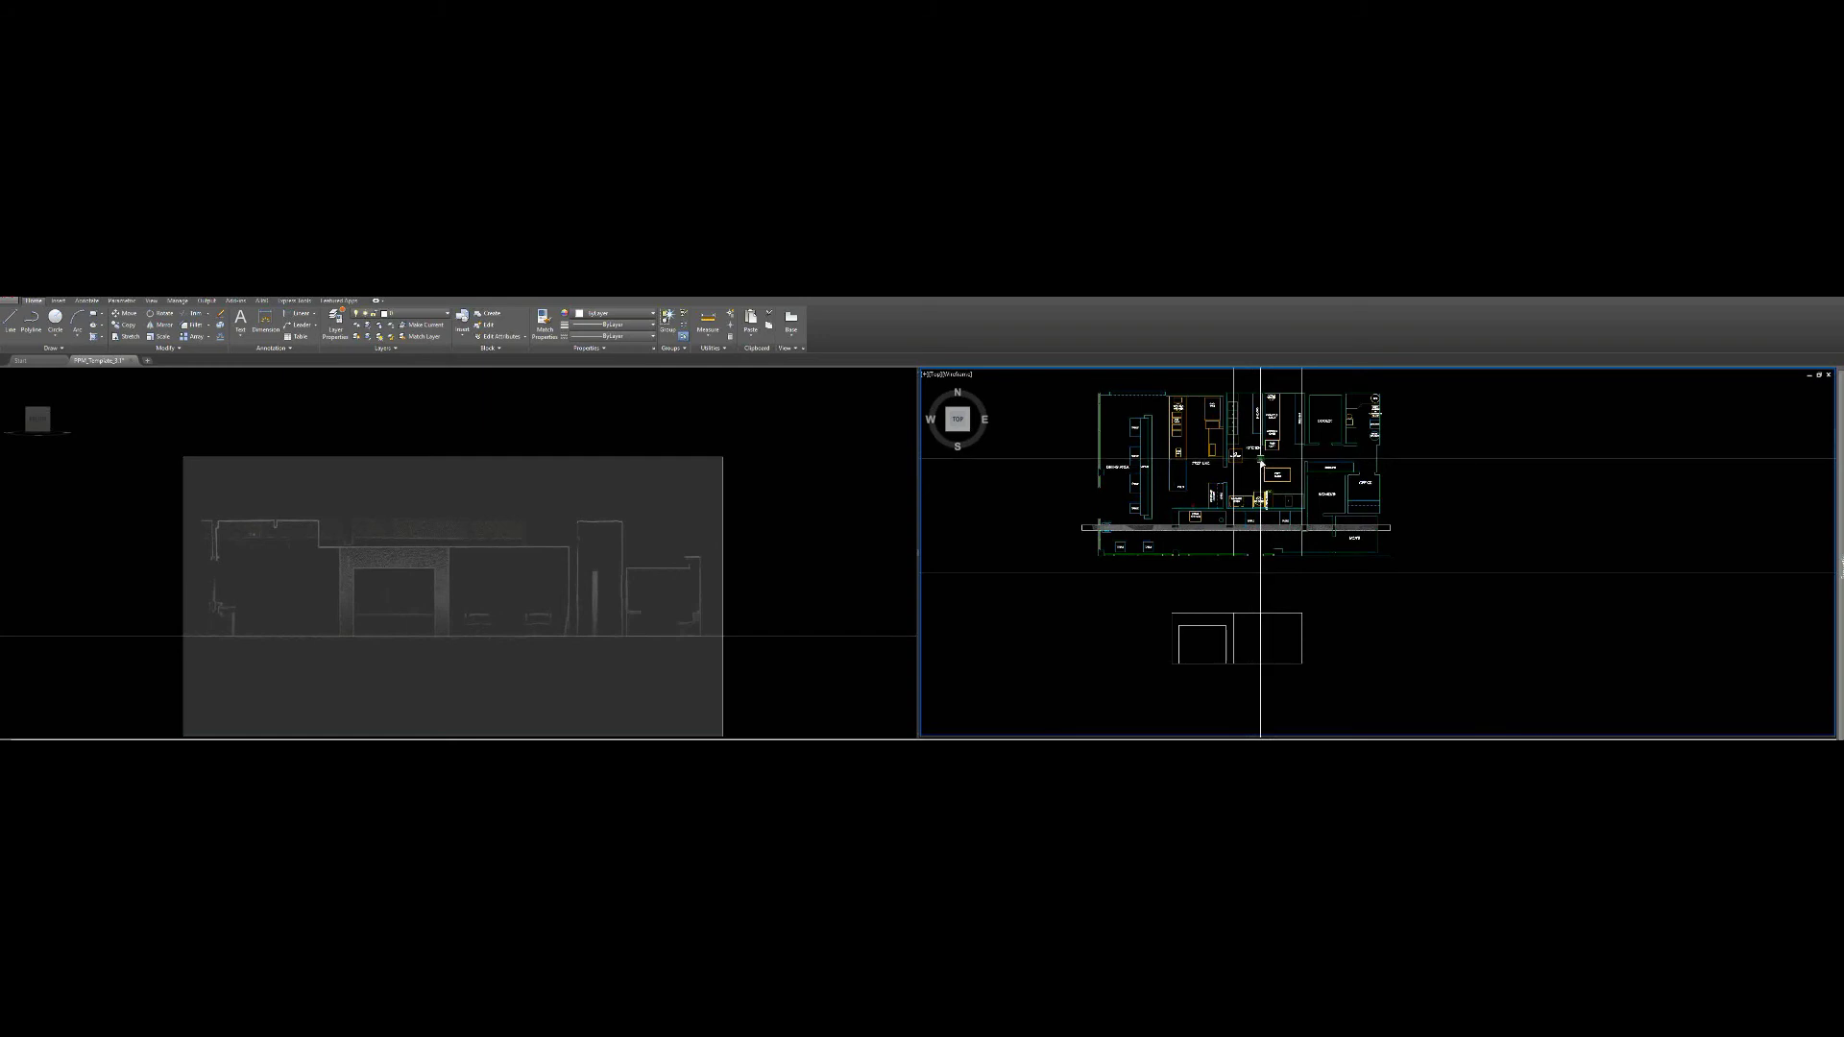
{"action": "left_click", "coordinate": [1083, 534]}
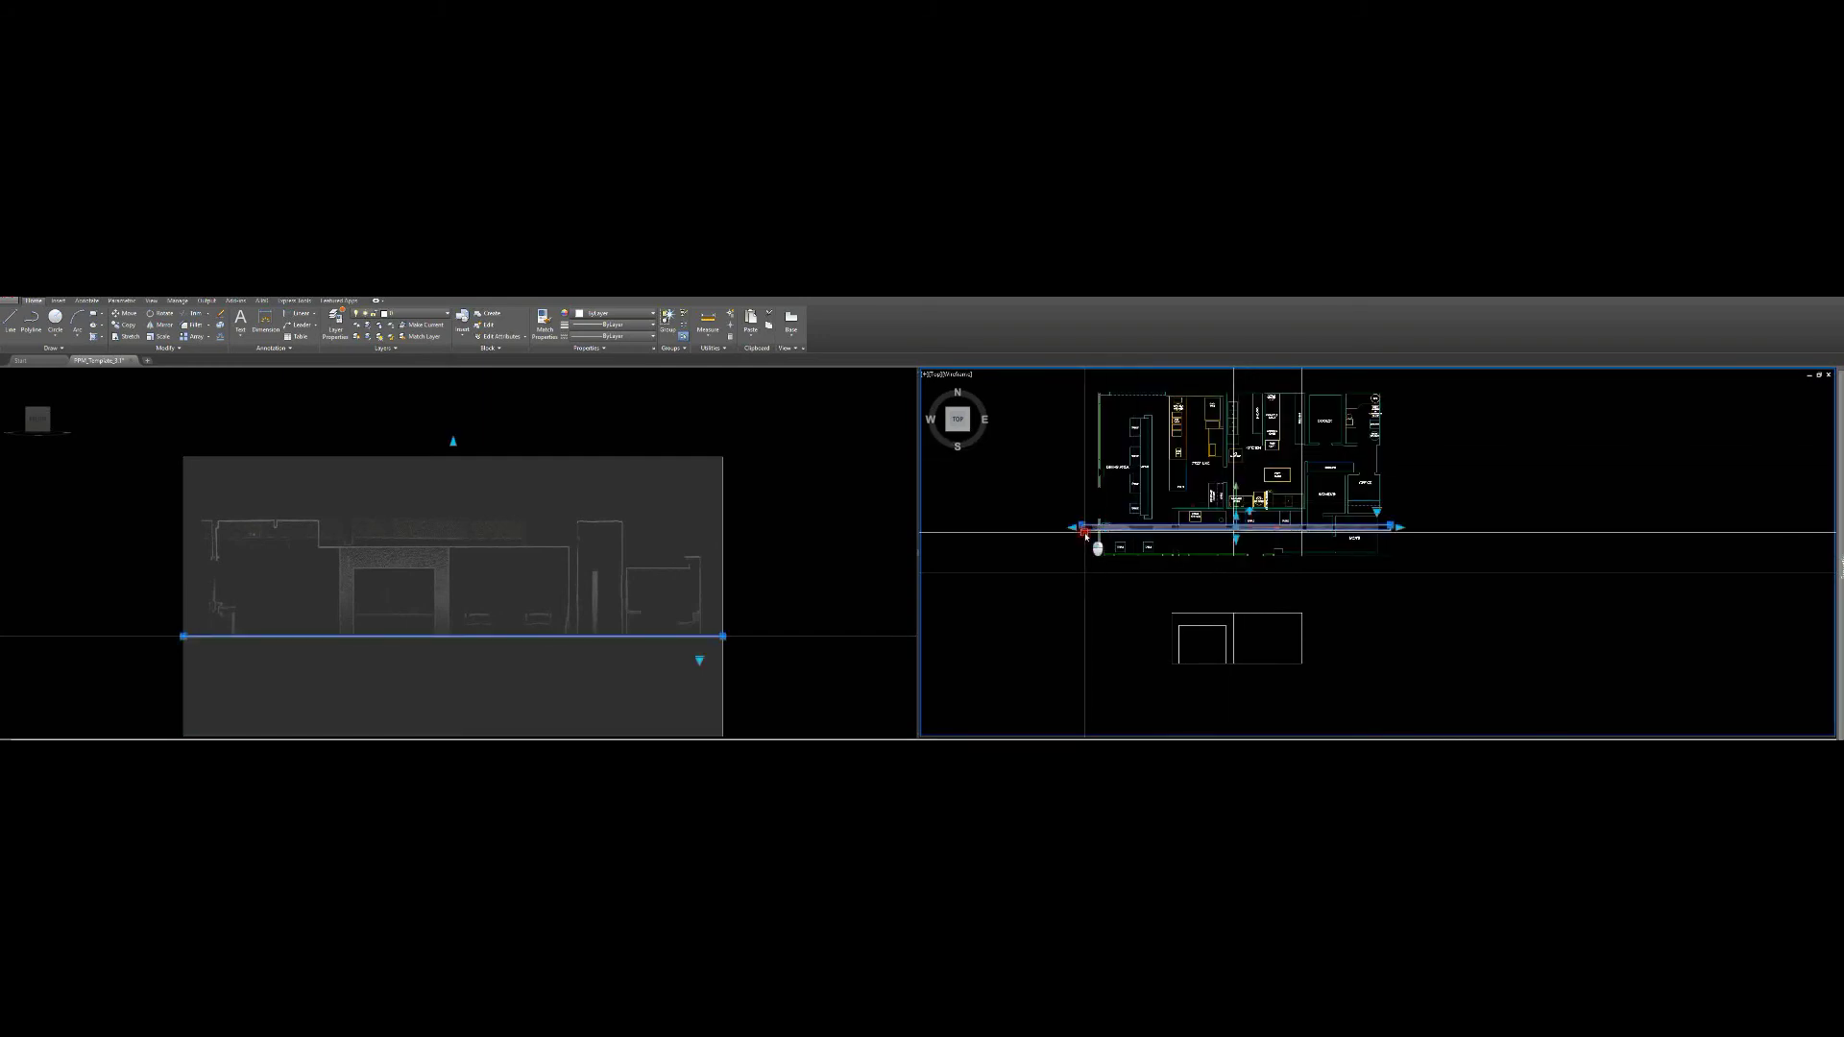